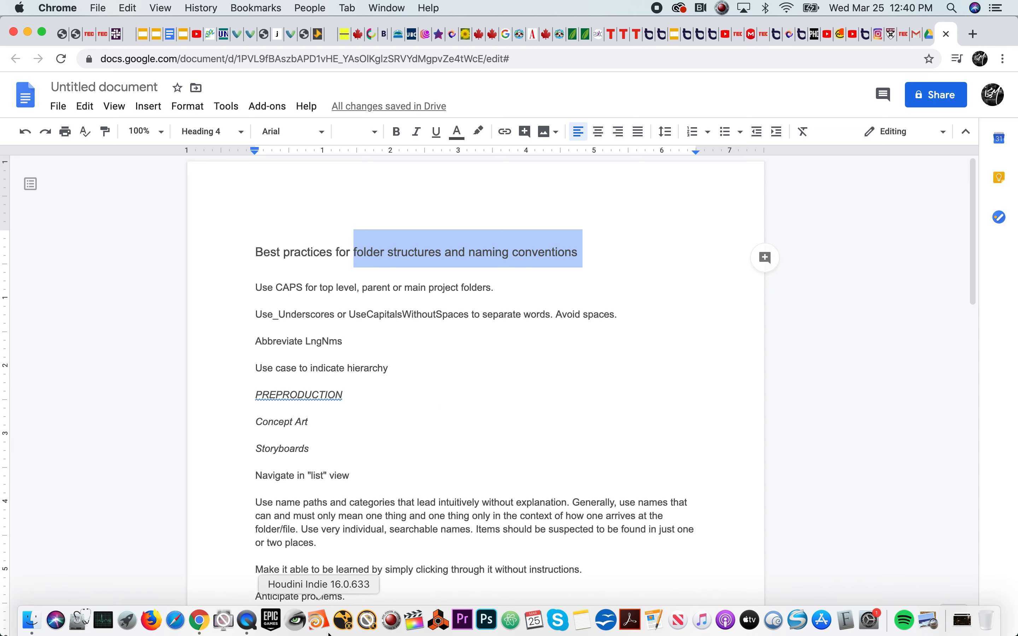
# Switch to Finder and browse the render material project's S28, S29 and S26 shot folders and the S26_S29.mp4 file
pyautogui.click(29, 620)
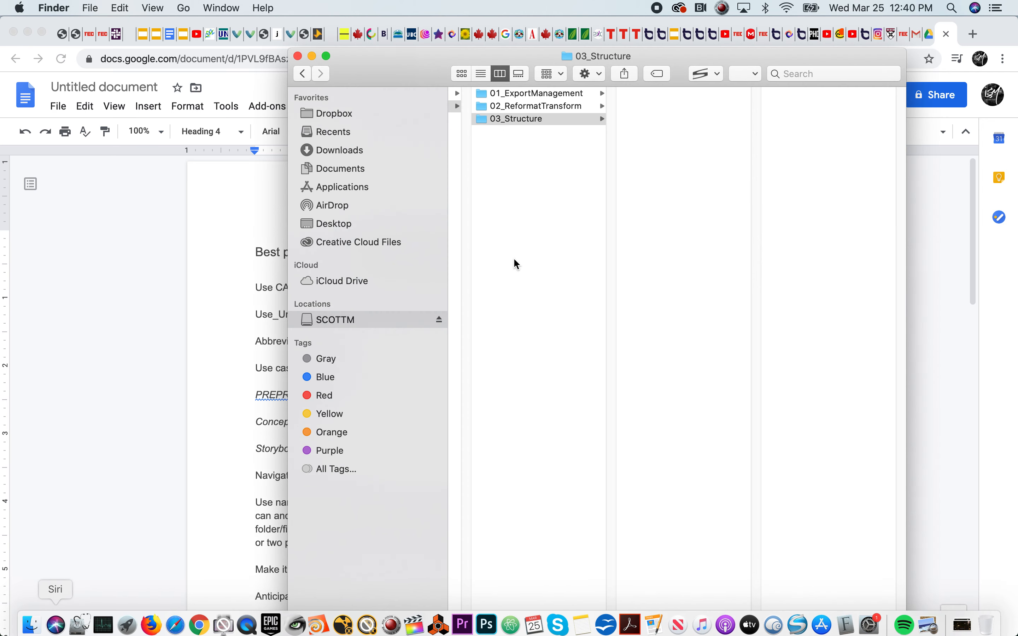
pyautogui.moveTo(765, 631); pyautogui.dragTo(598, 630)
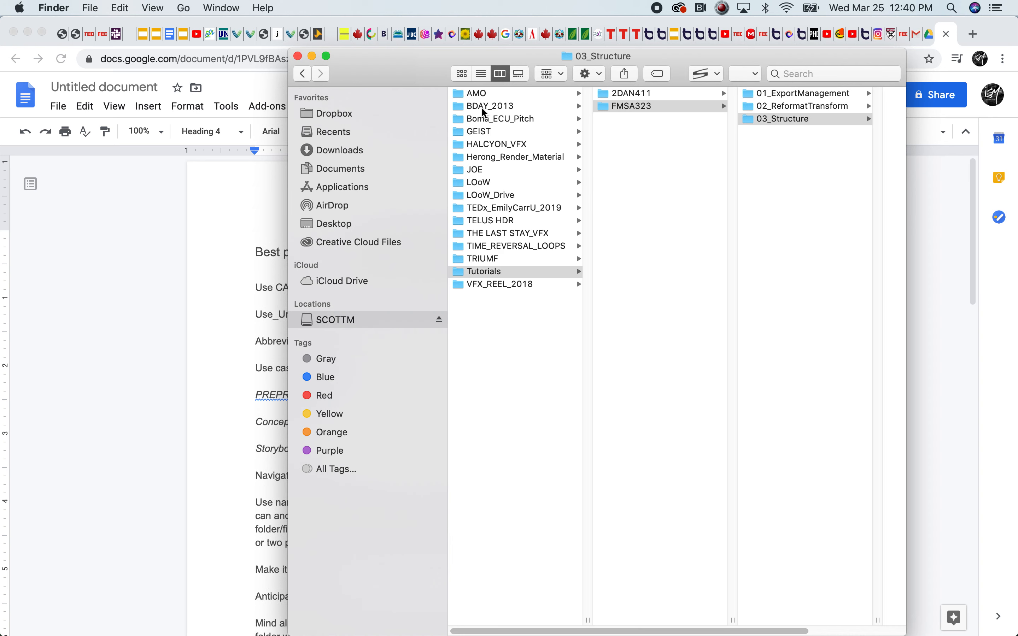
pyautogui.click(497, 162)
pyautogui.click(619, 147)
pyautogui.click(620, 158)
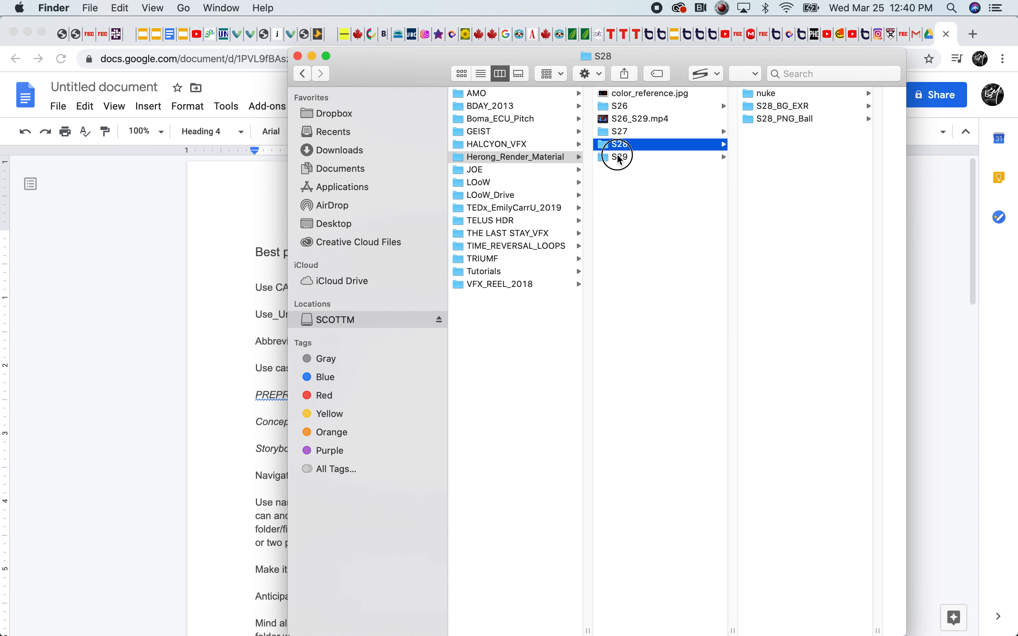
pyautogui.click(618, 107)
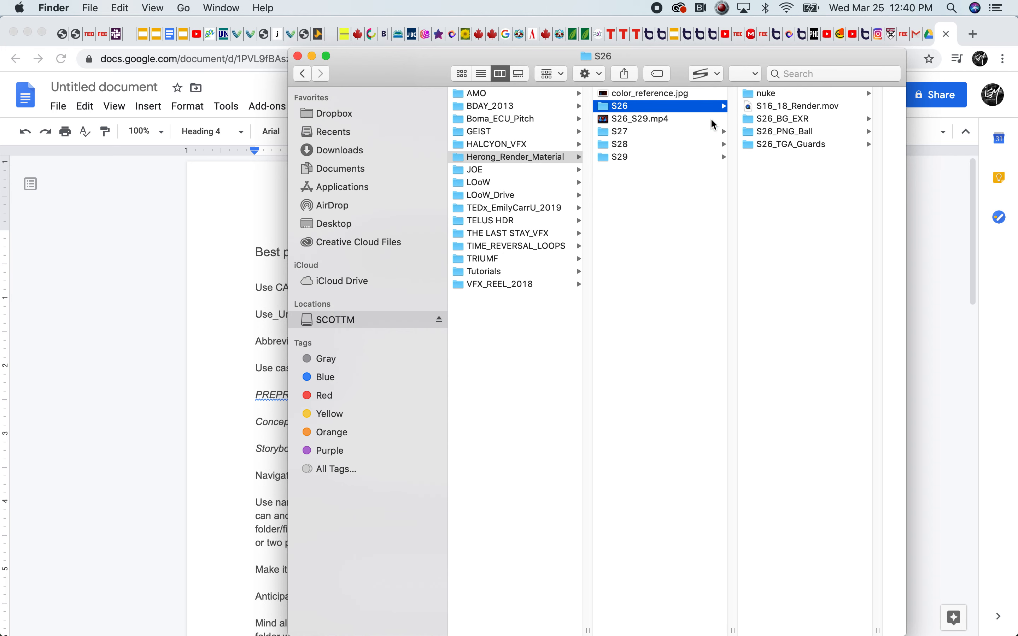
pyautogui.click(627, 120)
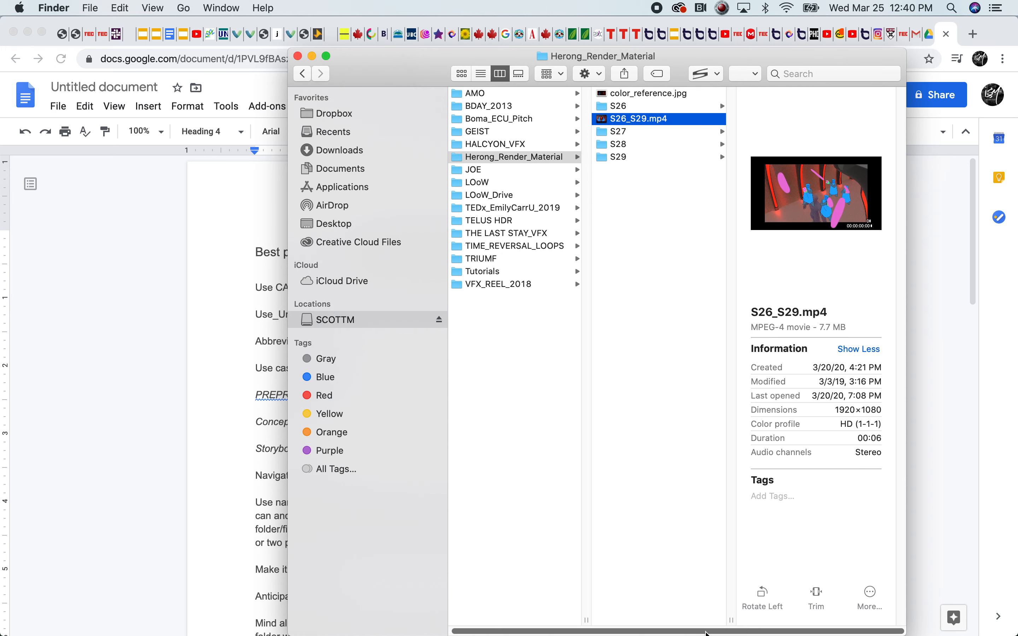
# Examine how the S28 folder's nuke and S28_BG_EXR subfolders and the S29 folder's S29_PNG_Ball sequence are organised and named
pyautogui.click(613, 144)
pyautogui.click(770, 119)
pyautogui.click(744, 103)
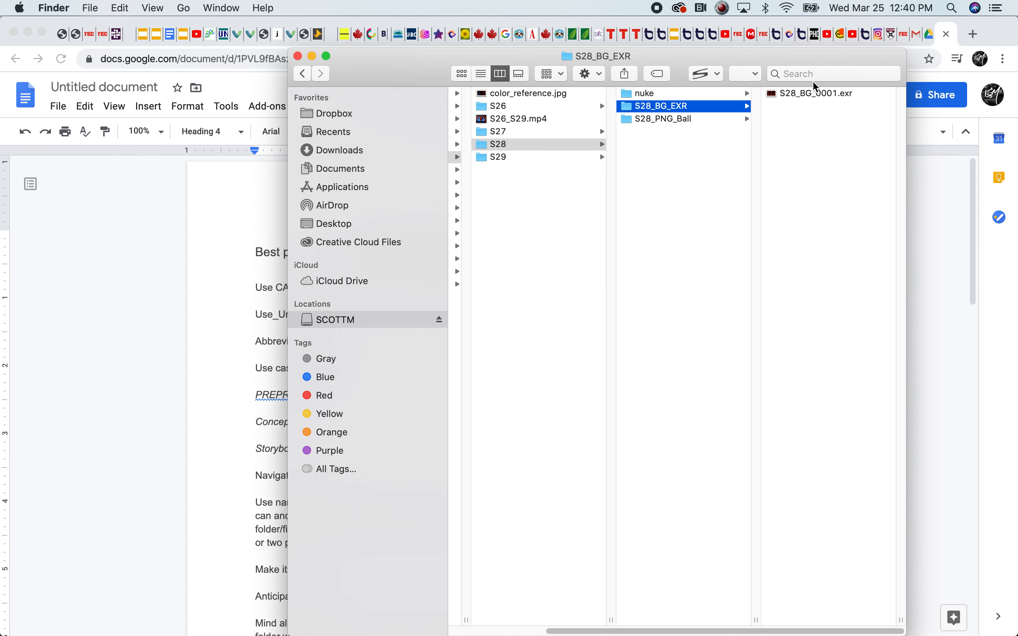
pyautogui.click(637, 95)
pyautogui.click(791, 108)
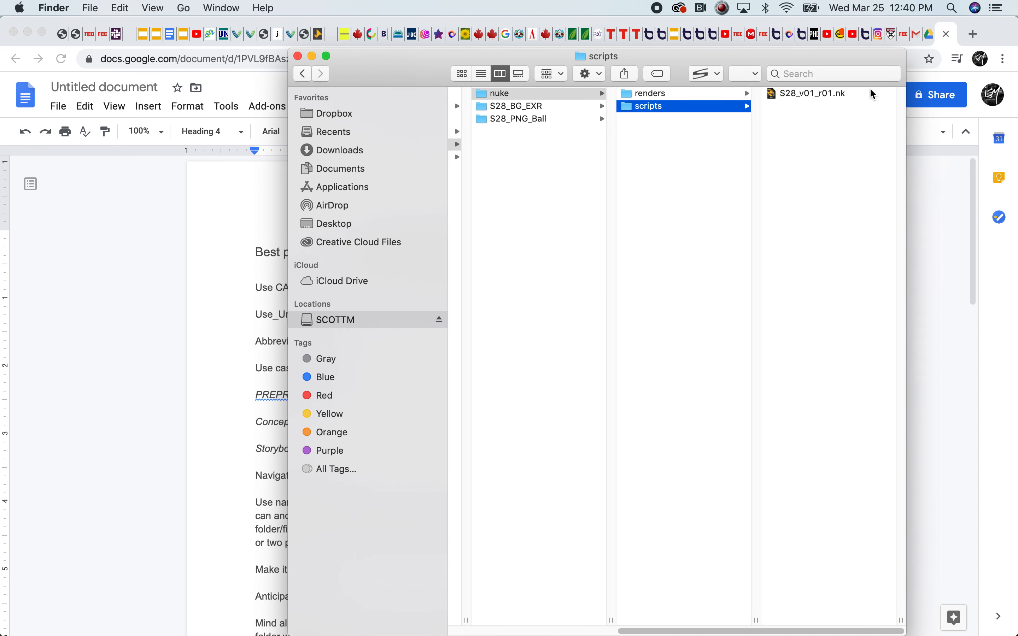
pyautogui.moveTo(812, 632); pyautogui.dragTo(647, 632)
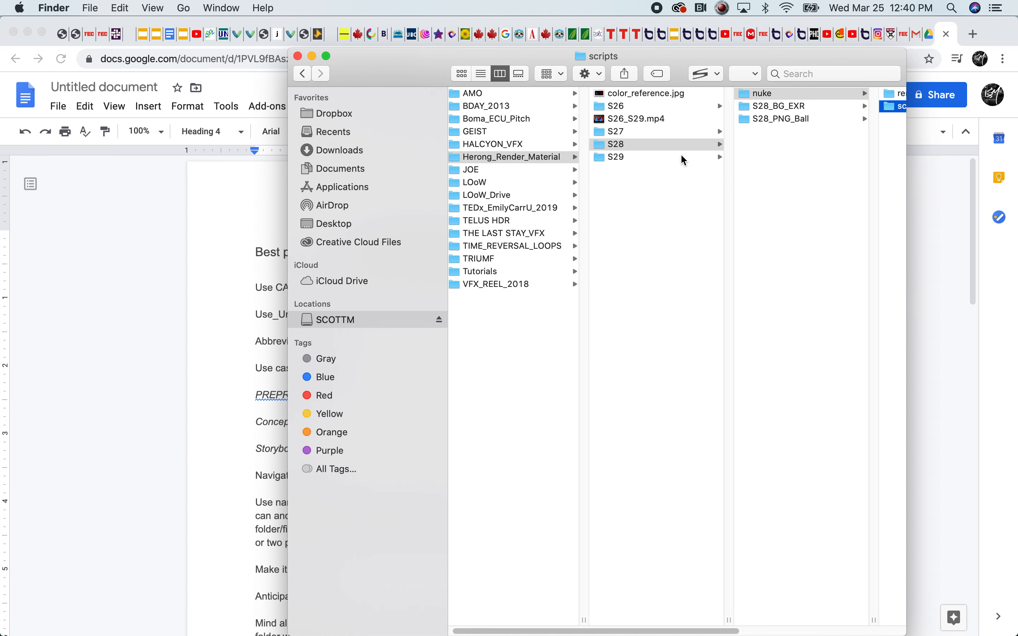
pyautogui.click(777, 105)
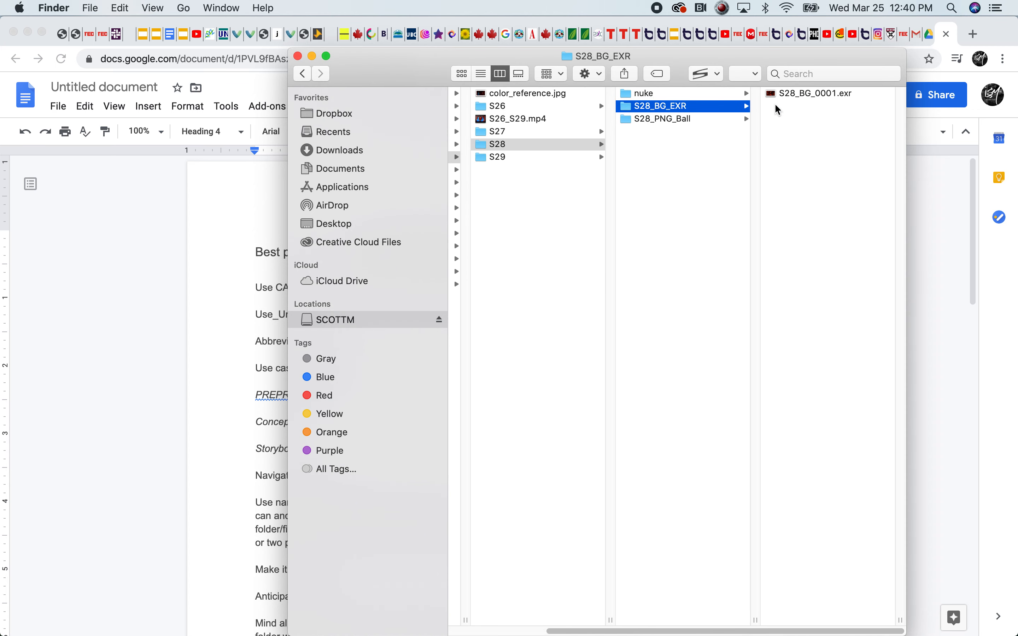
pyautogui.click(501, 160)
pyautogui.click(660, 119)
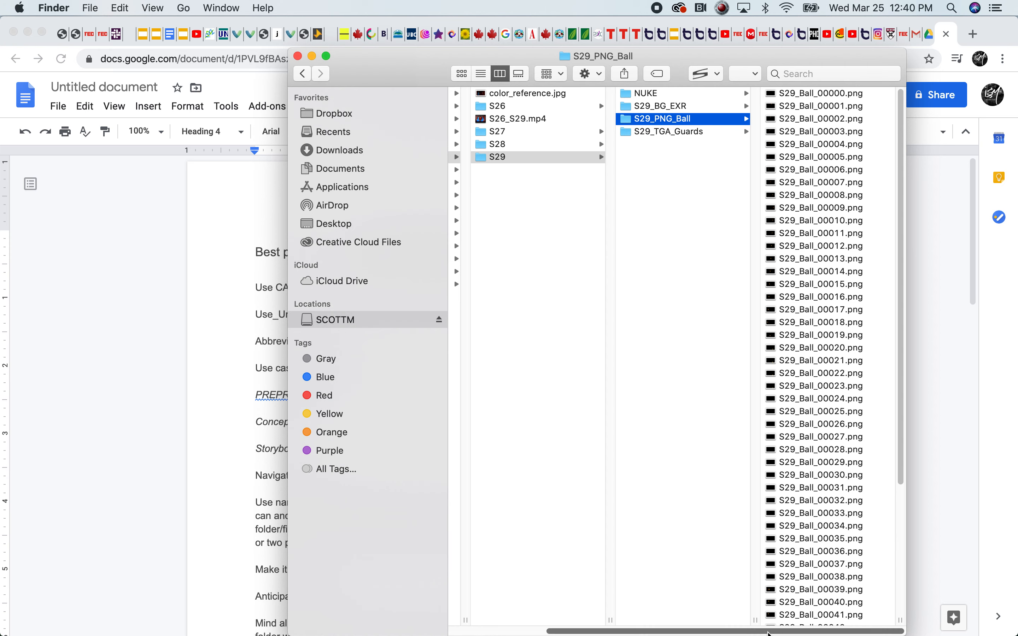
pyautogui.hscroll(-5, 694, 590)
# Return to the Google Docs document and review the rule on using CAPS for main project folders
pyautogui.click(213, 476)
pyautogui.click(556, 286)
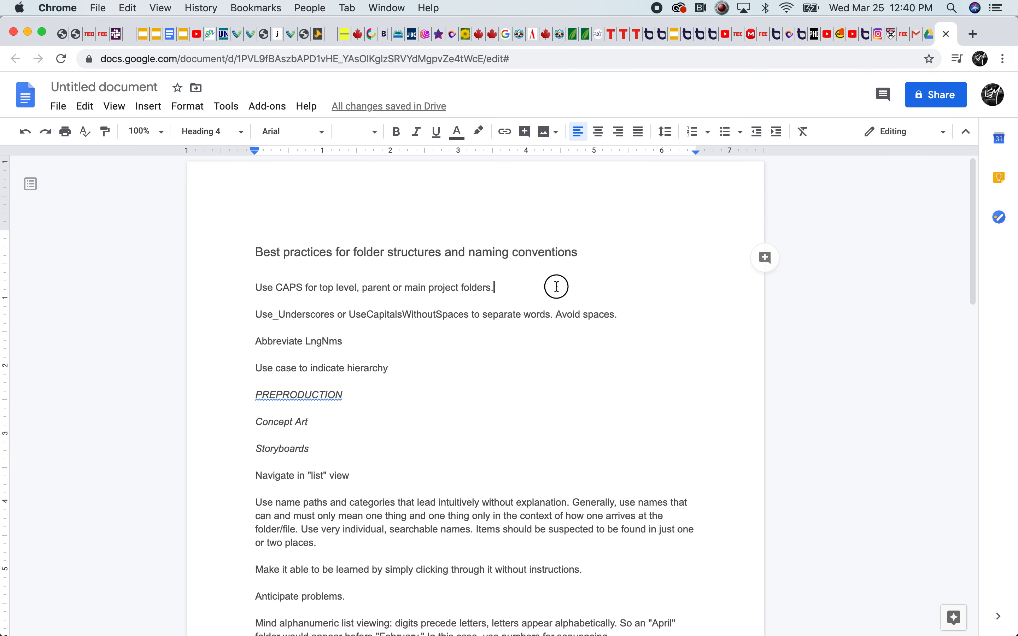
pyautogui.moveTo(970, 275)
pyautogui.mouseDown()
pyautogui.moveTo(979, 319)
pyautogui.moveTo(976, 274)
pyautogui.mouseUp()
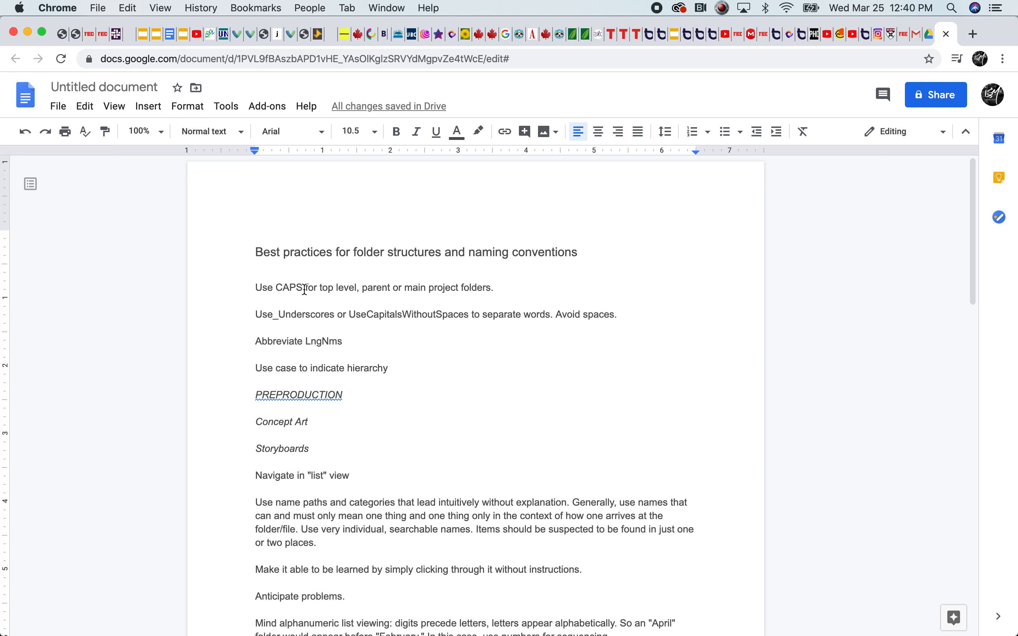
pyautogui.moveTo(974, 269)
pyautogui.mouseDown()
pyautogui.moveTo(961, 584)
pyautogui.moveTo(957, 263)
pyautogui.mouseUp()
pyautogui.click(500, 277)
# Switch to Finder and create a folder named SAMPLE_PROJECT inside Tutorials > FMSA323 > 03_Structure
pyautogui.moveTo(81, 633)
pyautogui.click(40, 629)
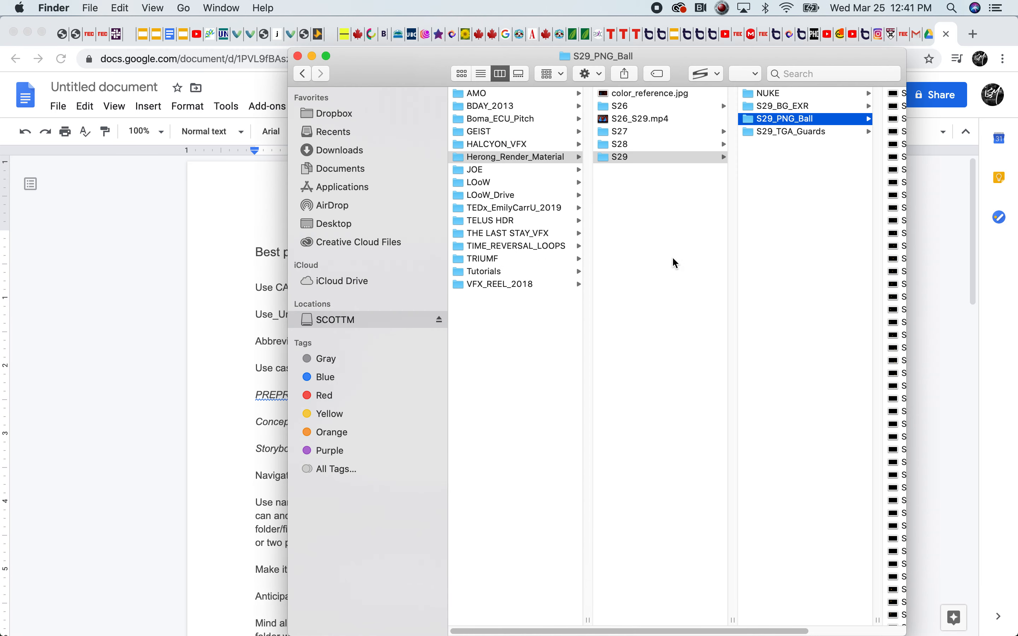
pyautogui.click(491, 273)
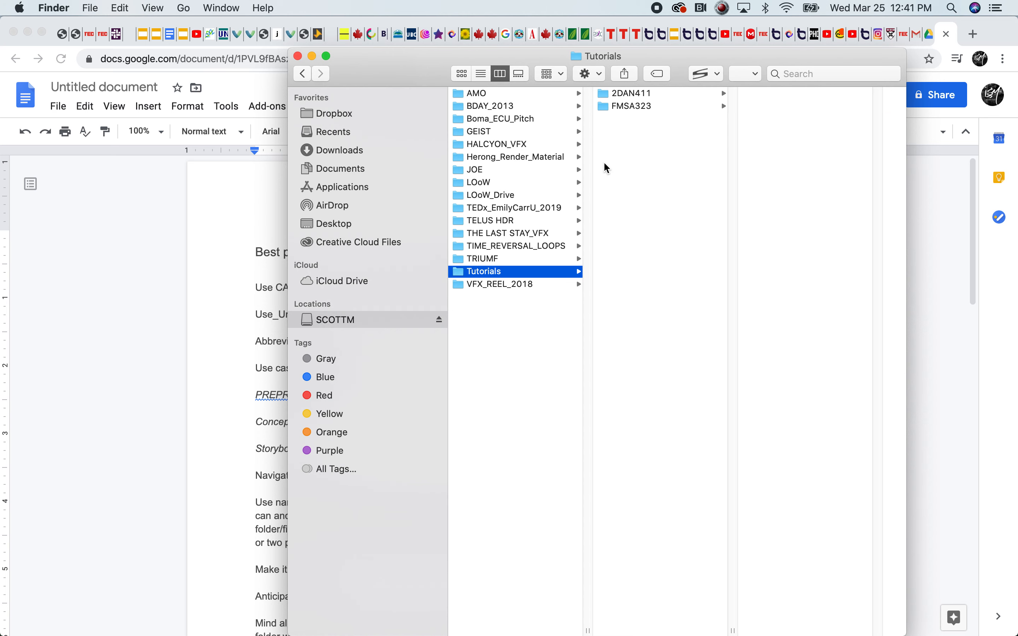
pyautogui.click(631, 101)
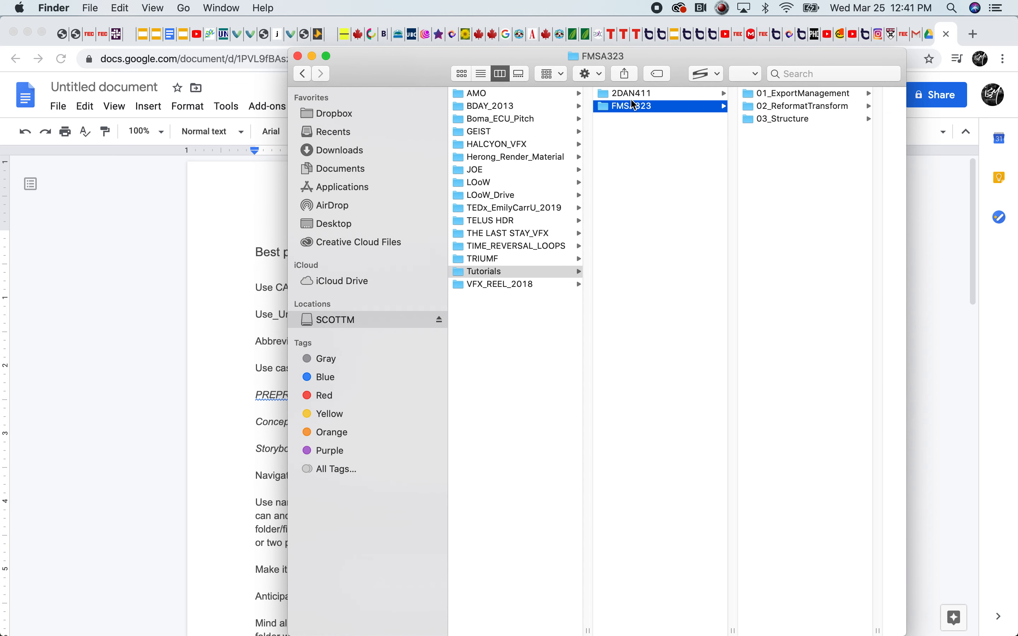
pyautogui.click(774, 119)
pyautogui.rightClick(807, 110)
pyautogui.click(841, 110)
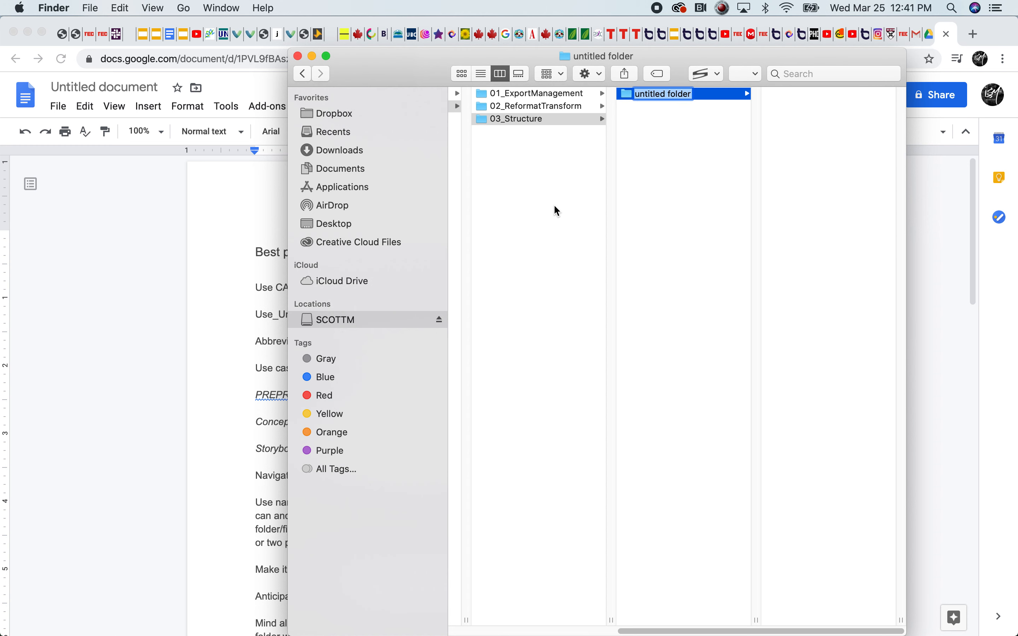
pyautogui.write('SAMPLE')
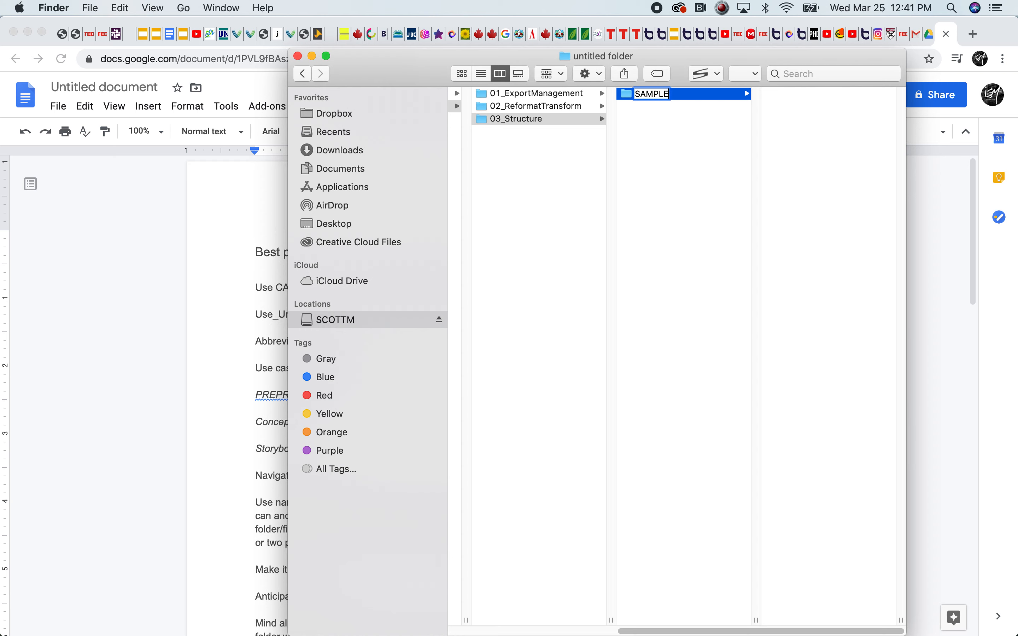
pyautogui.write('_PROJECT')
pyautogui.press('Return')
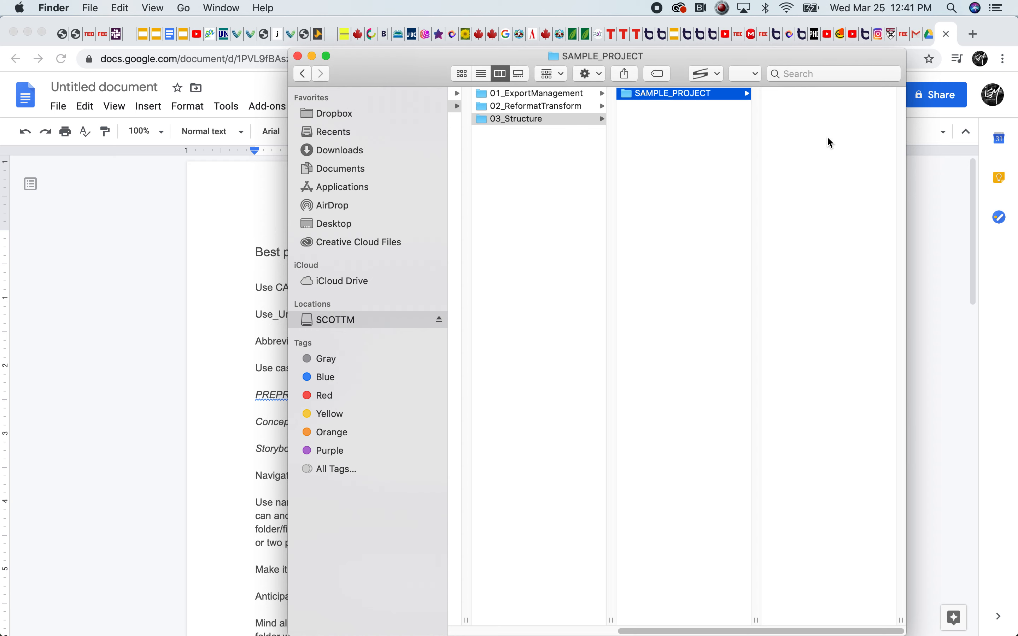
# Go back to the Google Docs document and highlight the CAPS rule for top level, parent or main project folders
pyautogui.click(88, 372)
pyautogui.click(406, 289)
pyautogui.moveTo(321, 287); pyautogui.dragTo(495, 288)
pyautogui.click(416, 286)
pyautogui.rightClick(494, 288)
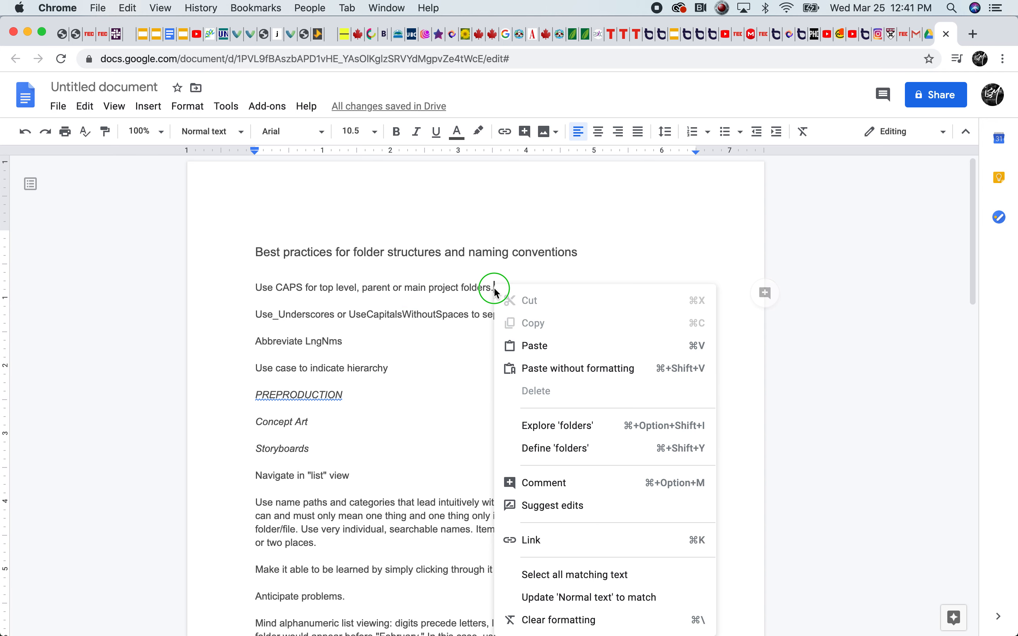
pyautogui.click(496, 261)
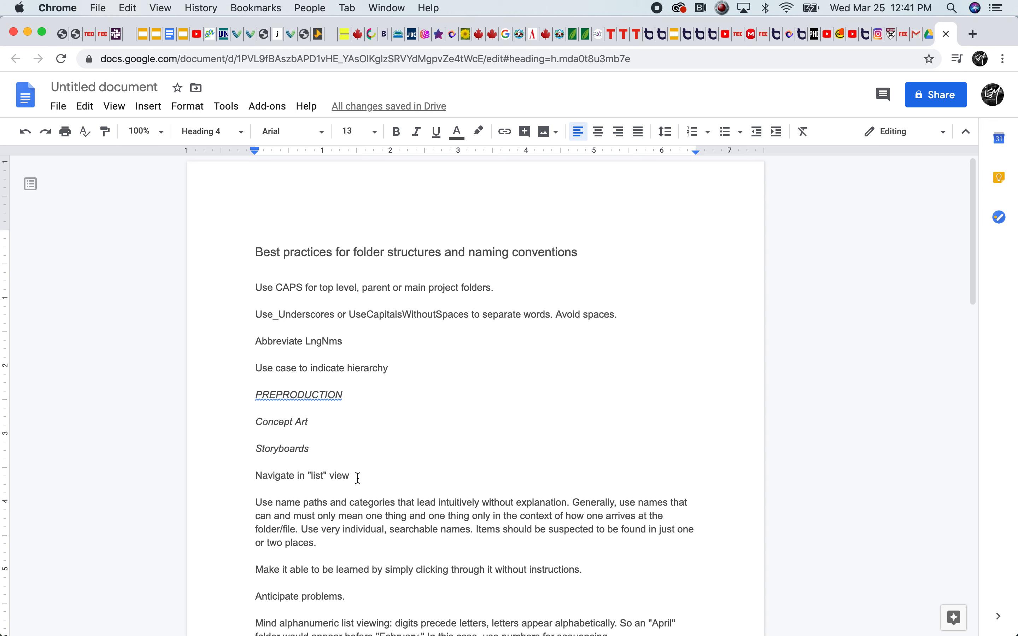
# Compare the underscore naming rule with the SAMPLE_PROJECT folder in Finder, and highlight "Avoid spaces" in the document
pyautogui.click(250, 312)
pyautogui.moveTo(254, 322); pyautogui.dragTo(394, 322)
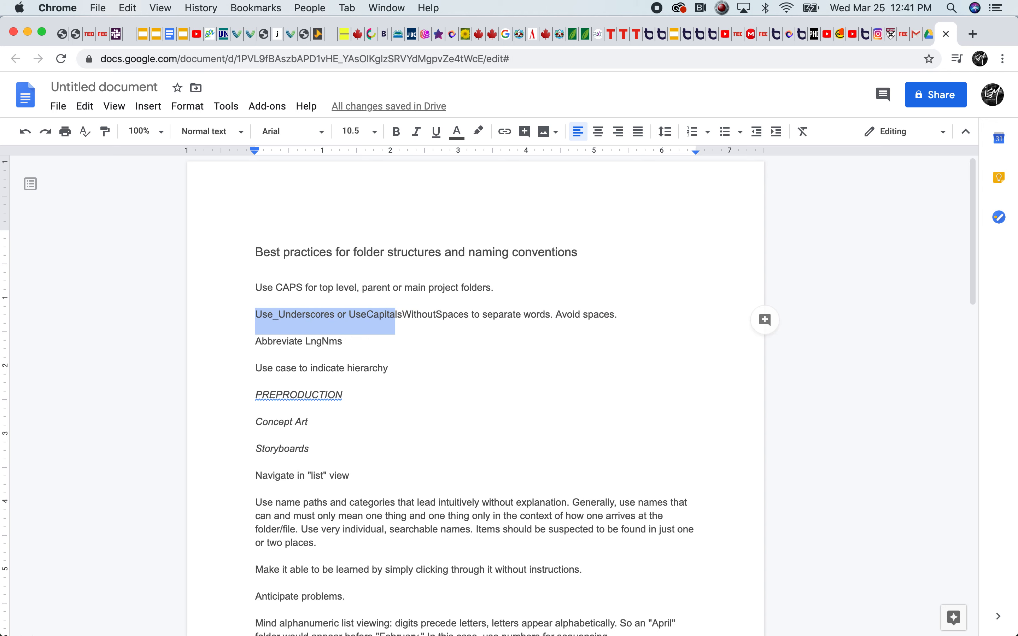
pyautogui.click(31, 622)
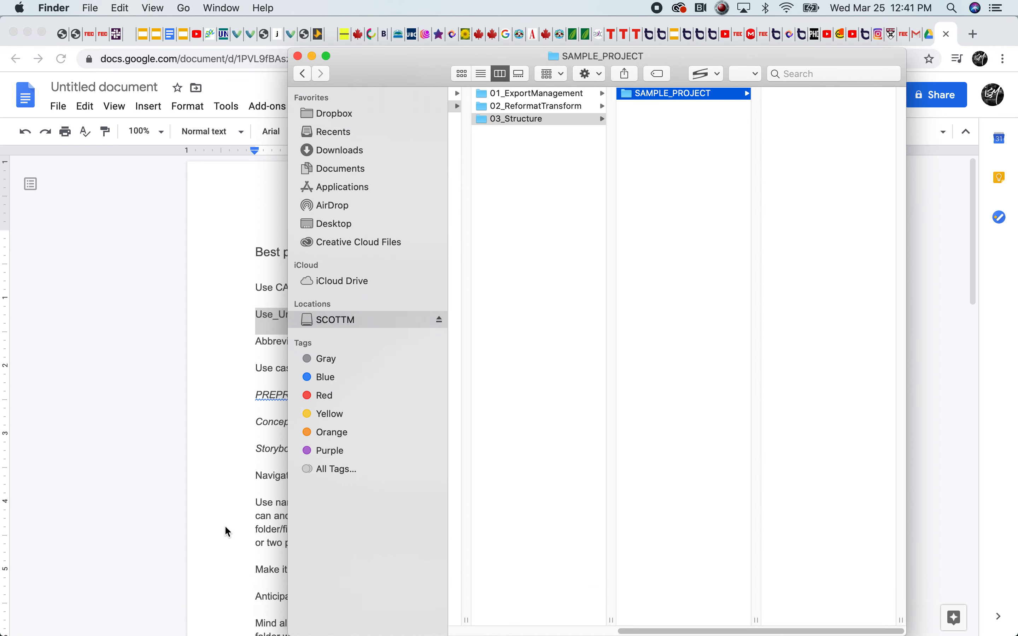
pyautogui.click(251, 357)
pyautogui.click(321, 316)
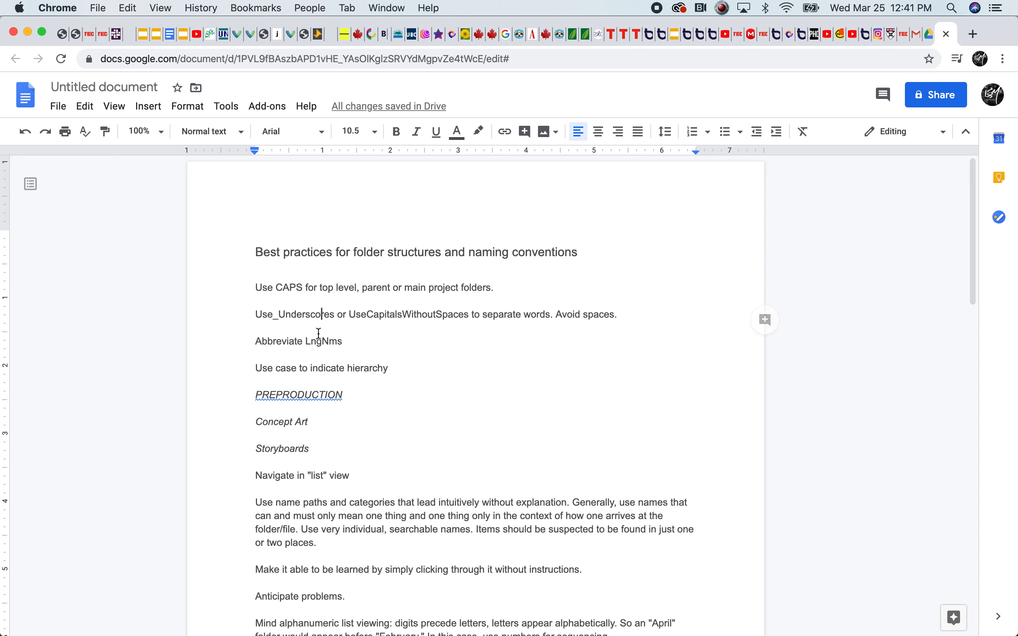
pyautogui.click(615, 314)
pyautogui.moveTo(616, 314); pyautogui.dragTo(562, 323)
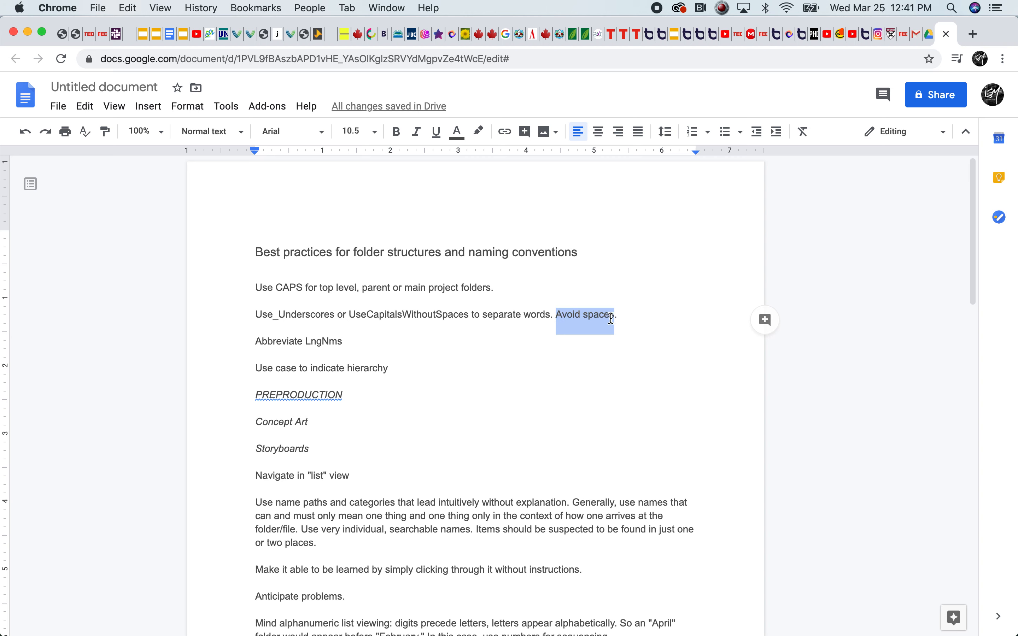
# Highlight the "Use_Underscores" example in the word-separation rule
pyautogui.click(286, 321)
pyautogui.click(268, 316)
pyautogui.moveTo(261, 317); pyautogui.dragTo(368, 316)
pyautogui.click(368, 315)
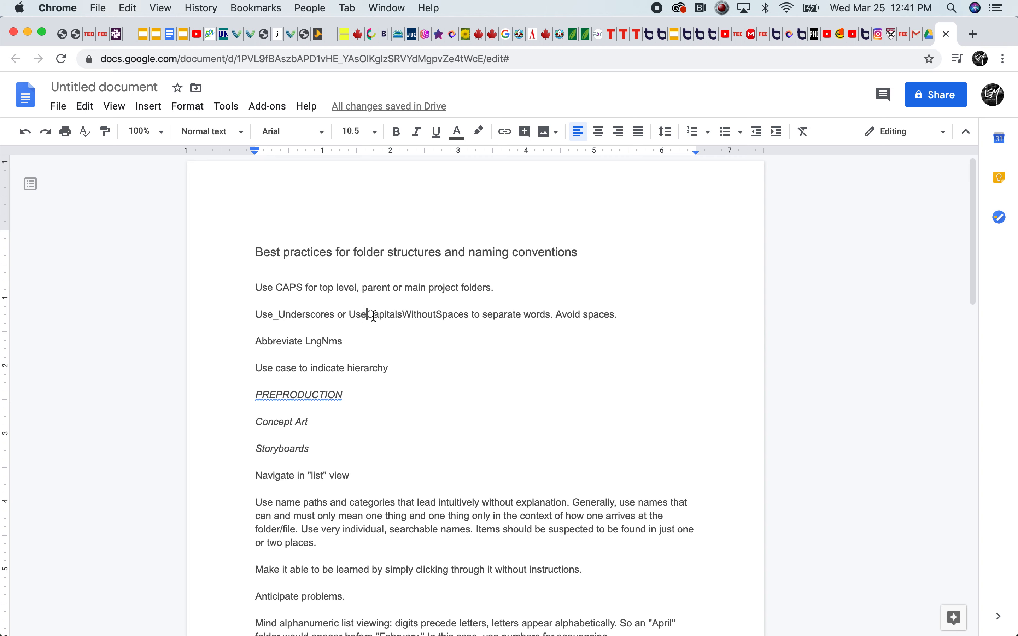
# Highlight the "UseCapitalsWithoutSpaces" example and examine how capitals separate its words
pyautogui.click(348, 315)
pyautogui.moveTo(352, 316); pyautogui.dragTo(471, 315)
pyautogui.click(402, 316)
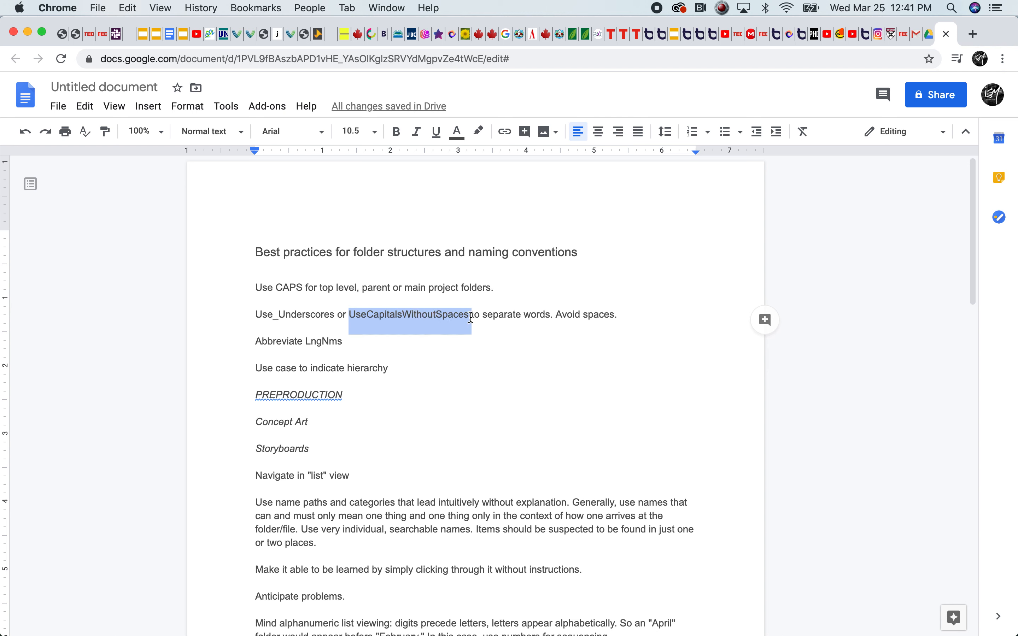
pyautogui.click(471, 316)
pyautogui.moveTo(352, 316); pyautogui.dragTo(467, 315)
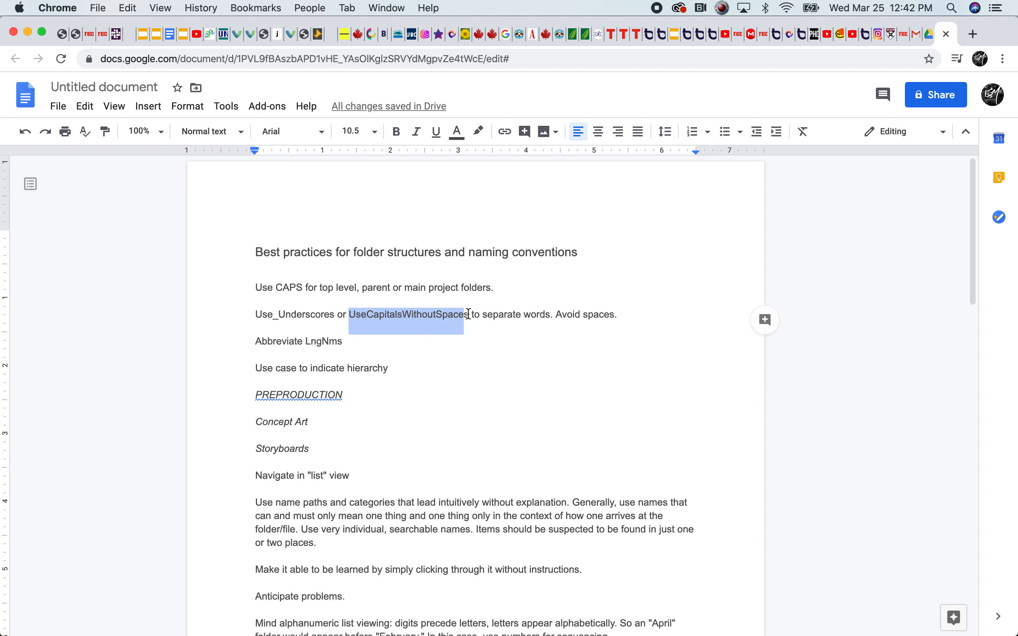
pyautogui.click(522, 327)
pyautogui.click(406, 323)
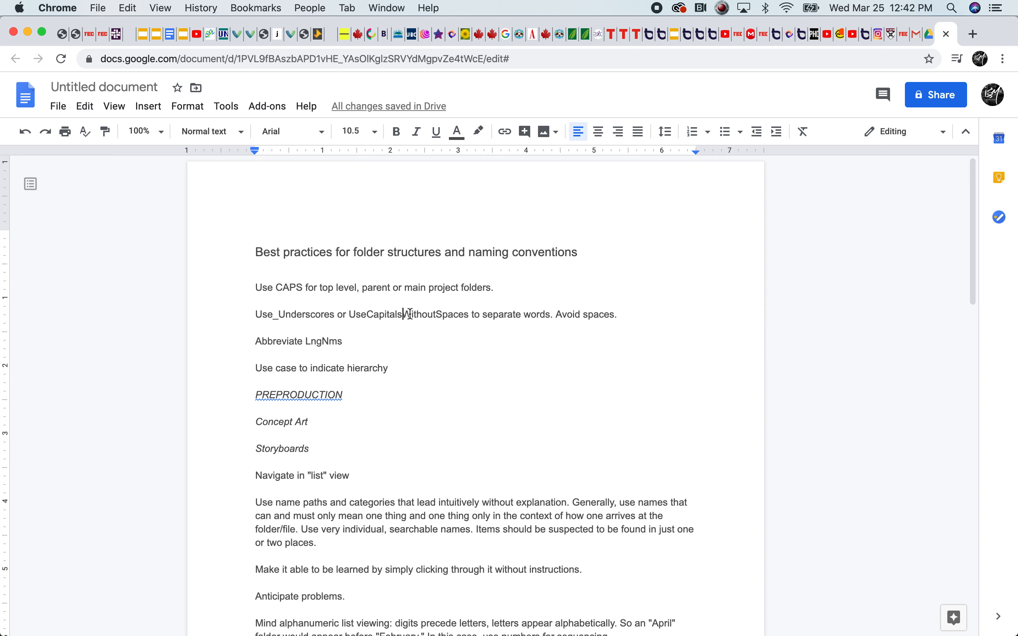
pyautogui.press('BackSpace')
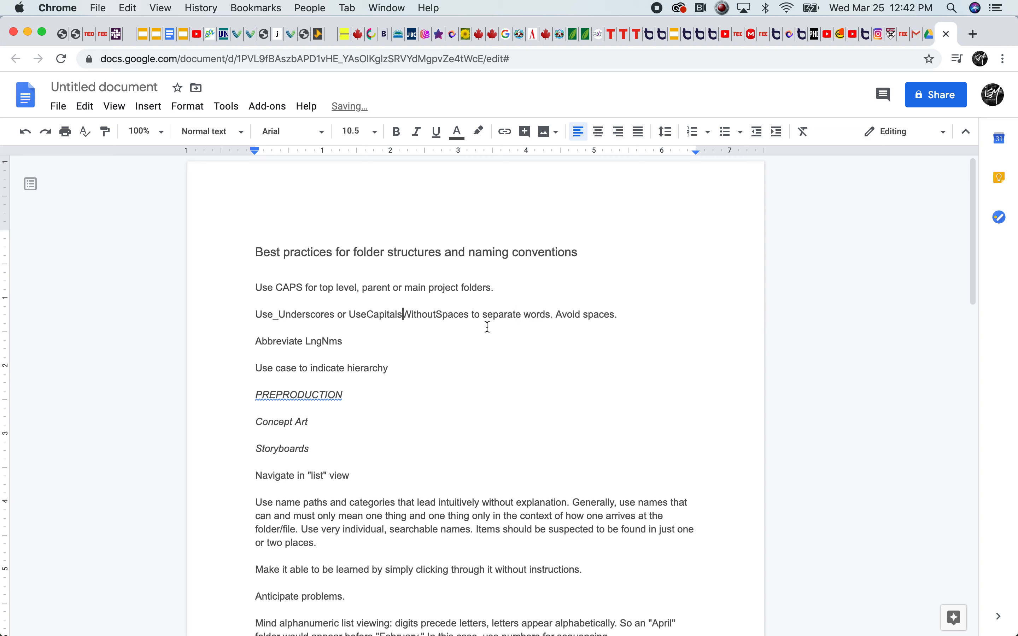
# Highlight the "Abbreviate LngNms" rule, including its shortened example name
pyautogui.moveTo(343, 342); pyautogui.dragTo(305, 341)
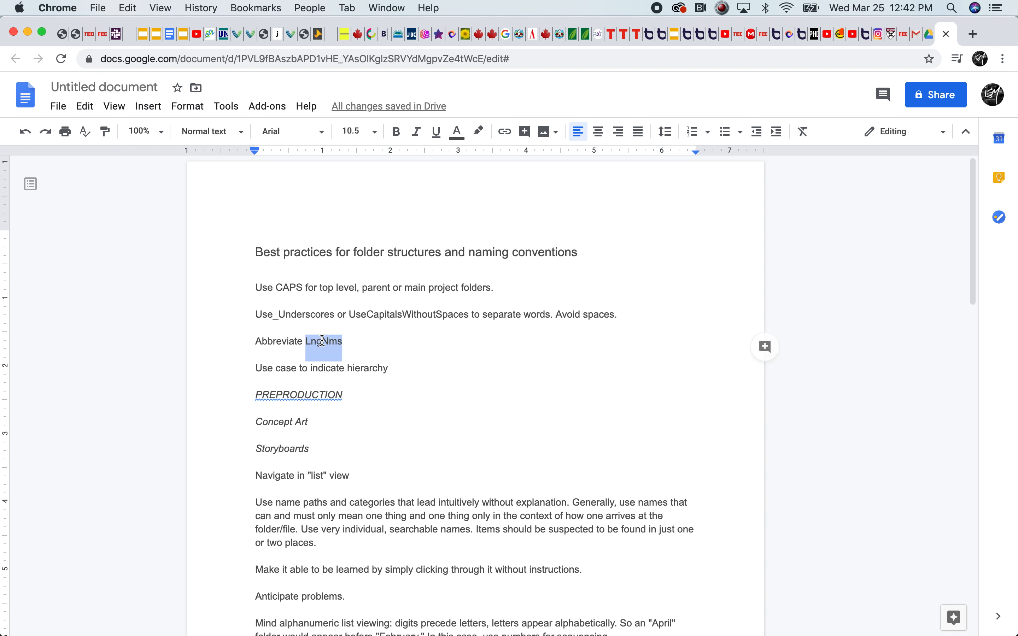
pyautogui.click(318, 342)
pyautogui.moveTo(257, 341); pyautogui.dragTo(307, 344)
pyautogui.click(347, 343)
pyautogui.click(281, 341)
# Abbreviate the example name "UseCapitalsWithoutSpaces" to "UseCaptlsWithtSpces" by removing letters
pyautogui.click(367, 314)
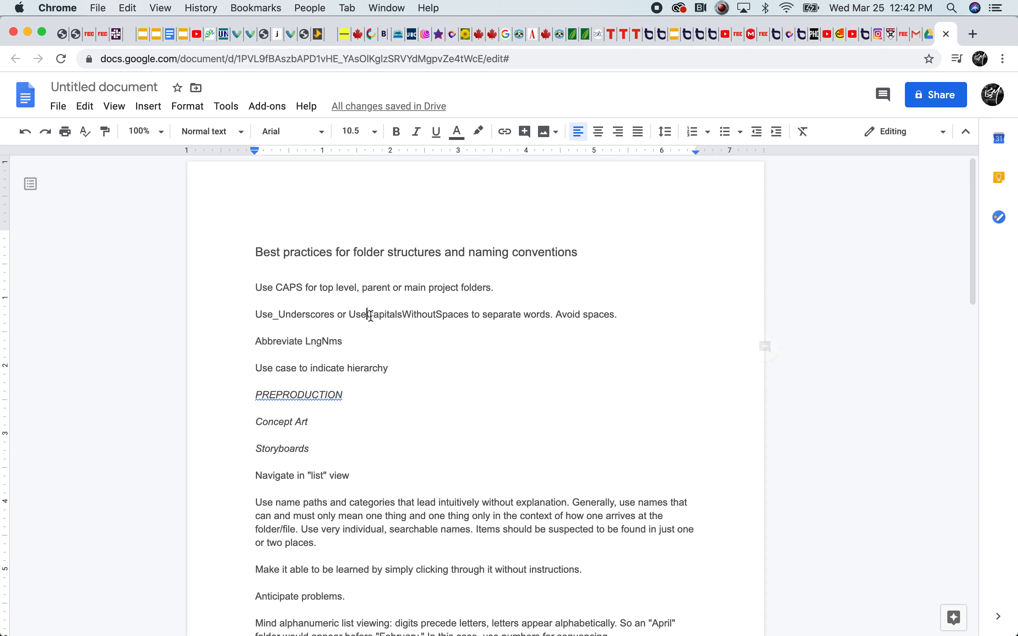
pyautogui.click(389, 314)
pyautogui.press('BackSpace')
pyautogui.press('Right')
pyautogui.press('Delete')
pyautogui.press('Delete')
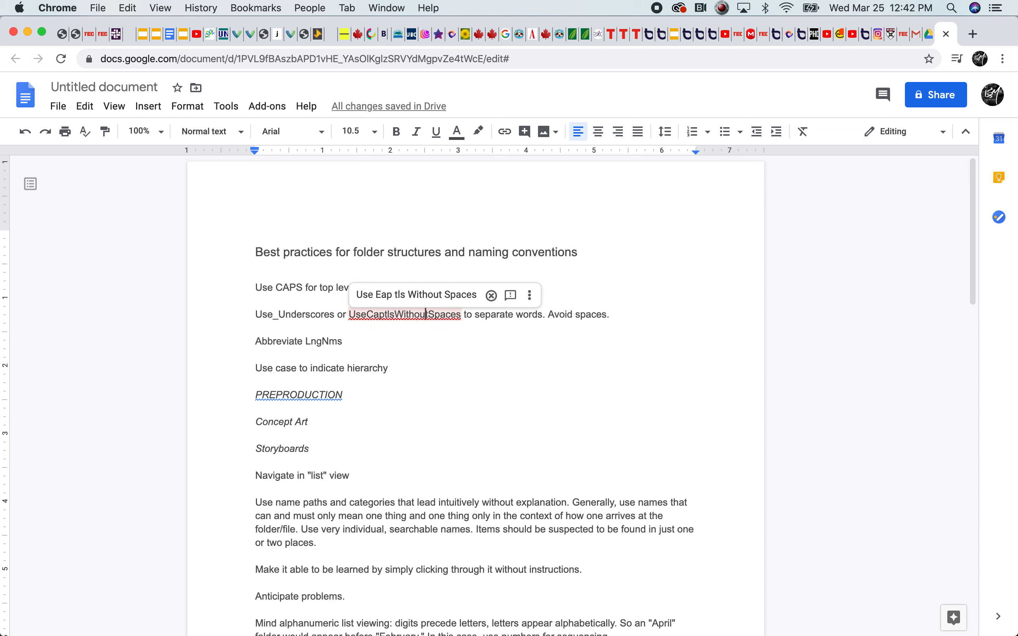
pyautogui.press('BackSpace')
pyautogui.press('BackSpace')
pyautogui.press('Right')
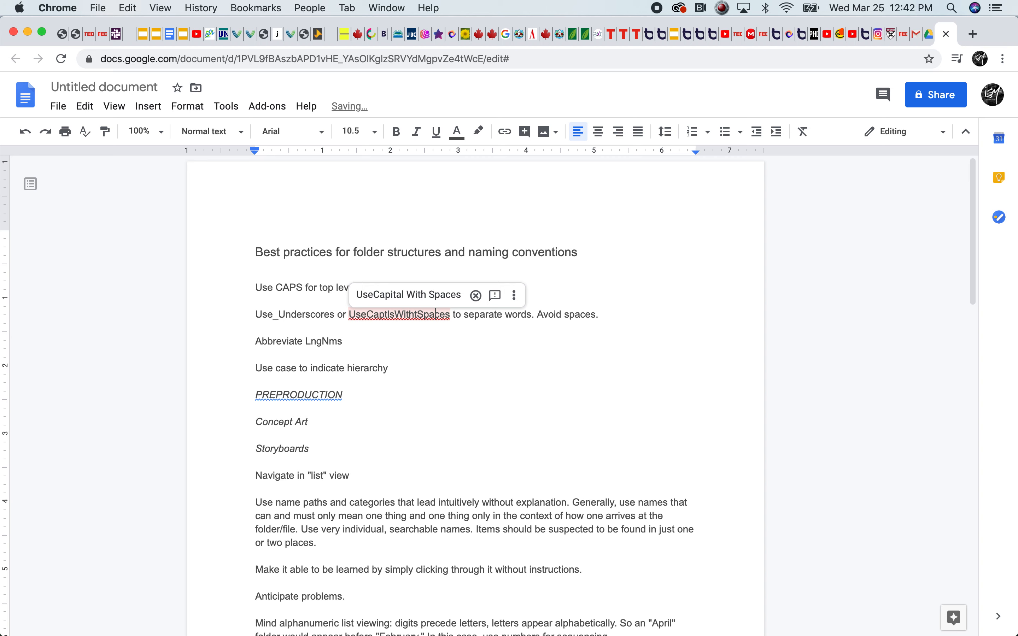
pyautogui.press('BackSpace')
pyautogui.press('Right')
pyautogui.click(337, 369)
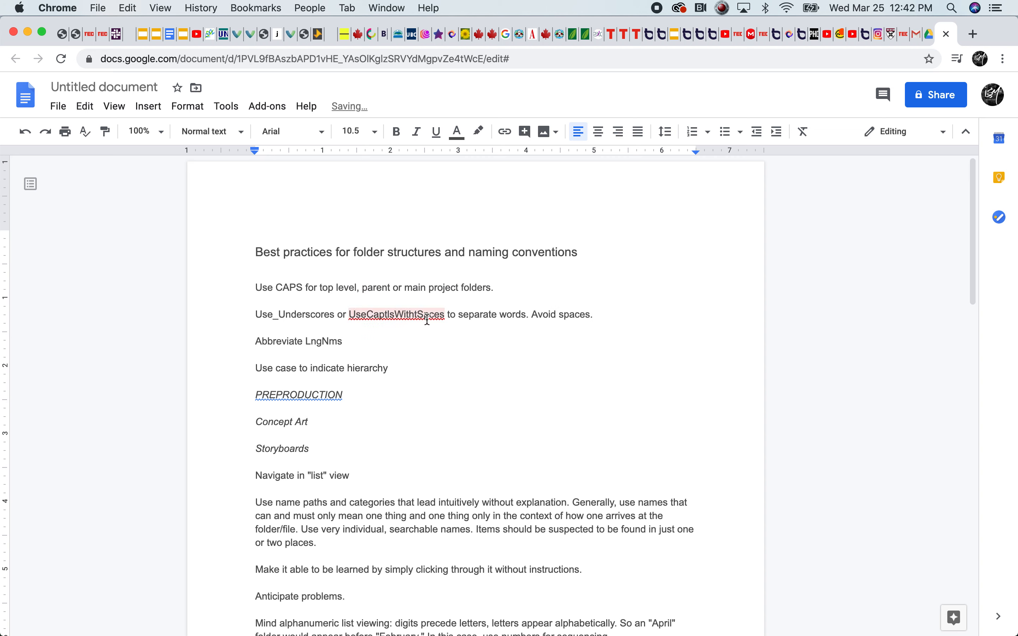
pyautogui.click(437, 316)
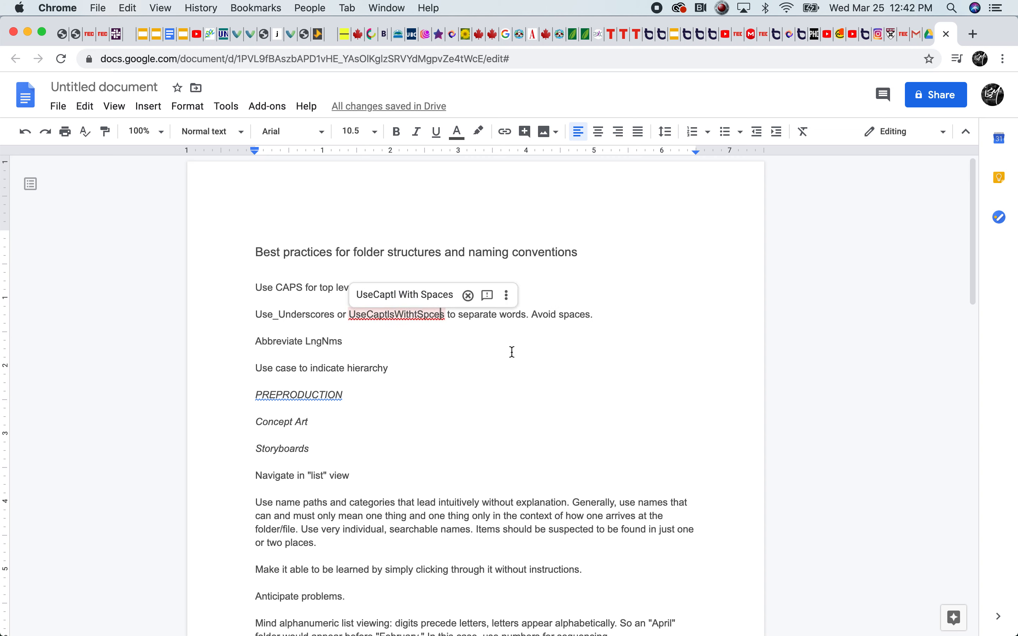
# Restore the abbreviated example name in the word-separation rule to "UseCapitalsWithoutSpaces" by reinserting the missing letters
pyautogui.press('Left')
pyautogui.press('Left')
pyautogui.write('a')
pyautogui.press('Left')
pyautogui.press('Left')
pyautogui.press('Left')
pyautogui.press('Left')
pyautogui.write('ou')
pyautogui.press('Left')
pyautogui.press('Left')
pyautogui.press('Left')
pyautogui.press('Left')
pyautogui.press('Left')
pyautogui.press('Left')
pyautogui.press('Left')
pyautogui.press('Left')
pyautogui.write('a')
pyautogui.press('Left')
pyautogui.press('Left')
pyautogui.press('i')
pyautogui.press('Right')
pyautogui.press('Right')
pyautogui.press('Right')
pyautogui.press('Right')
pyautogui.press('space')
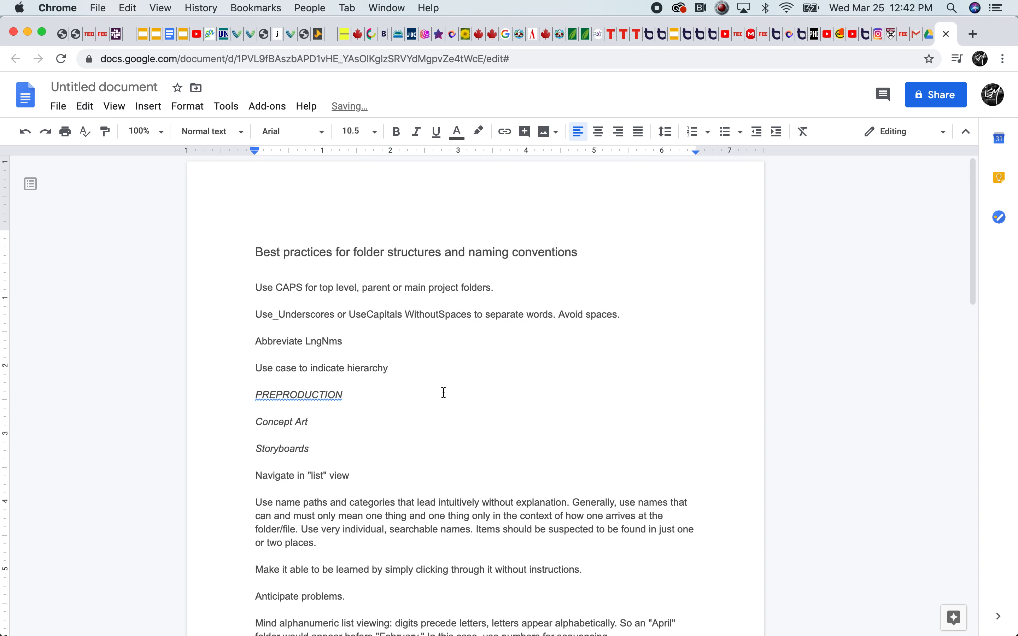
pyautogui.press('BackSpace')
# Highlight the rule about using CAPS for top-level, parent or main project folders
pyautogui.doubleClick(379, 346)
pyautogui.click(332, 369)
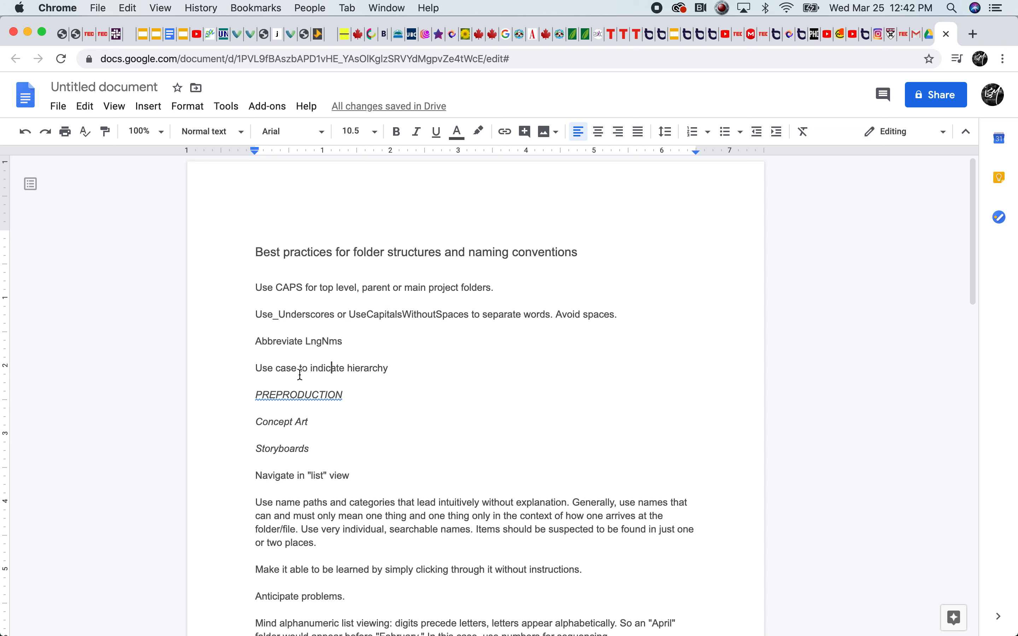
pyautogui.moveTo(279, 290); pyautogui.dragTo(389, 289)
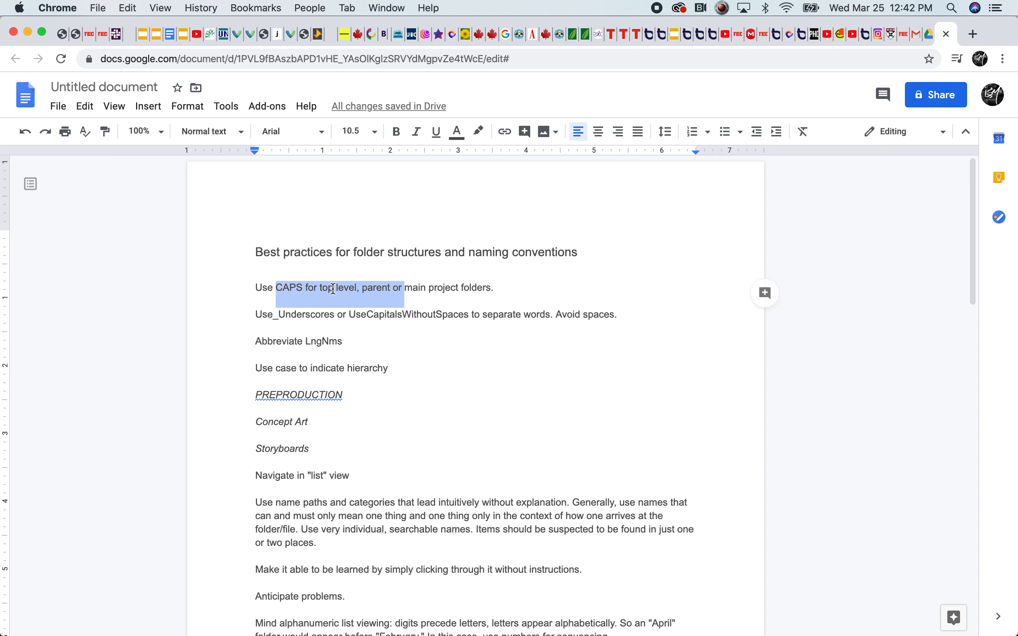
pyautogui.click(334, 288)
# Highlight the "Use case to indicate hierarchy" rule and its "PREPRODUCTION" example
pyautogui.moveTo(396, 368); pyautogui.dragTo(254, 367)
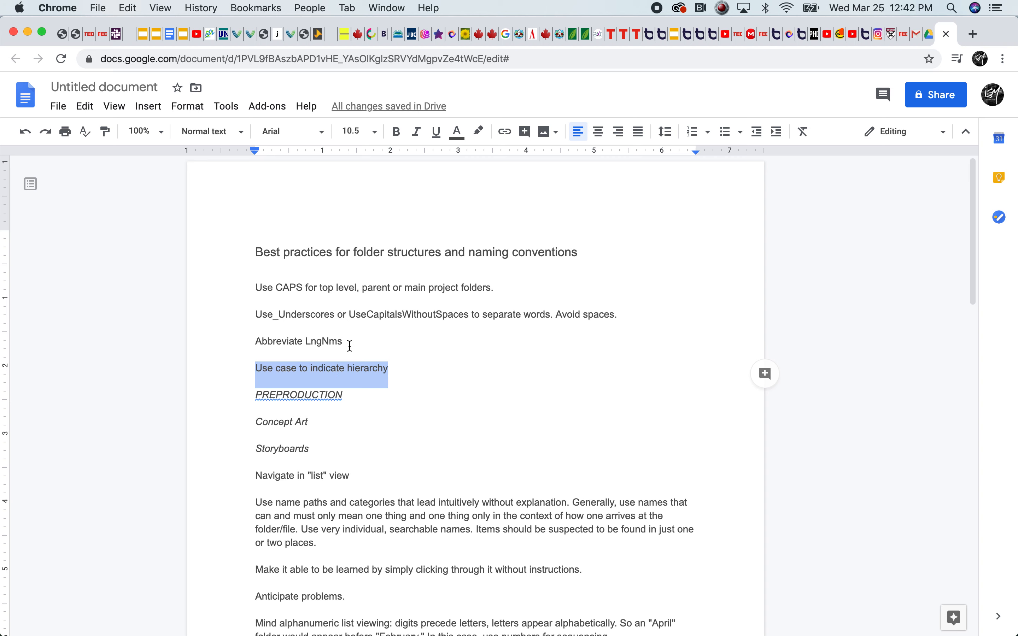
pyautogui.moveTo(351, 400); pyautogui.dragTo(249, 397)
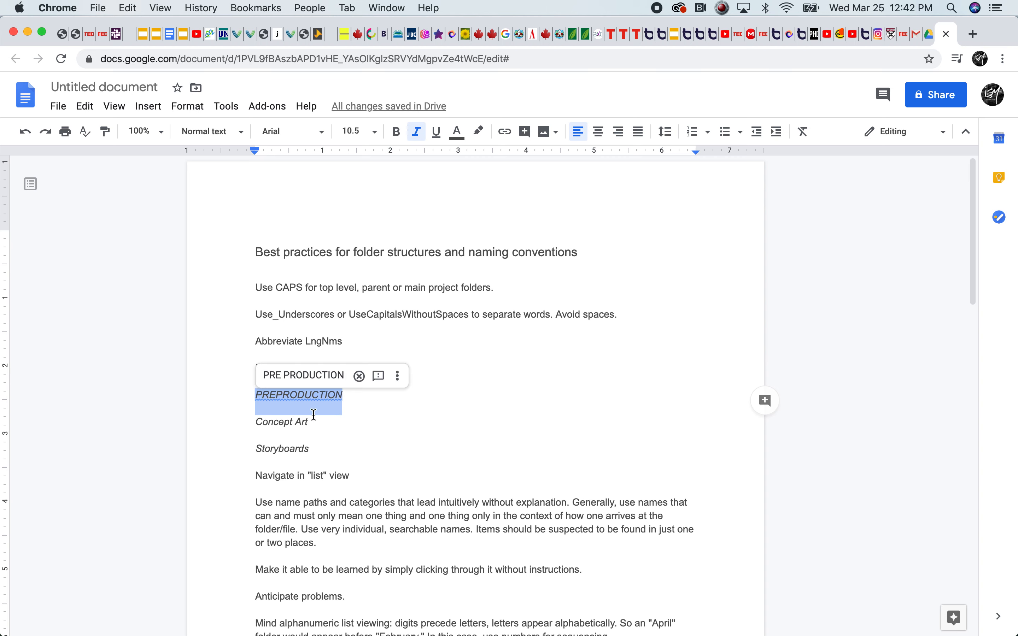
pyautogui.click(312, 396)
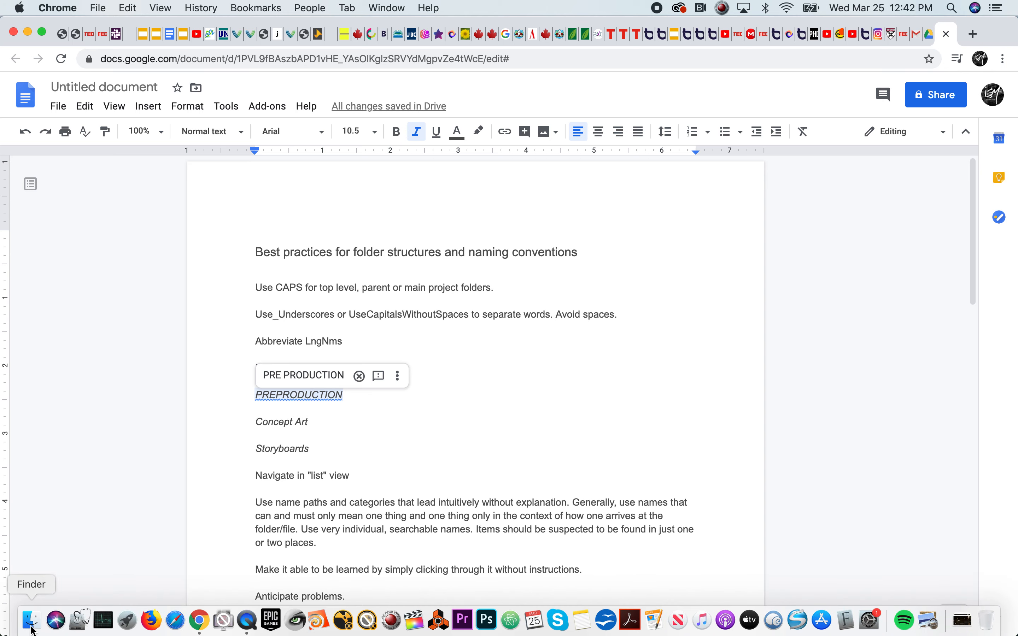
# Switch to Finder and create a folder named PREPRODUCTION inside SAMPLE_PROJECT
pyautogui.click(33, 627)
pyautogui.click(637, 172)
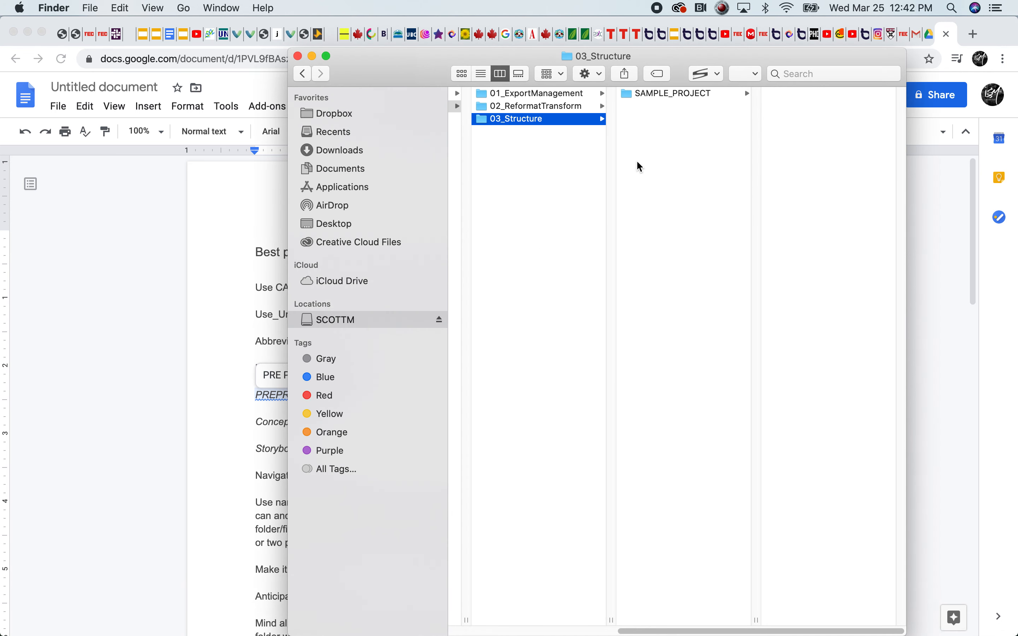
pyautogui.click(646, 98)
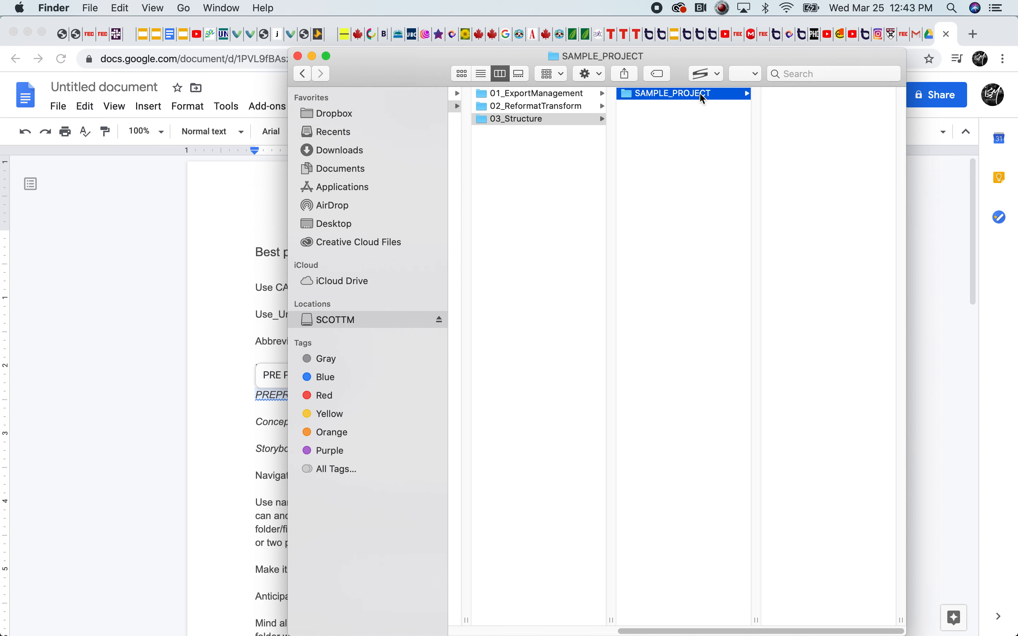
pyautogui.rightClick(775, 99)
pyautogui.click(790, 108)
pyautogui.write('PRE')
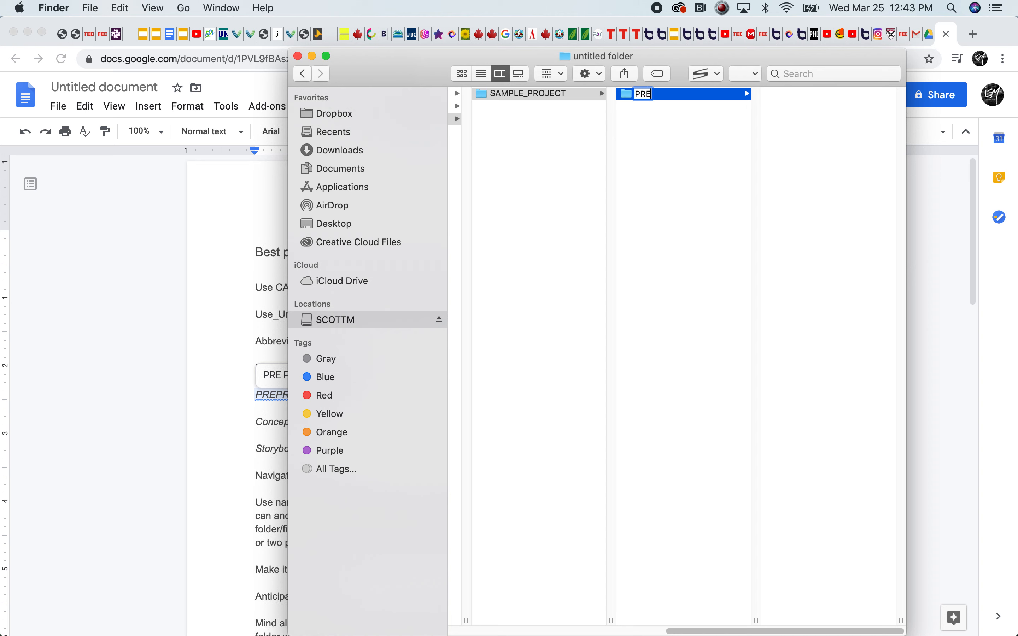
pyautogui.write('PRODUCTION')
pyautogui.press('Return')
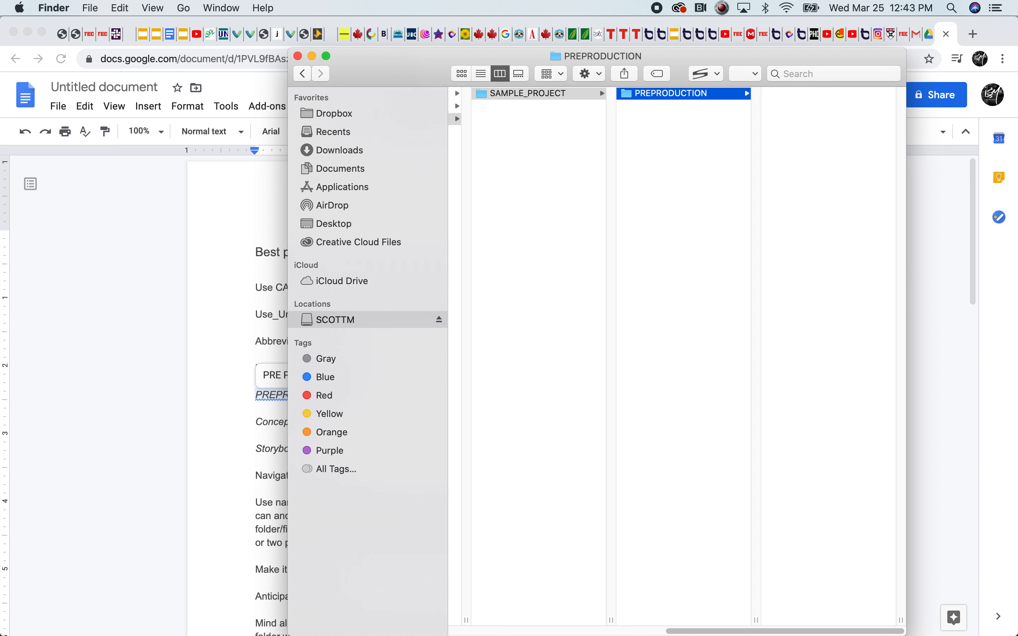
# Create a folder named PRODUCTION alongside PREPRODUCTION in SAMPLE_PROJECT
pyautogui.click(686, 112)
pyautogui.rightClick(684, 115)
pyautogui.click(705, 125)
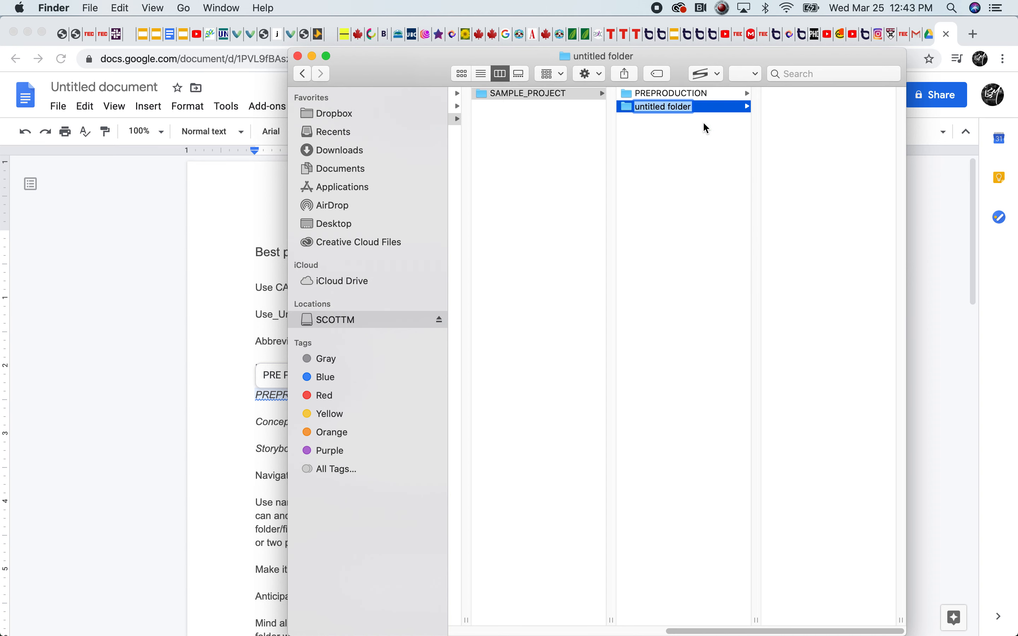
pyautogui.write('PRODUCTION')
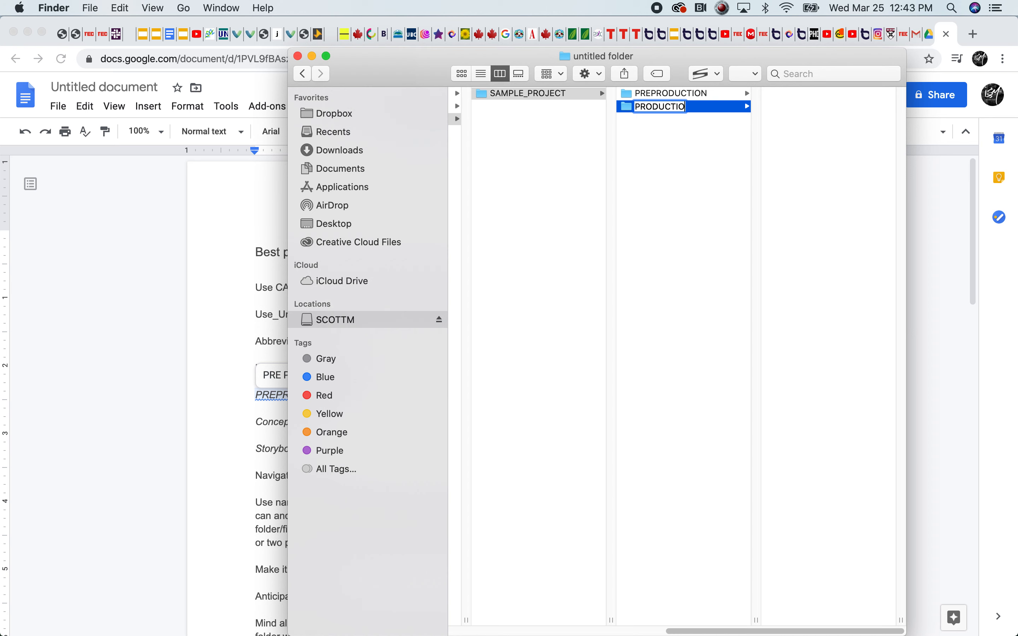
pyautogui.click(680, 154)
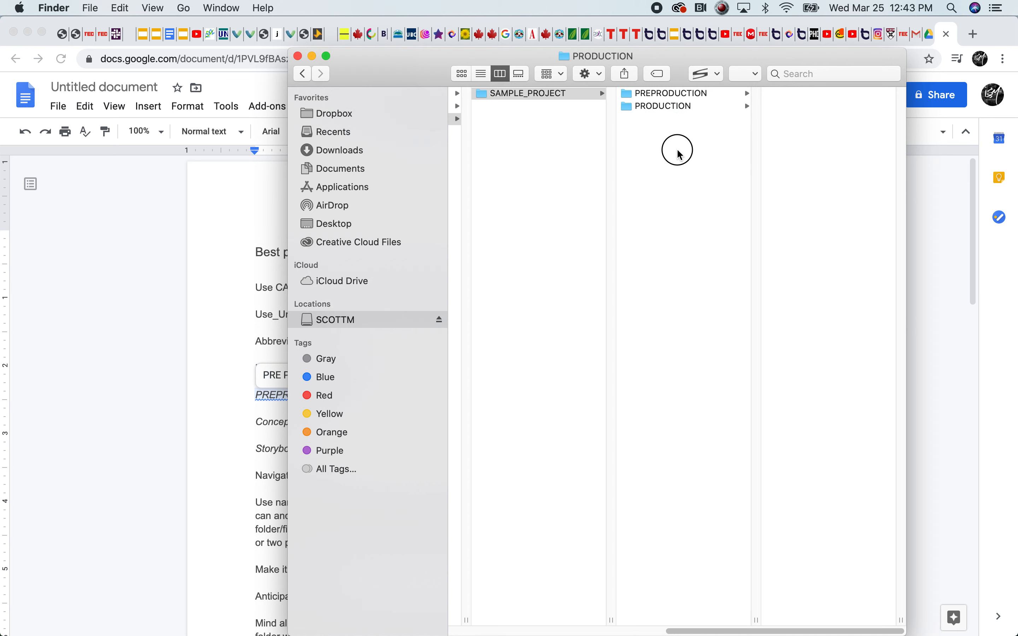
# Create a subfolder named Storyboards inside the PREPRODUCTION folder
pyautogui.click(673, 93)
pyautogui.rightClick(778, 115)
pyautogui.click(813, 108)
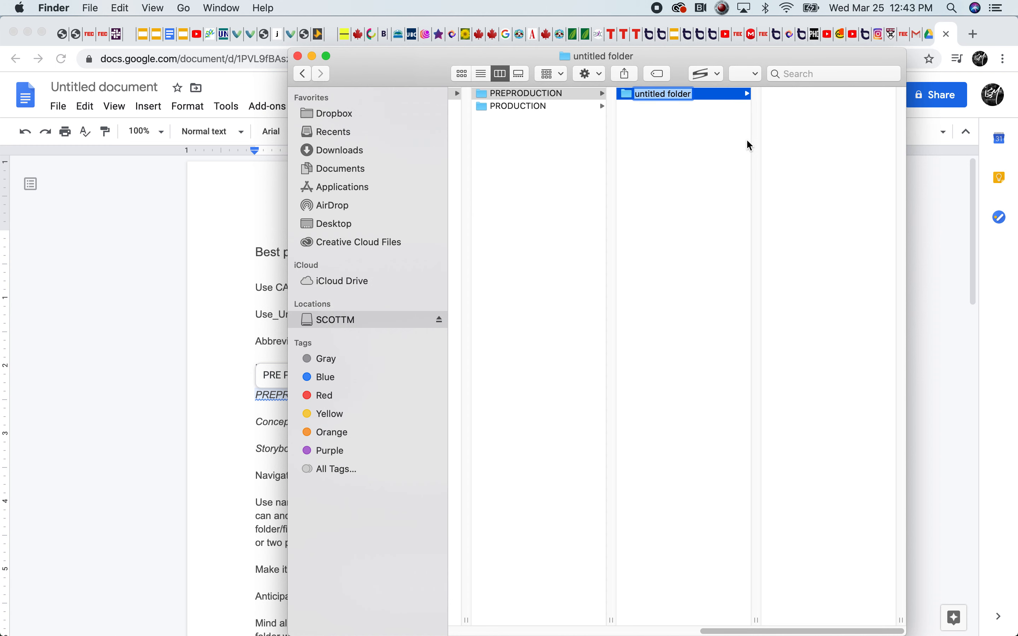
pyautogui.write('S')
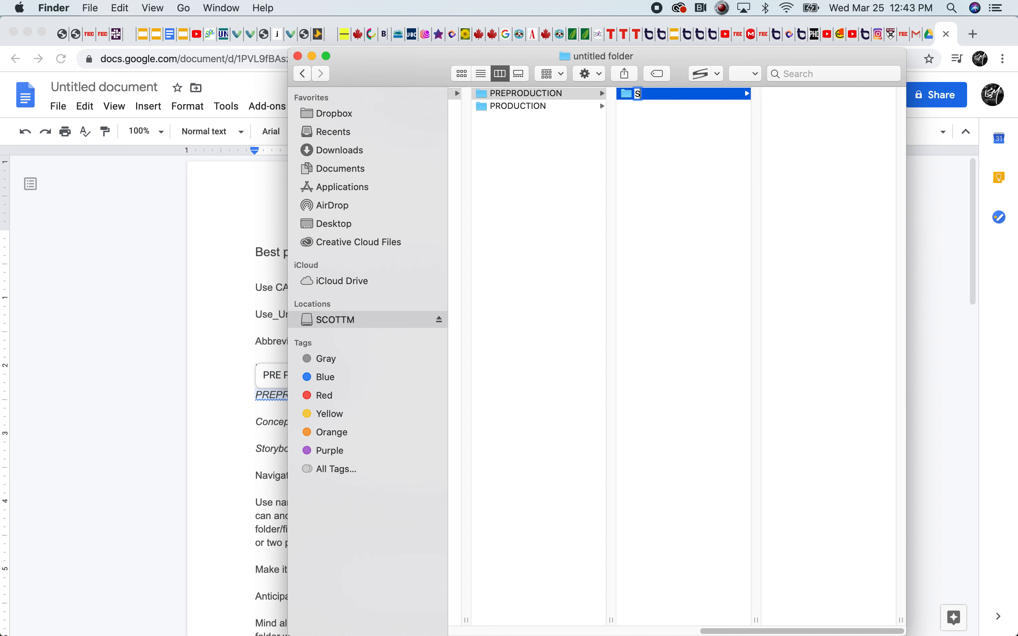
pyautogui.write('toryboards')
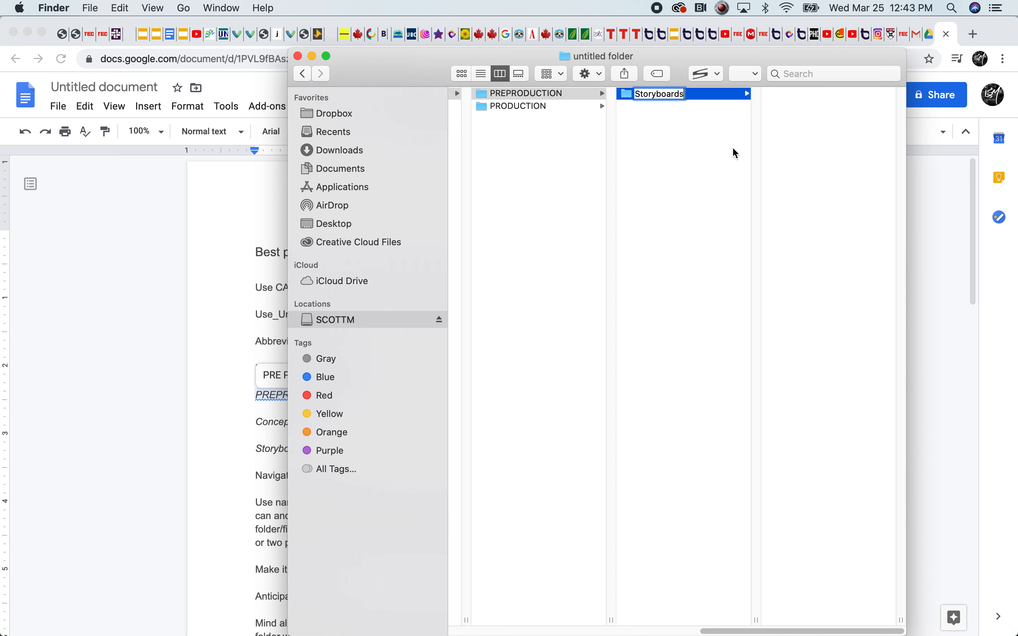
pyautogui.click(736, 218)
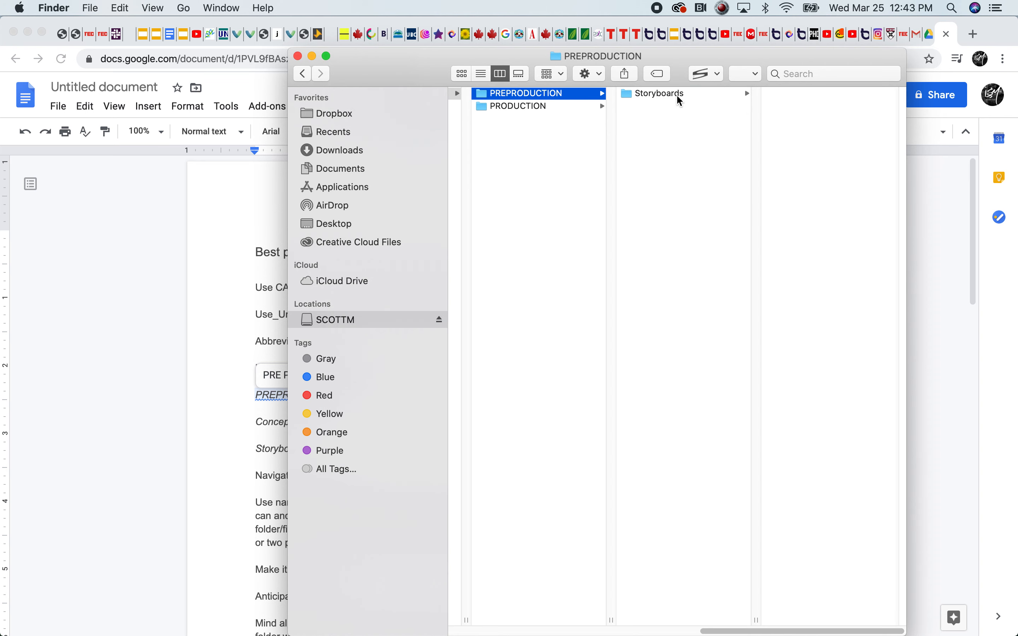
# Add a subfolder named Concept_Art next to Storyboards in PREPRODUCTION
pyautogui.rightClick(637, 118)
pyautogui.click(658, 124)
pyautogui.write('Concept_Art')
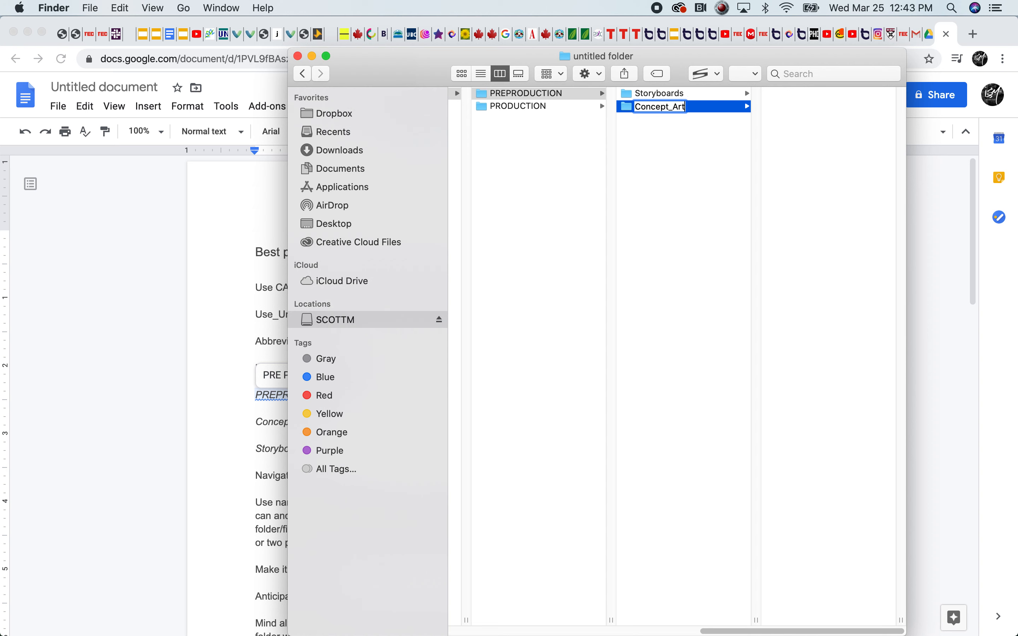
pyautogui.press('Return')
pyautogui.click(647, 186)
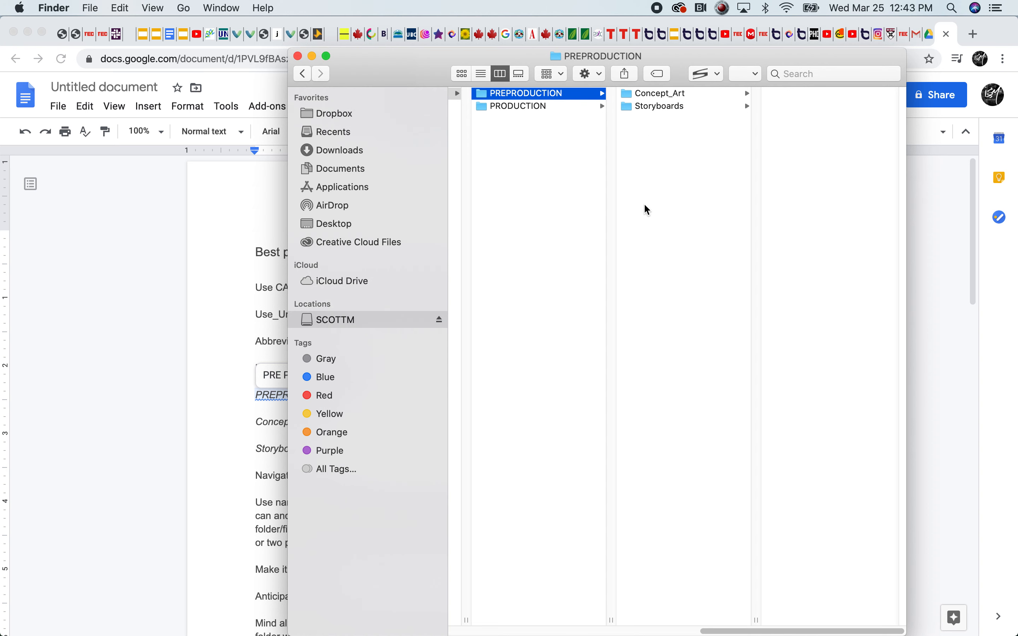
# Add a third PREPRODUCTION subfolder named Treatments and select it
pyautogui.rightClick(653, 119)
pyautogui.click(678, 126)
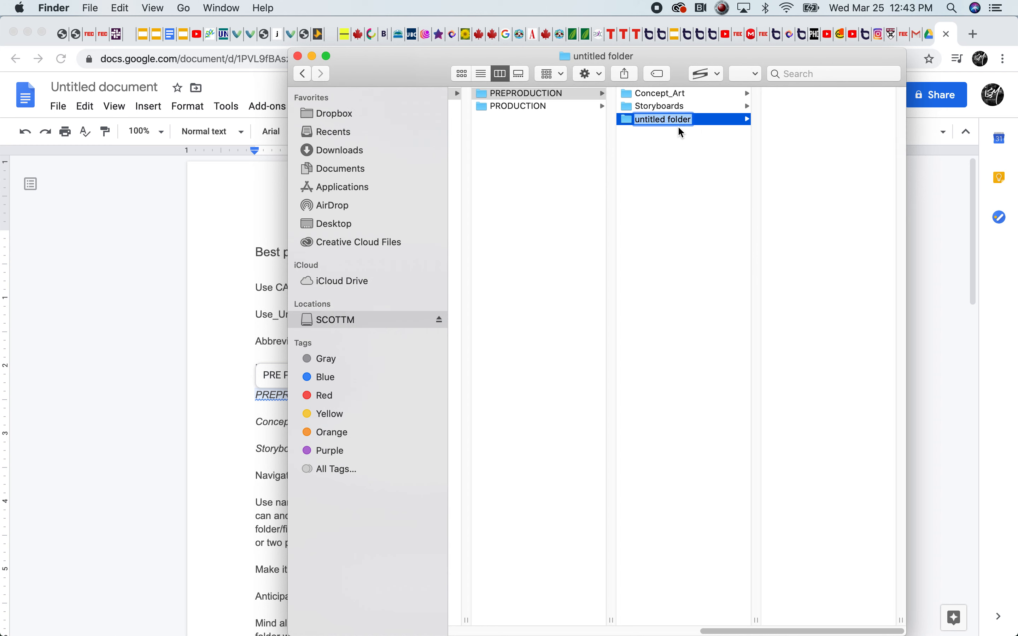
pyautogui.press('Return')
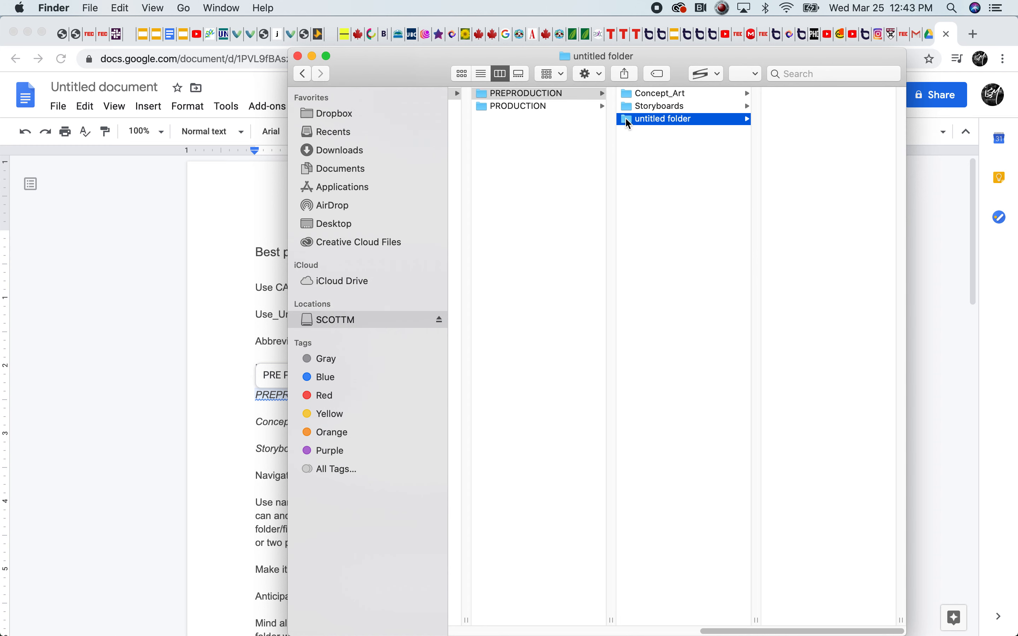
pyautogui.click(647, 122)
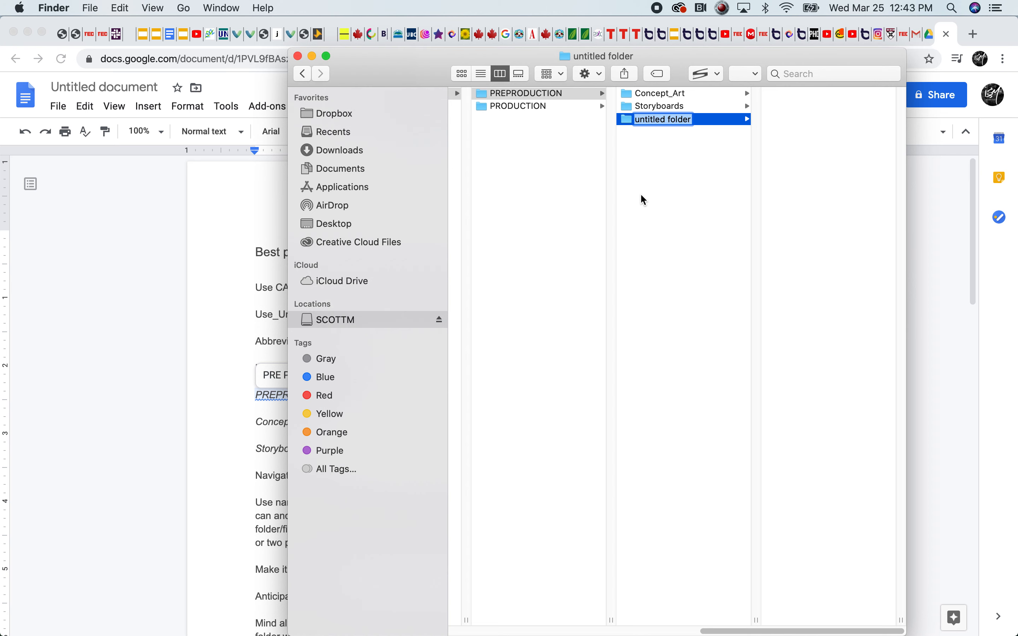
pyautogui.write('Treatments')
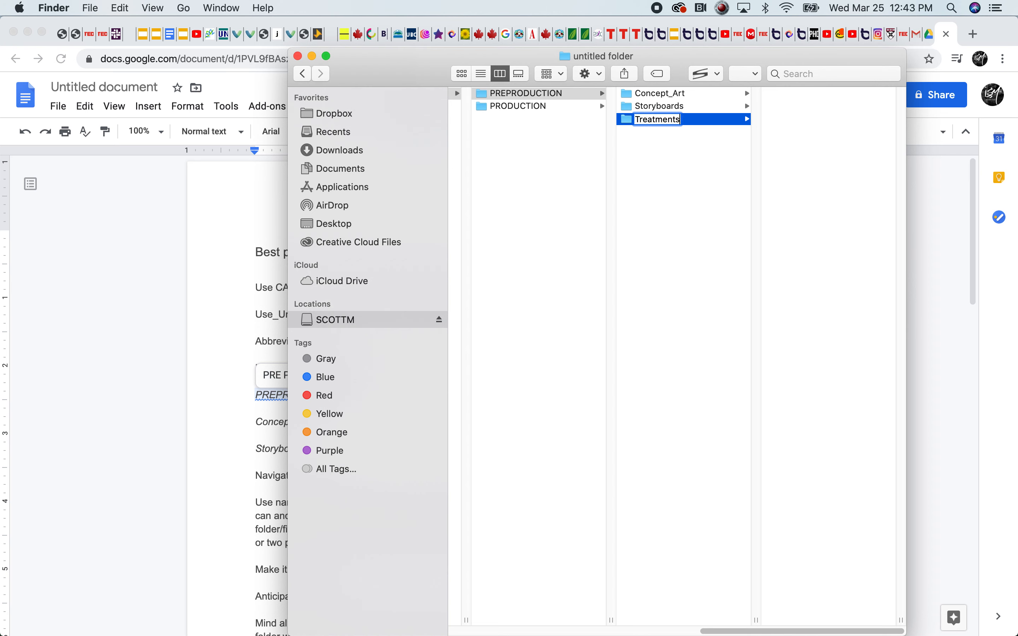
pyautogui.click(665, 228)
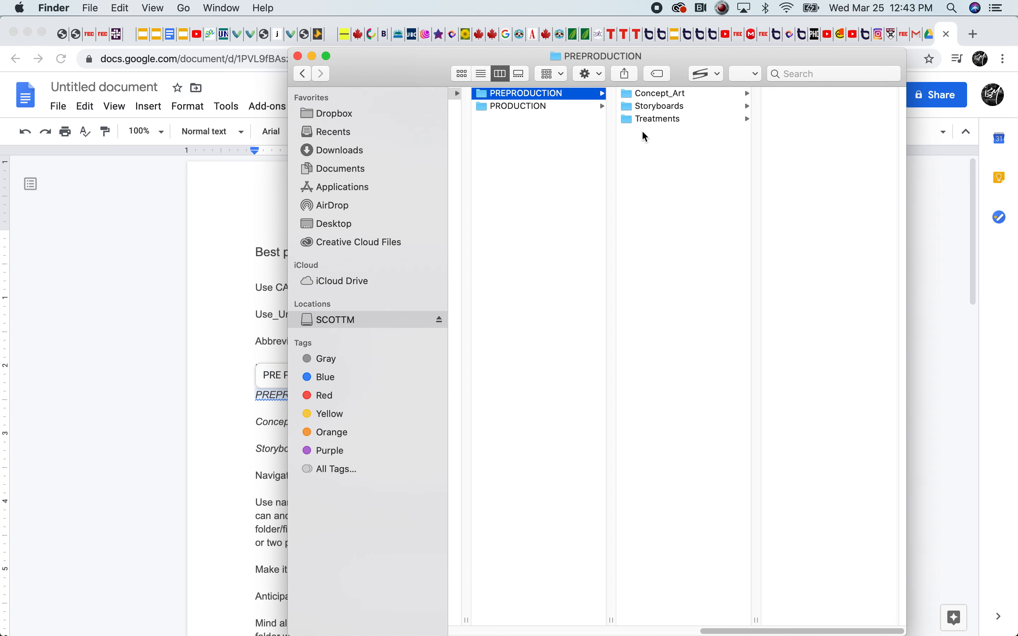
pyautogui.click(643, 119)
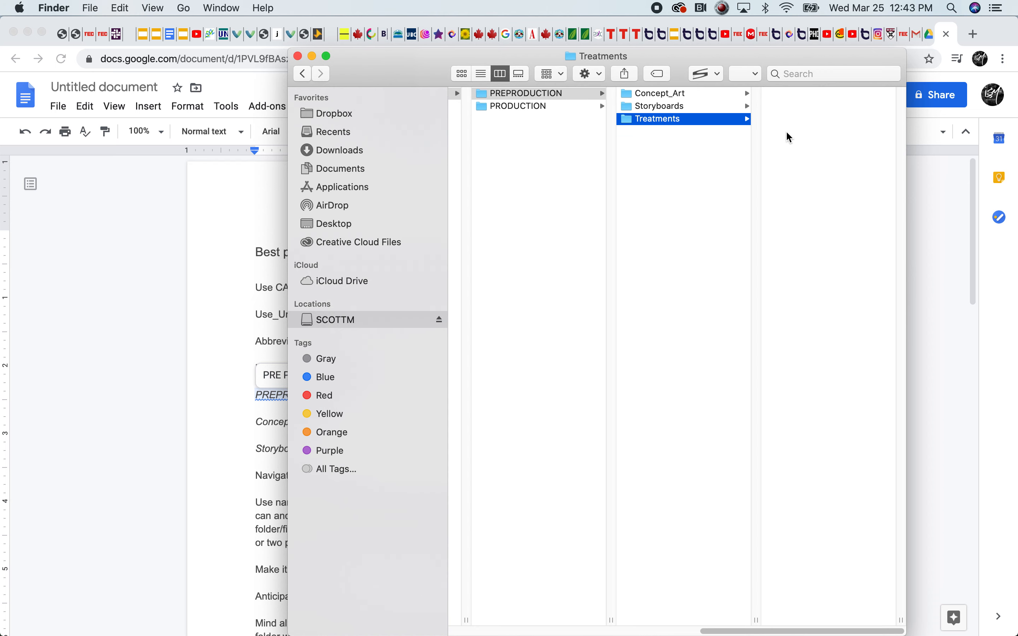
# Switch back to the Google Docs guide and examine the 'Navigate in "list" view' rule
pyautogui.click(224, 446)
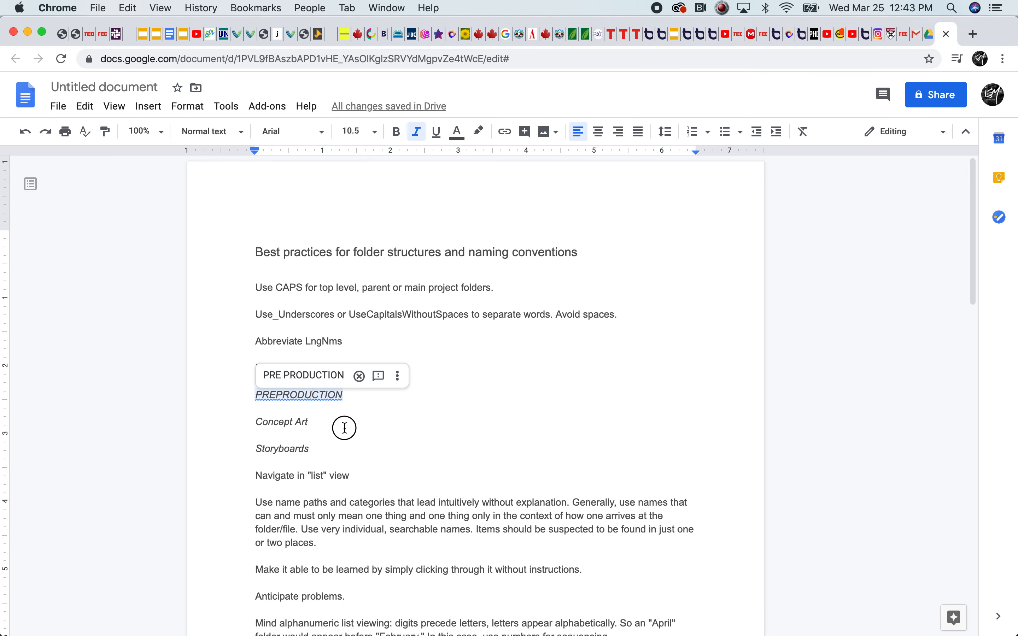
pyautogui.scroll(-3, 321, 452)
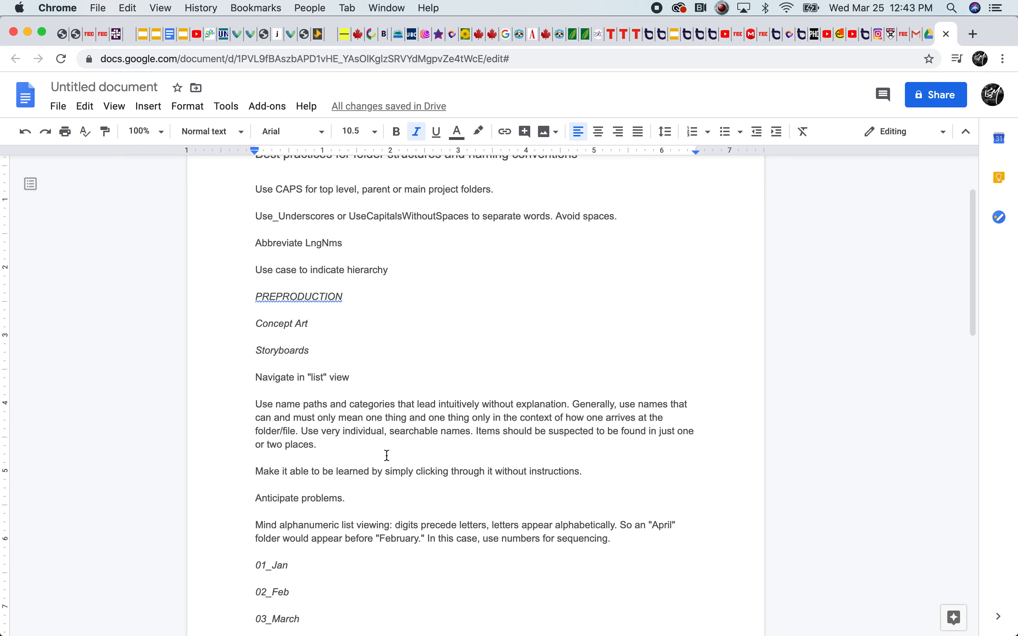
pyautogui.doubleClick(358, 378)
pyautogui.click(255, 359)
pyautogui.click(382, 380)
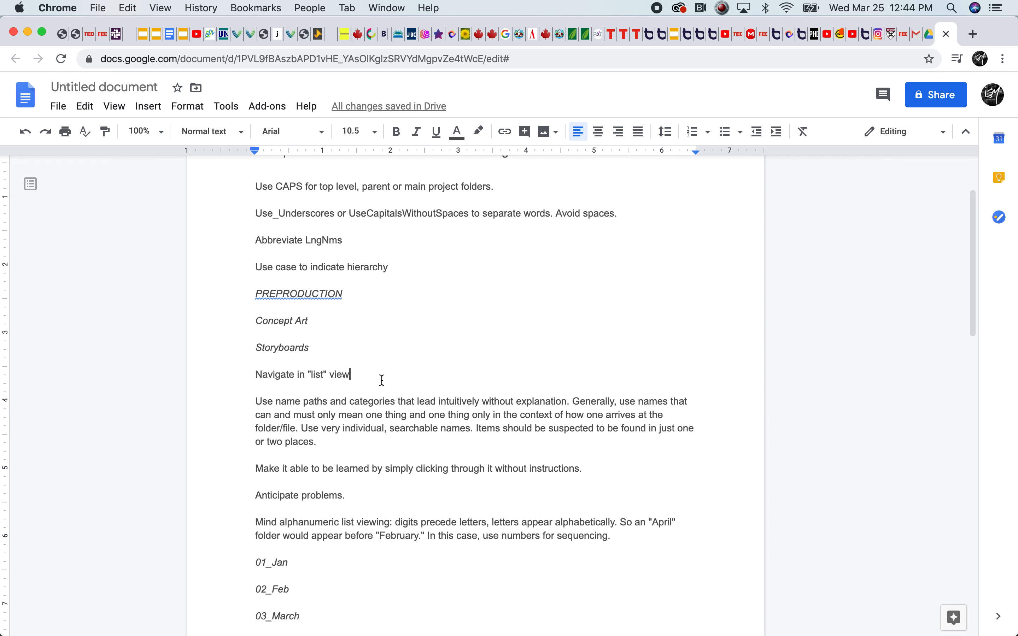
# Switch to Finder, look over the parent folders, and show the Treatments folder in icon view
pyautogui.click(42, 621)
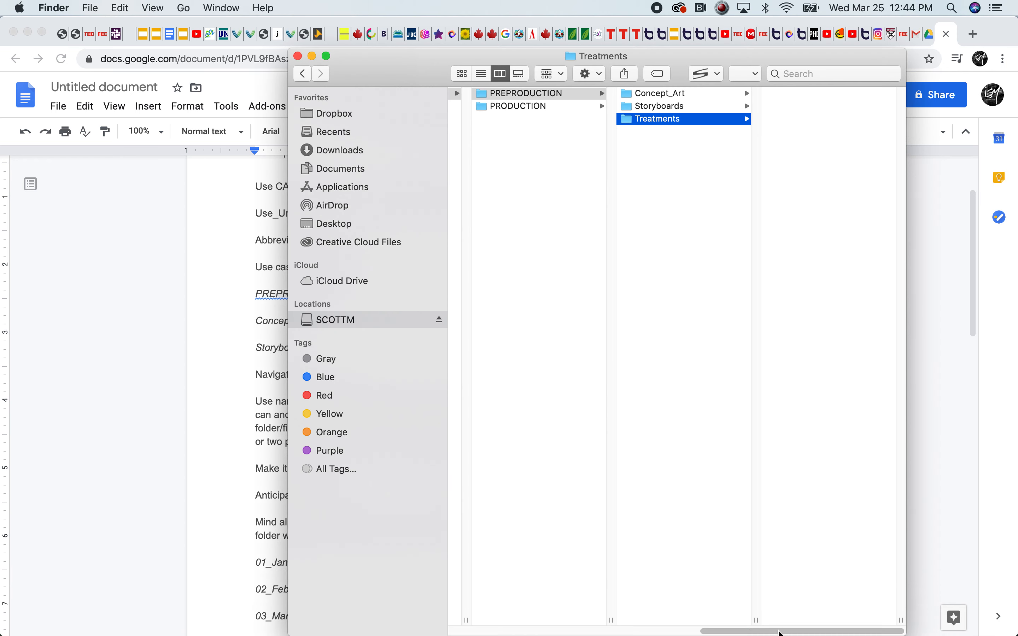
pyautogui.moveTo(778, 631); pyautogui.dragTo(652, 611)
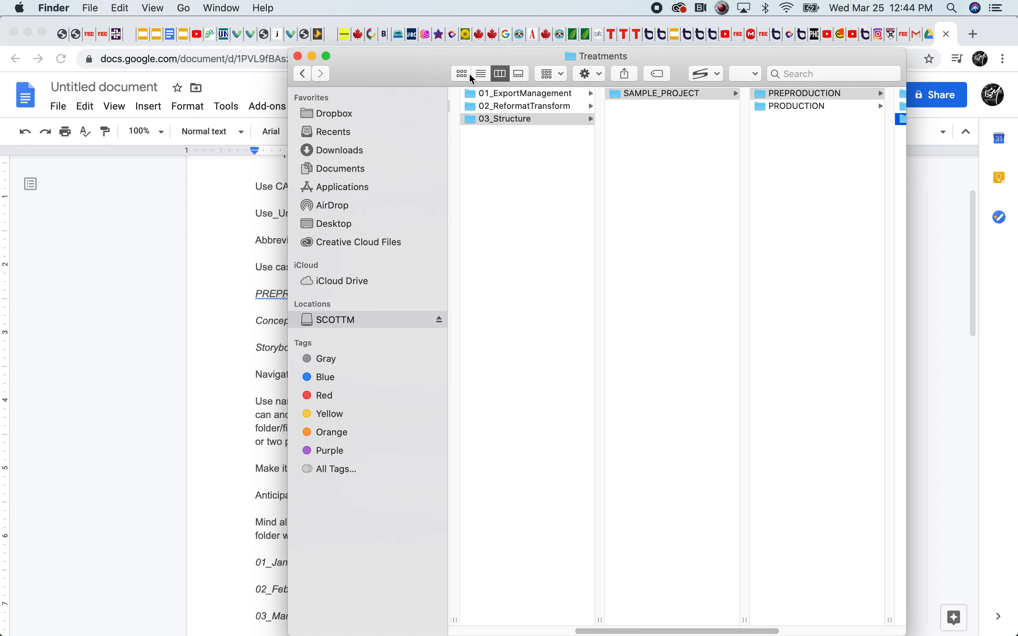
pyautogui.click(459, 76)
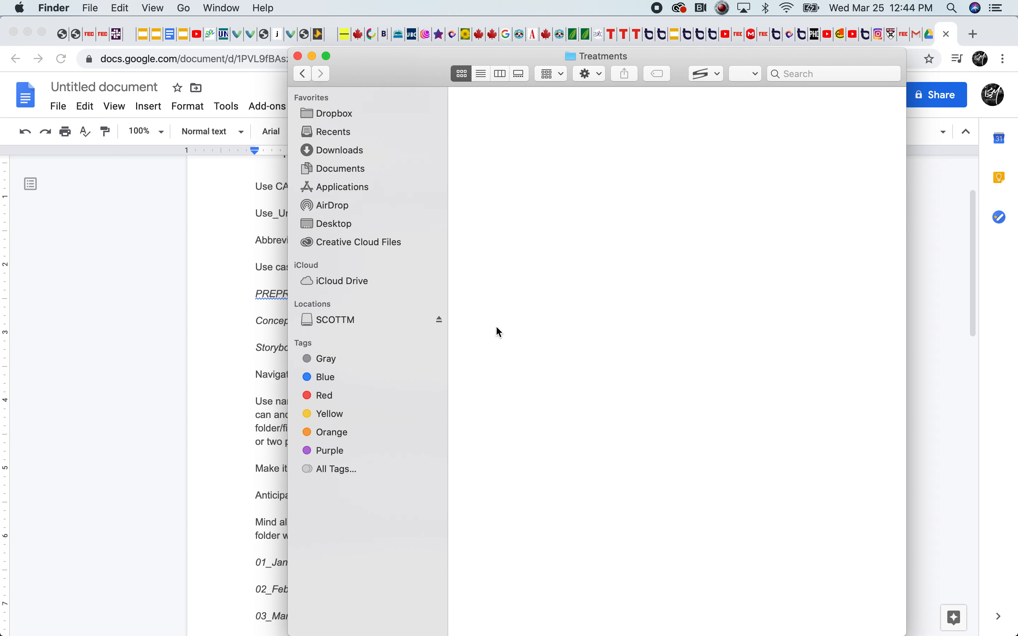
# Return to column view and go back up the hierarchy to the FMSA323 folder inside Tutorials
pyautogui.click(501, 74)
pyautogui.click(523, 110)
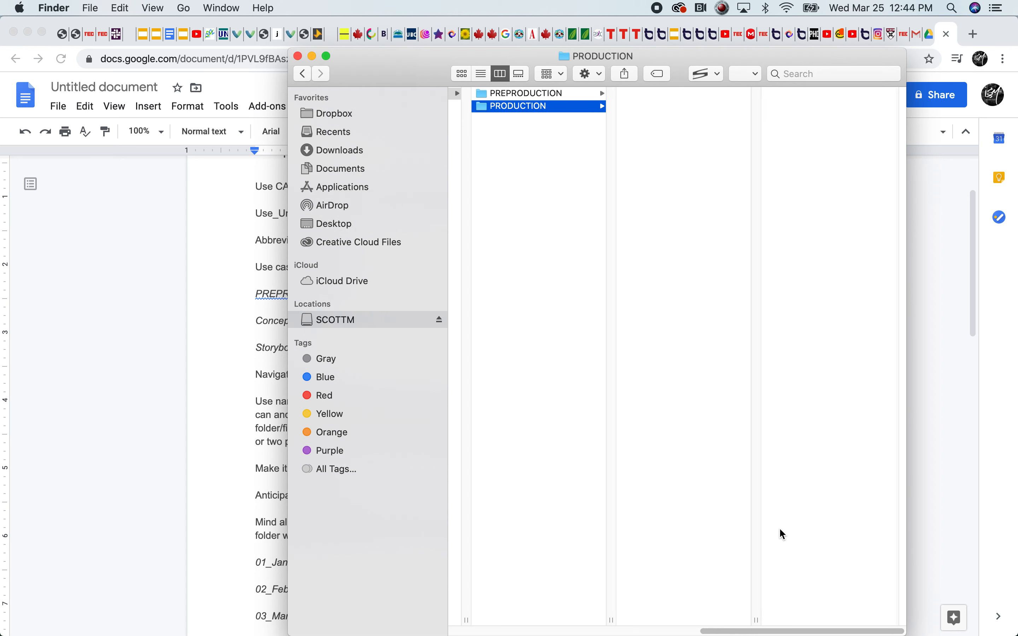
pyautogui.moveTo(775, 628); pyautogui.dragTo(525, 614)
pyautogui.click(605, 106)
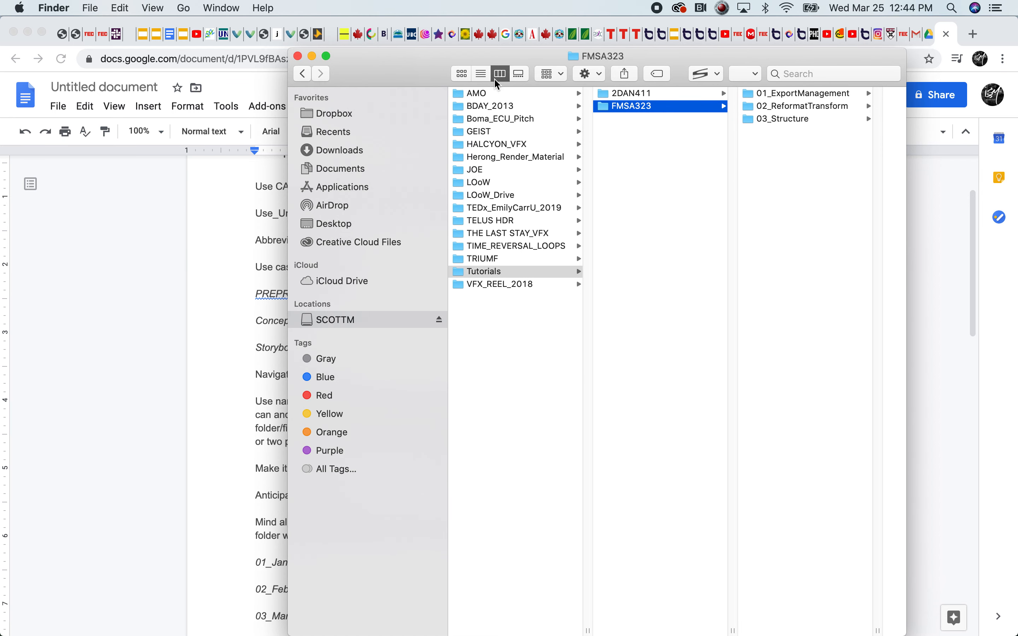
# Compare the FMSA323 folder's contents in icon view and in list view
pyautogui.click(462, 74)
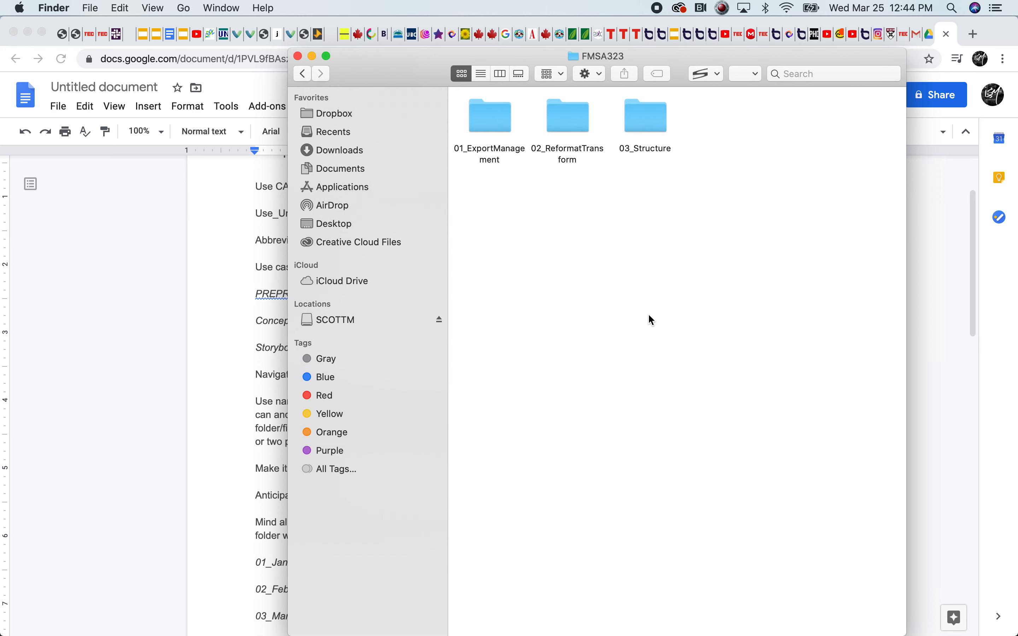
pyautogui.click(482, 75)
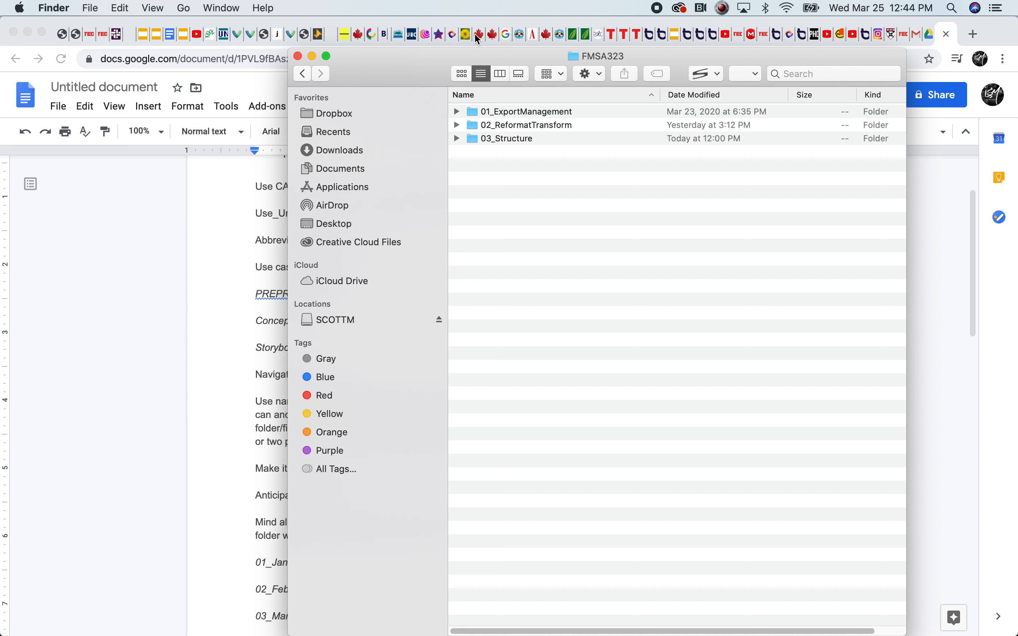
# Look across the list-view columns of the FMSA323 folder and return to column view
pyautogui.moveTo(568, 631); pyautogui.dragTo(690, 632)
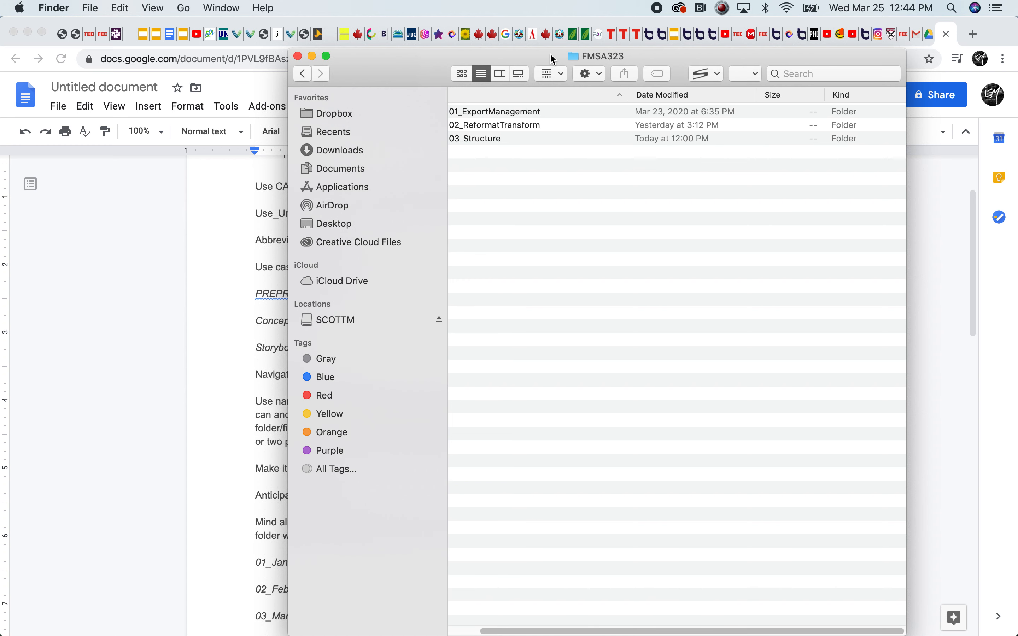
pyautogui.moveTo(706, 630); pyautogui.dragTo(522, 629)
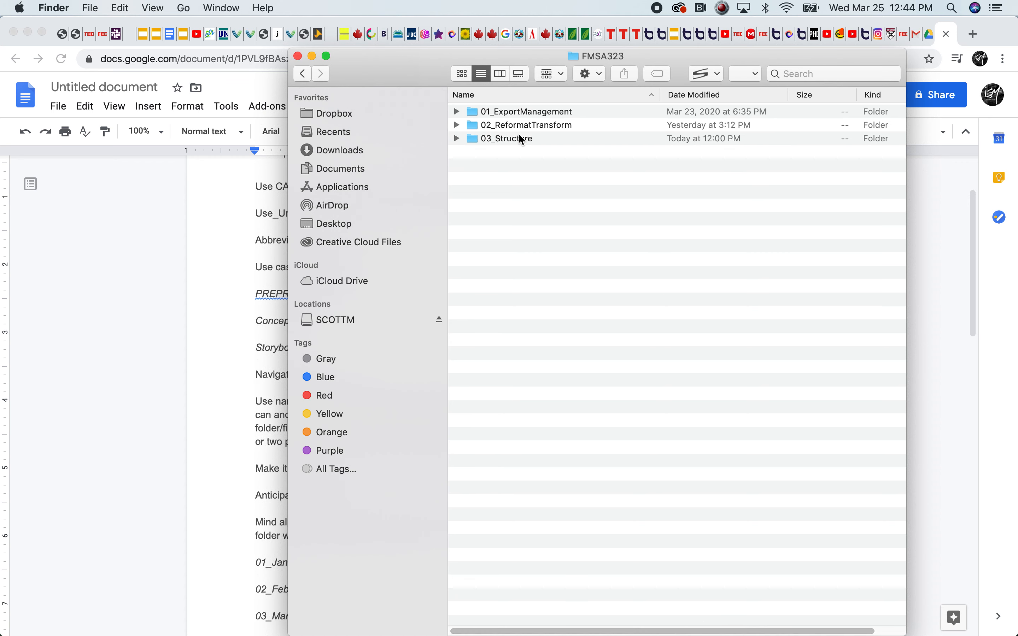
pyautogui.click(509, 73)
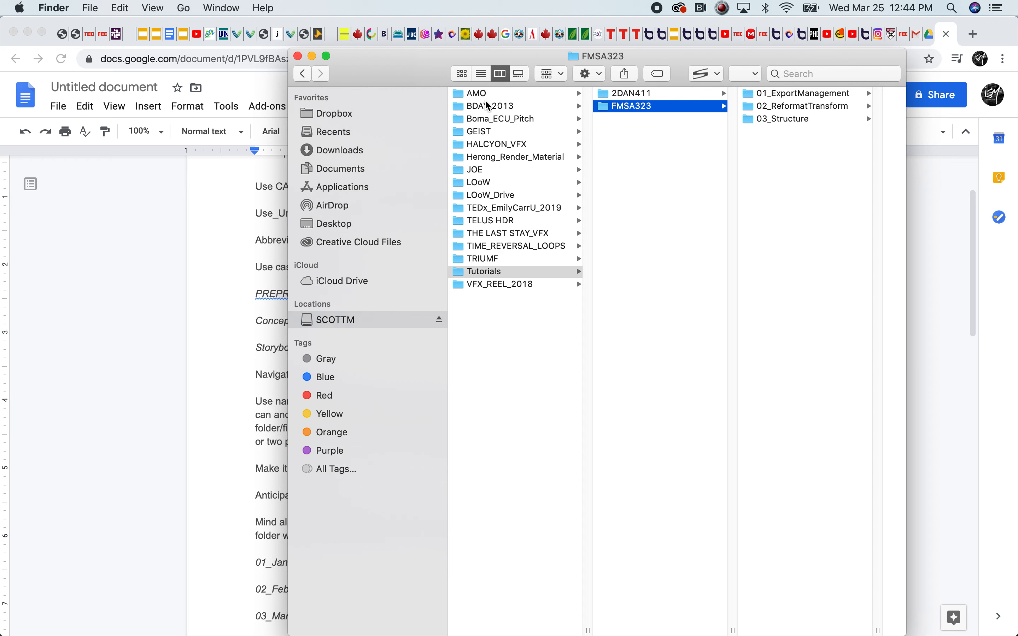
# Browse the render material project's S28 folder, checking S28_BG_EXR and ending on the S28_PNG_Ball folder
pyautogui.click(485, 159)
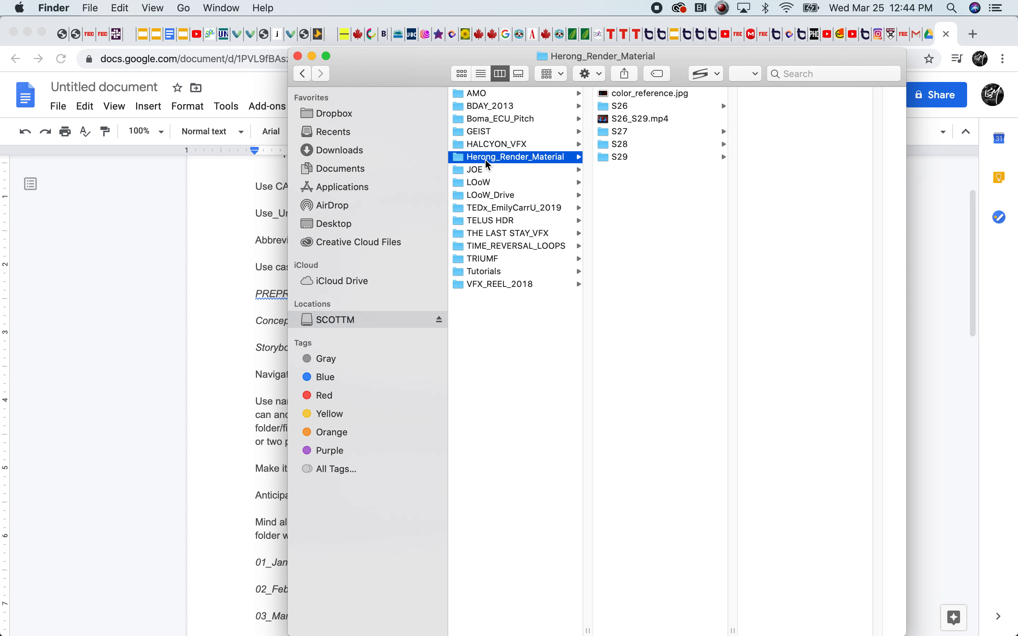
pyautogui.click(626, 145)
pyautogui.click(758, 119)
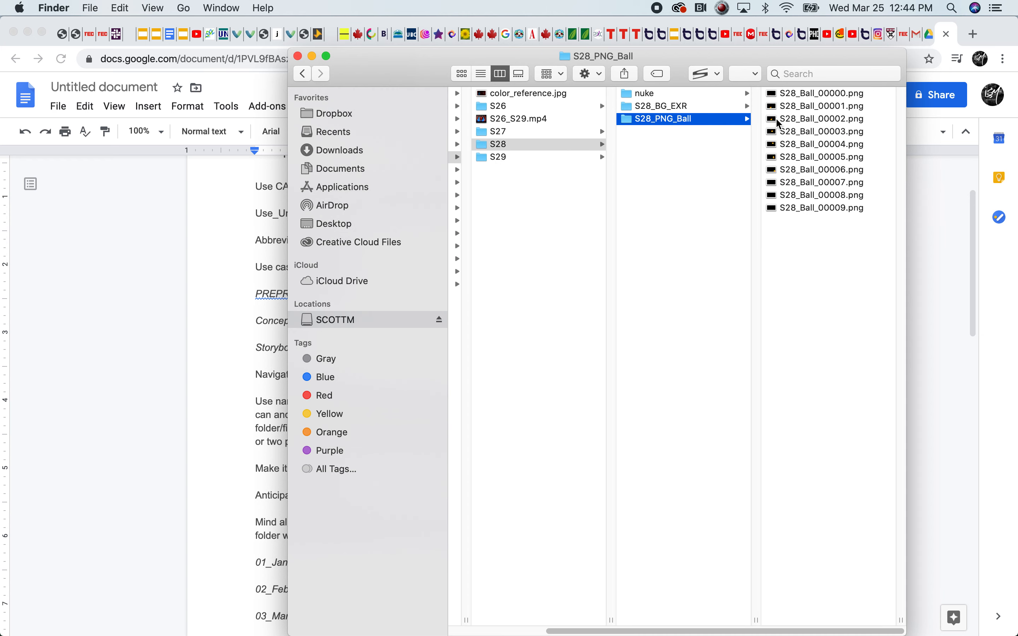
pyautogui.press('Up')
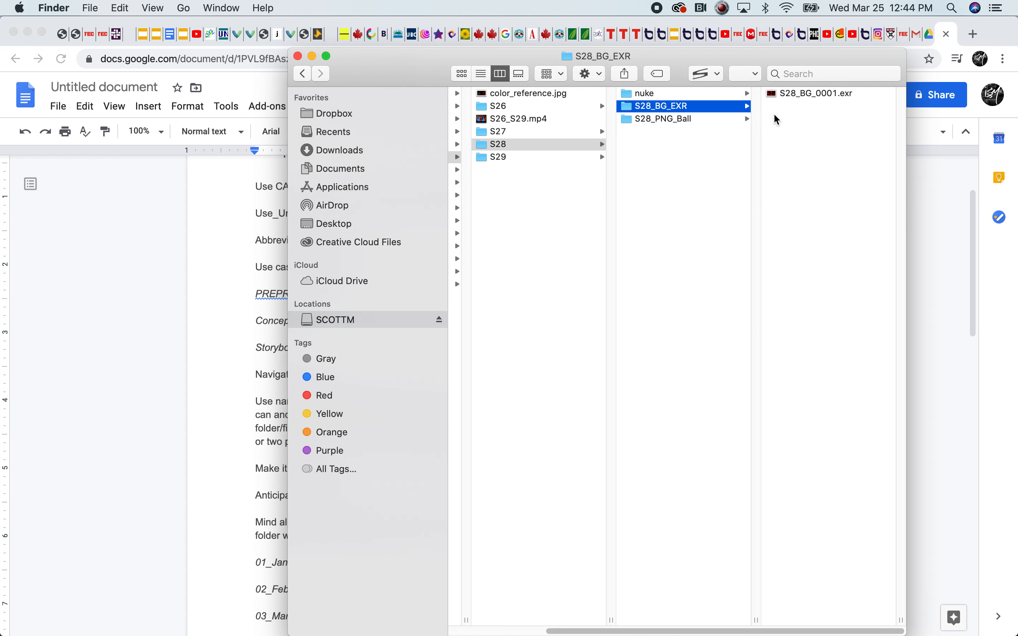
pyautogui.click(666, 118)
# Show the S28_PNG_Ball image sequence in icon view and return to column view
pyautogui.click(462, 74)
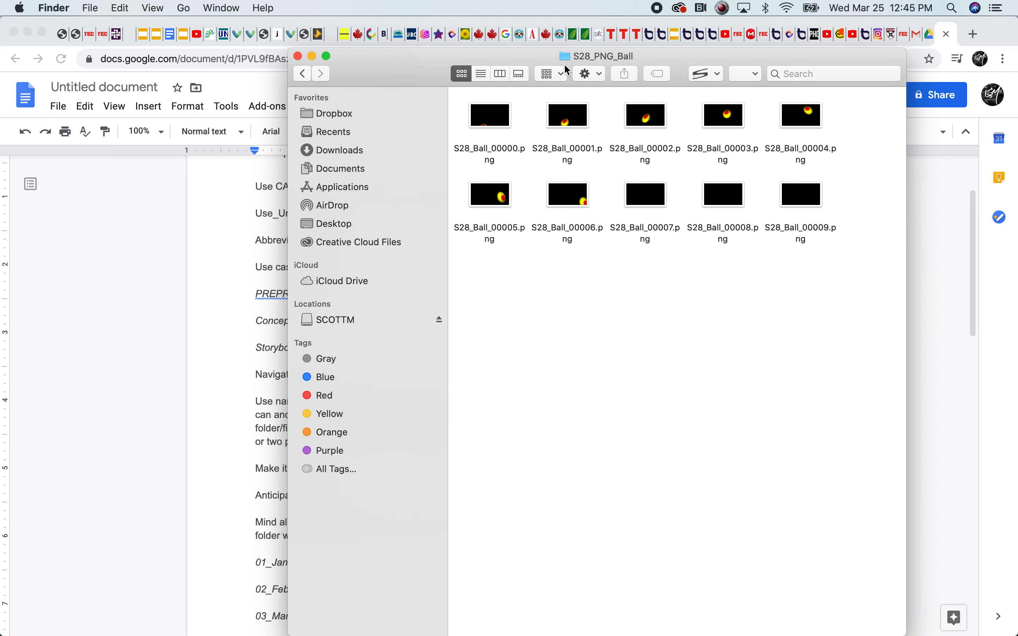
pyautogui.click(498, 73)
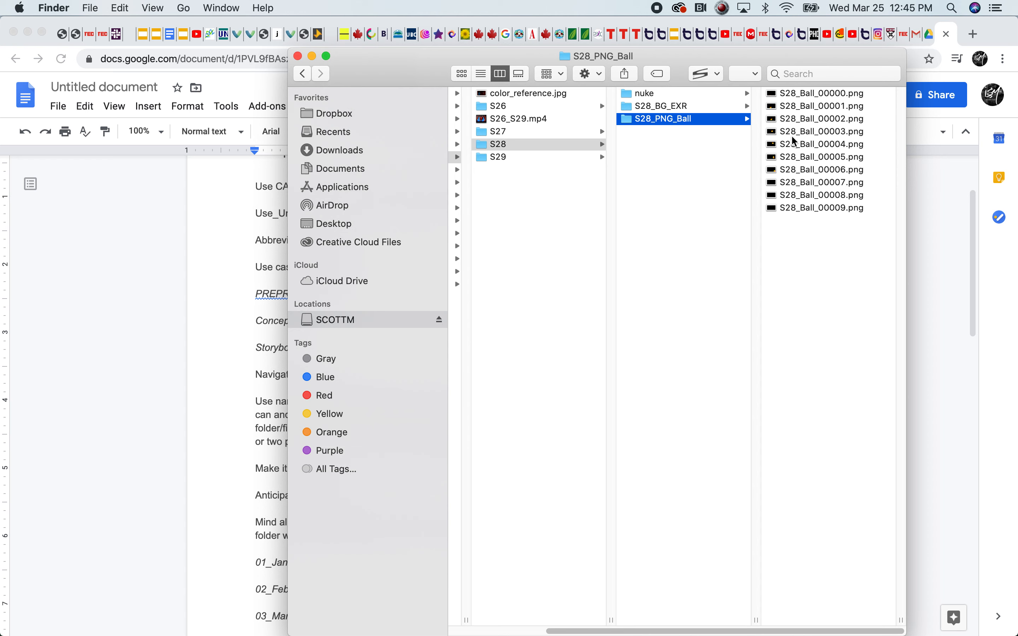
pyautogui.click(483, 78)
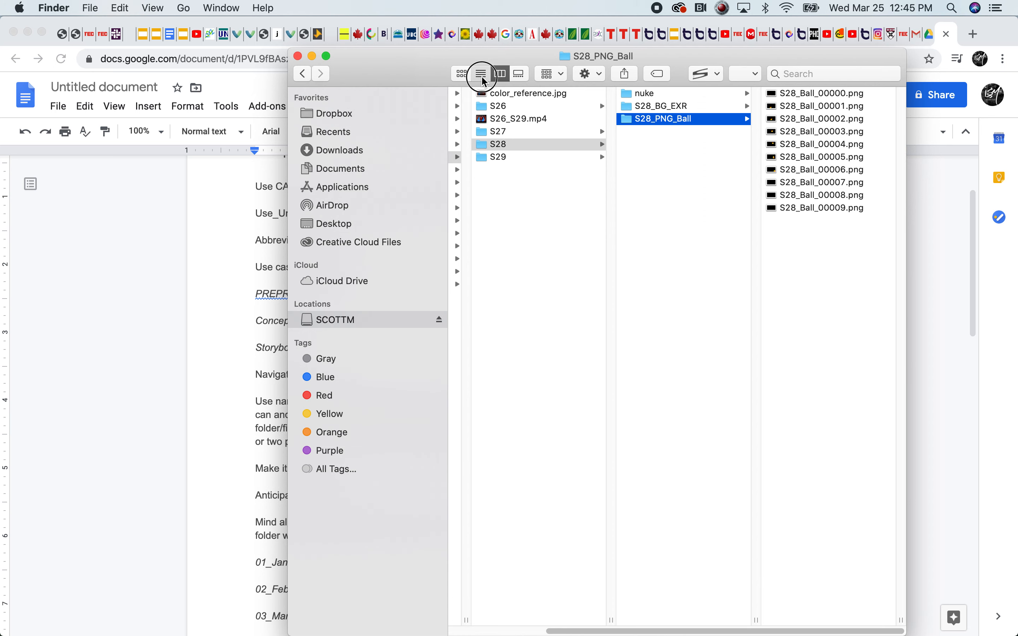
pyautogui.click(506, 75)
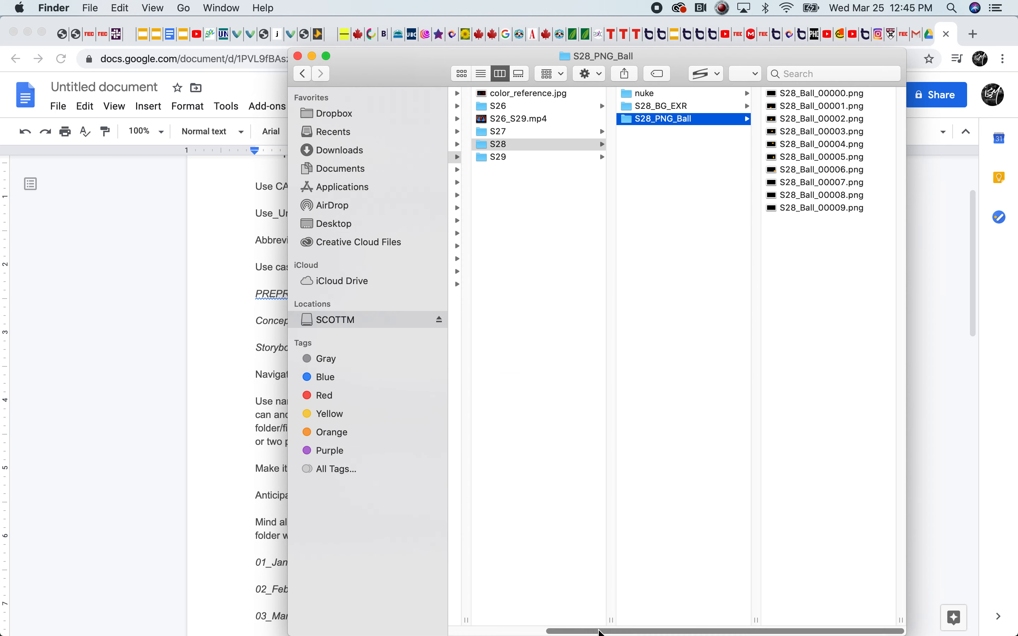
# Navigate back to the SAMPLE_PROJECT folder through Tutorials, FMSA323 and 03_Structure
pyautogui.moveTo(600, 631); pyautogui.dragTo(466, 627)
pyautogui.click(482, 271)
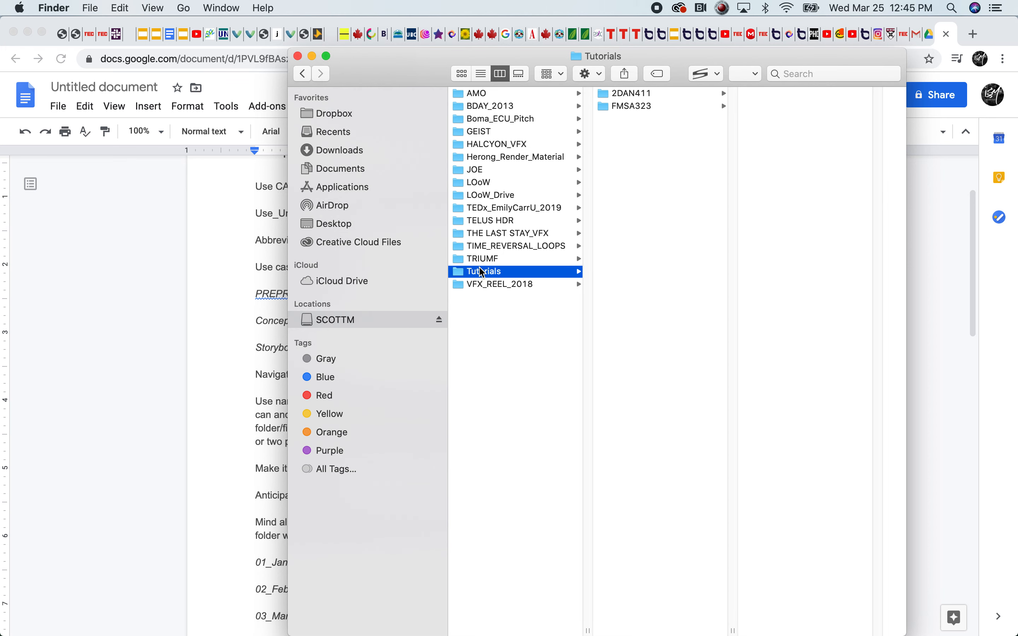
pyautogui.click(626, 108)
pyautogui.click(759, 119)
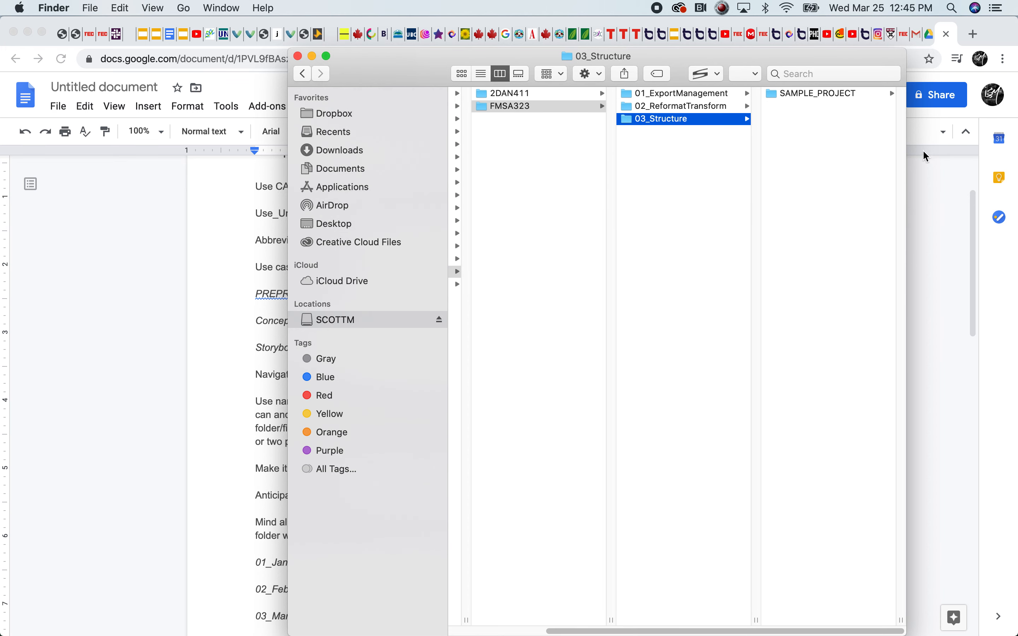
pyautogui.click(798, 94)
# Switch to the Google Docs guide and examine the rule on name paths, highlighting the word "intuitively"
pyautogui.click(195, 438)
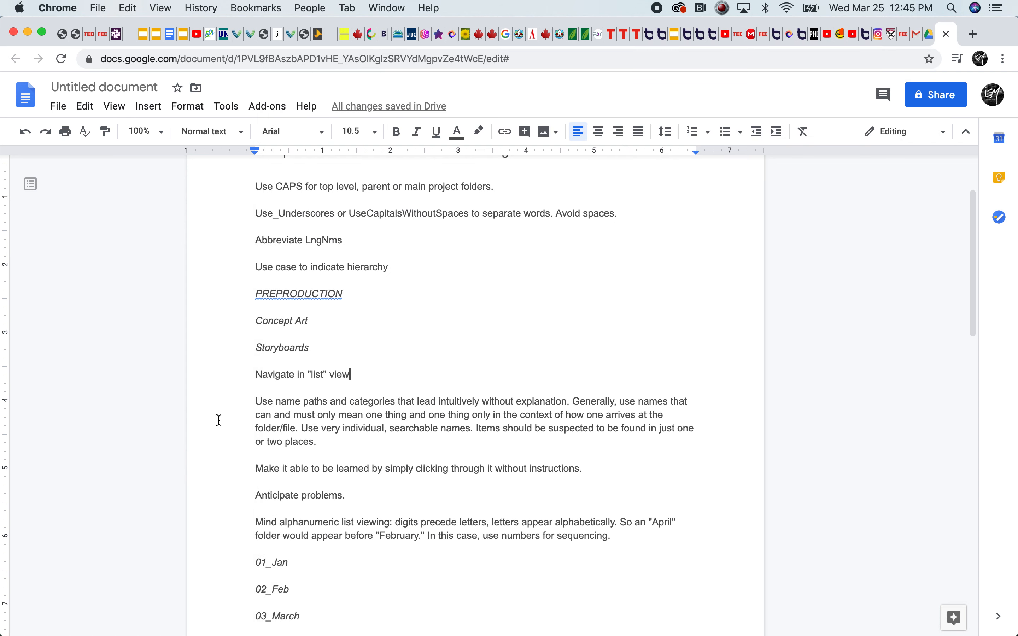
pyautogui.click(423, 416)
pyautogui.click(311, 401)
pyautogui.moveTo(483, 401); pyautogui.dragTo(438, 405)
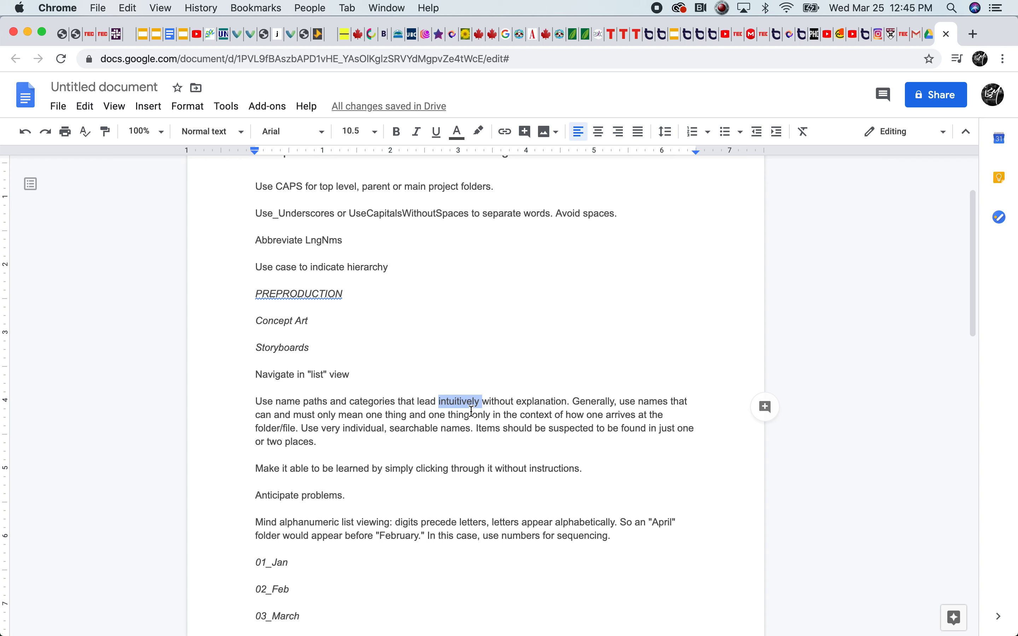
pyautogui.click(500, 425)
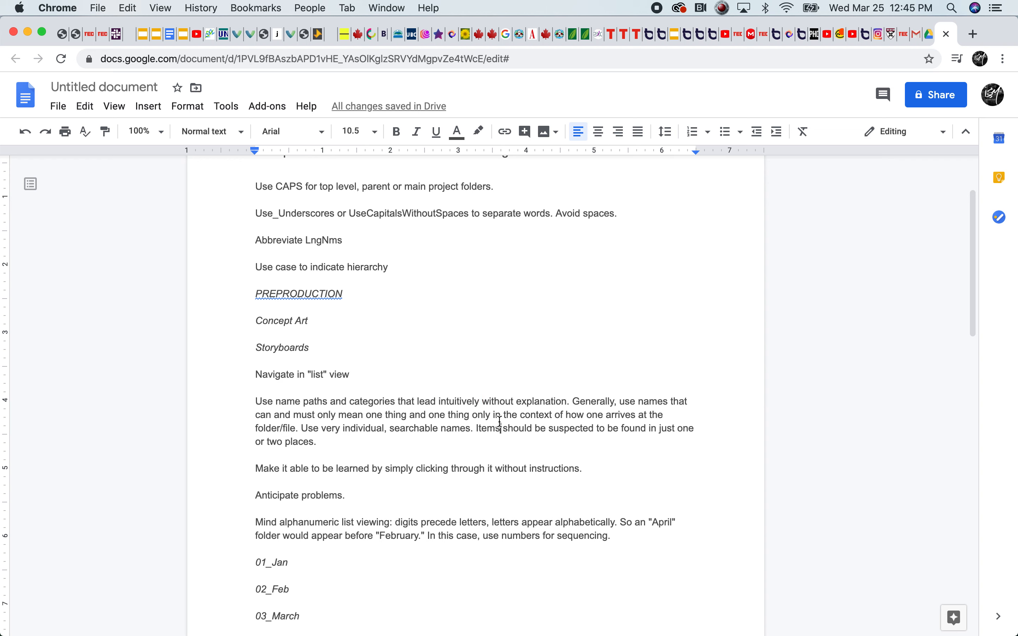
pyautogui.moveTo(567, 401); pyautogui.dragTo(439, 401)
pyautogui.click(439, 401)
pyautogui.doubleClick(439, 402)
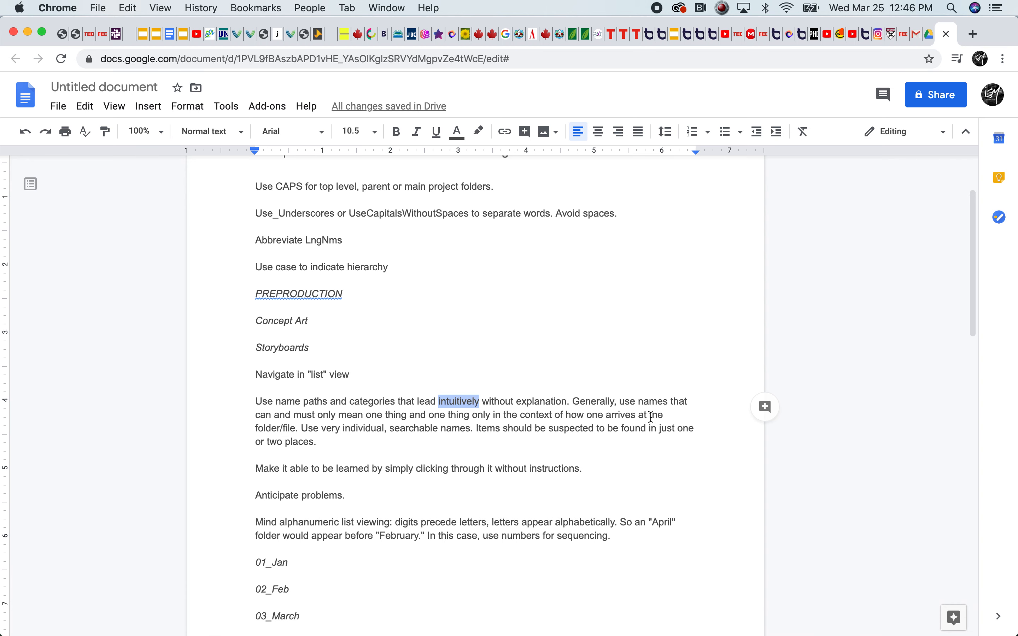
# Examine the guide's advice on names that mean only one thing in the context of how one arrives there
pyautogui.click(640, 415)
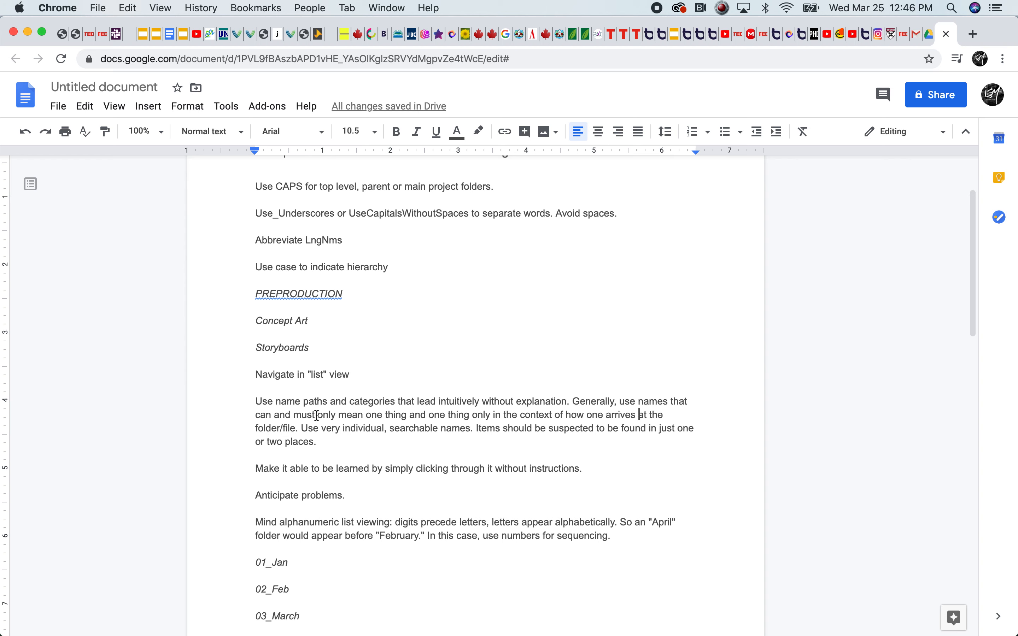
pyautogui.moveTo(365, 416); pyautogui.dragTo(328, 434)
pyautogui.click(526, 415)
pyautogui.click(341, 428)
# Switch to Finder and create a folder named Sketches inside SAMPLE_PROJECT's PREPRODUCTION folder
pyautogui.moveTo(4, 627)
pyautogui.click(27, 621)
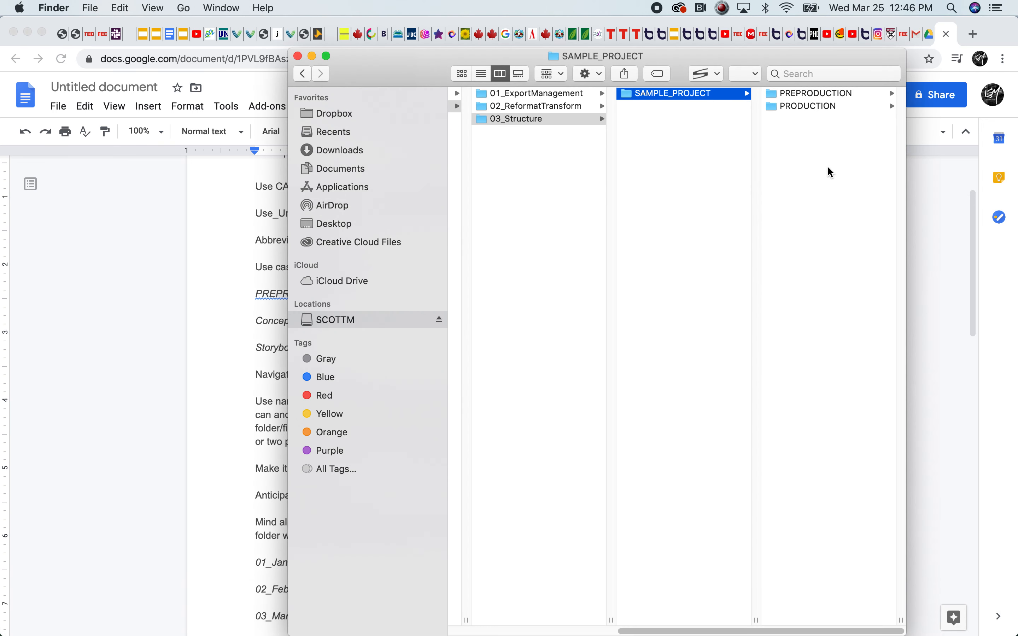
pyautogui.click(813, 96)
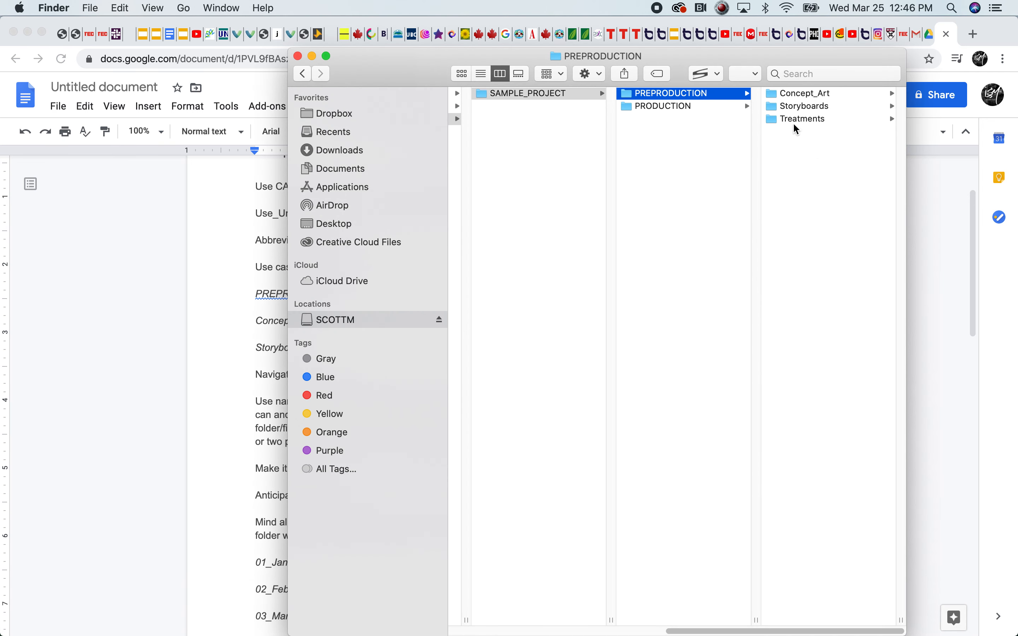
pyautogui.click(794, 91)
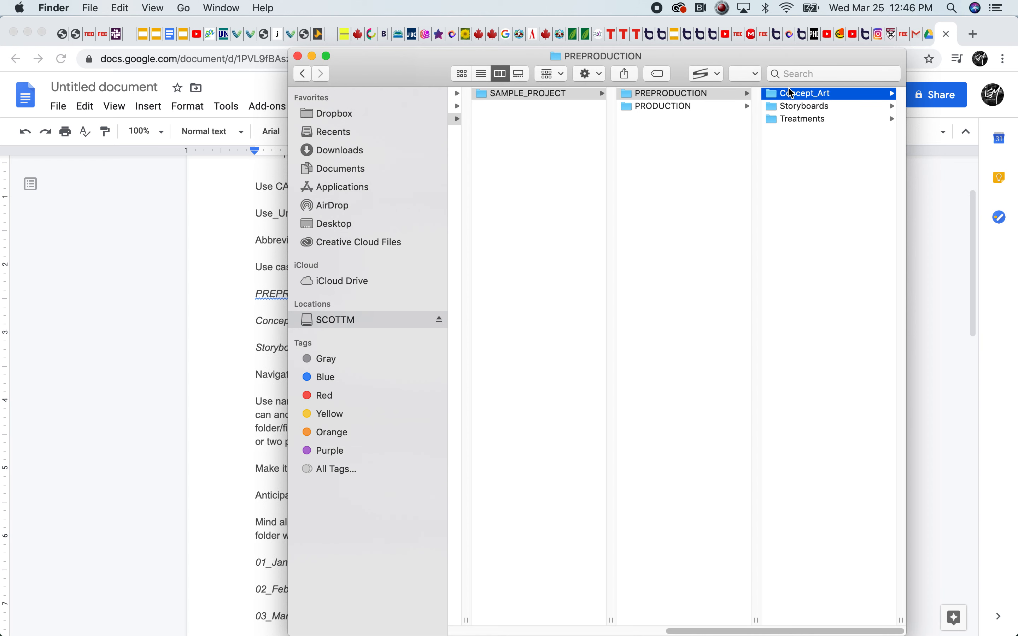
pyautogui.click(577, 95)
pyautogui.rightClick(683, 163)
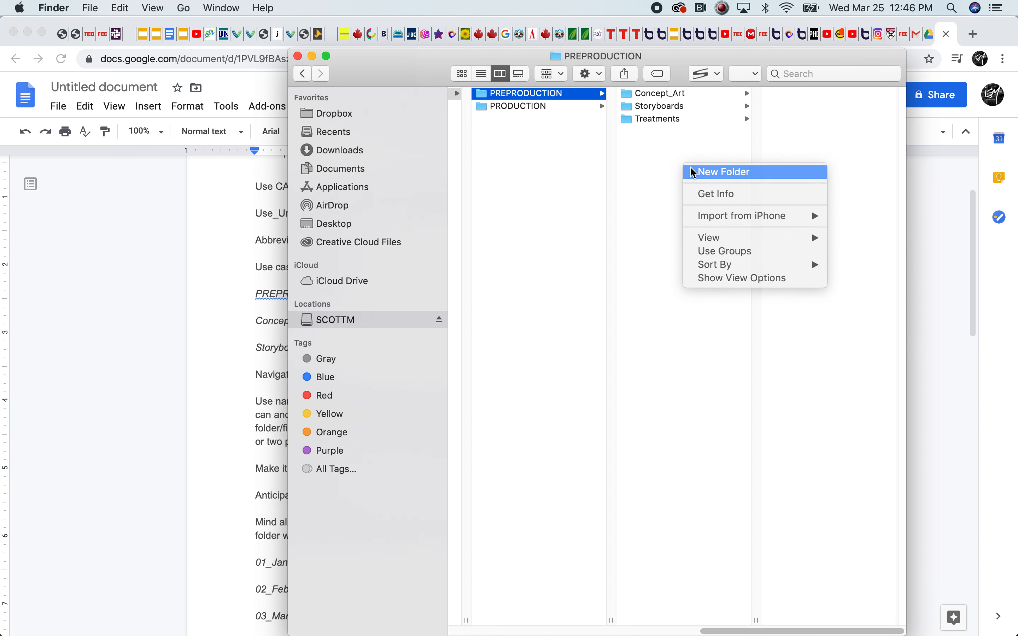
pyautogui.click(724, 172)
pyautogui.write('Sketches')
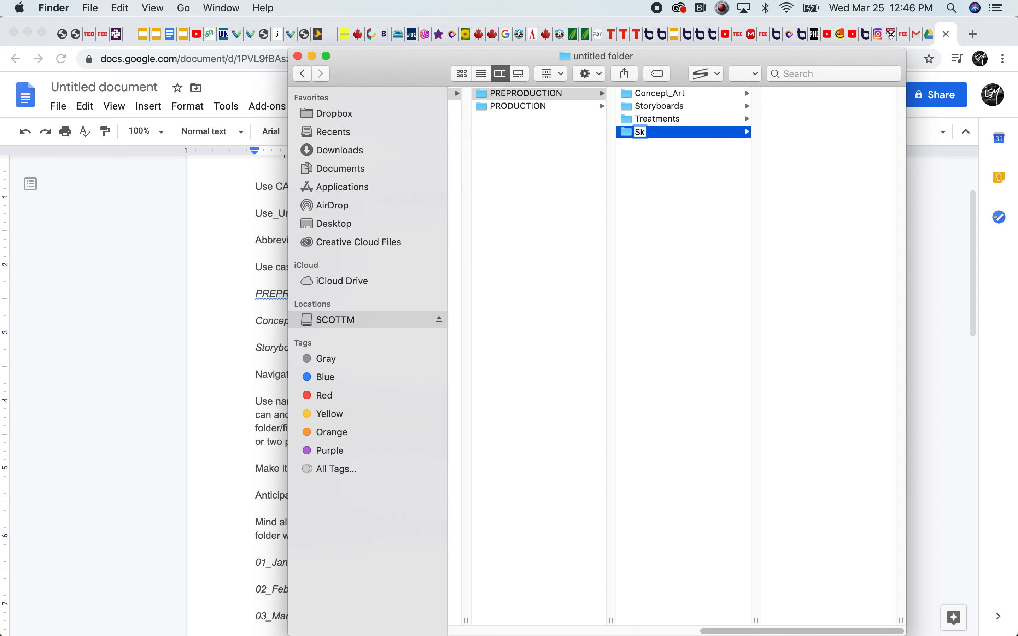
pyautogui.press('Return')
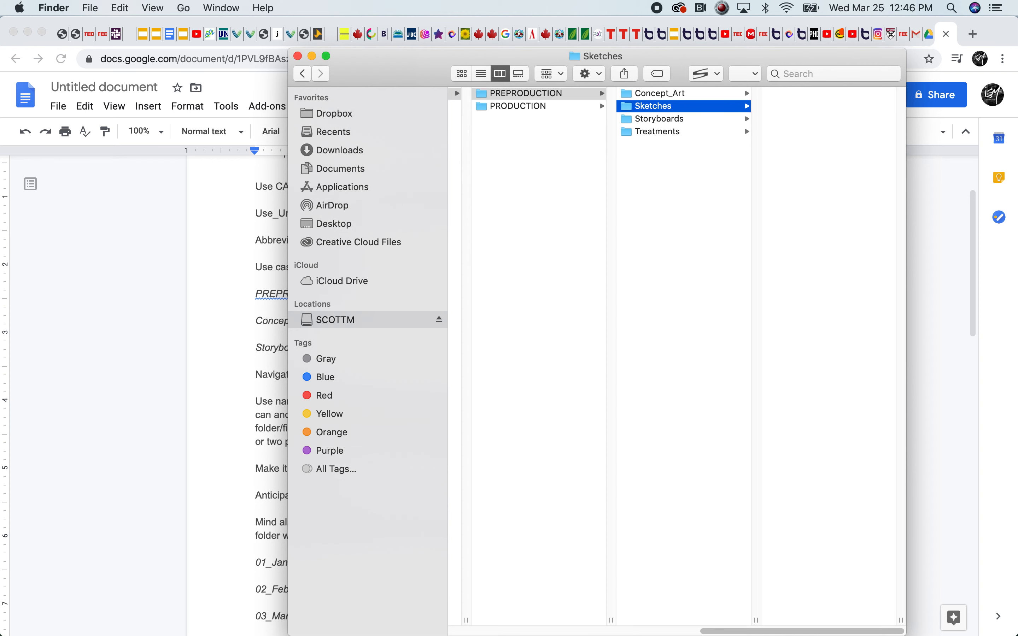
# Move the Sketches folder into the neighbouring Concept_Art folder and open Concept_Art
pyautogui.click(693, 165)
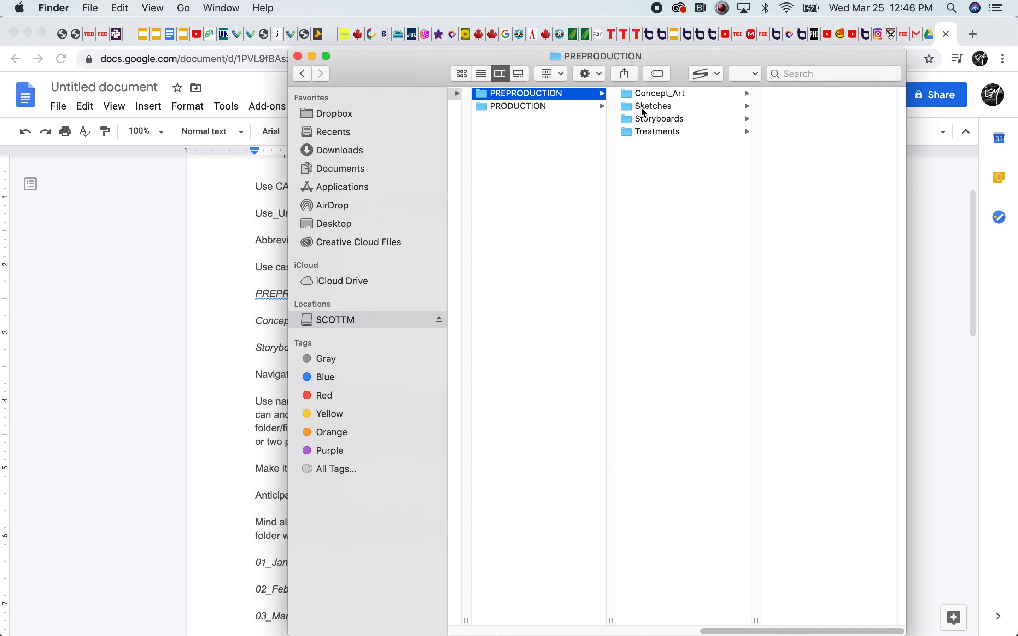
pyautogui.click(628, 96)
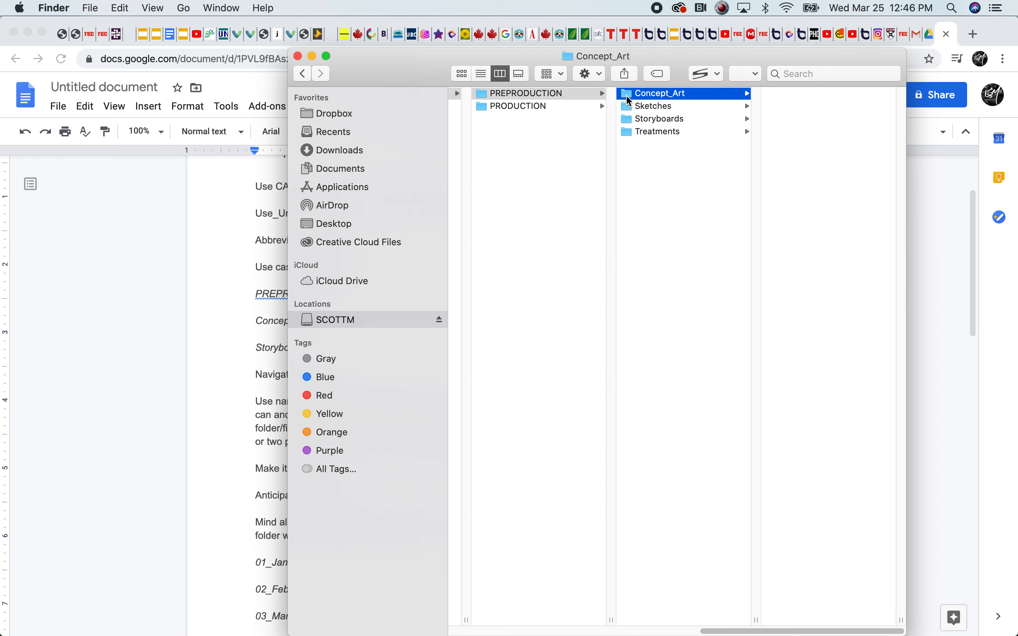
pyautogui.click(626, 108)
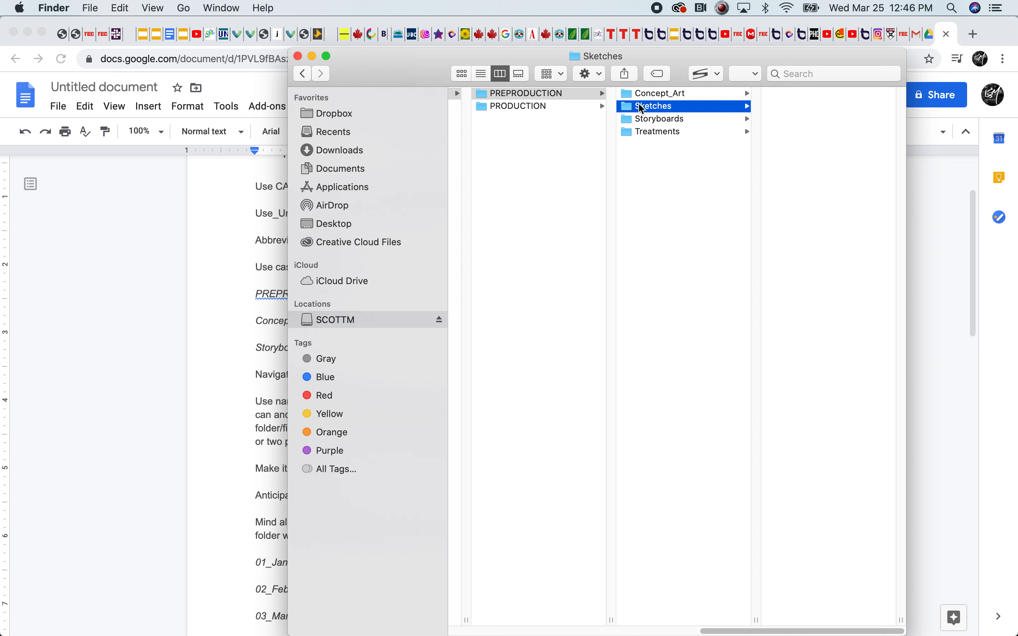
pyautogui.click(626, 91)
pyautogui.click(625, 104)
pyautogui.moveTo(629, 105)
pyautogui.mouseDown()
pyautogui.moveTo(765, 114)
pyautogui.moveTo(794, 103)
pyautogui.moveTo(695, 93)
pyautogui.moveTo(713, 95)
pyautogui.mouseUp()
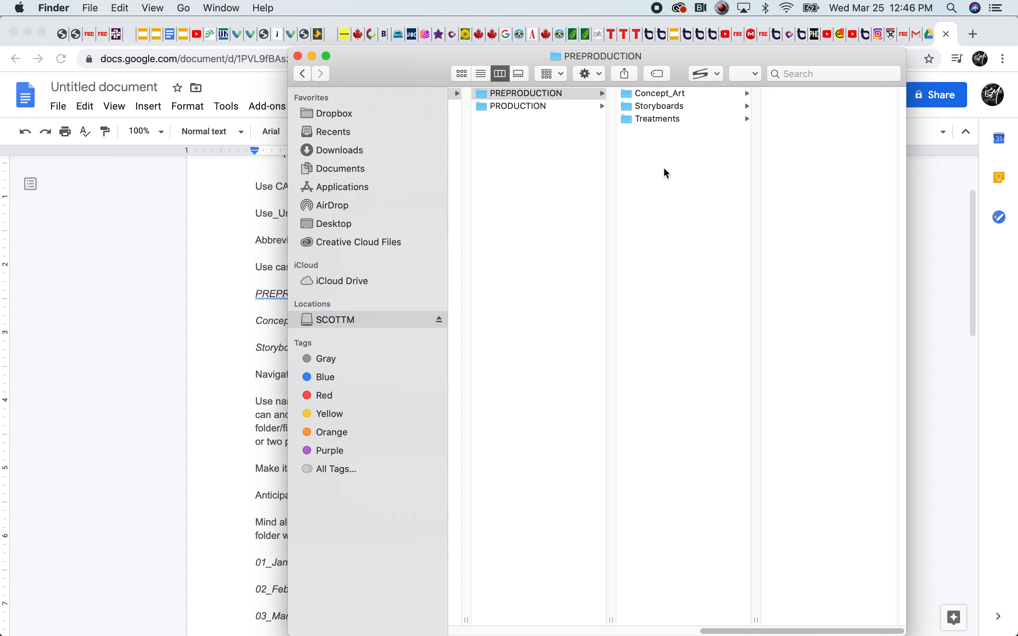
pyautogui.click(628, 94)
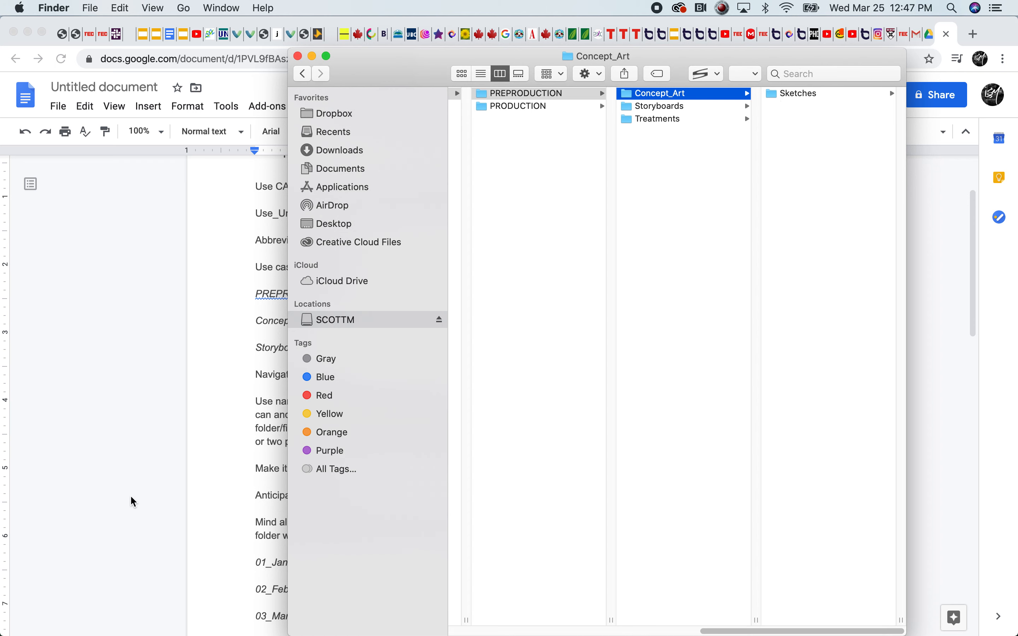
# Switch to the Google Docs guide and examine the advice to use very individual, searchable names
pyautogui.click(239, 443)
pyautogui.doubleClick(529, 435)
pyautogui.moveTo(299, 429); pyautogui.dragTo(475, 432)
pyautogui.click(383, 429)
pyautogui.moveTo(344, 430); pyautogui.dragTo(385, 429)
pyautogui.click(430, 428)
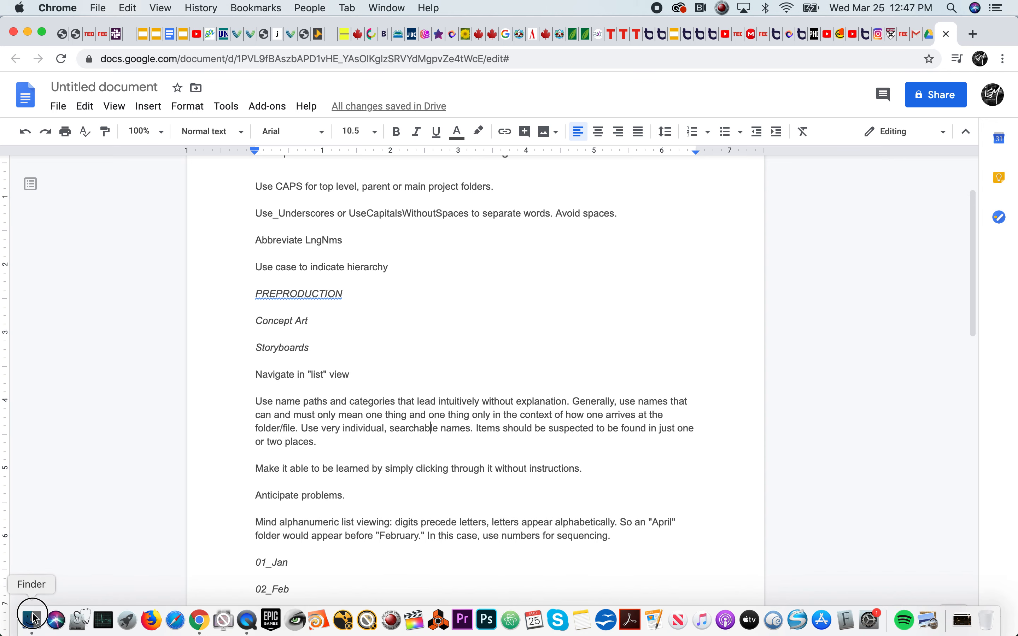
# Open the Sketches folder inside Concept_Art in Finder, and return to the Google Docs guide to highlight "searchable names"
pyautogui.click(32, 613)
pyautogui.click(783, 95)
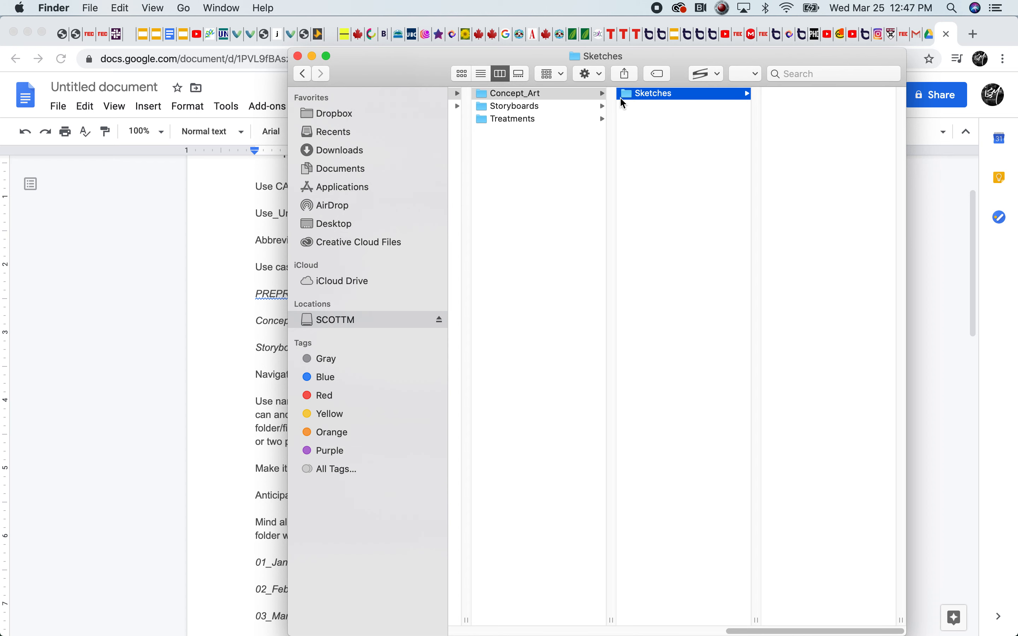
pyautogui.click(220, 456)
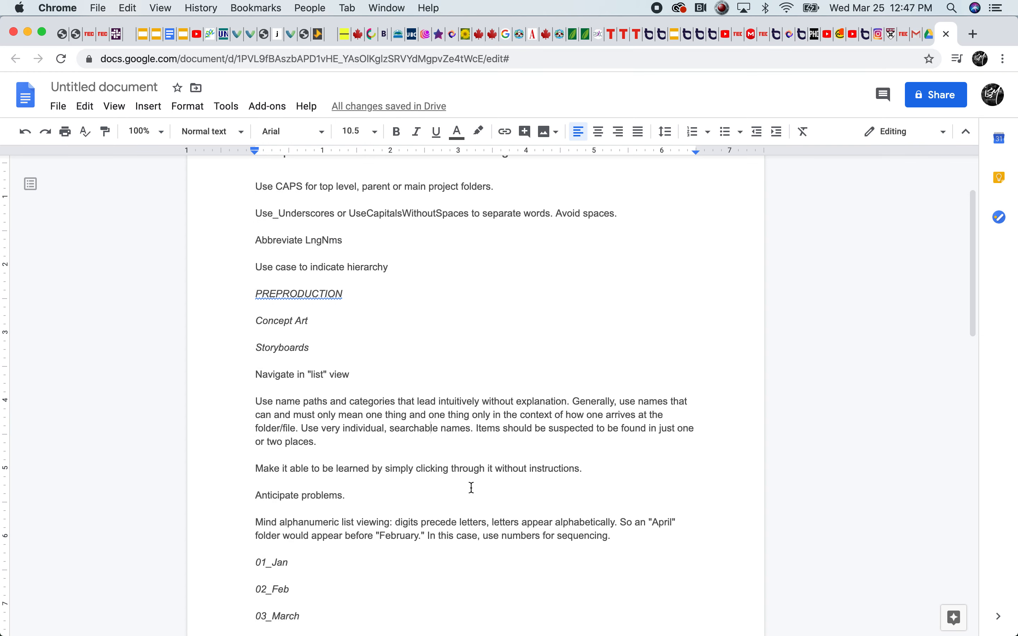
pyautogui.moveTo(474, 428)
pyautogui.mouseDown()
pyautogui.moveTo(567, 430)
pyautogui.moveTo(480, 417)
pyautogui.moveTo(473, 426)
pyautogui.mouseUp()
pyautogui.moveTo(389, 424); pyautogui.dragTo(469, 423)
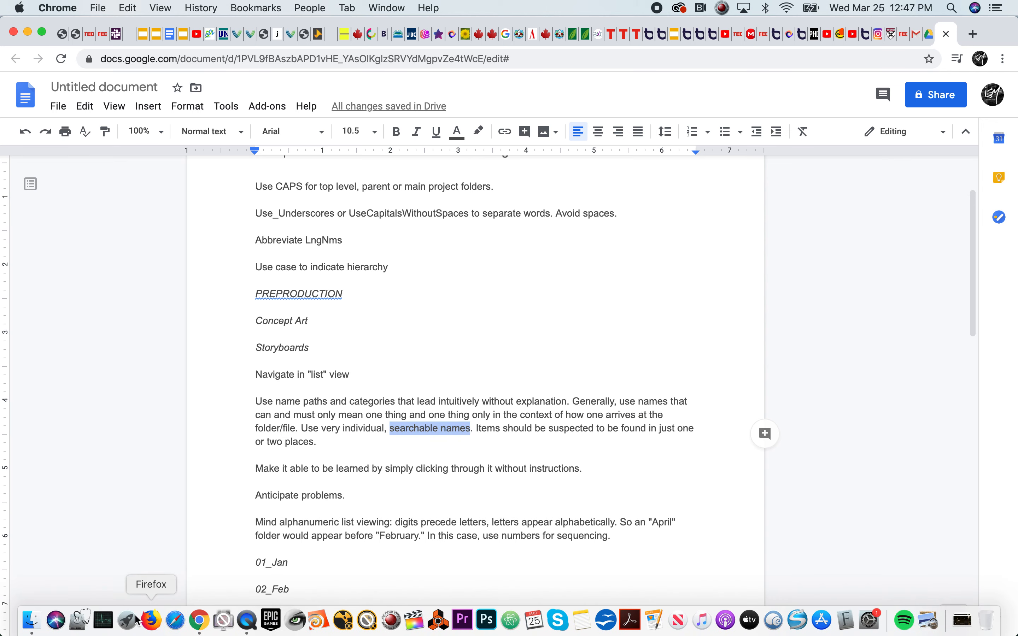
# Switch to Finder, look over the path to Sketches inside Concept_Art and activate the search field
pyautogui.click(31, 621)
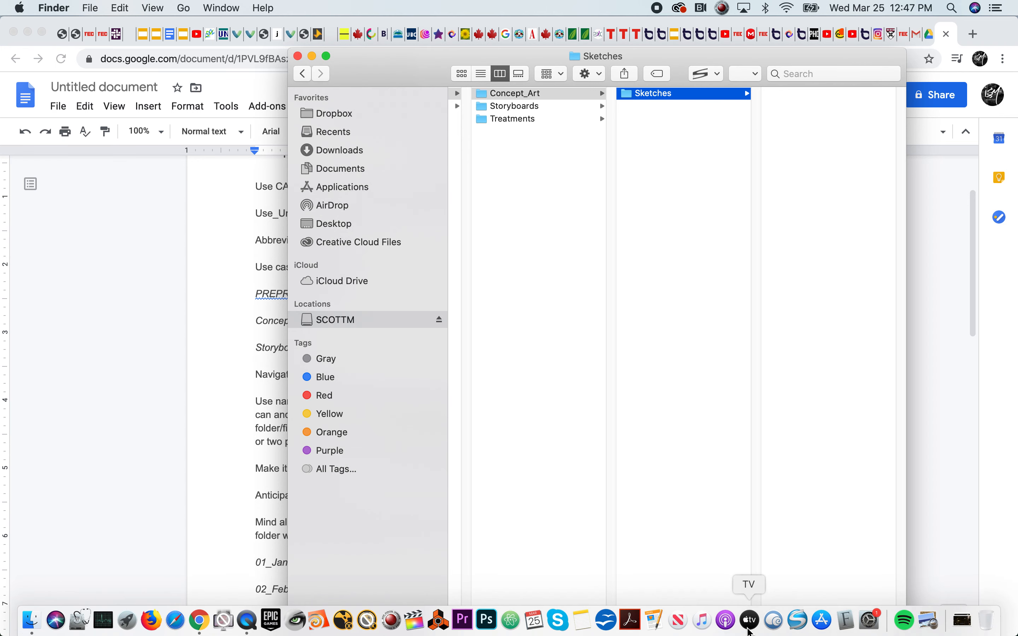
pyautogui.moveTo(754, 630)
pyautogui.mouseDown()
pyautogui.moveTo(566, 621)
pyautogui.moveTo(633, 623)
pyautogui.moveTo(702, 603)
pyautogui.moveTo(694, 616)
pyautogui.moveTo(688, 602)
pyautogui.moveTo(742, 602)
pyautogui.mouseUp()
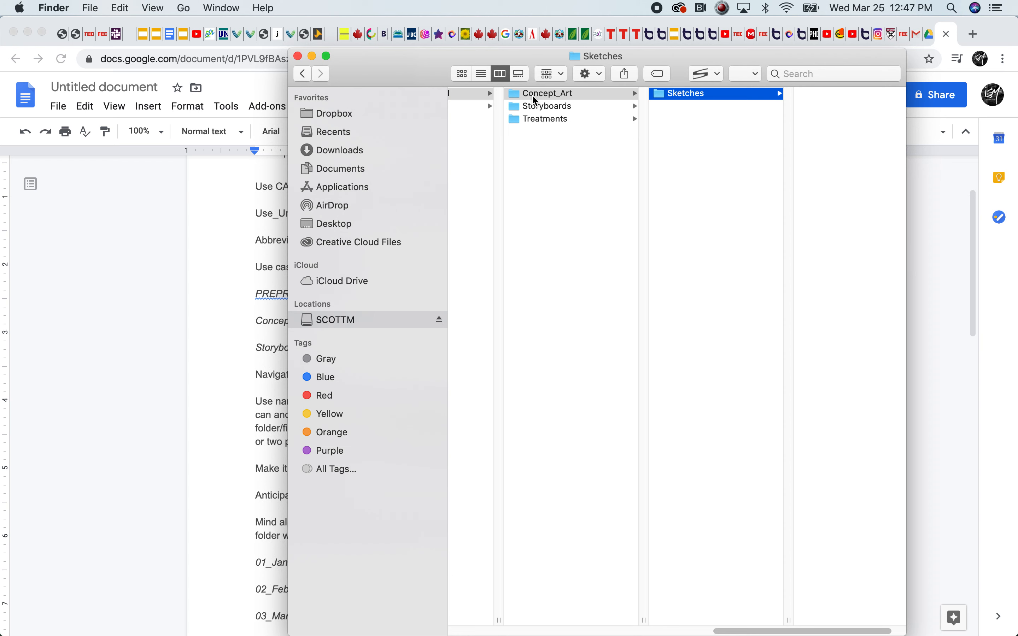
pyautogui.click(810, 71)
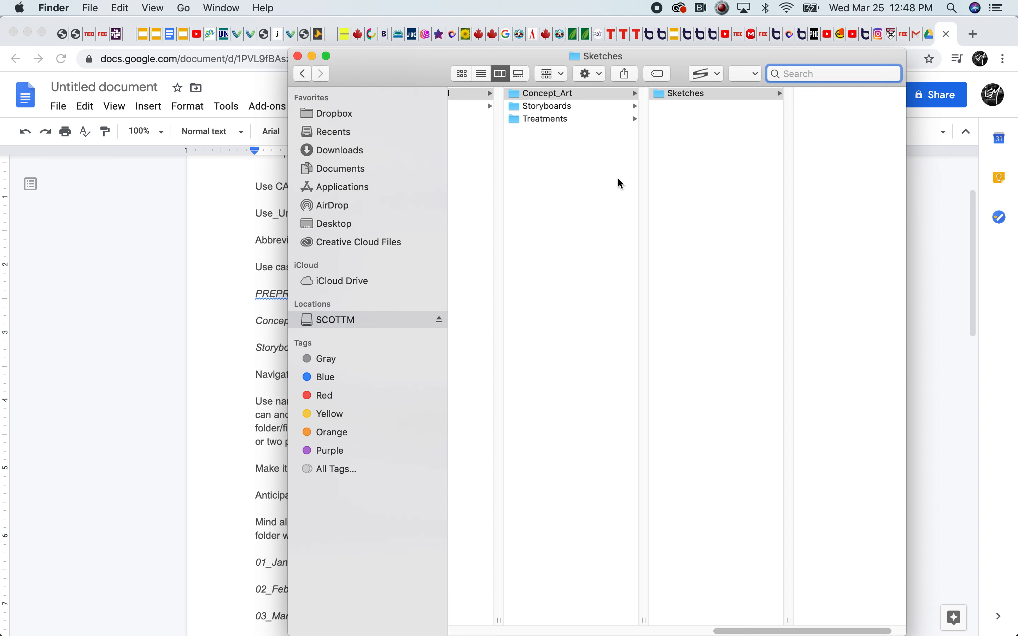
# Return to the Google Docs guide and highlight "Items should be suspected to be found in just one or two places."
pyautogui.click(222, 447)
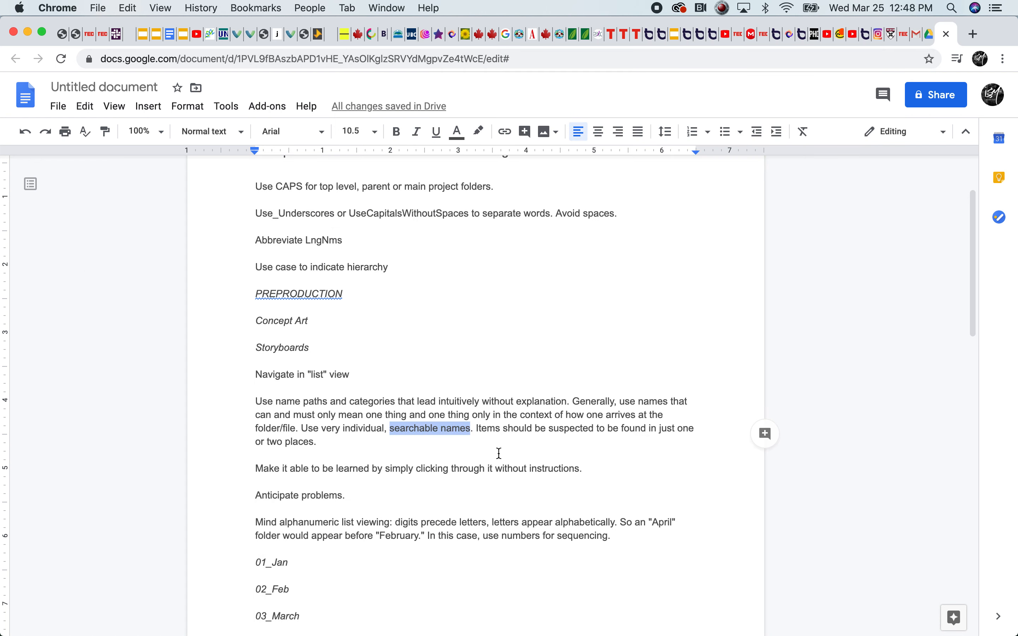
pyautogui.moveTo(475, 429); pyautogui.dragTo(552, 439)
pyautogui.click(540, 439)
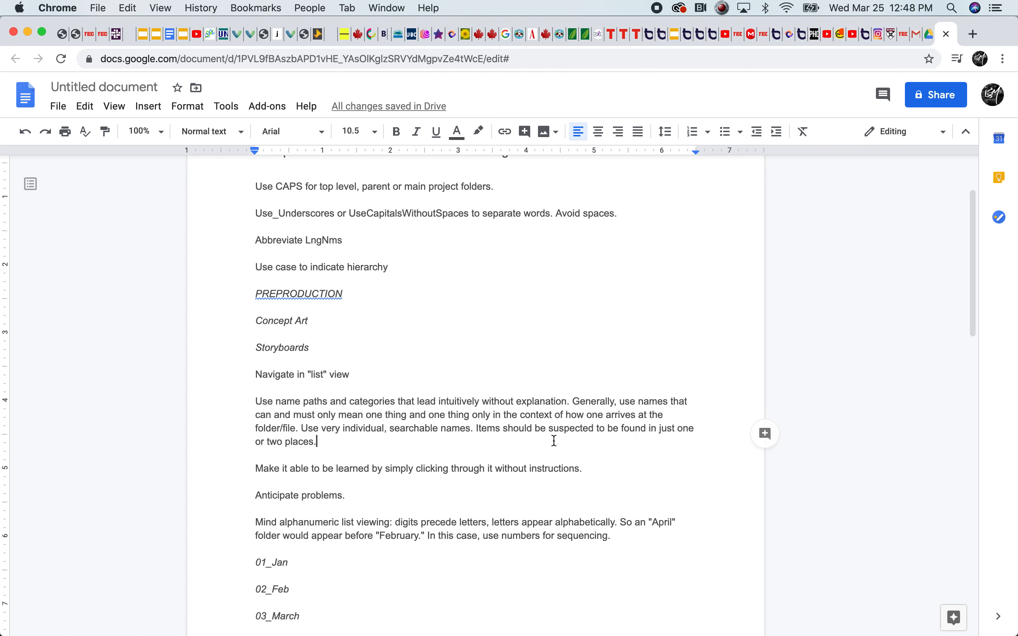
pyautogui.moveTo(476, 428); pyautogui.dragTo(353, 445)
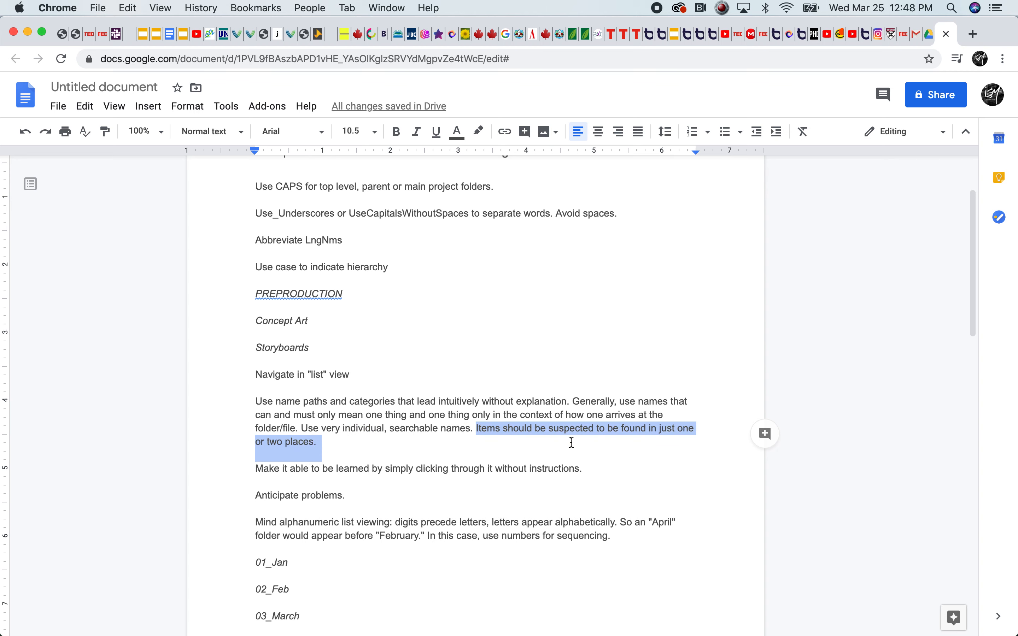
pyautogui.click(680, 429)
pyautogui.moveTo(680, 429); pyautogui.dragTo(313, 442)
pyautogui.click(311, 443)
# Highlight the guide's sentence "Make it able to be learned by simply clicking through it without instructions."
pyautogui.scroll(-1, 400, 499)
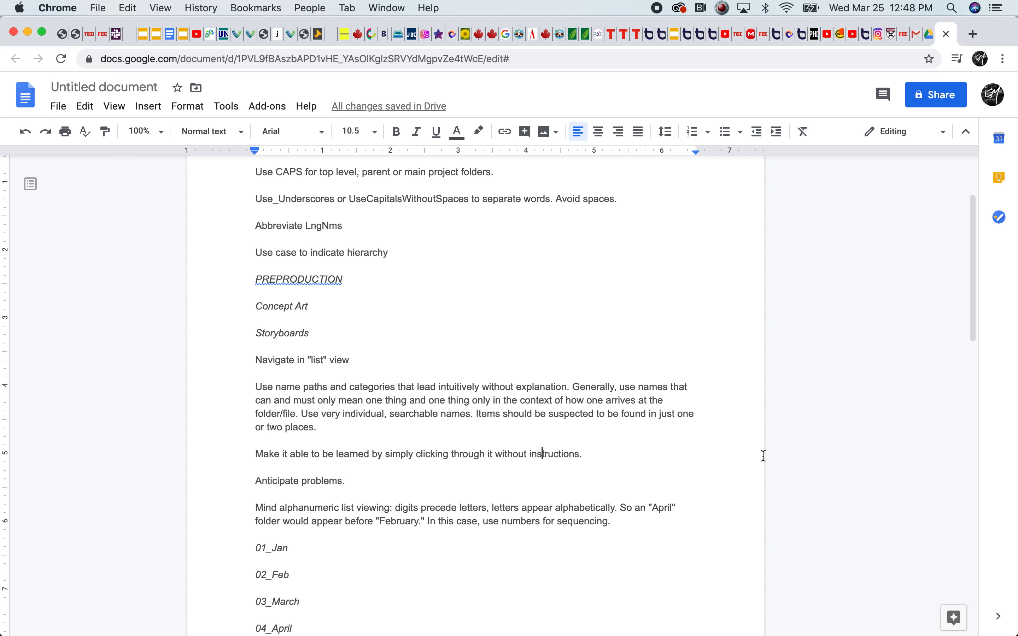
pyautogui.moveTo(966, 335); pyautogui.dragTo(955, 380)
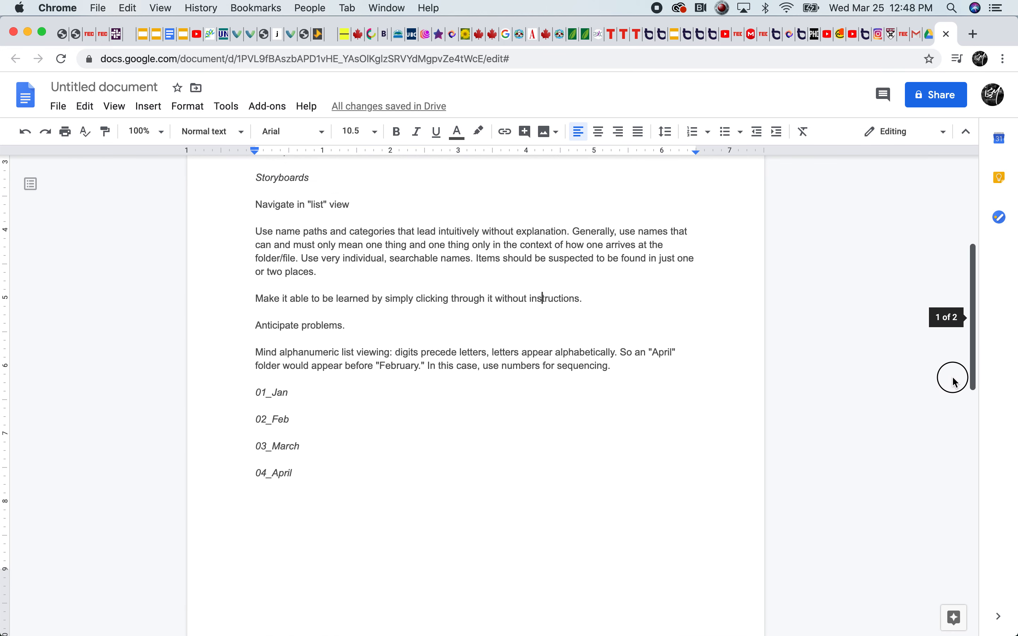
pyautogui.moveTo(257, 300); pyautogui.dragTo(605, 295)
pyautogui.click(428, 298)
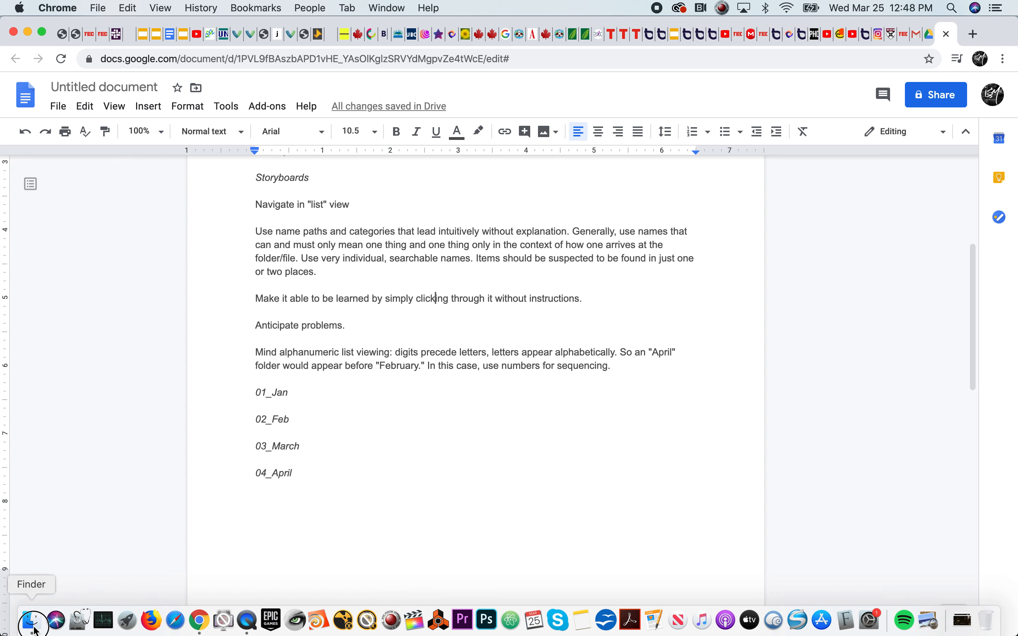
# Switch to Finder and browse SAMPLE_PROJECT's PREPRODUCTION subfolders and its PRODUCTION folder
pyautogui.click(32, 620)
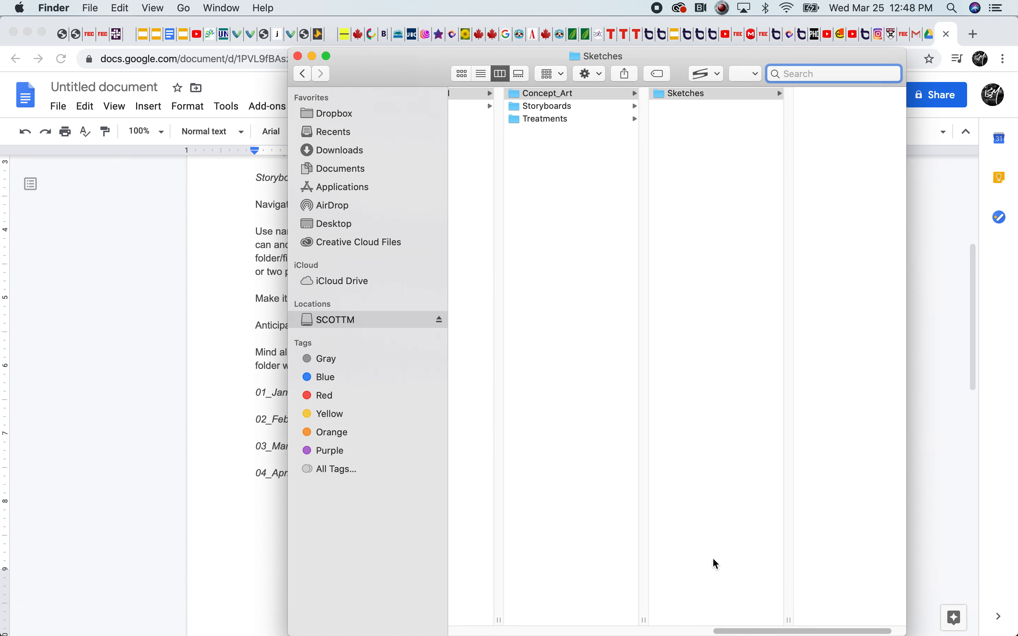
pyautogui.moveTo(746, 630); pyautogui.dragTo(650, 626)
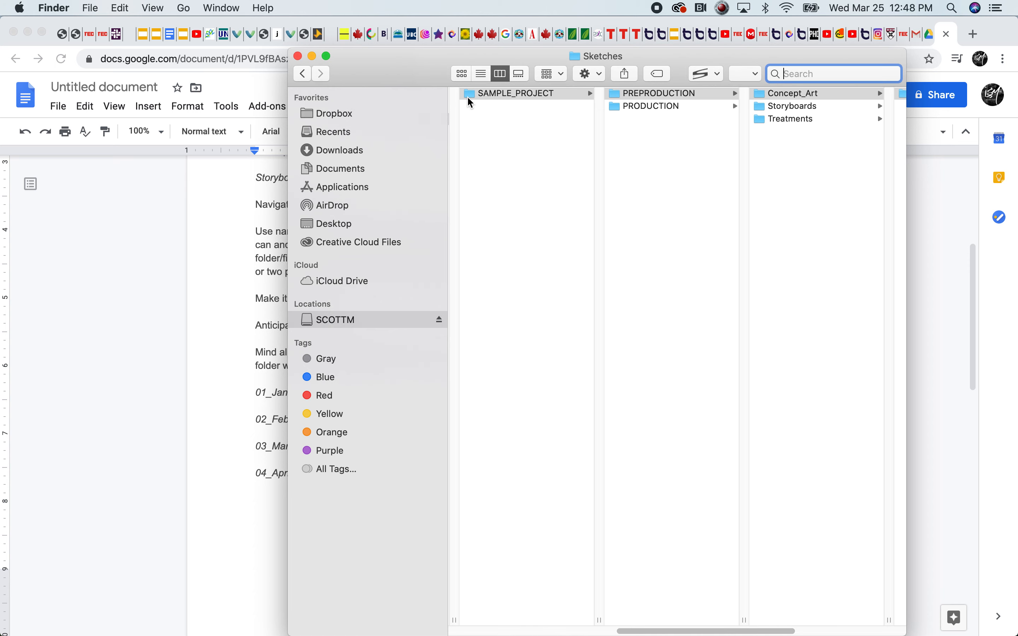
pyautogui.click(469, 93)
pyautogui.click(644, 93)
pyautogui.click(794, 92)
pyautogui.click(650, 118)
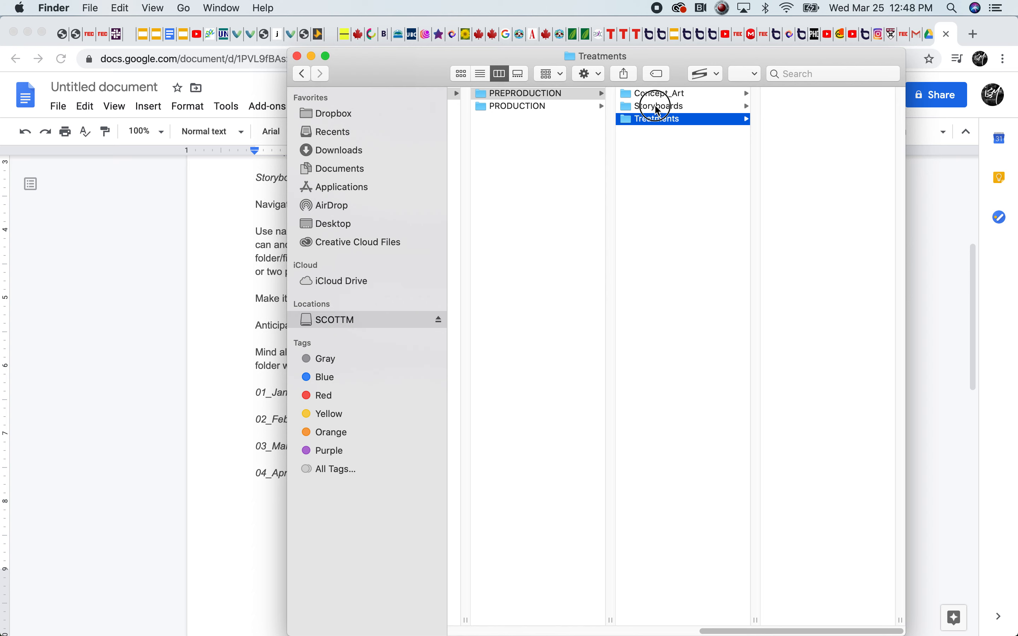
pyautogui.click(658, 107)
pyautogui.click(584, 107)
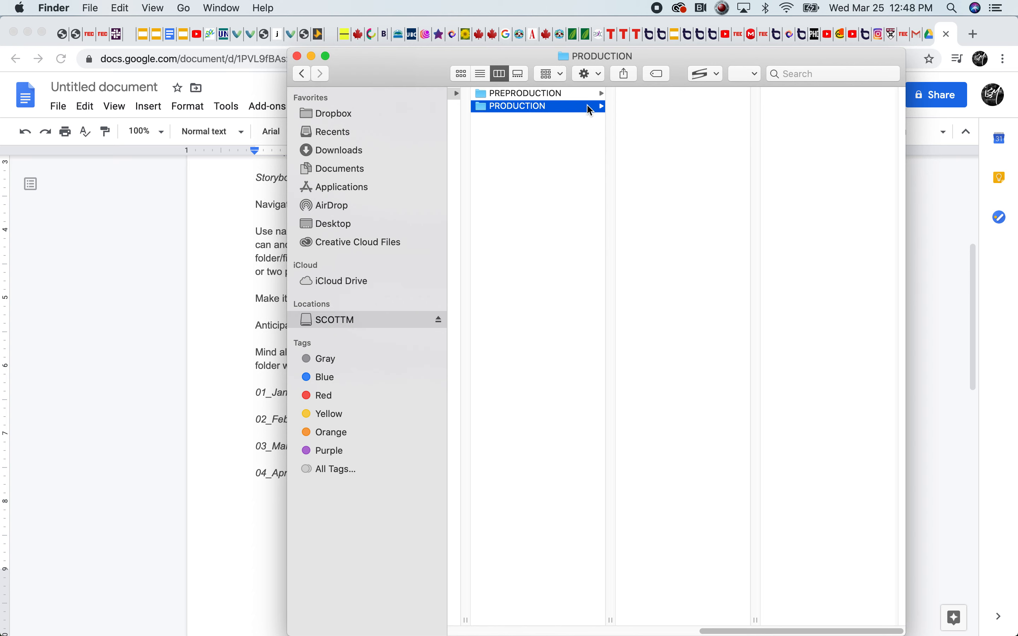
pyautogui.click(520, 94)
# Create a folder named VIDEO inside SAMPLE_PROJECT's PRODUCTION folder
pyautogui.click(513, 107)
pyautogui.rightClick(660, 103)
pyautogui.click(711, 103)
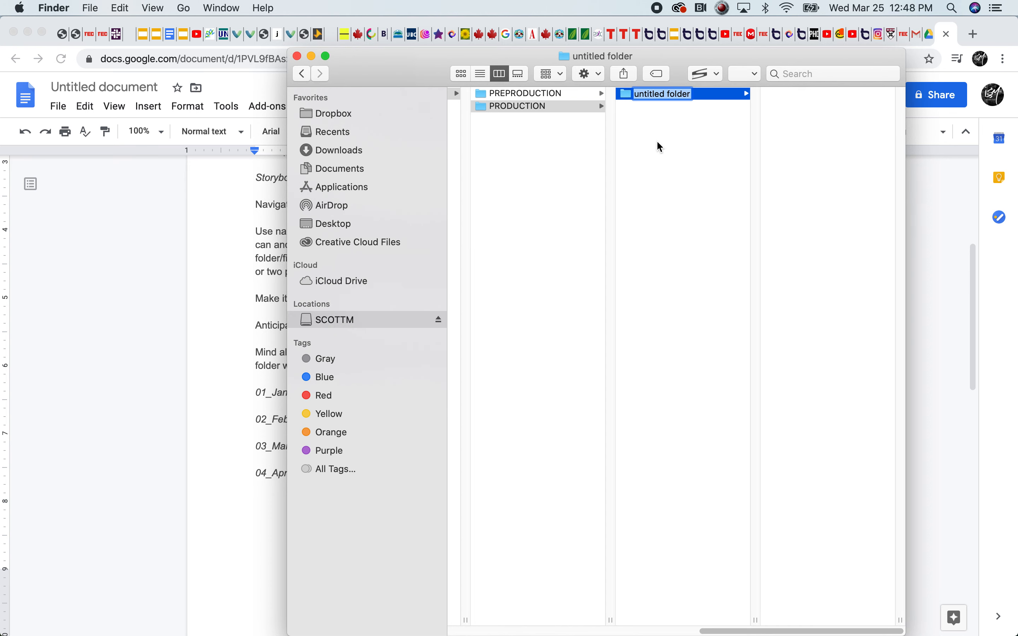
pyautogui.write('VIDEO')
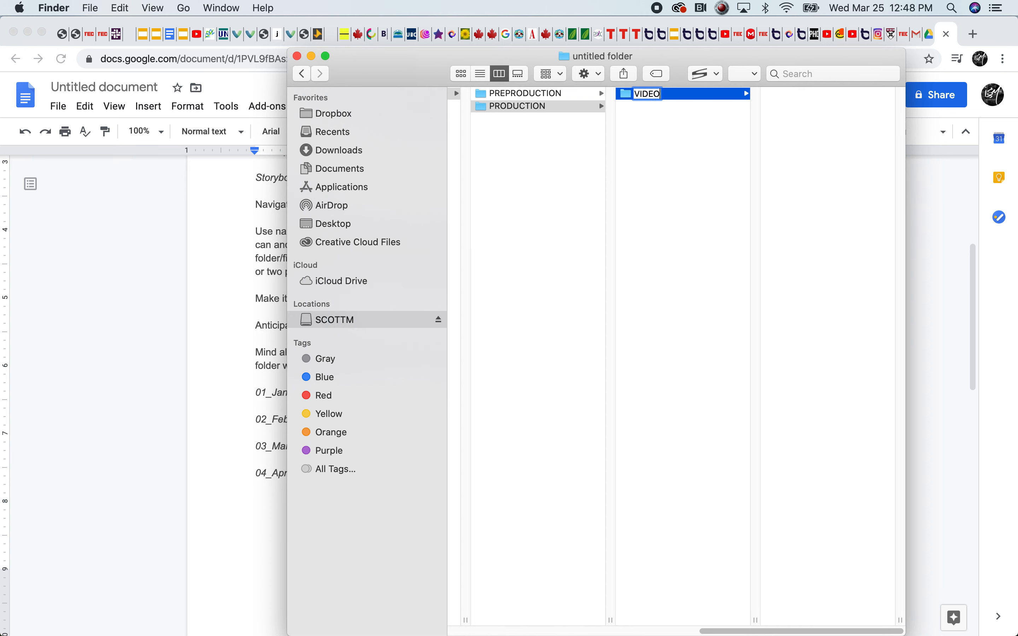
pyautogui.click(648, 161)
# Create a folder named AUDIO alongside VIDEO in the PRODUCTION folder
pyautogui.rightClick(645, 111)
pyautogui.click(682, 120)
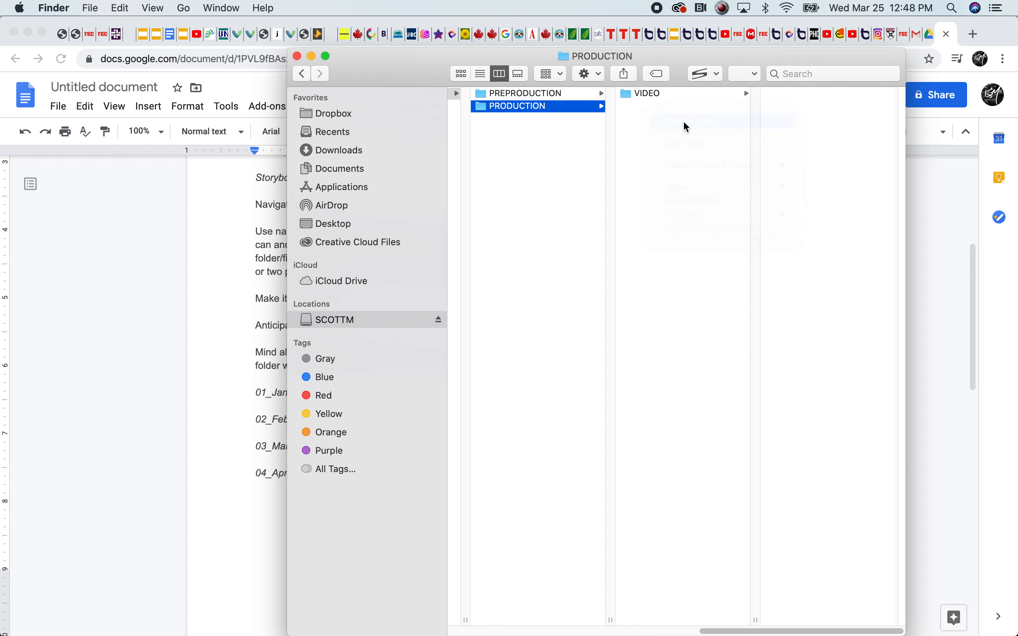
pyautogui.write('AUDIO')
pyautogui.press('Return')
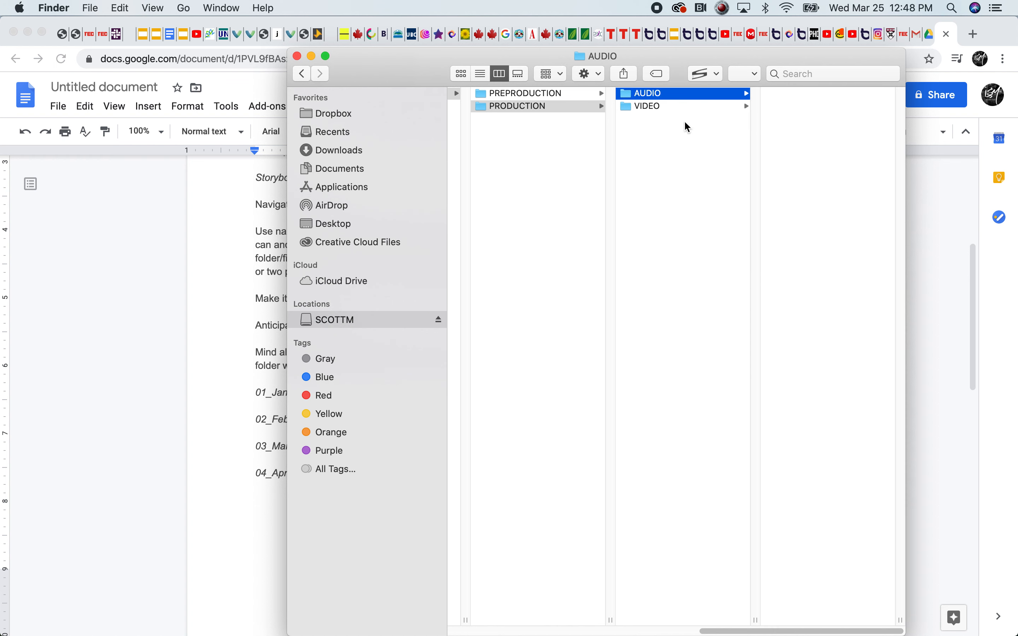
# Create a folder named EDITING inside the VIDEO folder
pyautogui.press('Left')
pyautogui.click(661, 97)
pyautogui.press('Down')
pyautogui.rightClick(828, 103)
pyautogui.click(837, 115)
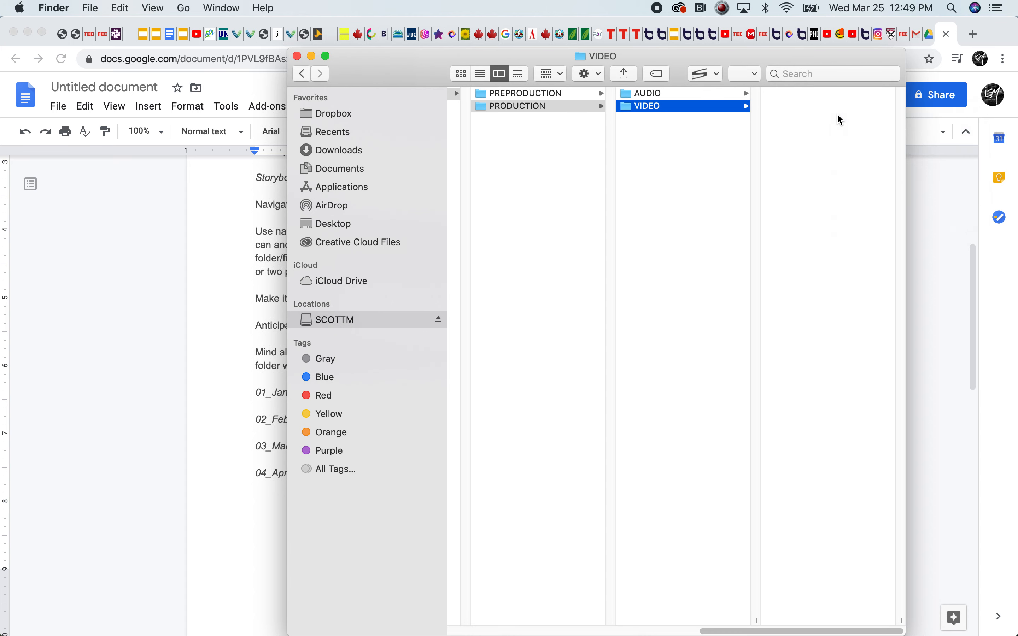
pyautogui.write('EDITING')
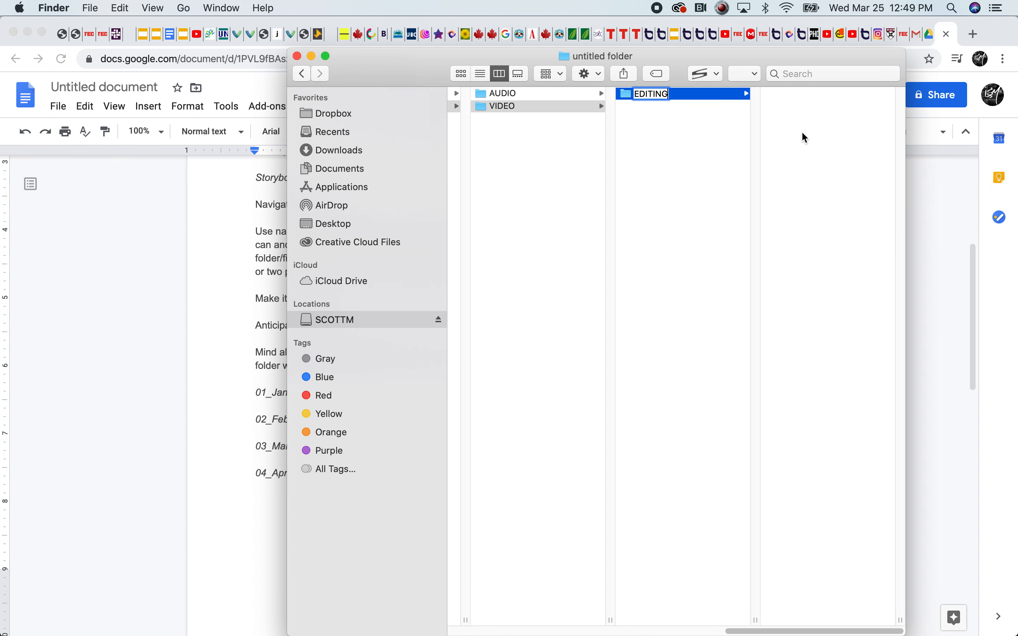
pyautogui.click(659, 162)
# Create a folder named COMP alongside EDITING in the VIDEO folder
pyautogui.rightClick(648, 123)
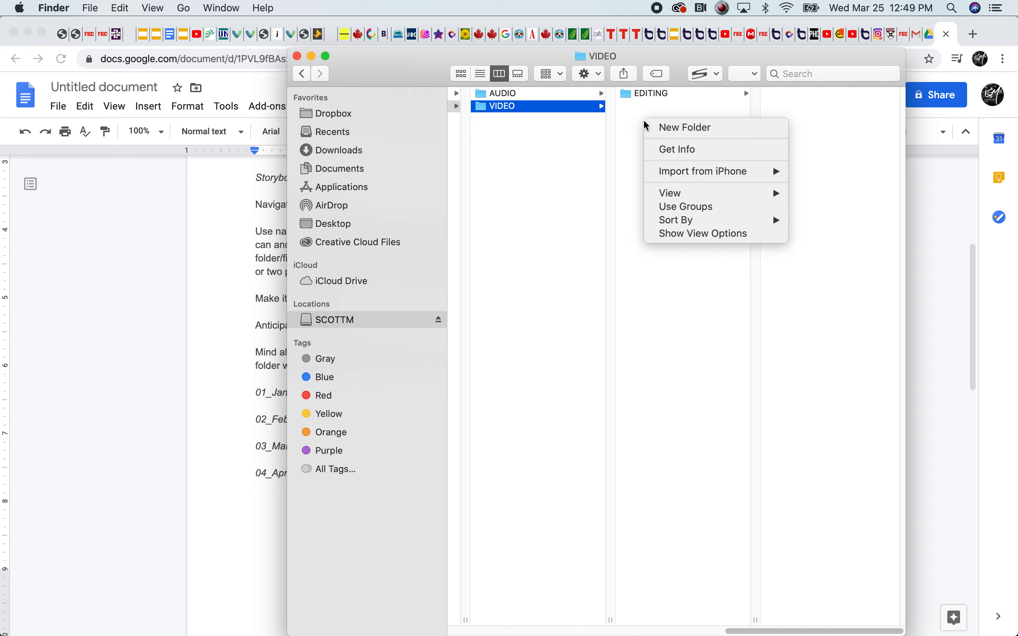
pyautogui.click(664, 126)
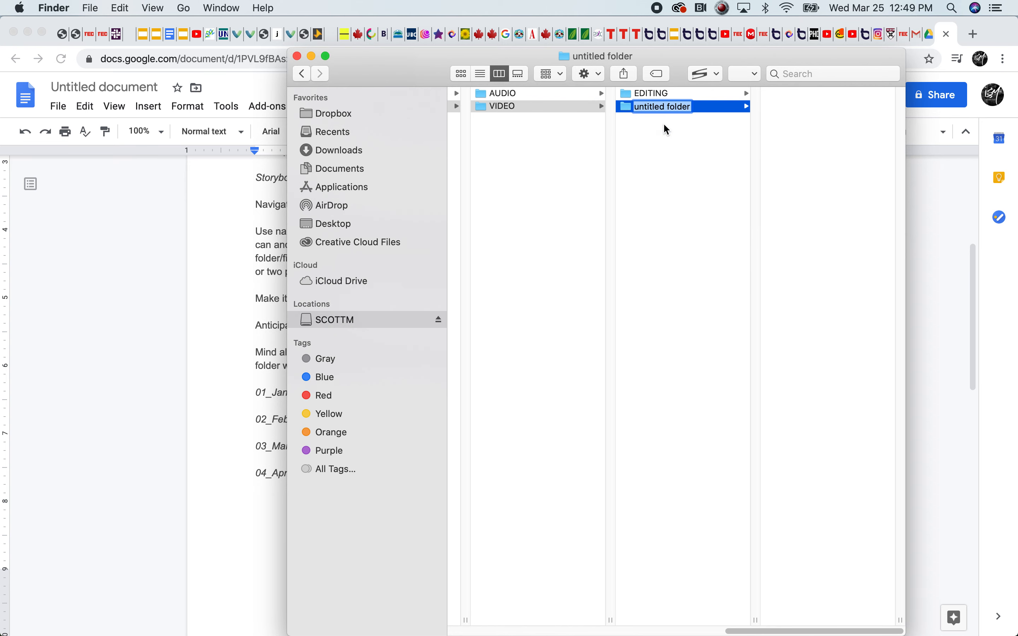
pyautogui.write('COMP')
pyautogui.press('Return')
pyautogui.press('Down')
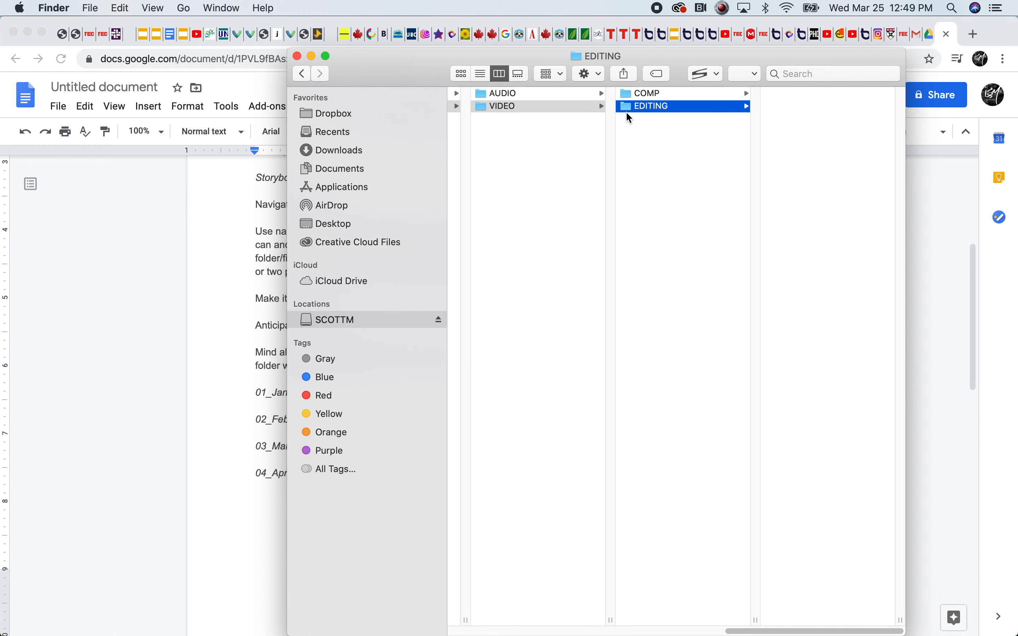
# Delete the COMP and EDITING folders from the VIDEO folder
pyautogui.press('Up')
pyautogui.press('super+BackSpace')
pyautogui.press('super+BackSpace')
# Create a folder named Premiere inside the VIDEO folder
pyautogui.click(634, 137)
pyautogui.rightClick(636, 111)
pyautogui.click(661, 107)
pyautogui.write('P')
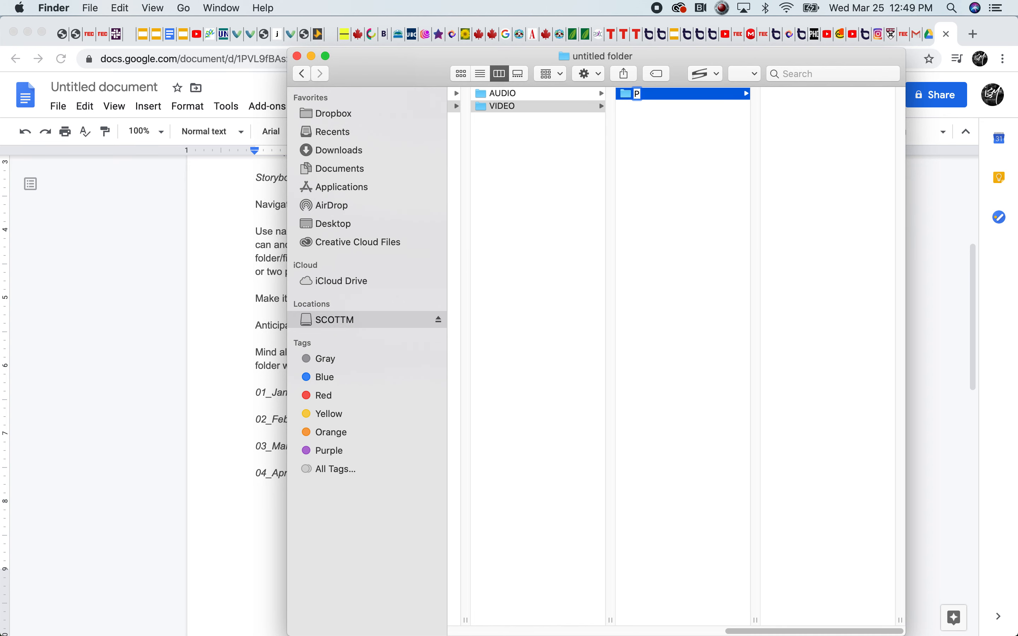
pyautogui.write('remier')
pyautogui.press('BackSpace')
pyautogui.write('er')
pyautogui.click(650, 127)
# Create a folder named Nuke alongside Premiere in the VIDEO folder
pyautogui.rightClick(652, 122)
pyautogui.click(663, 127)
pyautogui.write('Nuke')
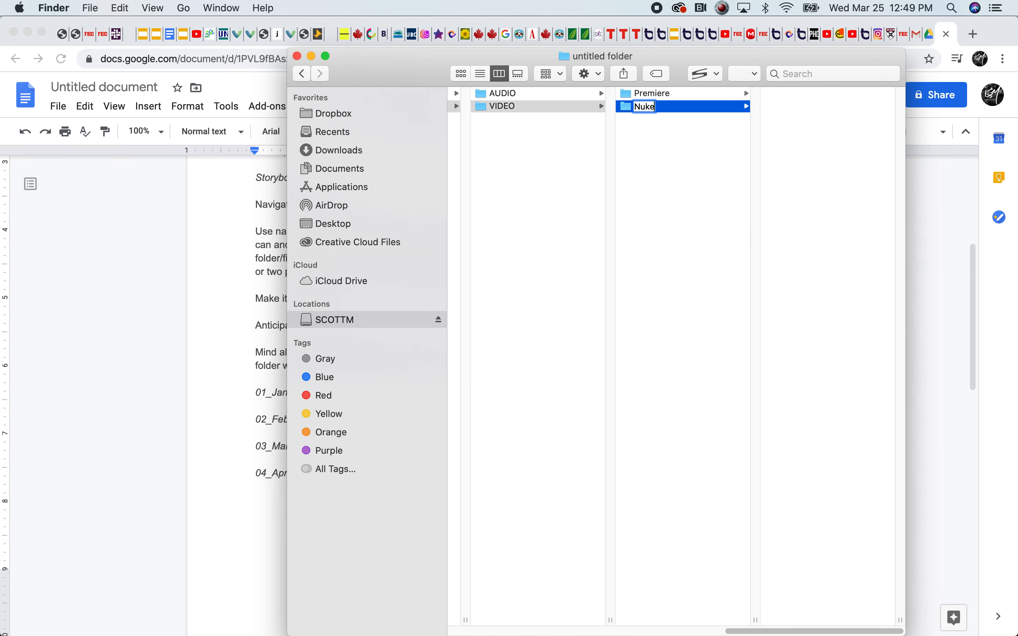
pyautogui.press('Return')
pyautogui.rightClick(645, 126)
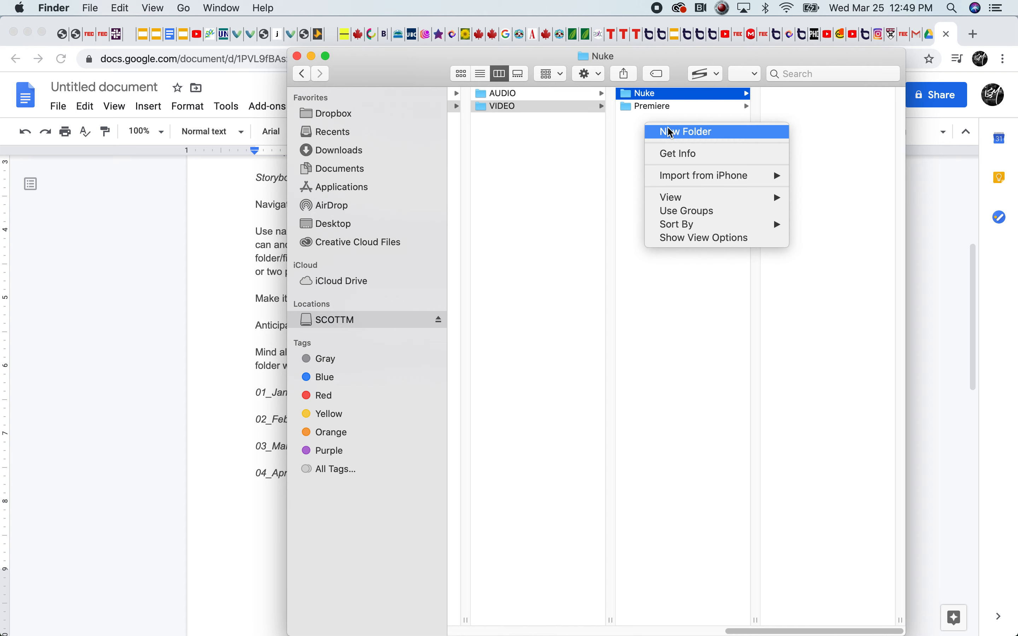
pyautogui.click(690, 407)
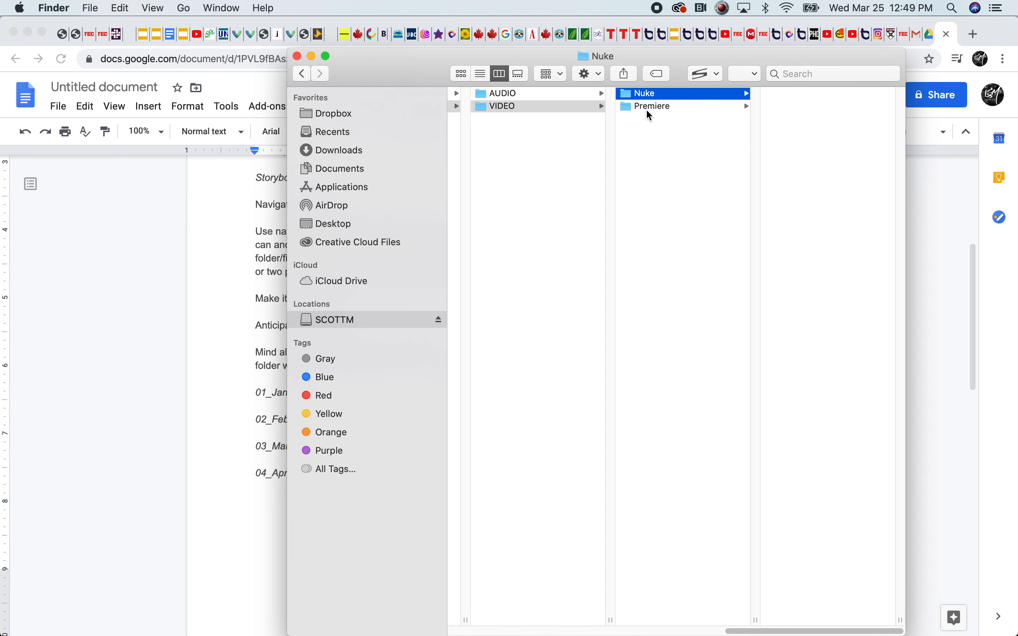
# Create a folder named output inside the Premiere folder
pyautogui.click(647, 108)
pyautogui.rightClick(788, 104)
pyautogui.click(825, 111)
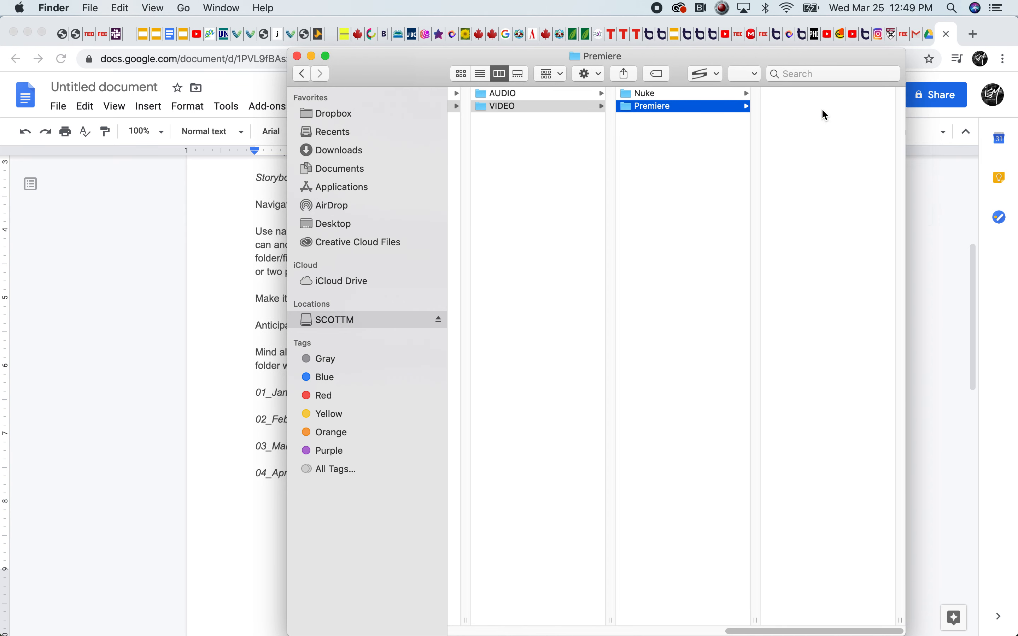
pyautogui.write('output')
pyautogui.click(606, 148)
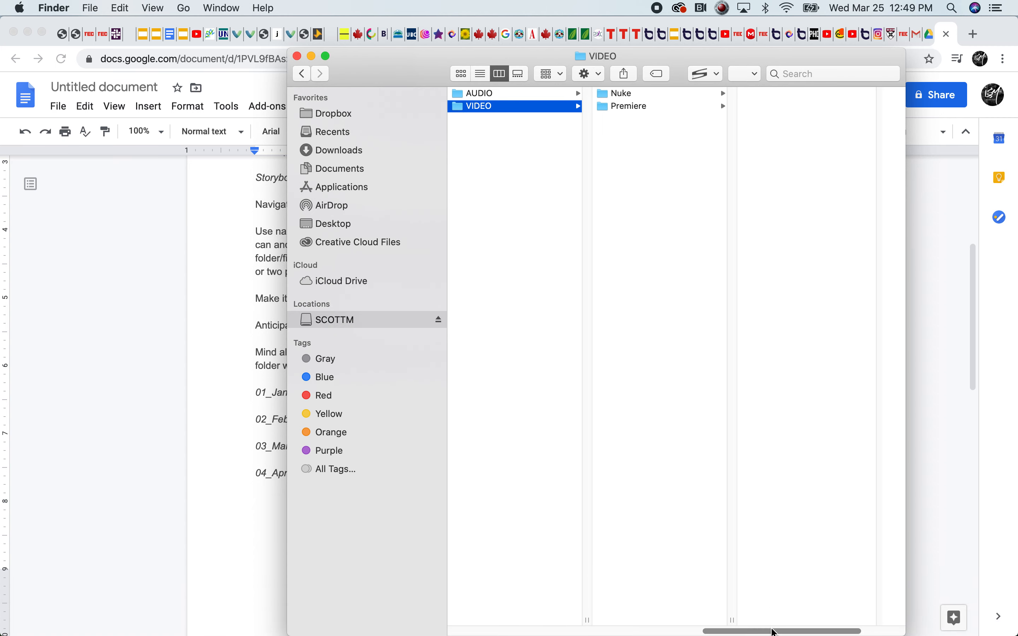
# Check the contents of the Premiere folder, and create a folder named renders inside the Nuke folder
pyautogui.moveTo(775, 630)
pyautogui.mouseDown()
pyautogui.moveTo(686, 625)
pyautogui.moveTo(769, 615)
pyautogui.mouseUp()
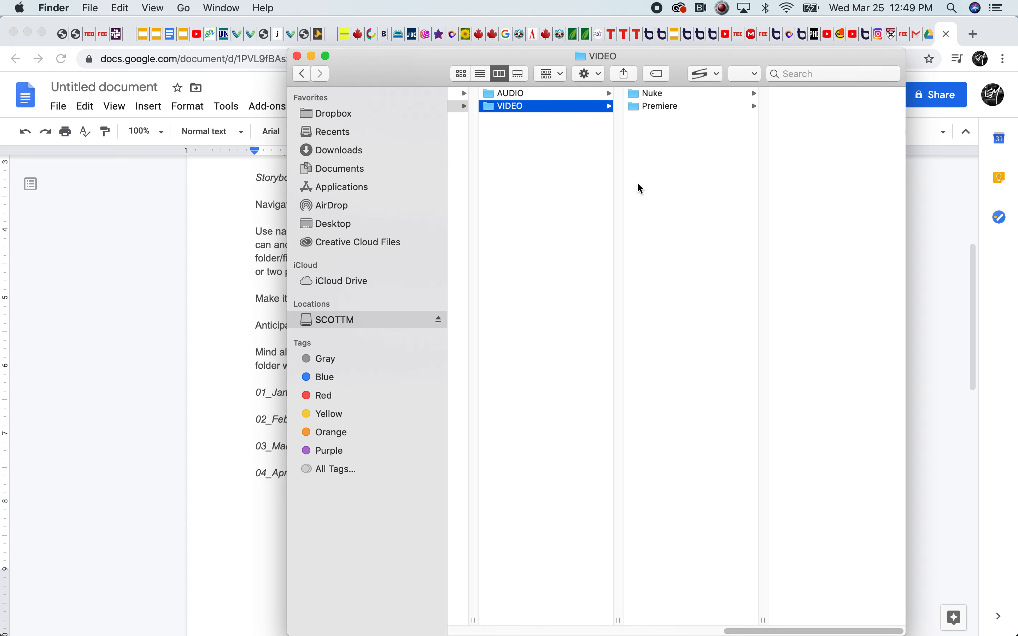
pyautogui.moveTo(744, 631)
pyautogui.mouseDown()
pyautogui.moveTo(671, 631)
pyautogui.moveTo(737, 631)
pyautogui.mouseUp()
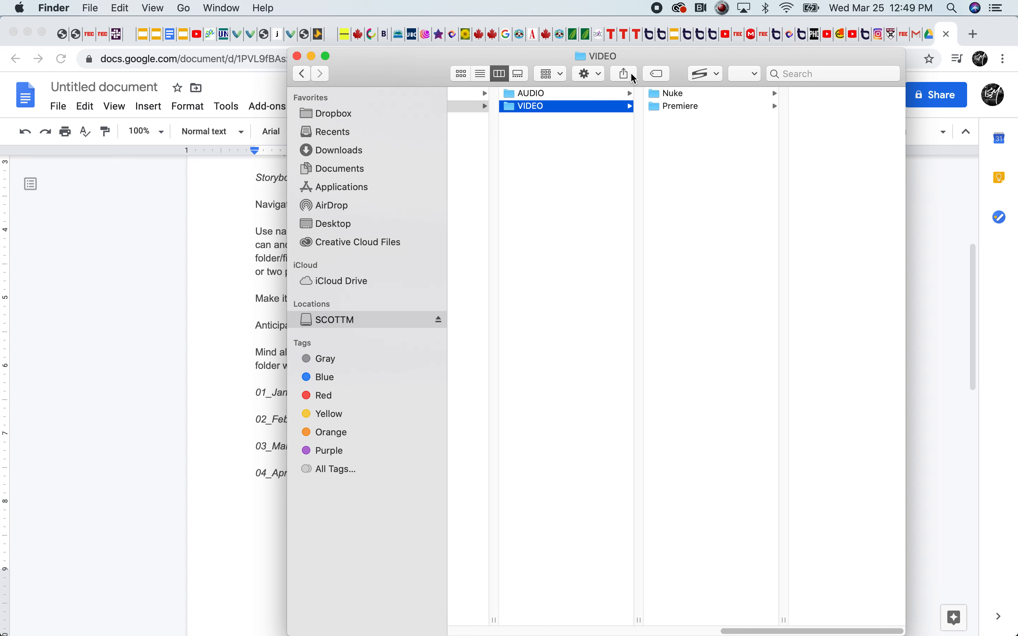
pyautogui.click(682, 108)
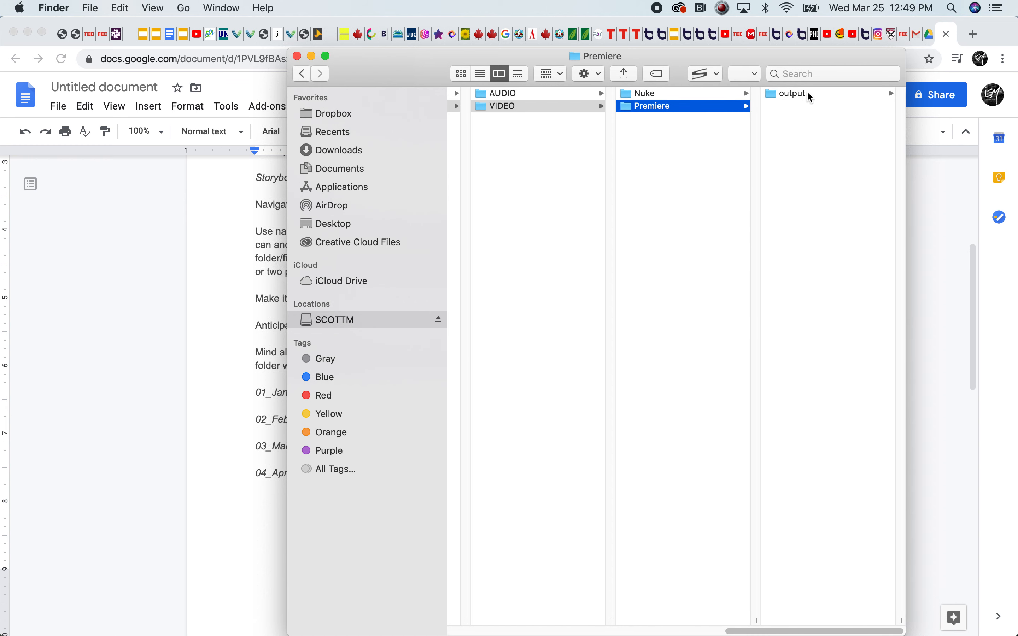
pyautogui.click(643, 93)
pyautogui.rightClick(802, 108)
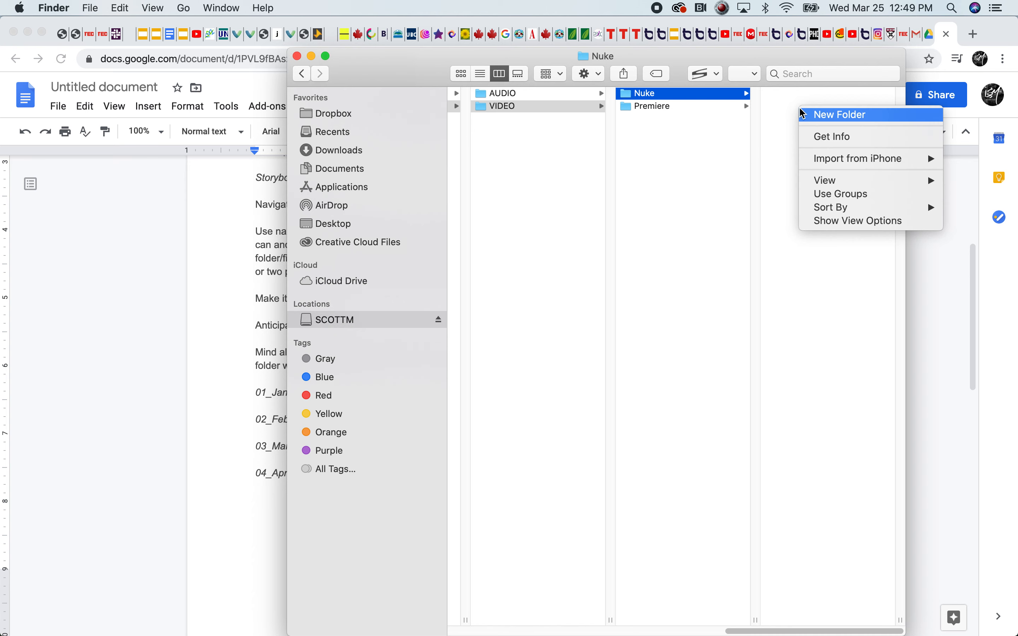
pyautogui.click(815, 117)
pyautogui.write('r')
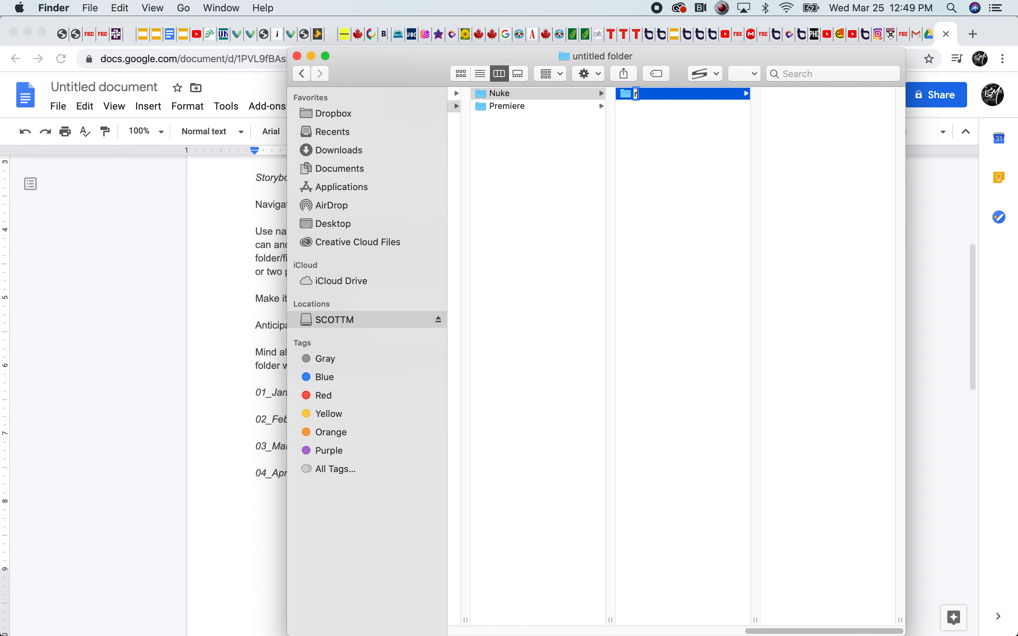
pyautogui.write('enders')
pyautogui.click(718, 115)
# Create a folder named scripts alongside renders in the Nuke folder
pyautogui.rightClick(696, 139)
pyautogui.click(695, 139)
pyautogui.write('ipts')
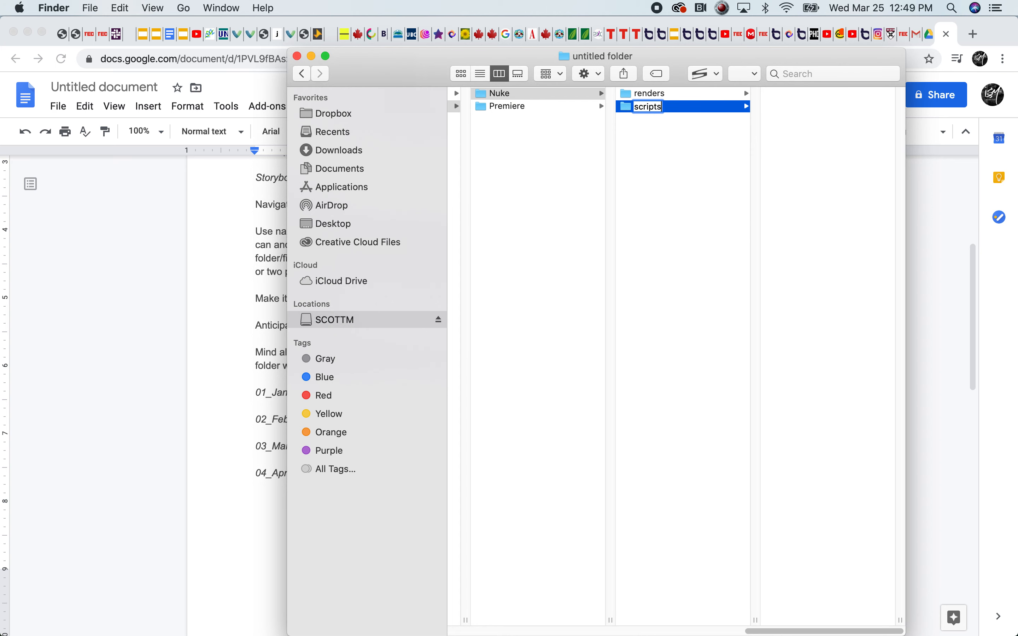
pyautogui.click(638, 164)
pyautogui.moveTo(821, 631); pyautogui.dragTo(743, 621)
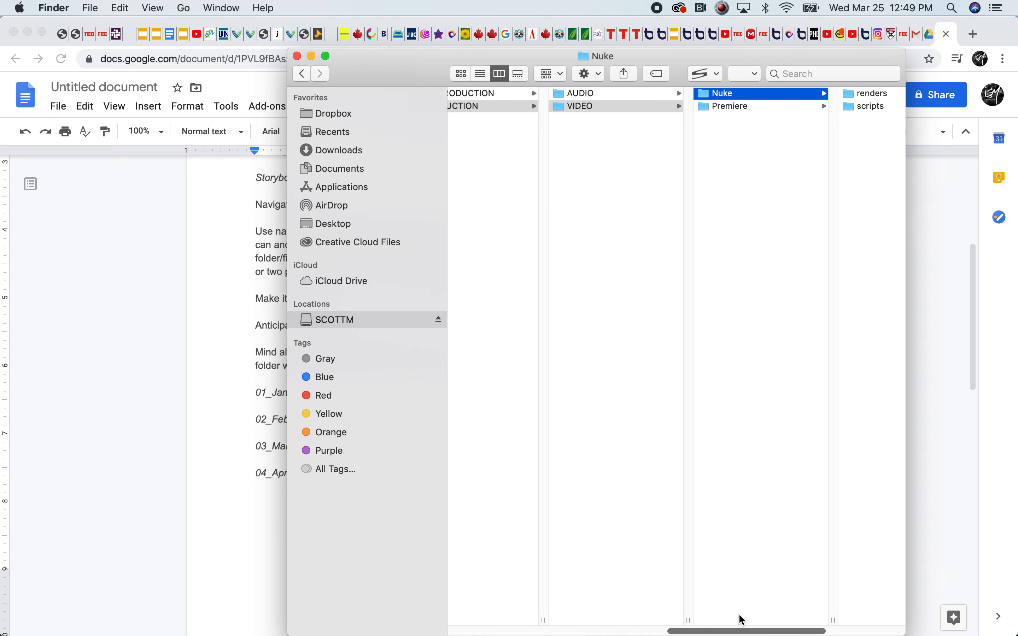
# Create a folder named Protools inside the AUDIO folder
pyautogui.click(580, 94)
pyautogui.rightClick(724, 114)
pyautogui.click(742, 122)
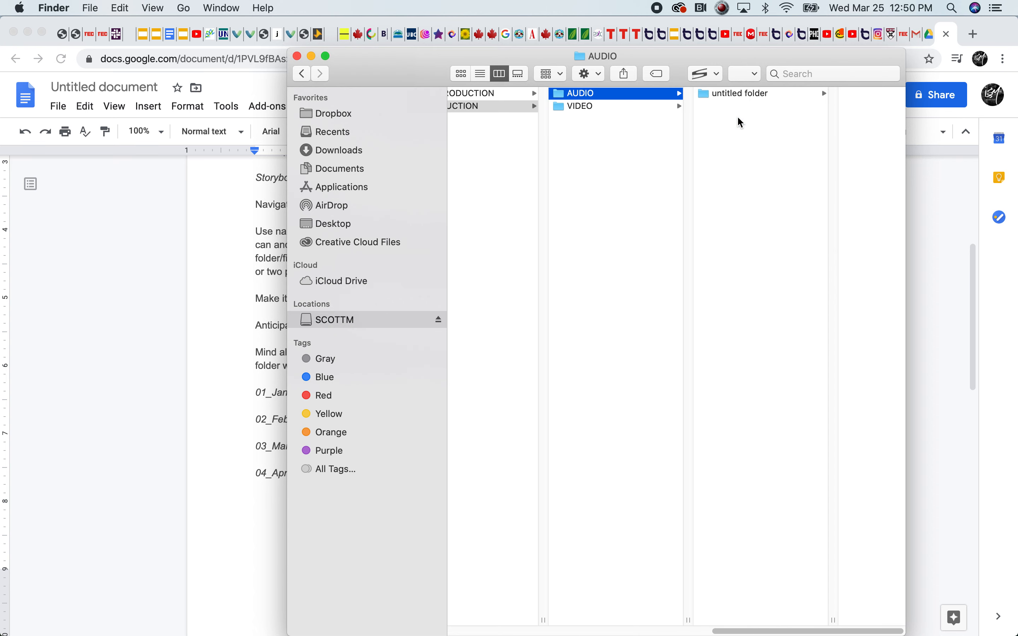
pyautogui.write('Protoo')
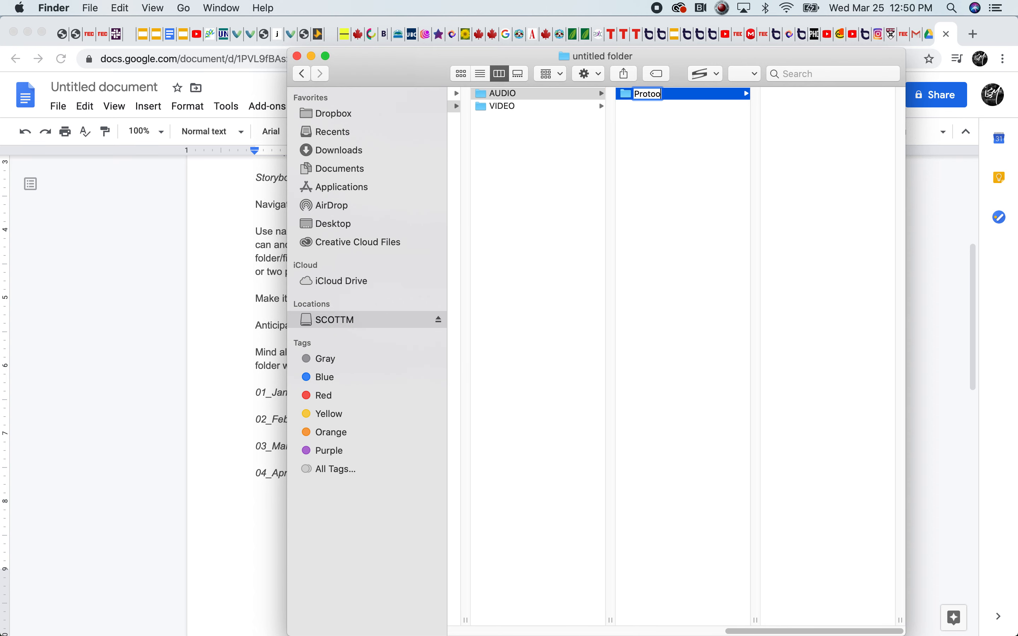
pyautogui.write('ls')
pyautogui.click(715, 181)
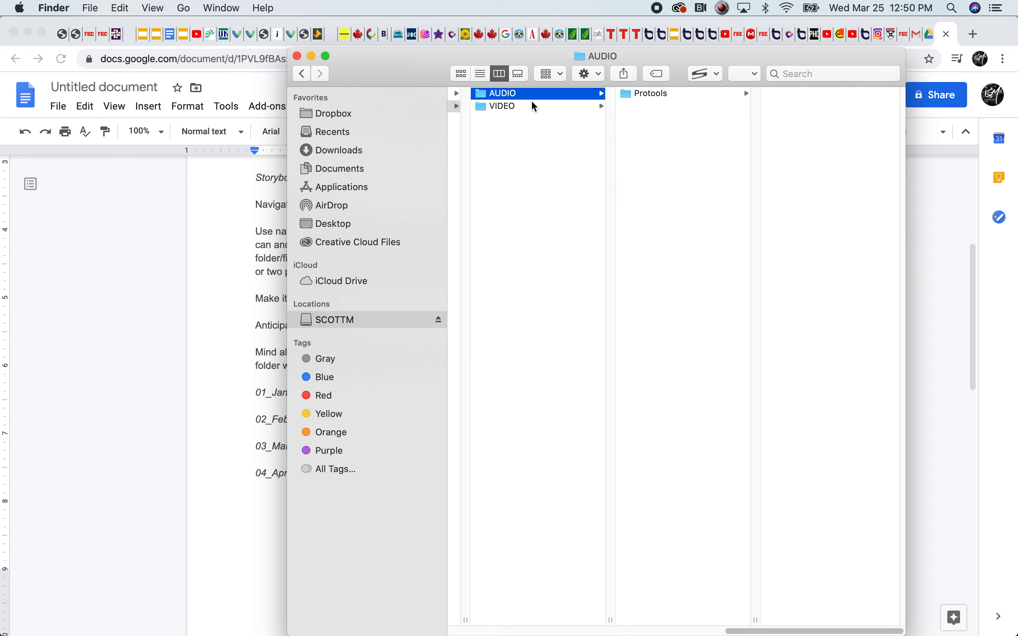
# Create a folder named Reason alongside Protools in the AUDIO folder
pyautogui.rightClick(640, 111)
pyautogui.click(661, 121)
pyautogui.write('Reason')
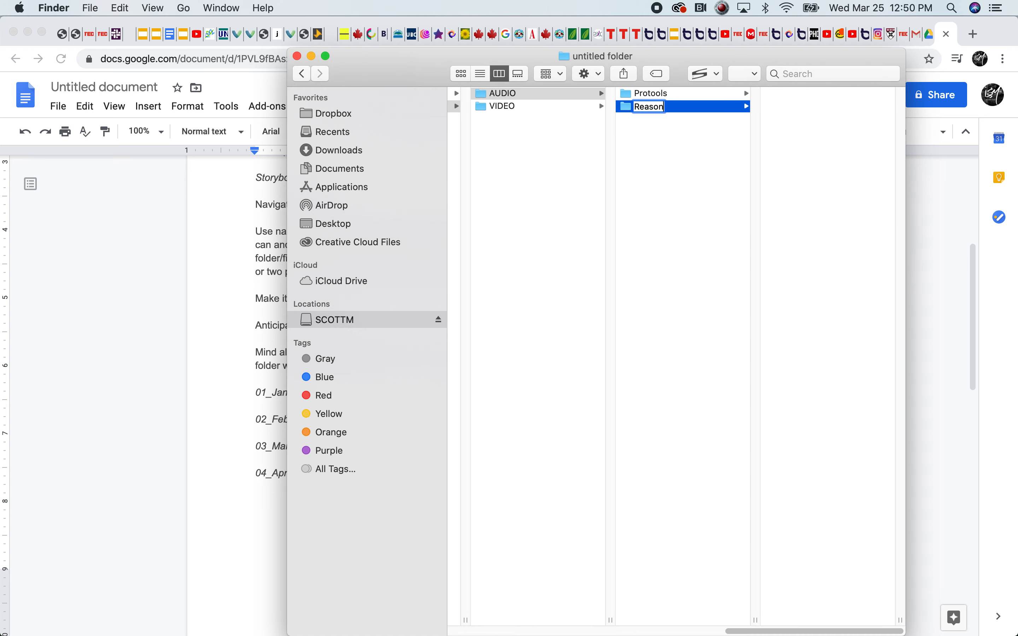
pyautogui.click(697, 148)
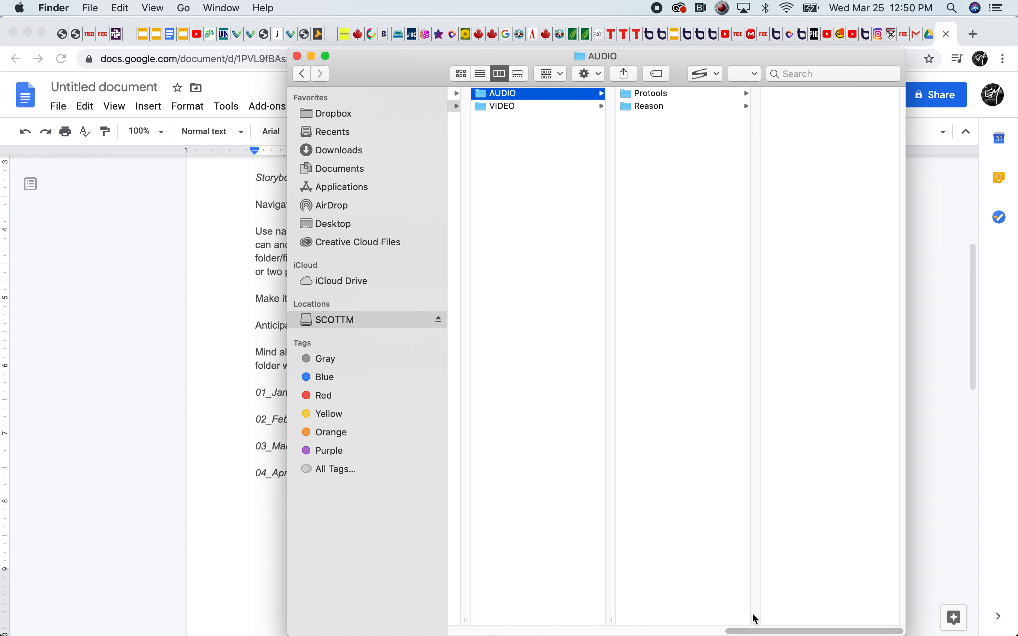
# Create a folder named Sourceaudio alongside Protools and Reason in the AUDIO folder
pyautogui.rightClick(655, 133)
pyautogui.click(682, 146)
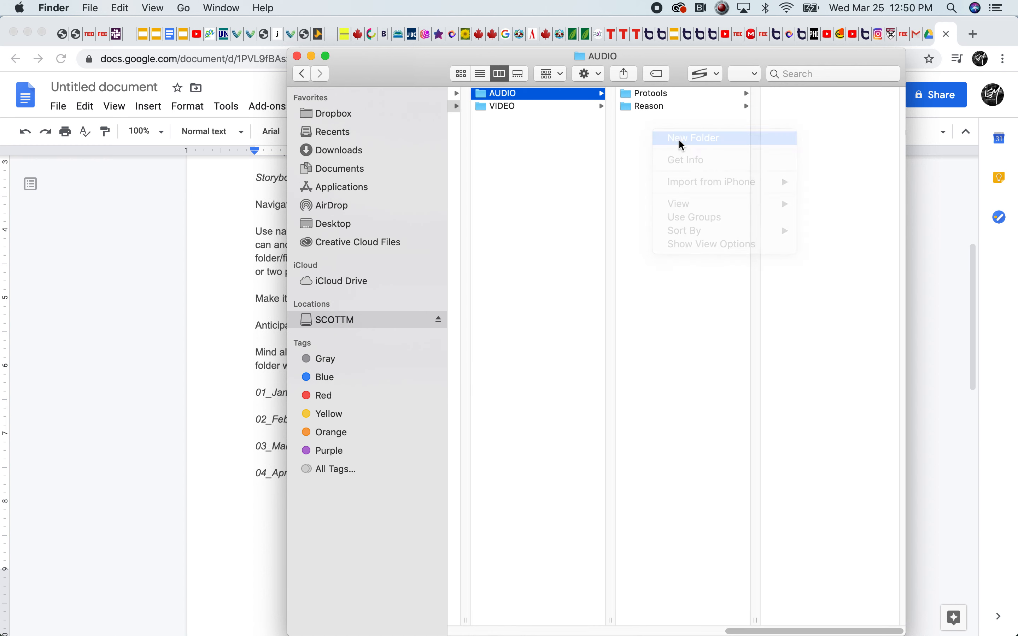
pyautogui.write('Sourceaudio')
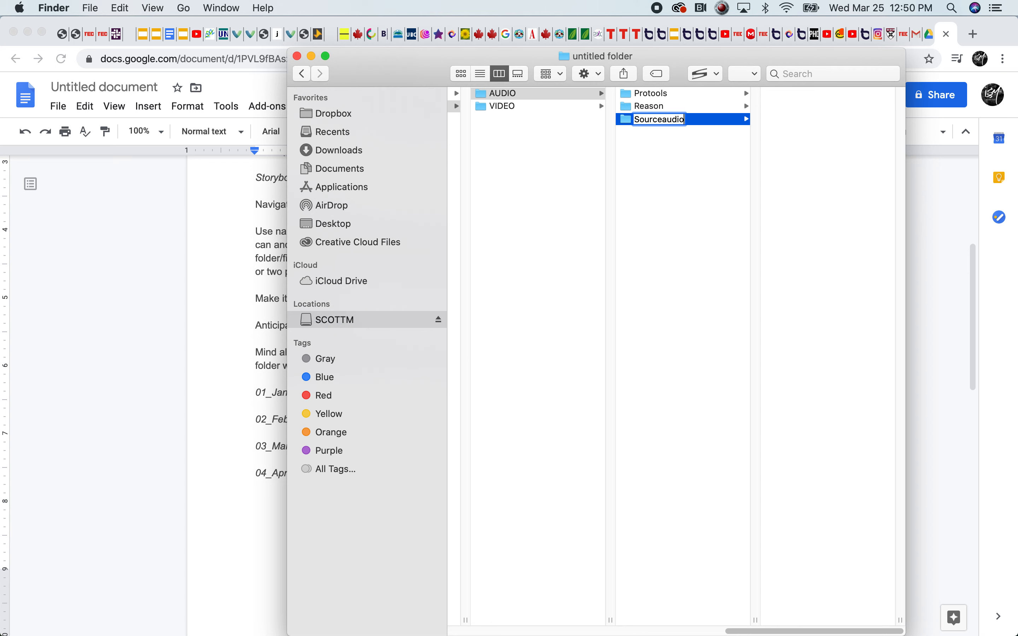
pyautogui.click(575, 145)
# Create a folder named Sourcevideo alongside Nuke and Premiere in the VIDEO folder
pyautogui.click(607, 108)
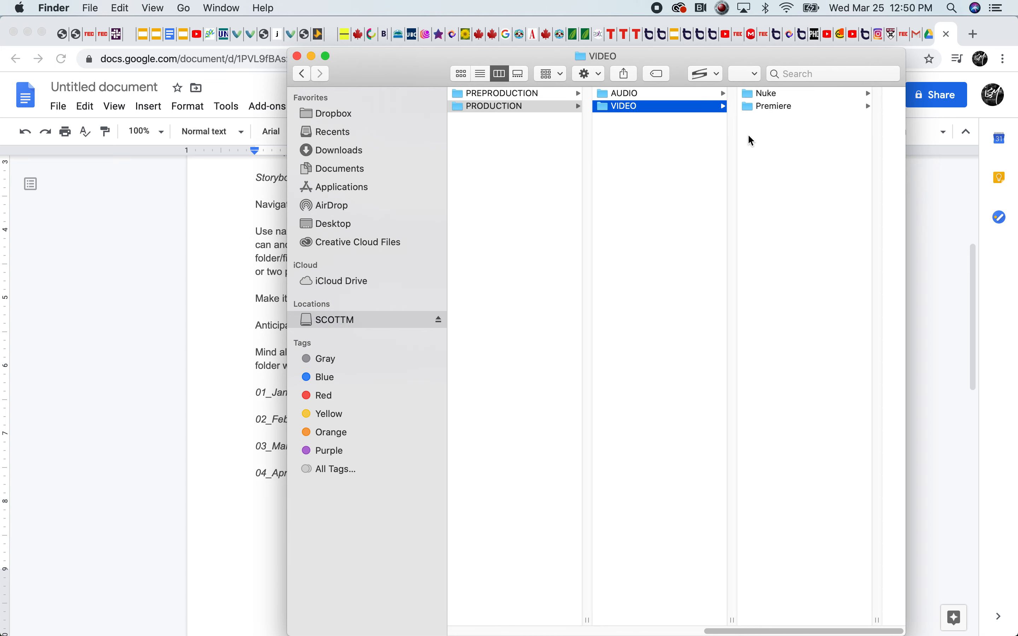
pyautogui.rightClick(793, 126)
pyautogui.click(810, 135)
pyautogui.write('Sourcevideo')
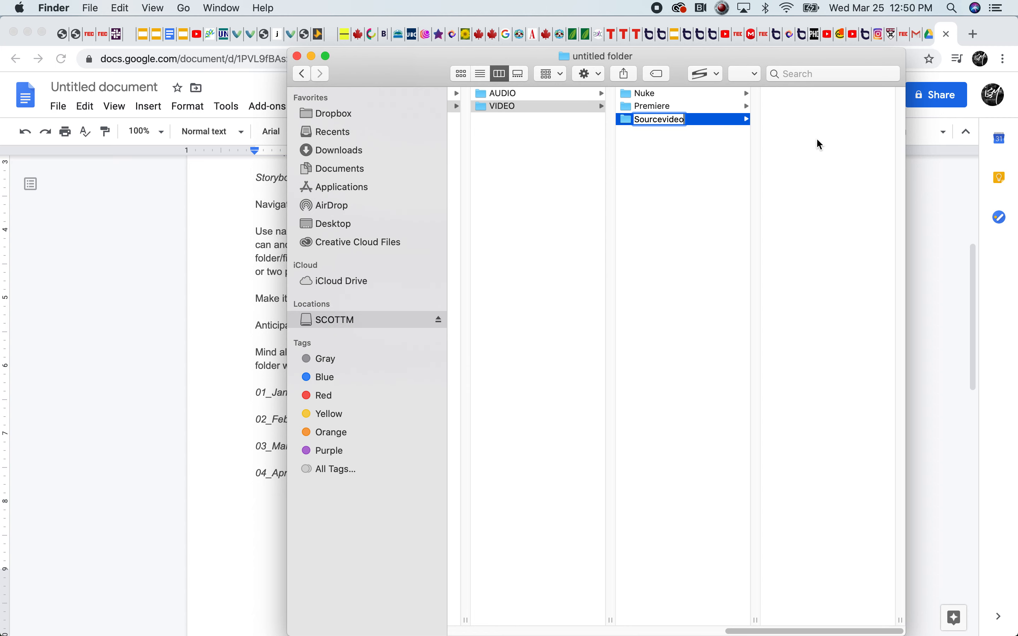
pyautogui.click(676, 216)
# Switch to the Google Docs guide and highlight the line on learning by clicking through without instructions, then the "Anticipate problems." line
pyautogui.moveTo(827, 629); pyautogui.dragTo(628, 601)
pyautogui.click(264, 358)
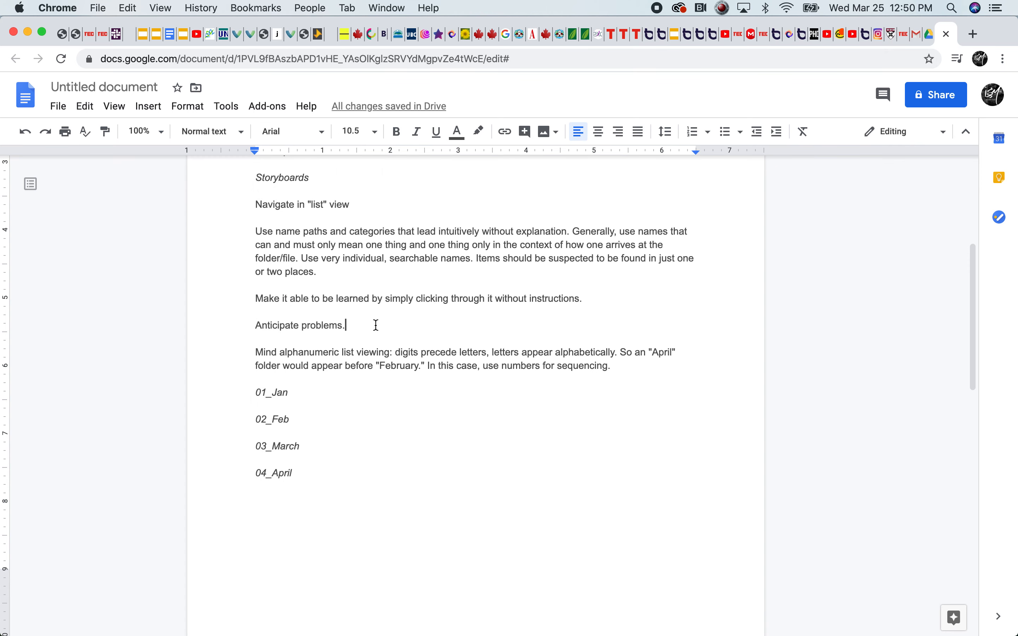
pyautogui.click(588, 297)
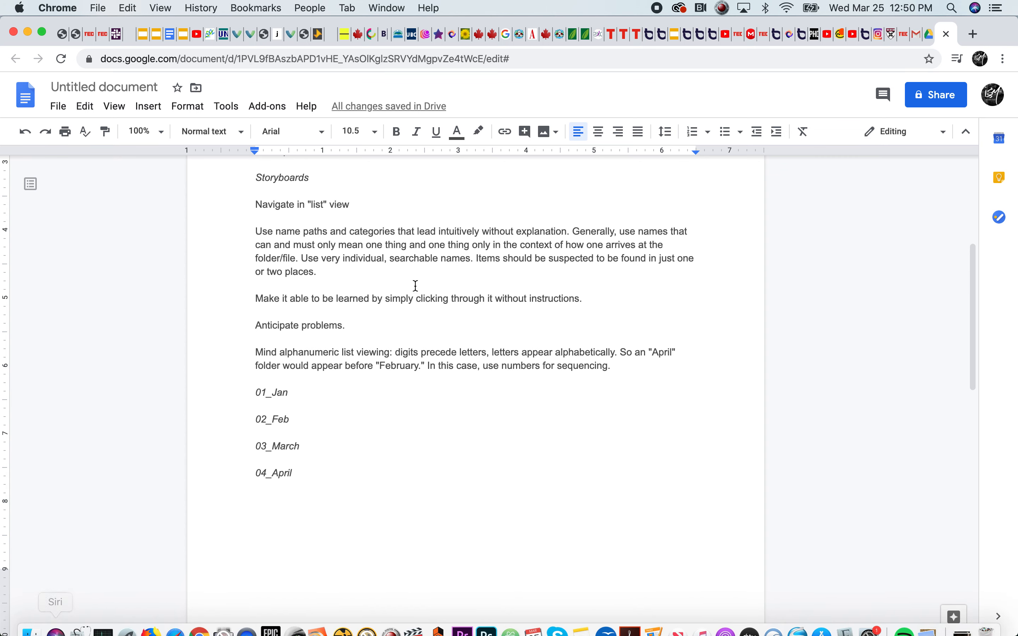
pyautogui.moveTo(582, 298); pyautogui.dragTo(251, 298)
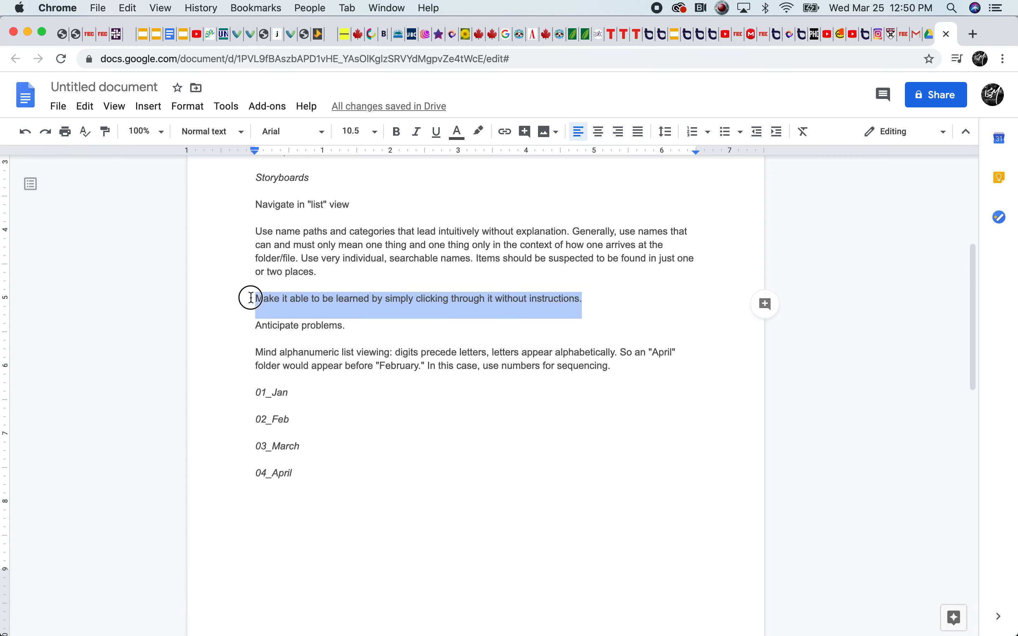
pyautogui.click(423, 325)
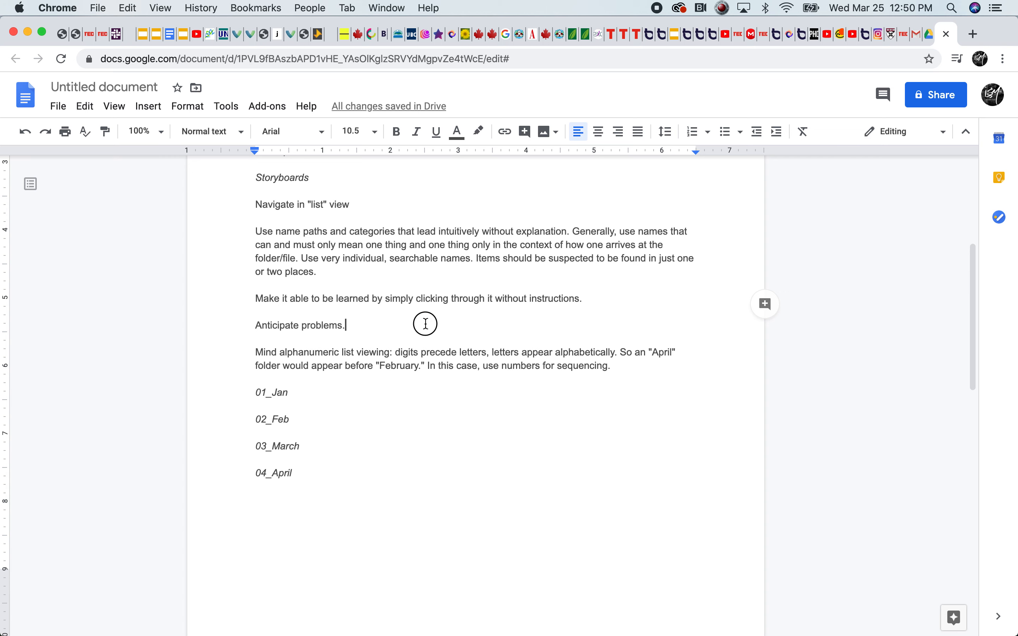
pyautogui.moveTo(479, 327); pyautogui.dragTo(227, 322)
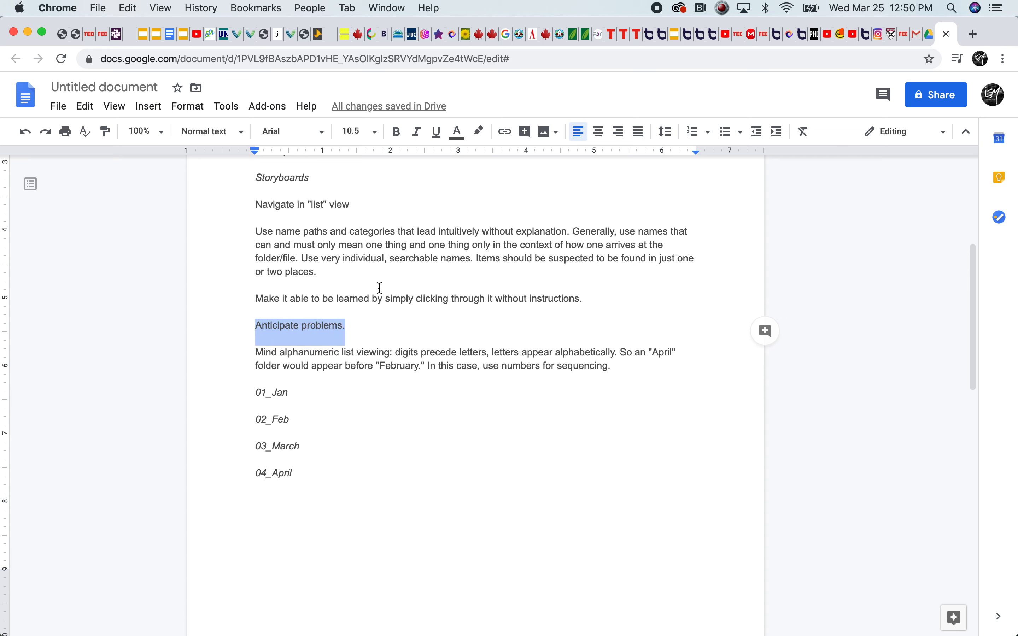
# Switch to Finder and browse from 03_Structure through SAMPLE_PROJECT, PRODUCTION and VIDEO into the Nuke folder
pyautogui.moveTo(80, 620)
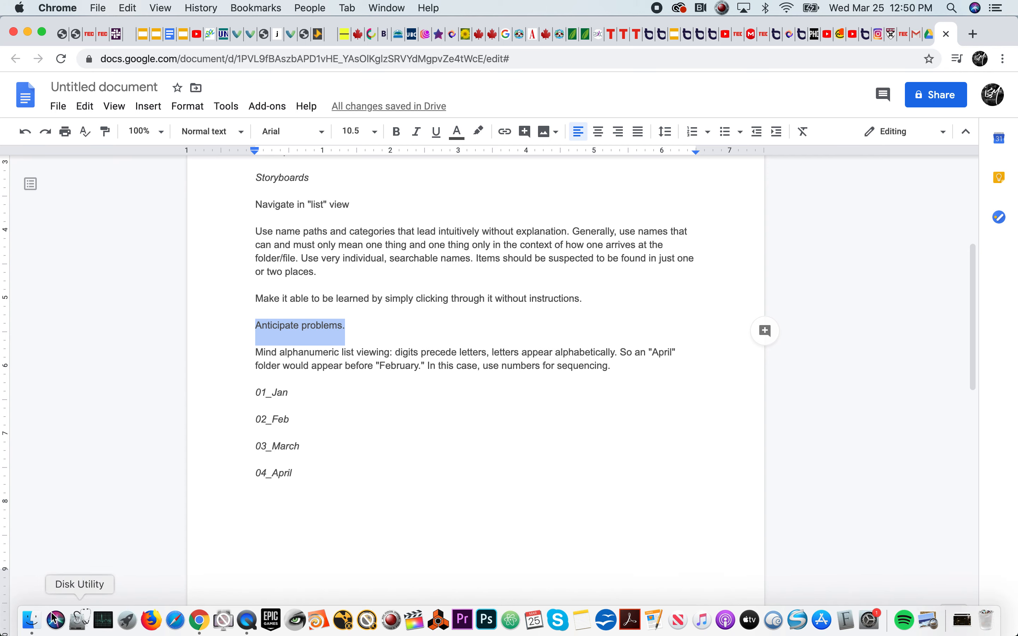
pyautogui.click(32, 620)
pyautogui.click(607, 120)
pyautogui.moveTo(683, 628); pyautogui.dragTo(745, 615)
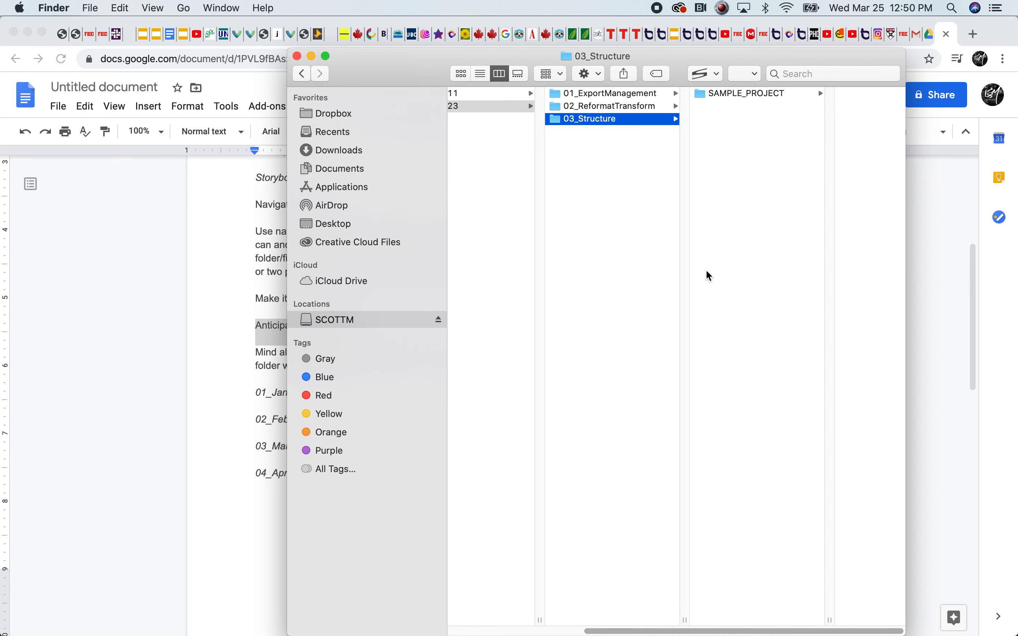
pyautogui.click(757, 95)
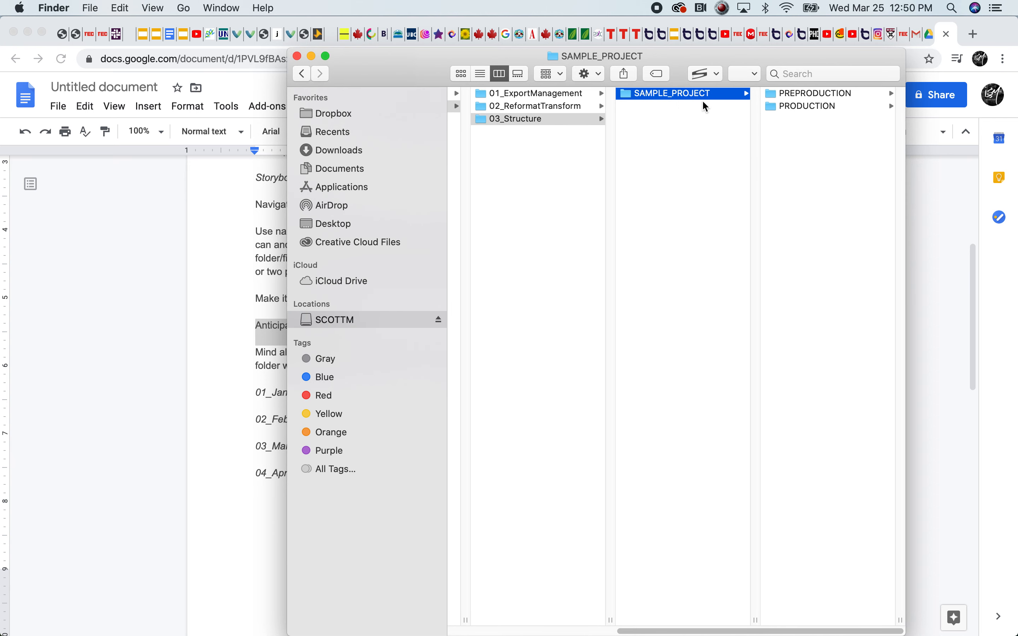
pyautogui.click(799, 109)
pyautogui.click(786, 106)
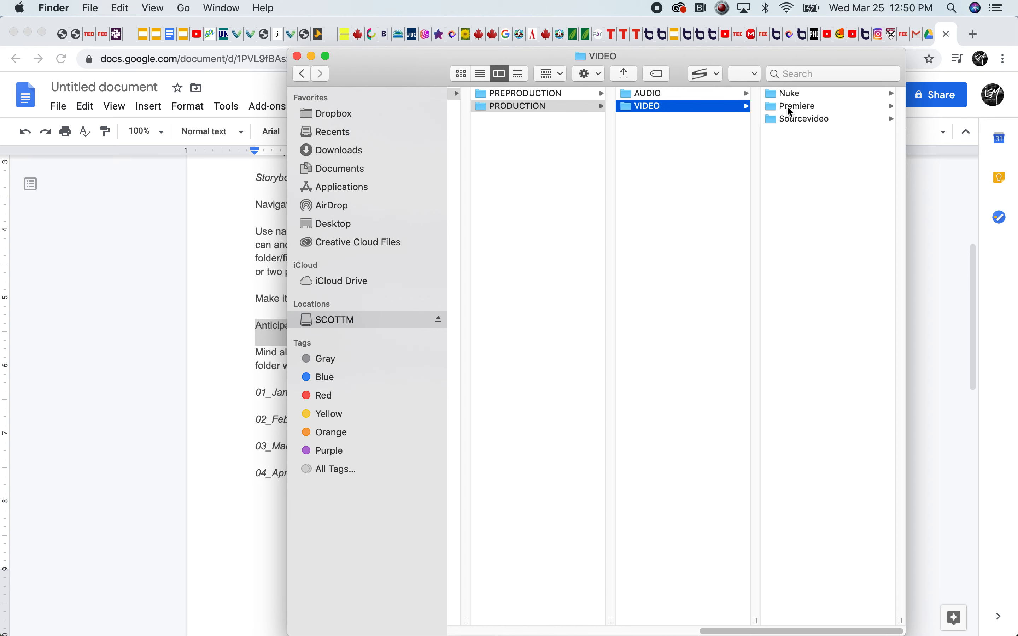
pyautogui.click(785, 95)
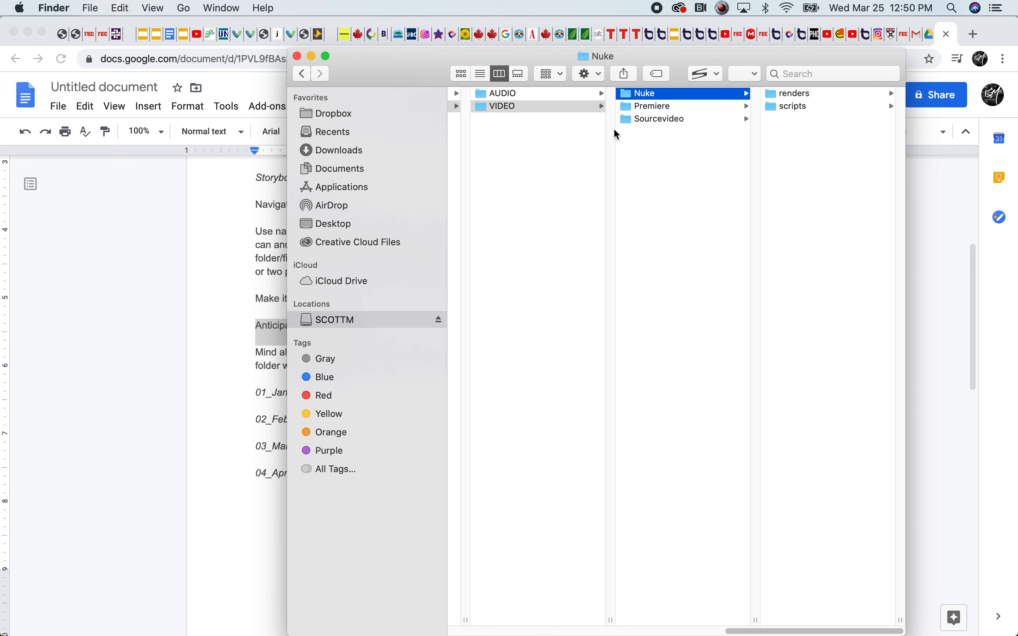
# Compare the subfolders of AUDIO and VIDEO, and look inside Sourcevideo and Premiere
pyautogui.click(484, 105)
pyautogui.click(484, 97)
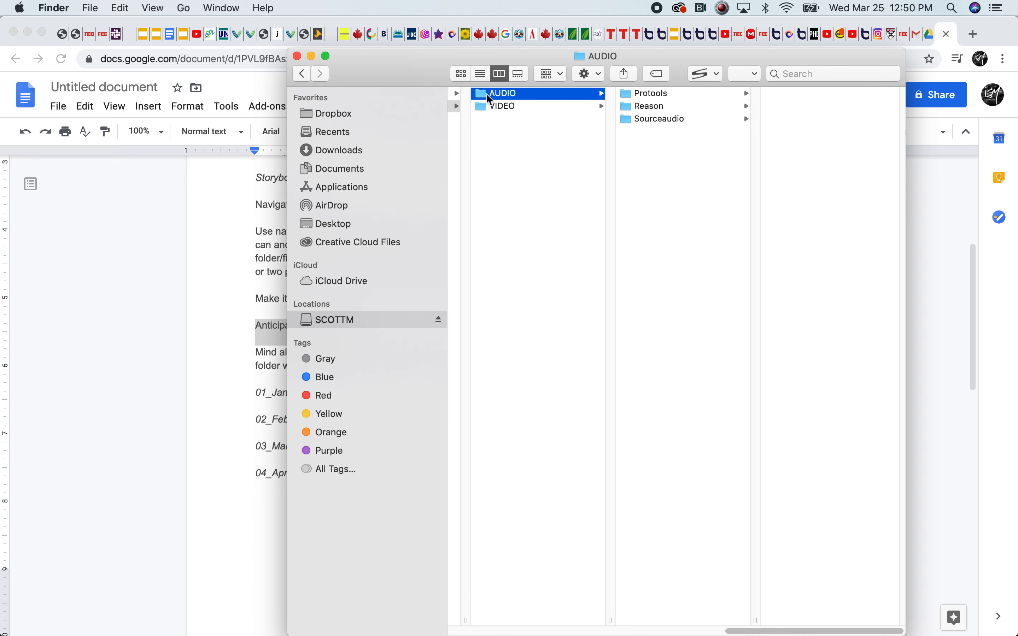
pyautogui.click(484, 106)
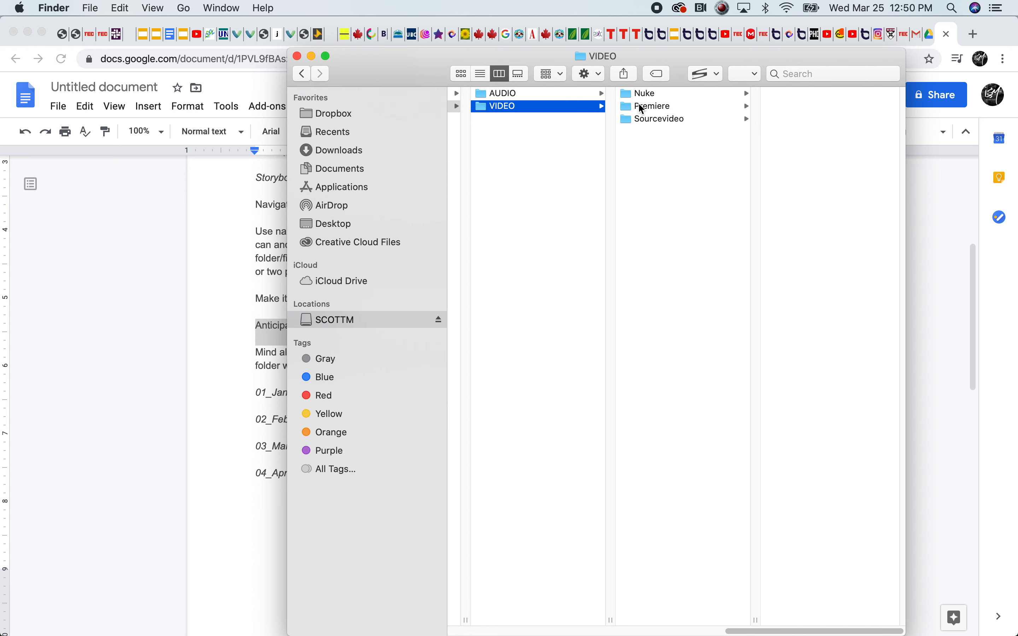
pyautogui.click(524, 95)
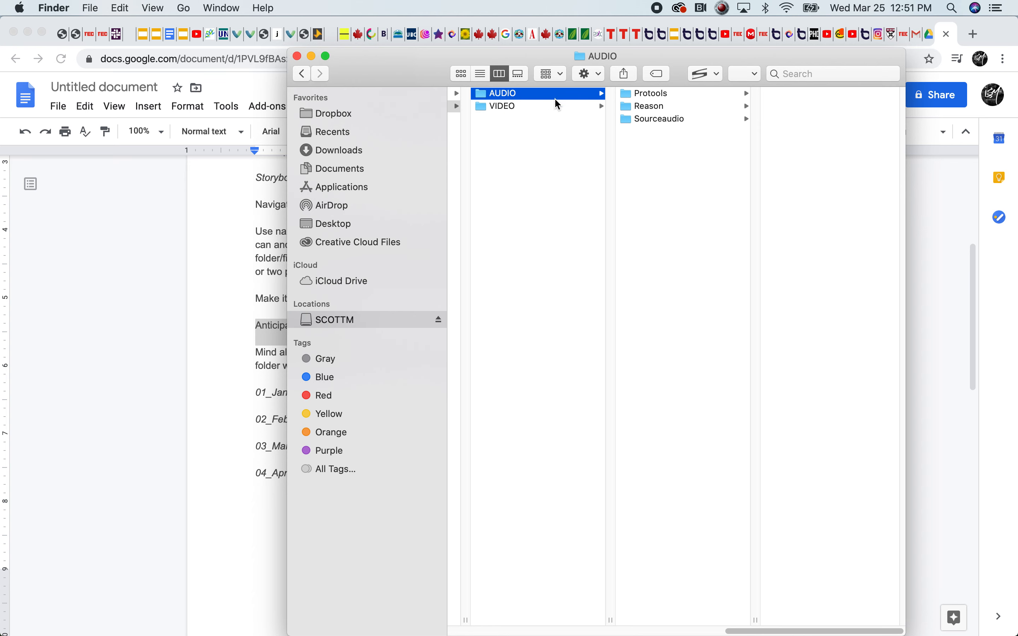
pyautogui.click(495, 110)
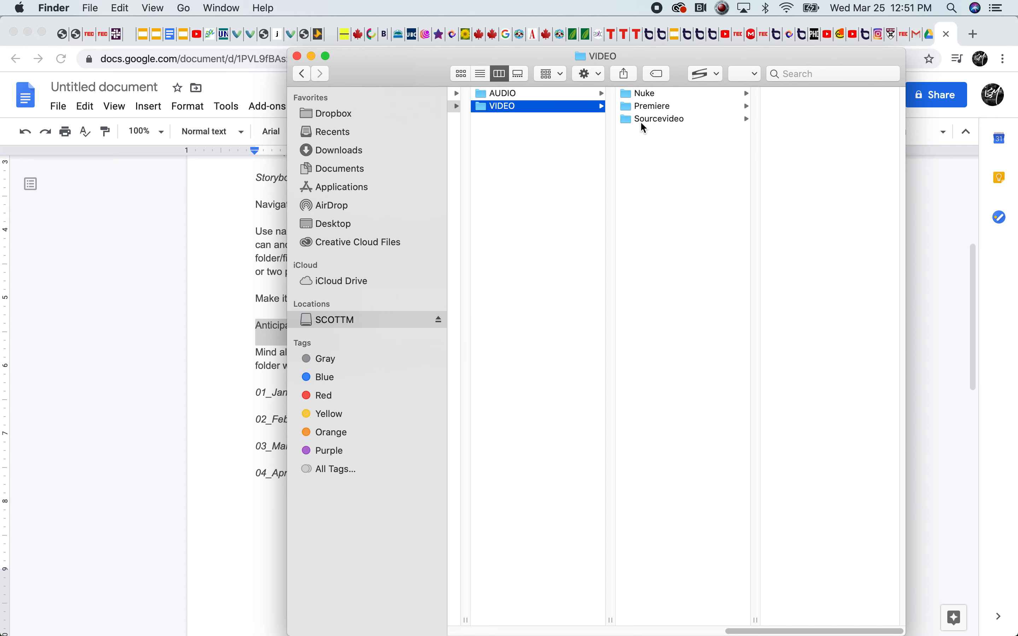
pyautogui.click(642, 120)
pyautogui.click(656, 104)
pyautogui.moveTo(745, 629); pyautogui.dragTo(562, 629)
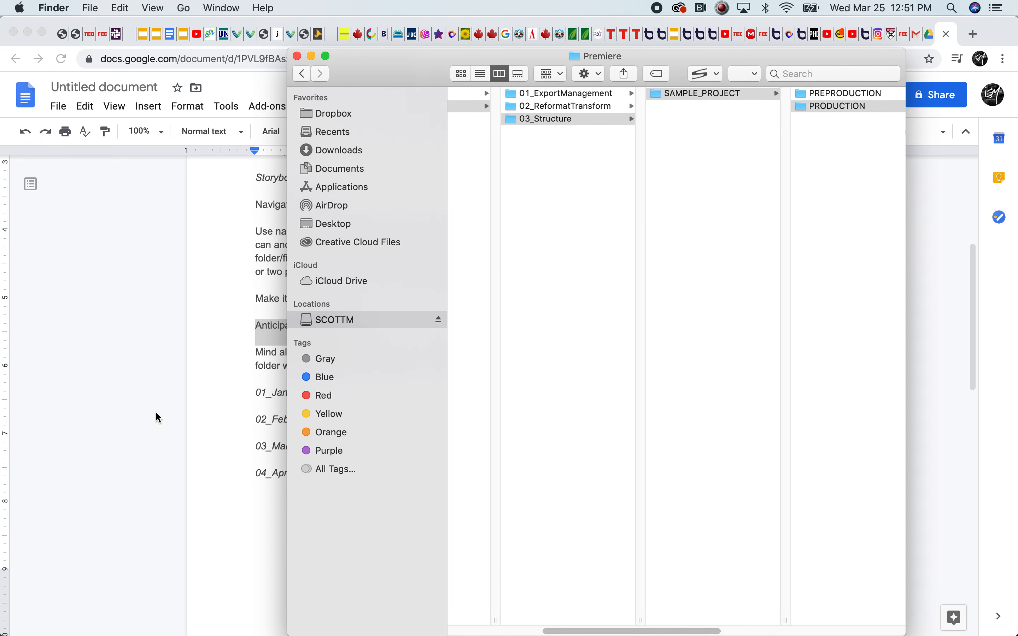
# Review the contents of the VIDEO folder under PRODUCTION and of the PREPRODUCTION folder in SAMPLE_PROJECT
pyautogui.moveTo(610, 631); pyautogui.dragTo(711, 629)
pyautogui.click(708, 110)
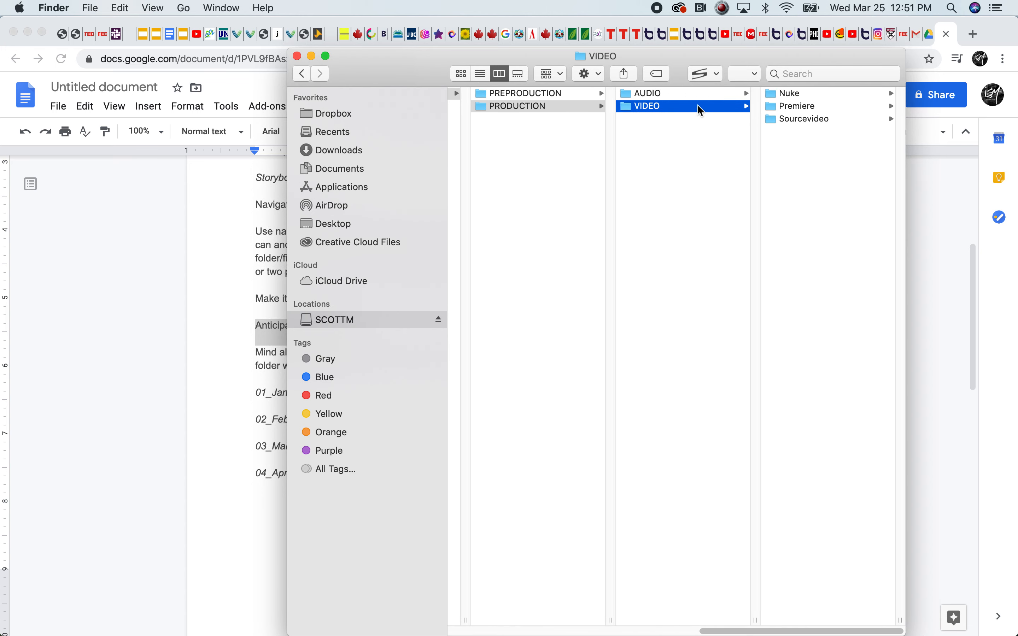
pyautogui.click(541, 93)
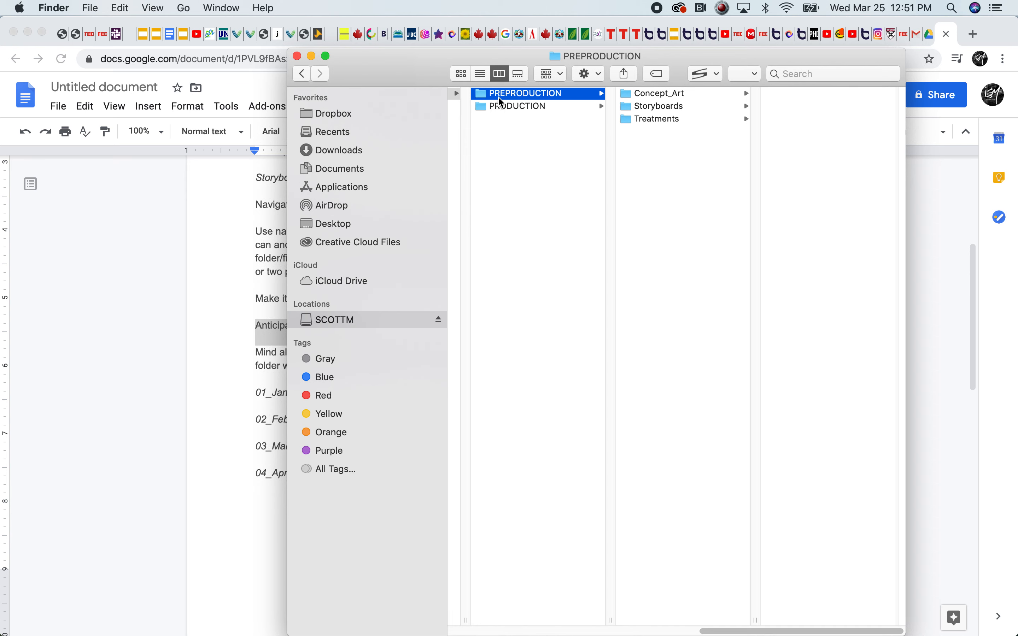
pyautogui.click(533, 200)
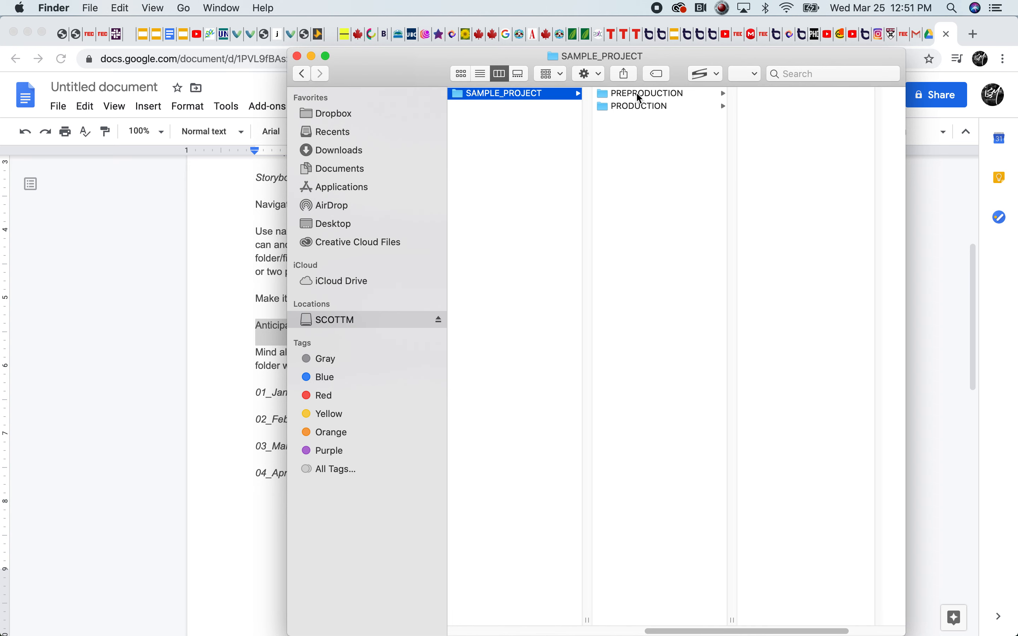
pyautogui.click(640, 100)
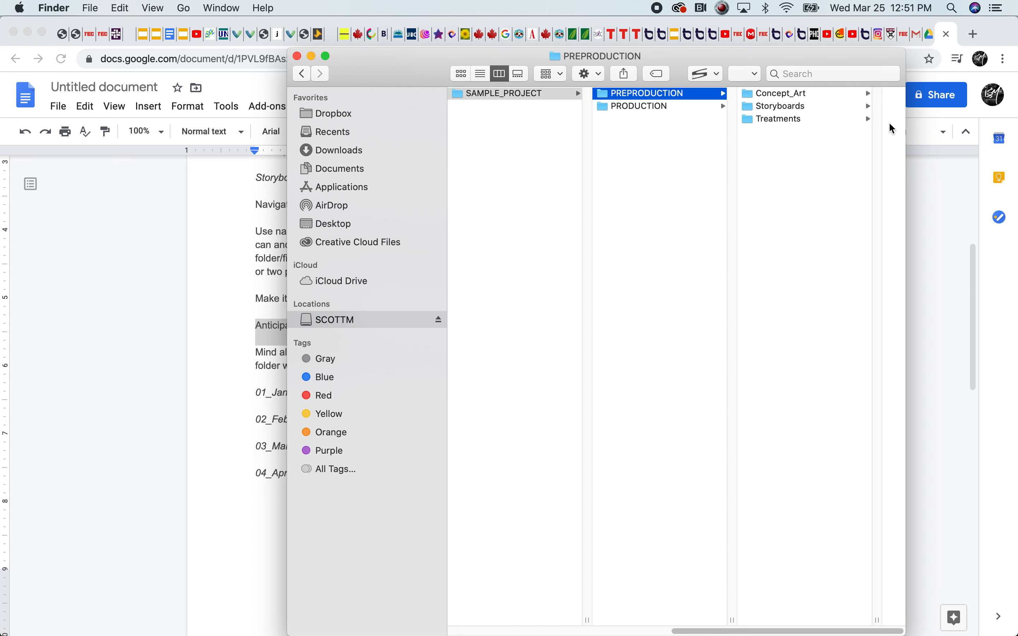
# Create a folder named Storyboards directly in SAMPLE_PROJECT, alongside PREPRODUCTION and PRODUCTION
pyautogui.click(616, 139)
pyautogui.click(662, 143)
pyautogui.rightClick(663, 145)
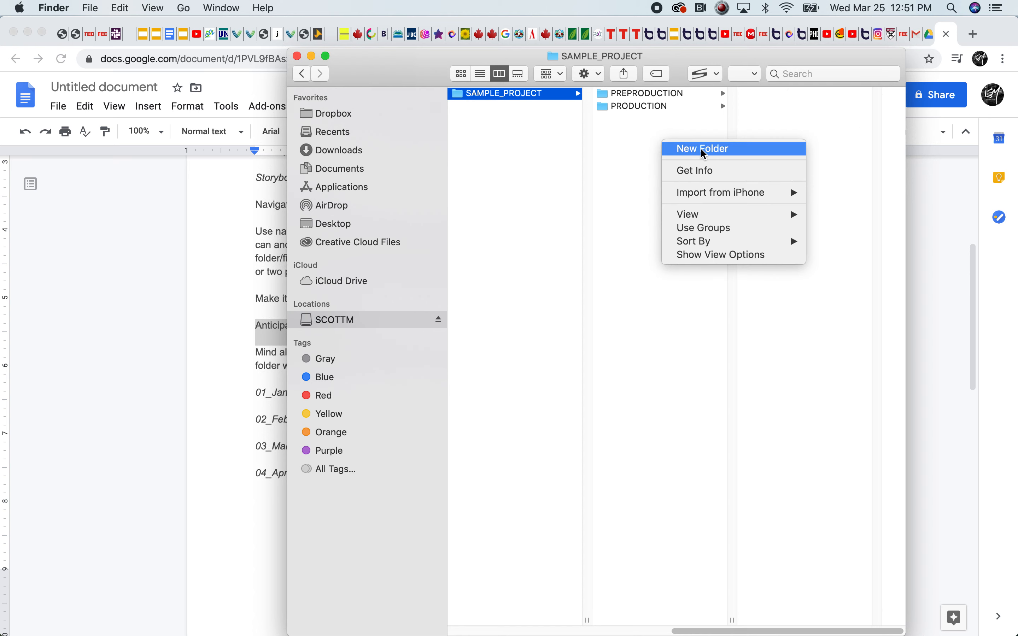
pyautogui.click(701, 148)
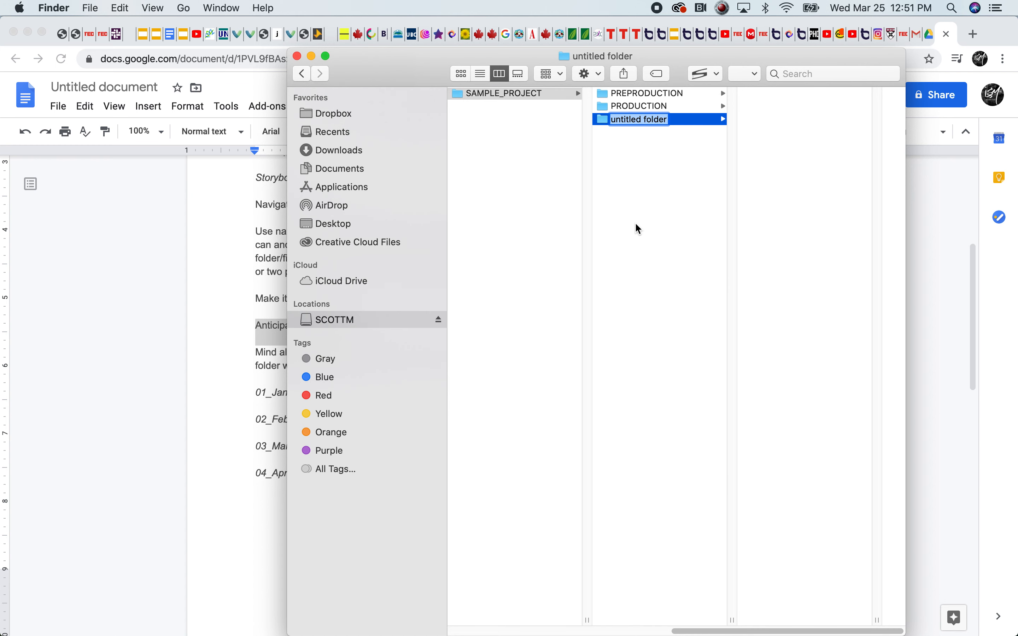
pyautogui.write('Storyboards')
pyautogui.press('Return')
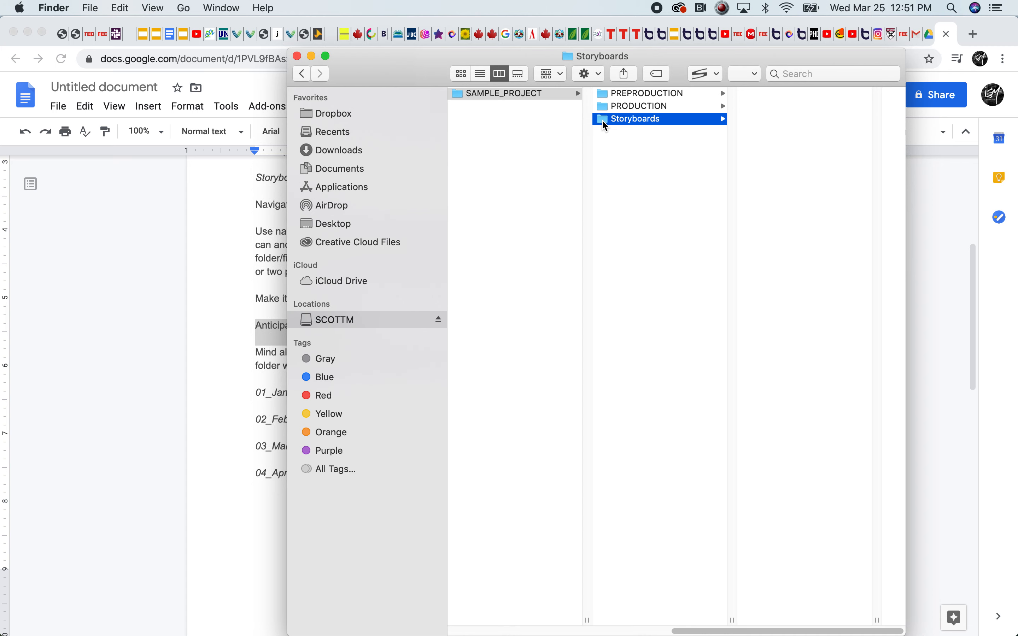
# Compare the two Storyboards folders and rename the one directly in SAMPLE_PROJECT as Storyboard_Drafts
pyautogui.click(635, 93)
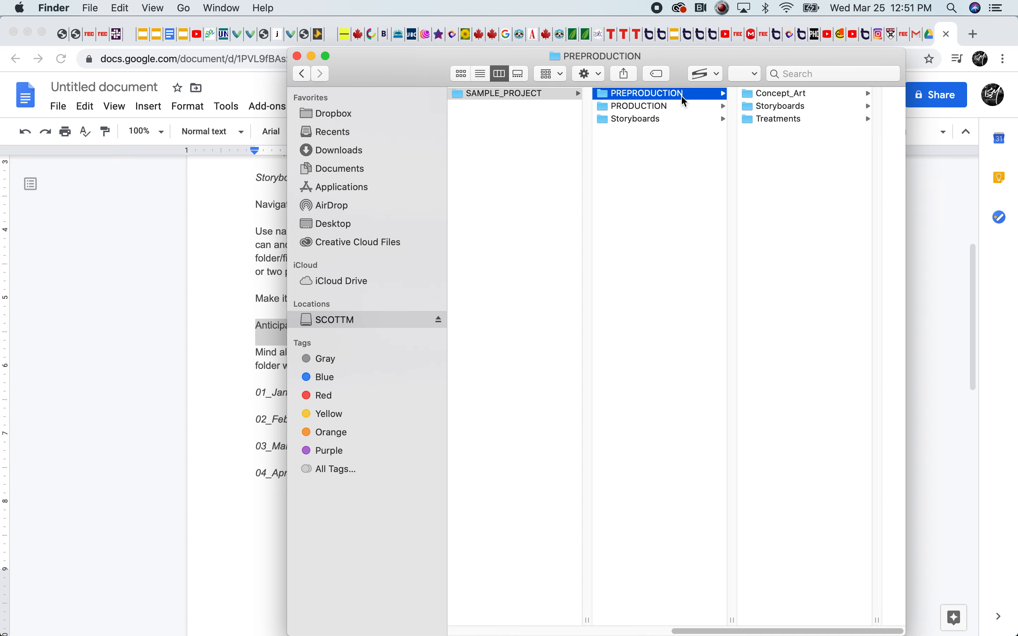
pyautogui.click(782, 107)
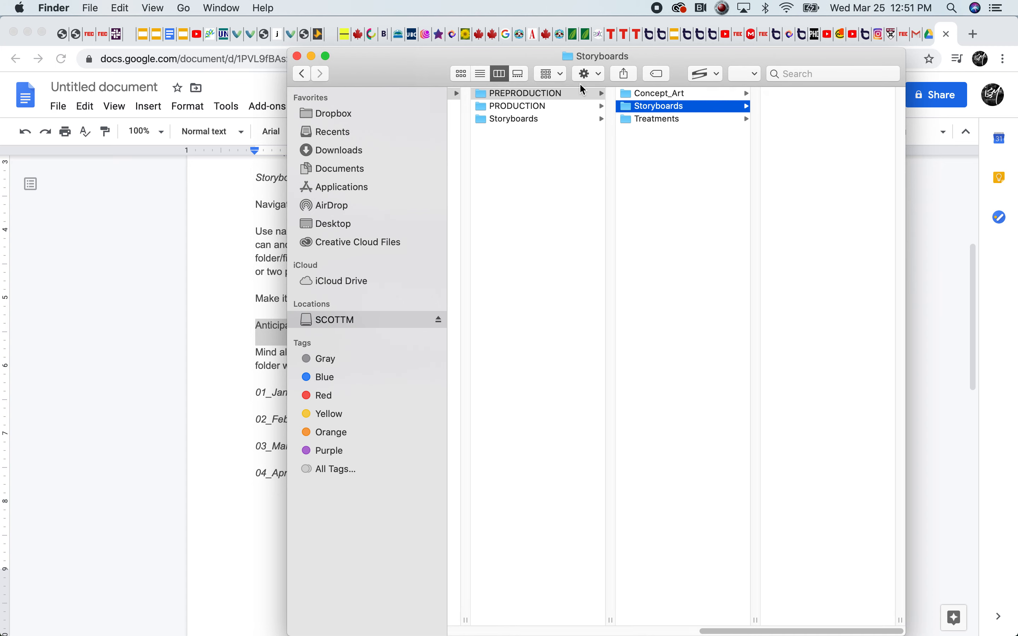
pyautogui.click(484, 119)
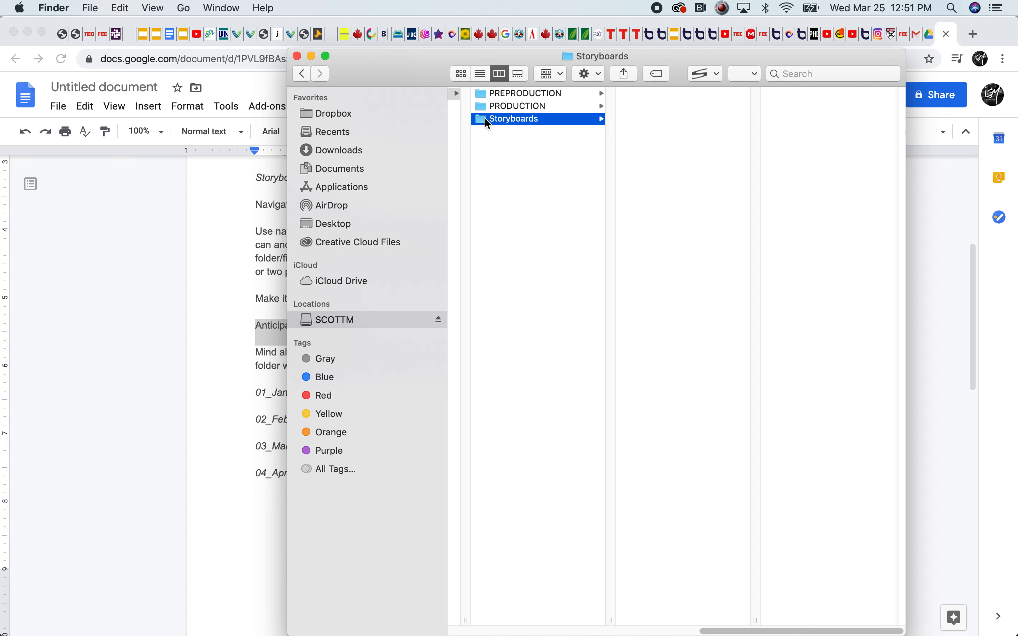
pyautogui.rightClick(520, 119)
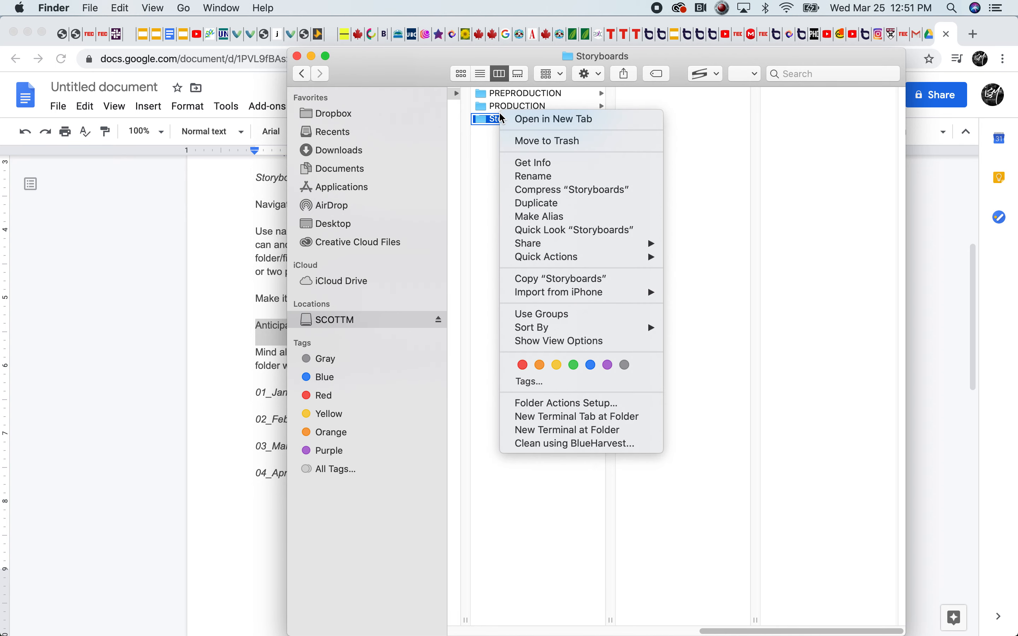
pyautogui.click(542, 183)
pyautogui.press('Right')
pyautogui.press('BackSpace')
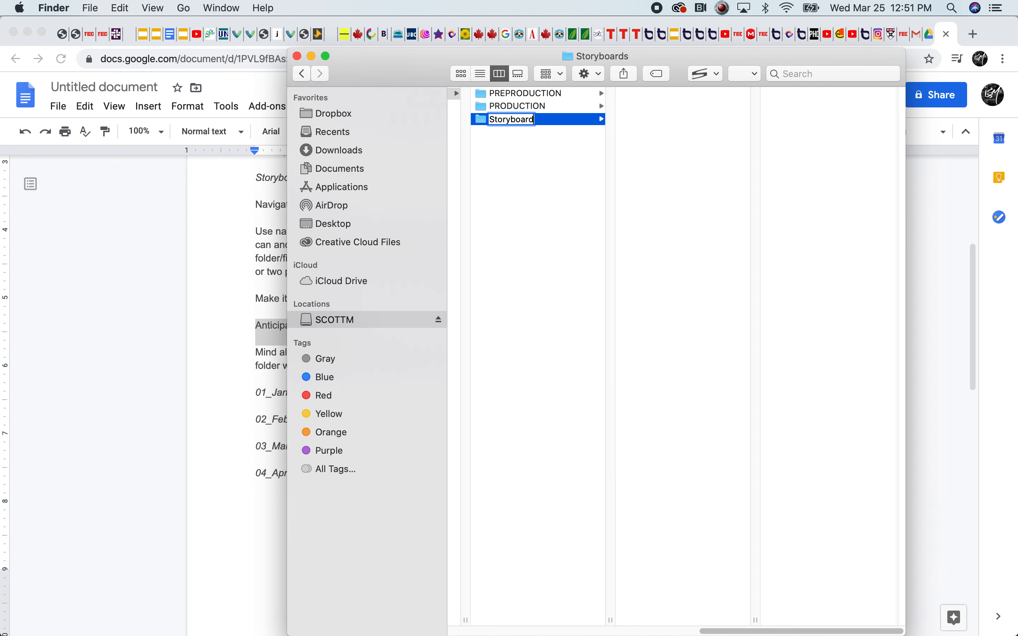
pyautogui.write('_Drafts')
pyautogui.click(513, 193)
pyautogui.click(662, 120)
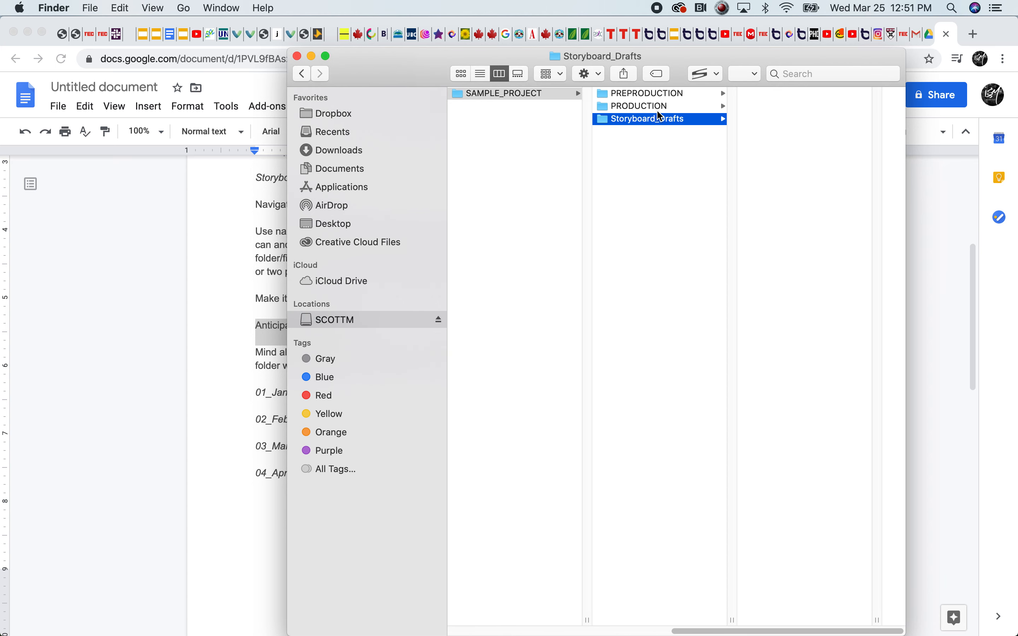
# Move the Storyboard_Drafts folder from SAMPLE_PROJECT into the Storyboards folder inside PREPRODUCTION
pyautogui.click(655, 93)
pyautogui.click(779, 107)
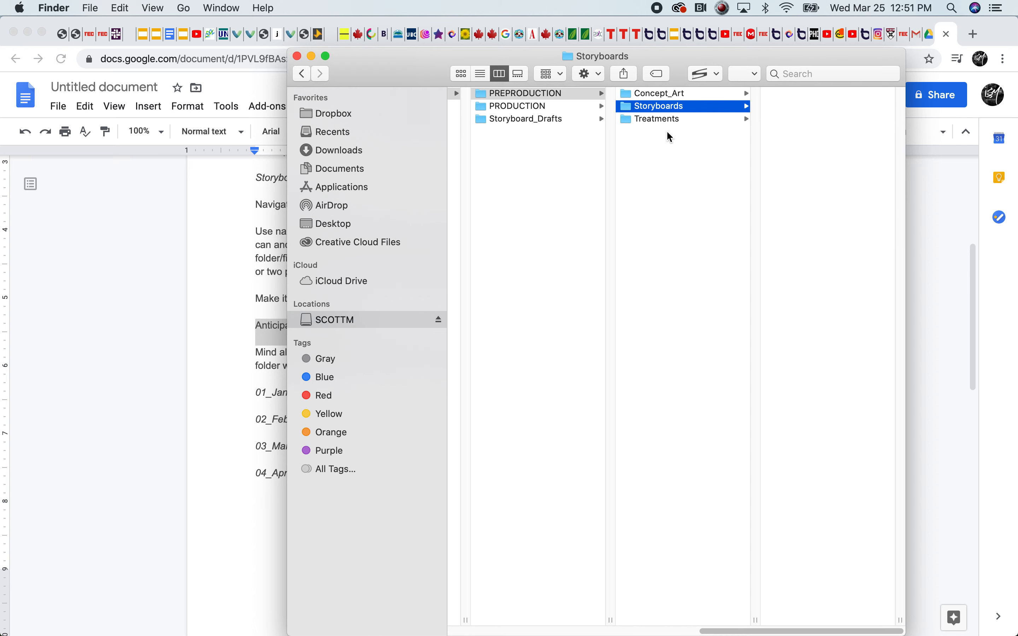
pyautogui.moveTo(484, 122); pyautogui.dragTo(804, 111)
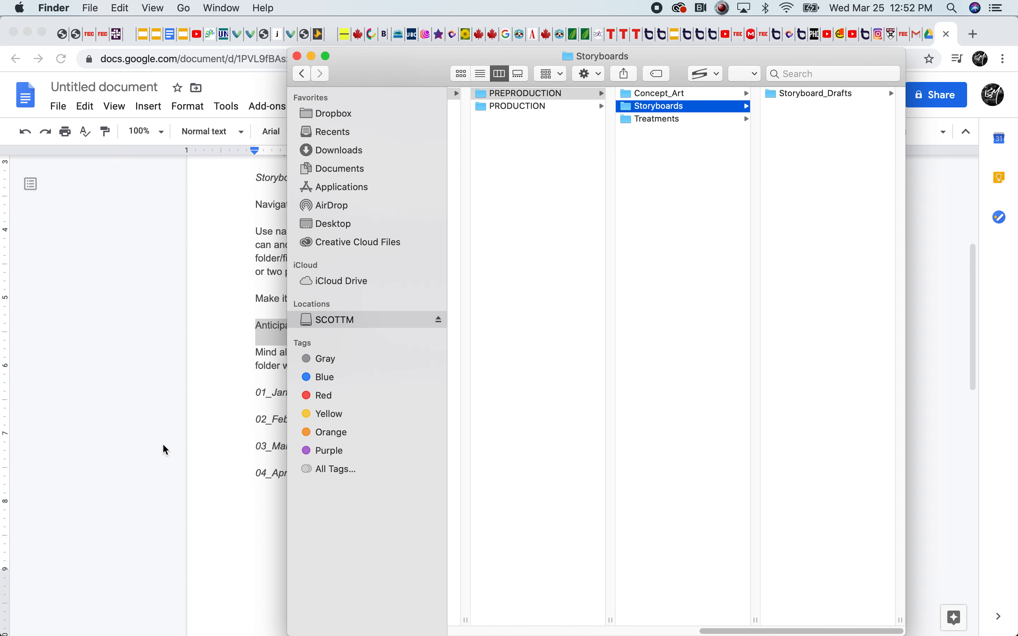
# Switch to the Google Docs guide and highlight the word "alphanumeric" in the paragraph about list viewing
pyautogui.click(265, 373)
pyautogui.click(387, 353)
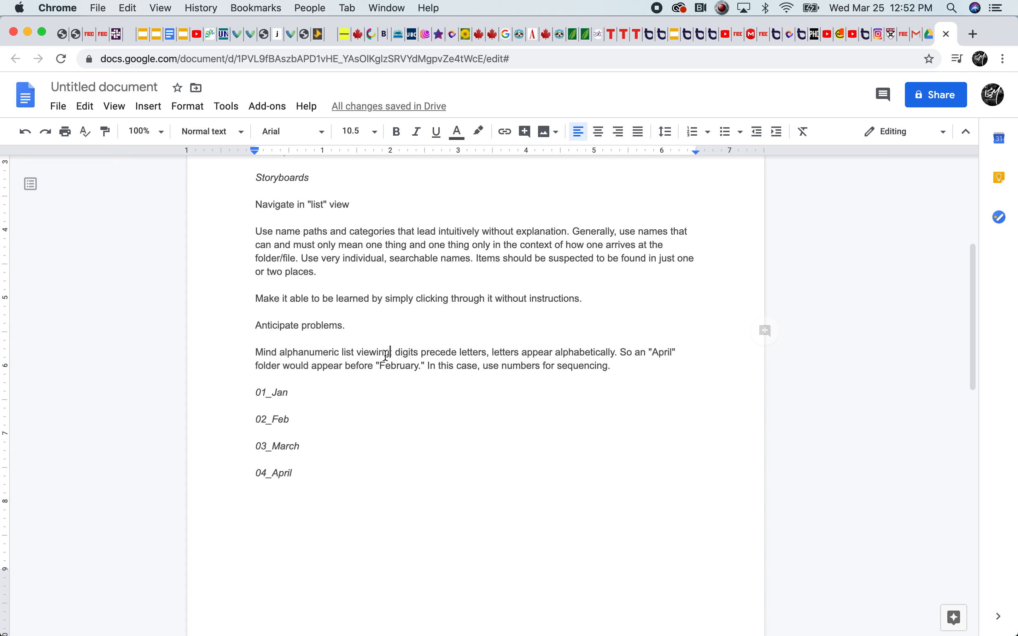
pyautogui.scroll(-1, 408, 375)
pyautogui.click(610, 378)
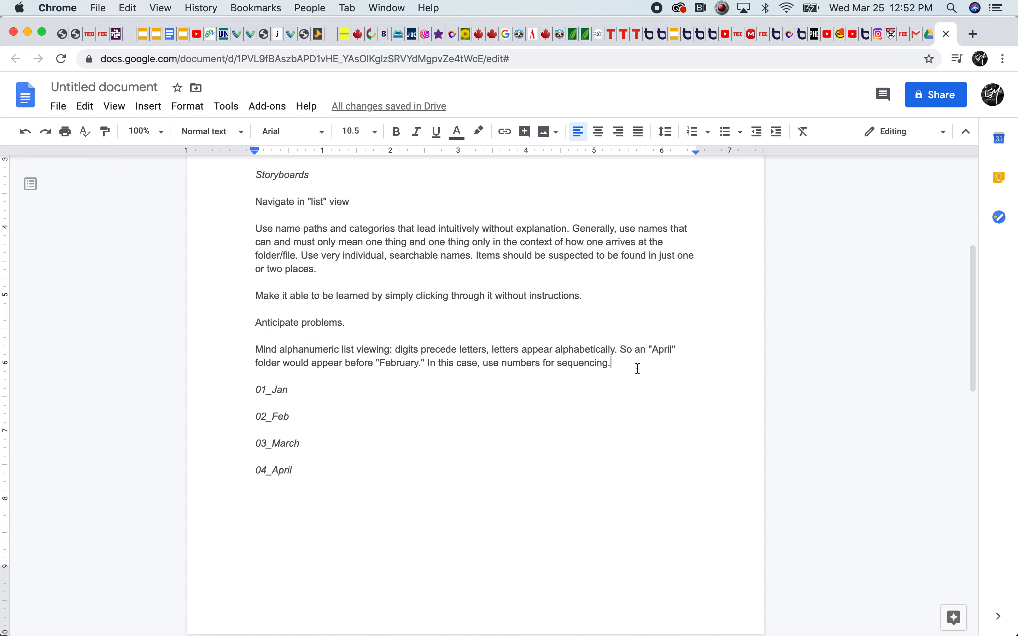
pyautogui.tripleClick(293, 348)
pyautogui.click(355, 351)
pyautogui.doubleClick(297, 350)
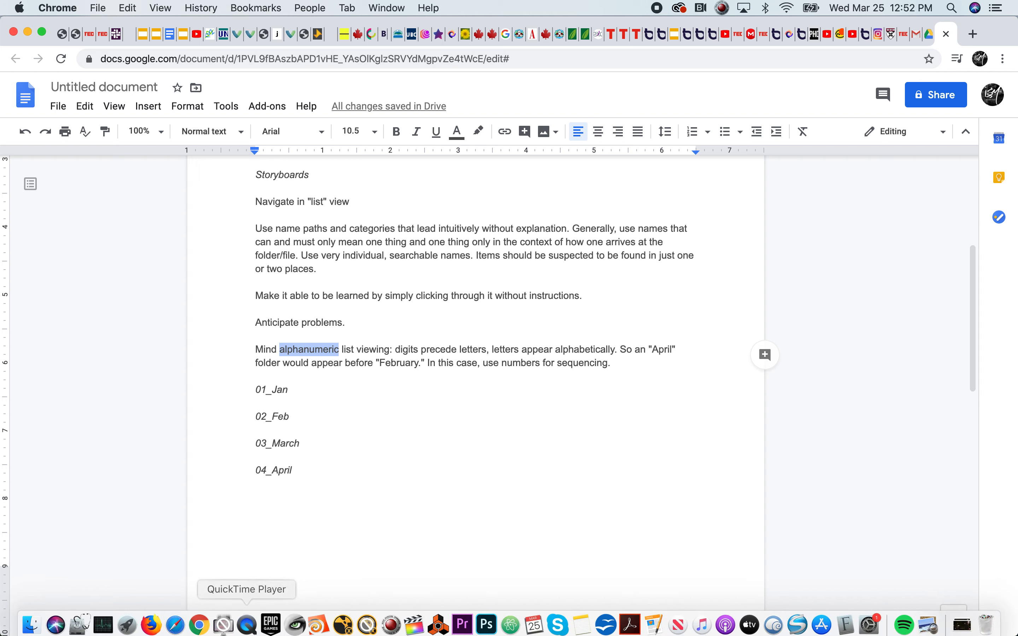
# Switch to Finder and examine the numbered folders in FMSA323, looking inside 01_ExportManagement
pyautogui.click(23, 619)
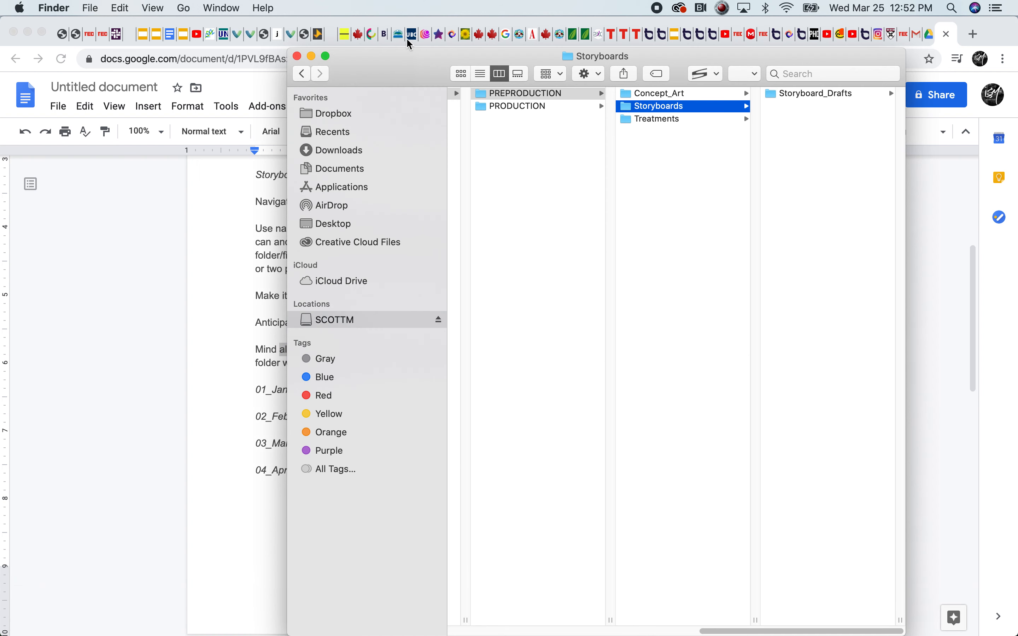
pyautogui.moveTo(734, 631); pyautogui.dragTo(459, 630)
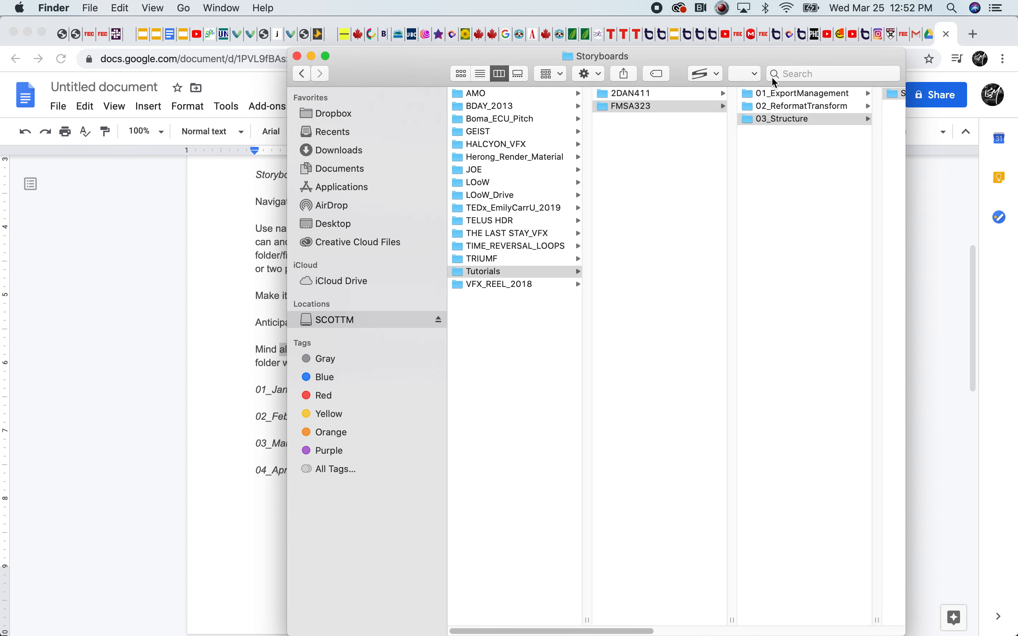
pyautogui.click(765, 98)
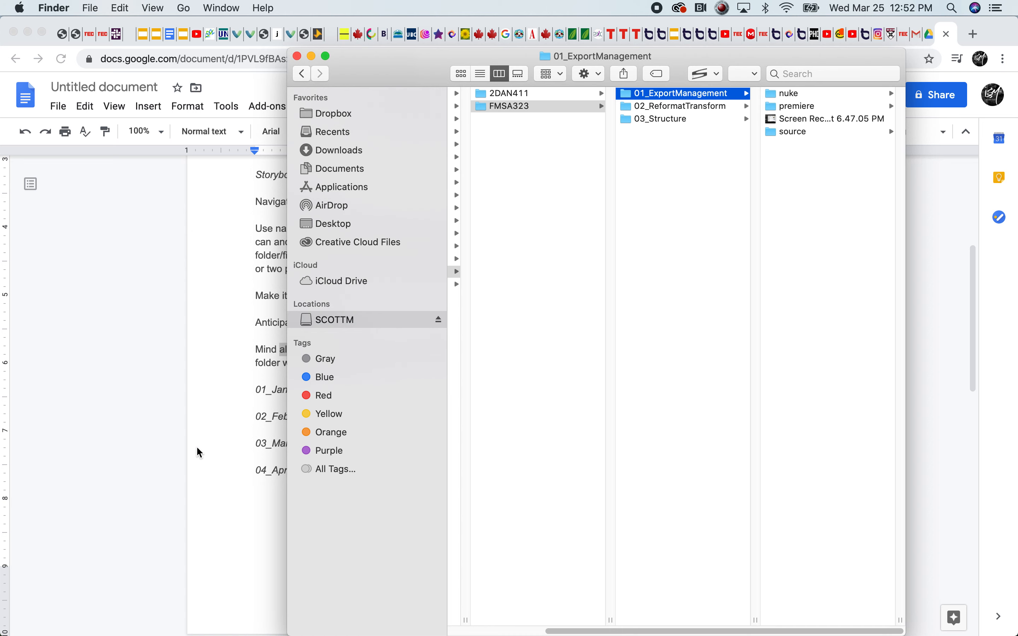
# Switch to the Google Docs guide and review the sequencing advice about April and February and the numbered month list
pyautogui.click(140, 431)
pyautogui.click(383, 365)
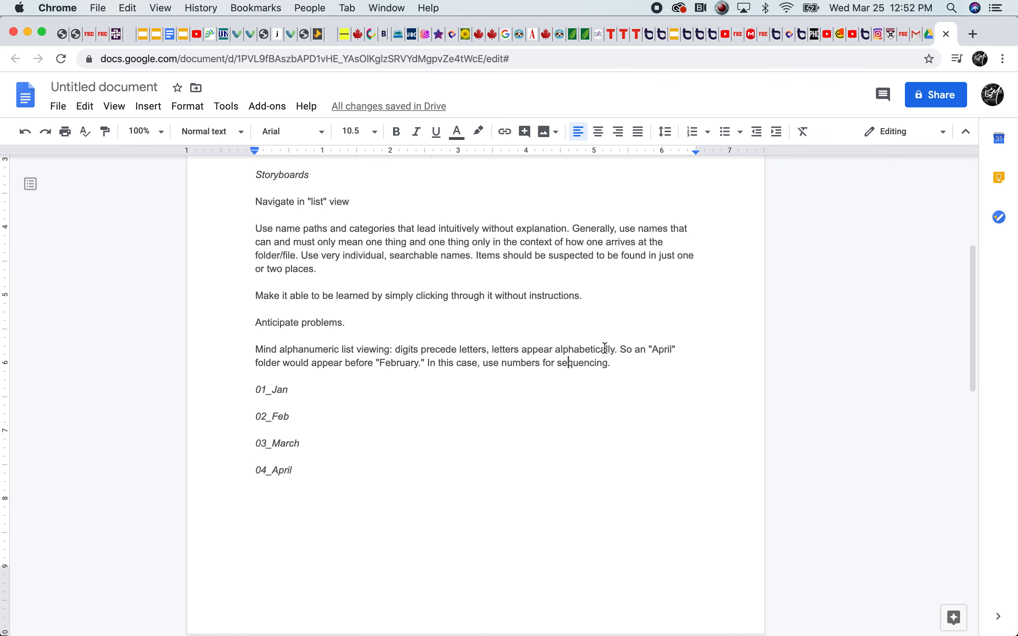
pyautogui.click(261, 370)
pyautogui.click(502, 364)
pyautogui.moveTo(624, 351); pyautogui.dragTo(660, 364)
pyautogui.click(336, 398)
pyautogui.moveTo(256, 391); pyautogui.dragTo(290, 468)
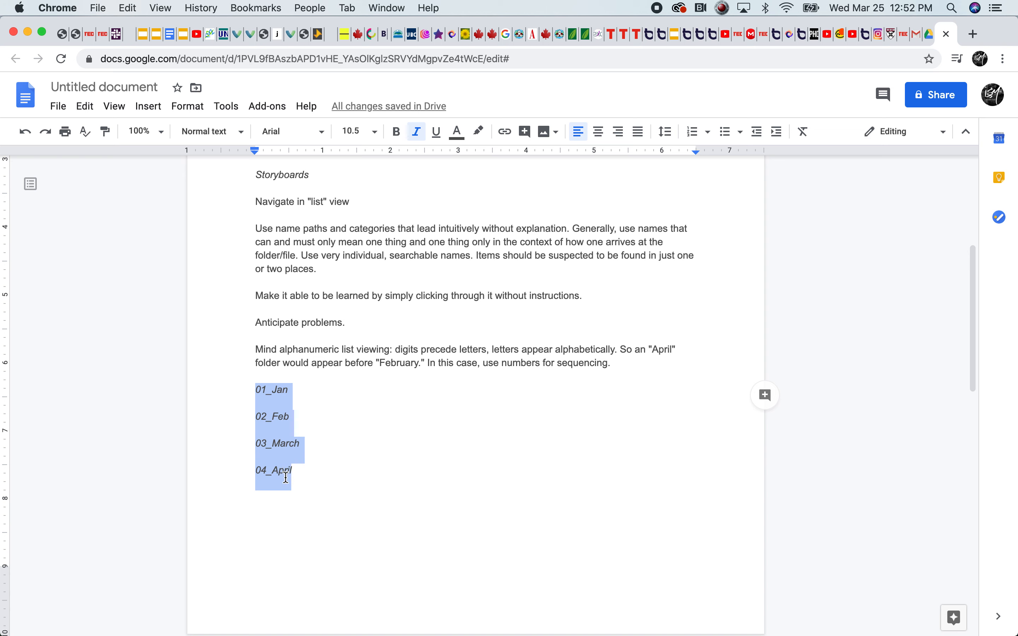
pyautogui.click(285, 470)
pyautogui.click(274, 390)
# Remove the number and underscore prefixes from the Jan, Feb, March and April entries in the month list
pyautogui.moveTo(274, 390); pyautogui.dragTo(237, 396)
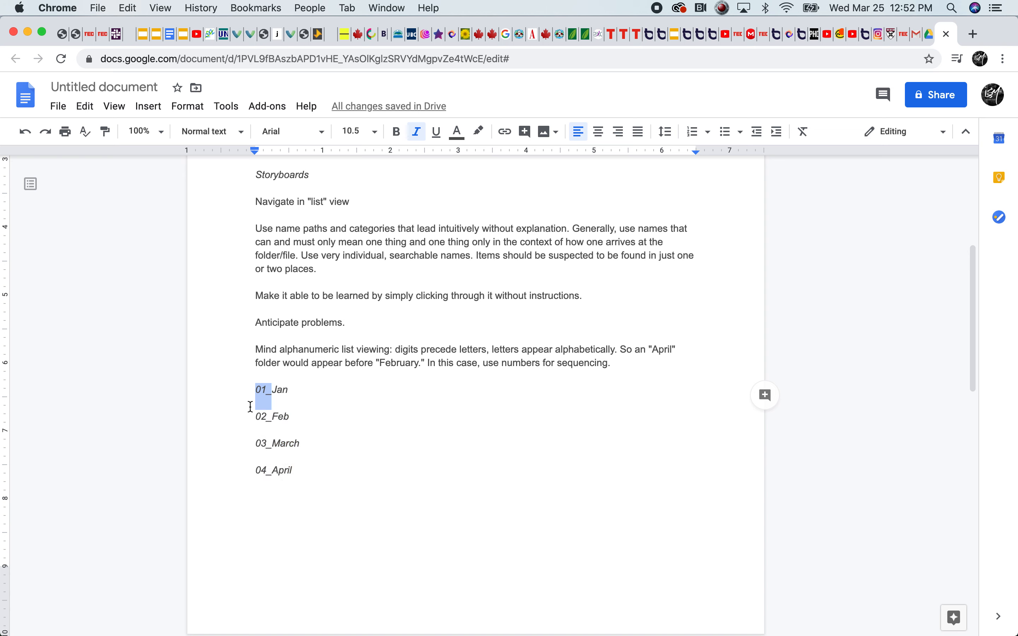
pyautogui.press('BackSpace')
pyautogui.moveTo(272, 416); pyautogui.dragTo(254, 417)
pyautogui.press('BackSpace')
pyautogui.press('BackSpace')
pyautogui.press('BackSpace')
pyautogui.press('BackSpace')
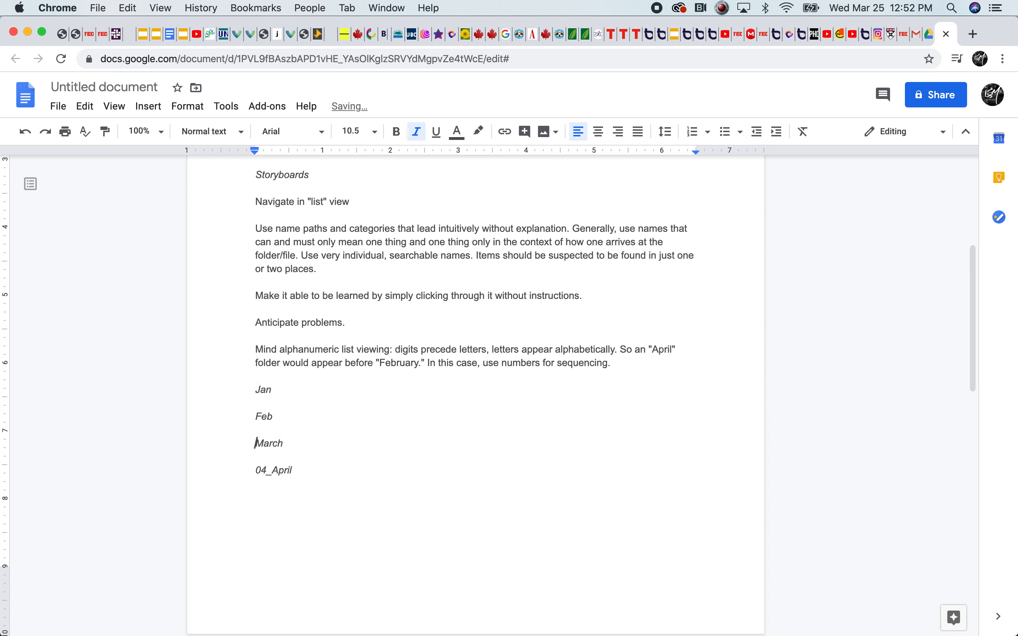
pyautogui.press('BackSpace')
pyautogui.press('BackSpace')
pyautogui.press('BackSpace')
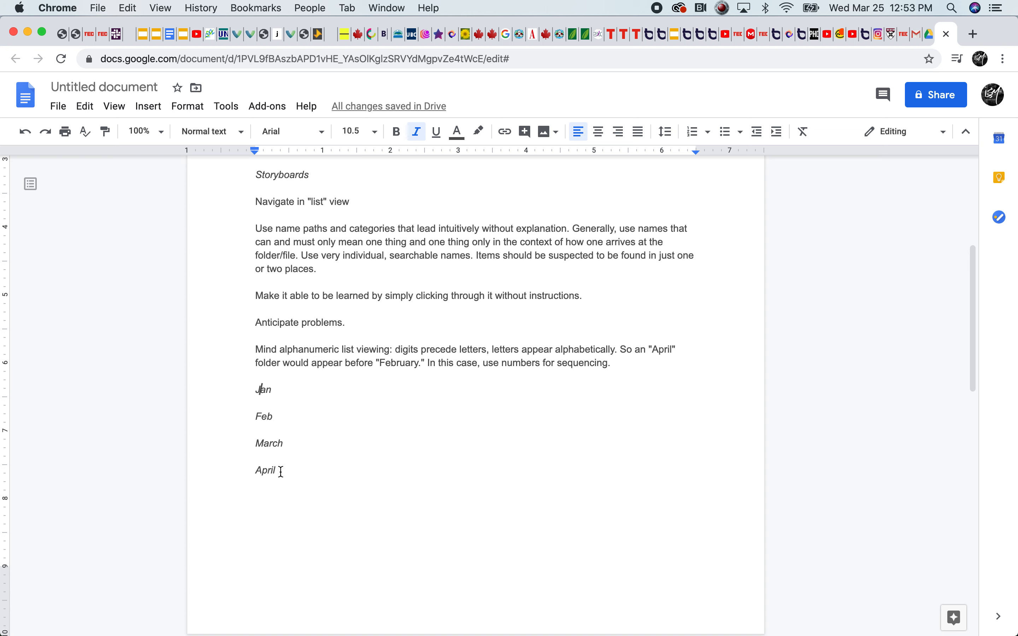
# Move April from the end of the month list to a new line above Jan
pyautogui.moveTo(280, 472); pyautogui.dragTo(230, 477)
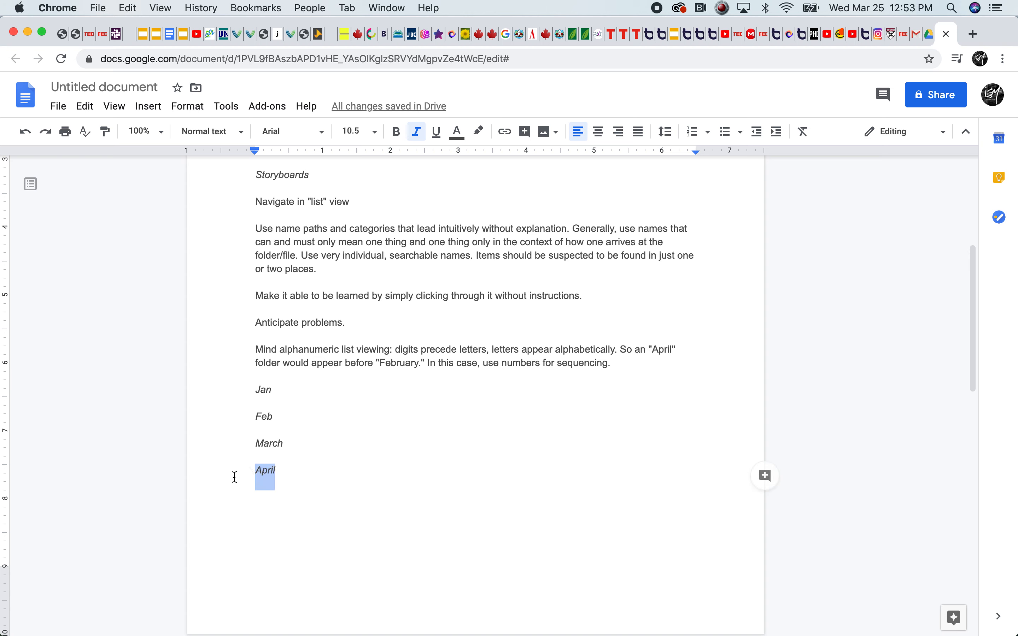
pyautogui.click(258, 475)
pyautogui.moveTo(293, 477); pyautogui.dragTo(245, 466)
pyautogui.press('BackSpace')
pyautogui.click(259, 389)
pyautogui.press('Return')
pyautogui.press('Up')
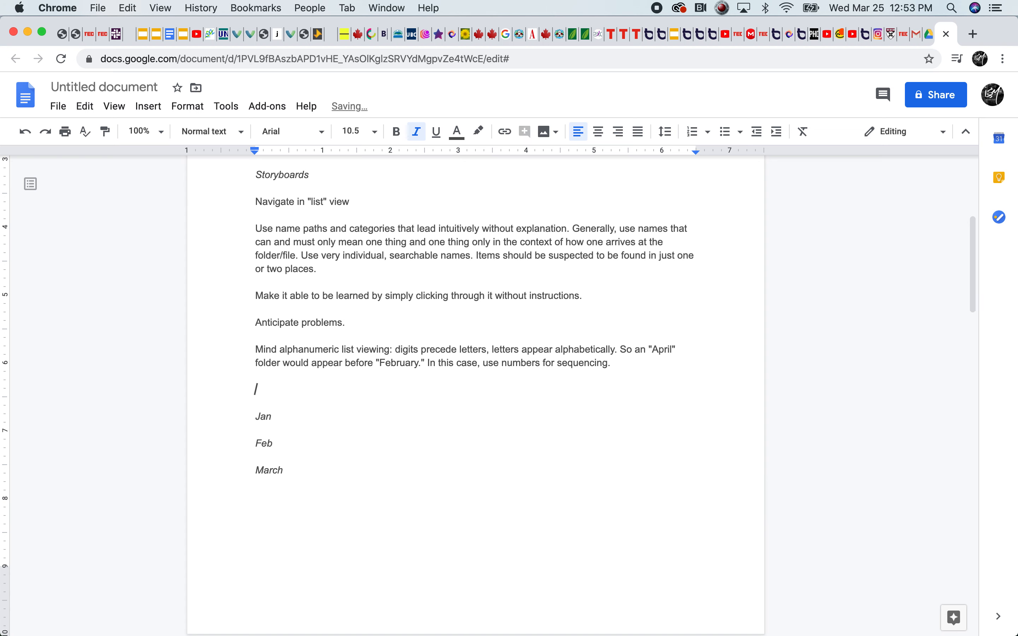
pyautogui.write('April')
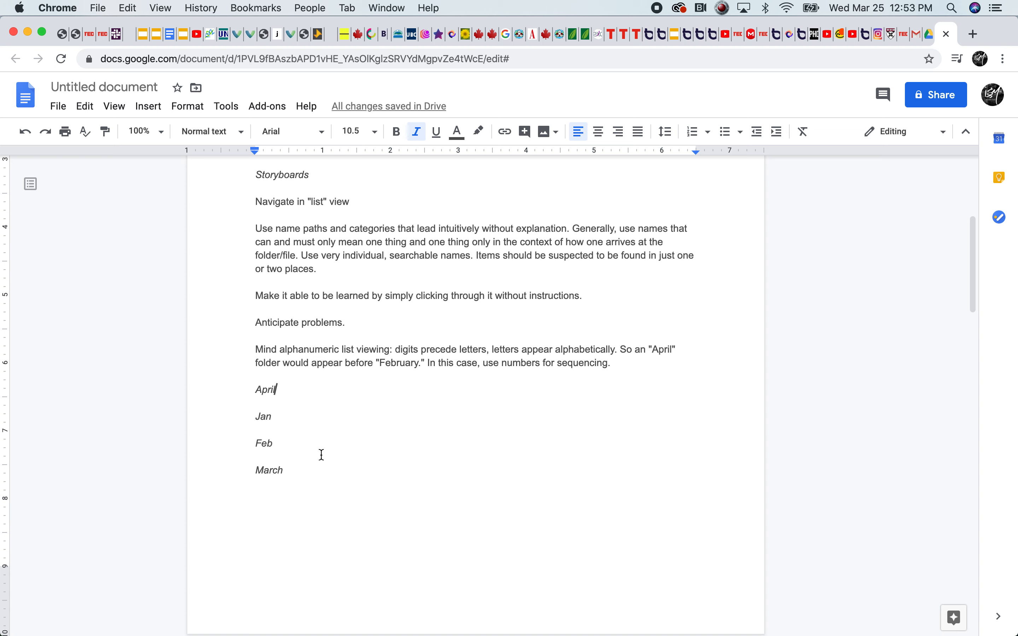
# Undo the move of April to the start of the month list
pyautogui.moveTo(29, 627)
pyautogui.press('BackSpace')
pyautogui.press('BackSpace')
pyautogui.press('BackSpace')
pyautogui.press('BackSpace')
pyautogui.press('BackSpace')
pyautogui.press('Delete')
pyautogui.press('super+z')
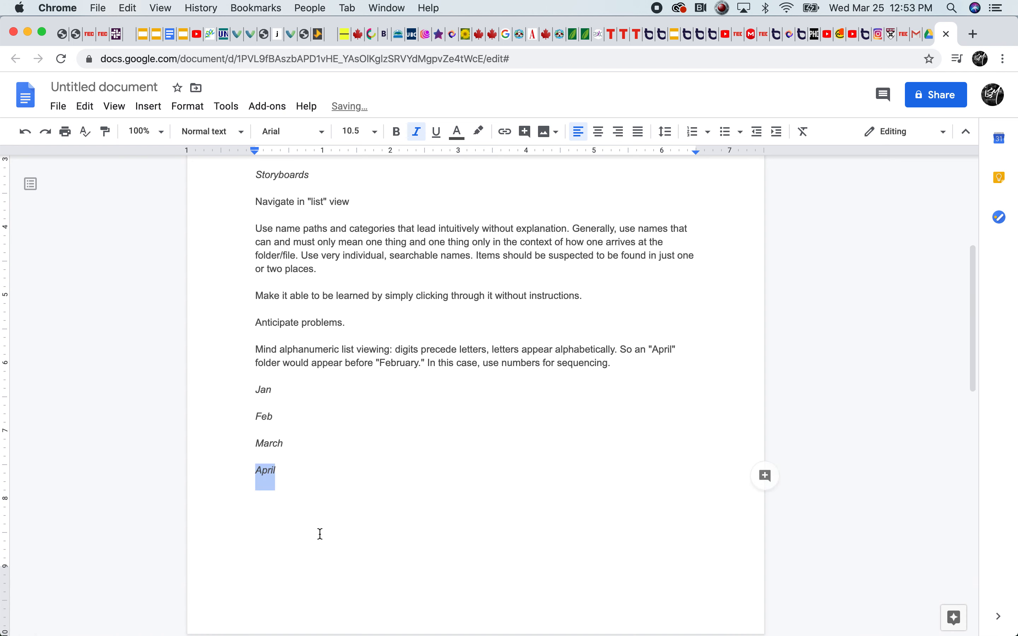
# Prefix the month entries with sequence numbers as 01_Jan, 02_Feb, 03_March and 04_April
pyautogui.click(255, 390)
pyautogui.write('01')
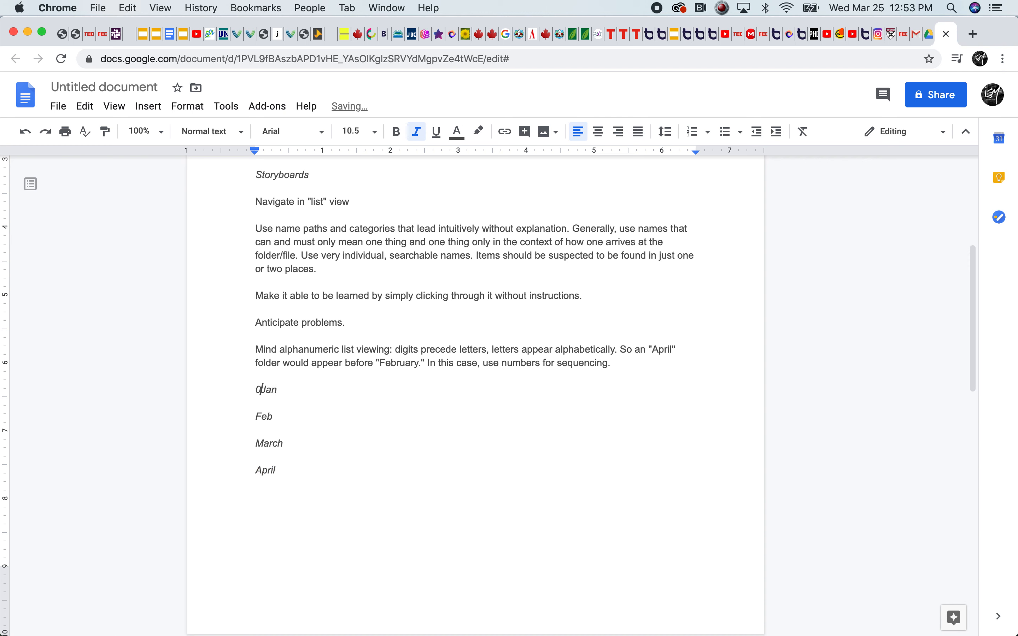
pyautogui.write('_')
pyautogui.press('Down')
pyautogui.press('super+Left')
pyautogui.write('02_')
pyautogui.press('Down')
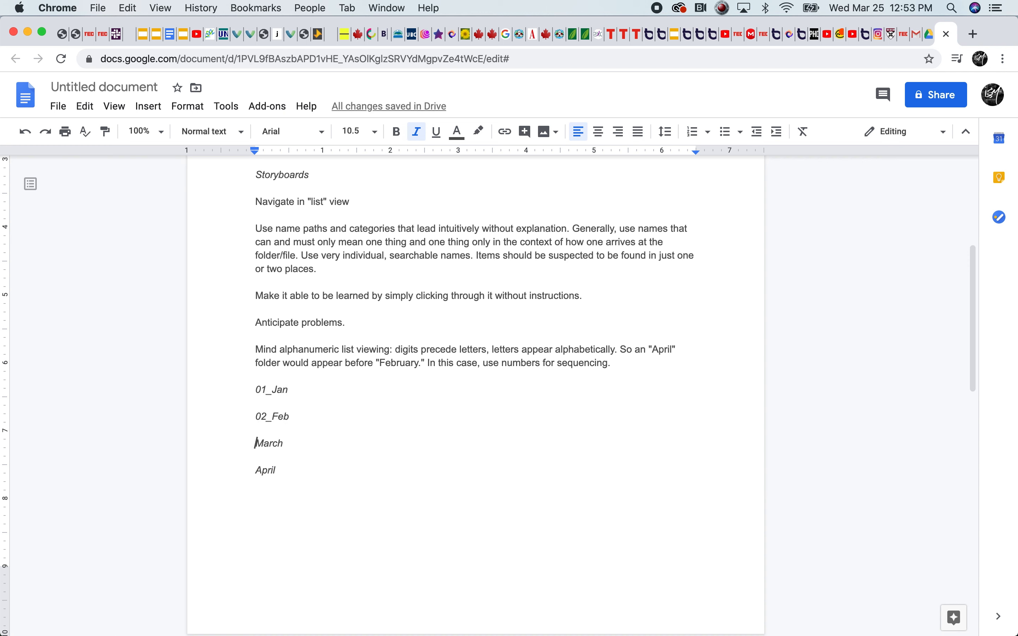
pyautogui.write('03_March ')
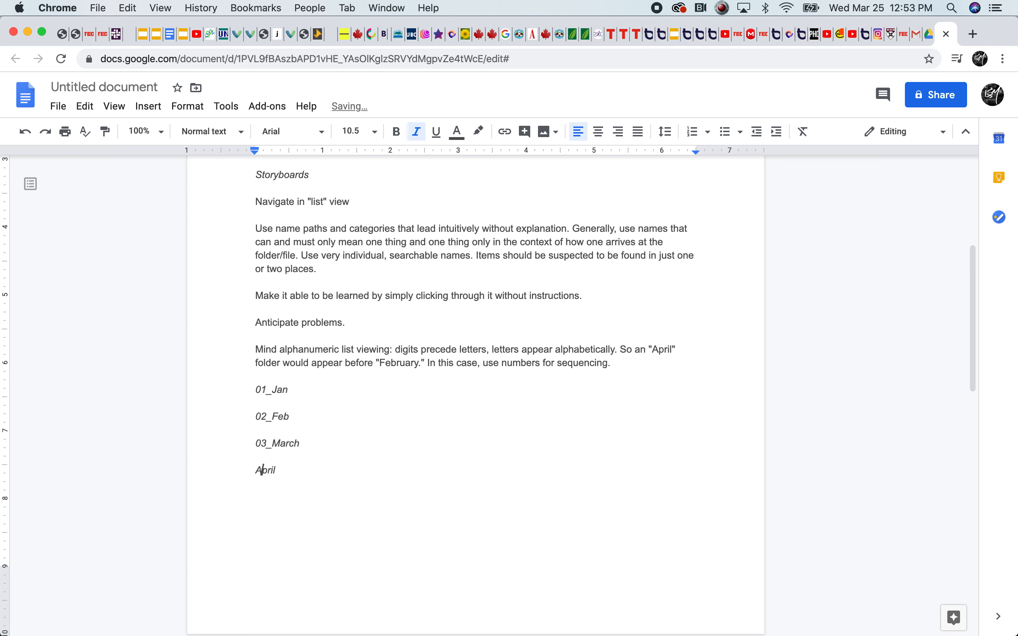
pyautogui.write('04_')
pyautogui.click(432, 441)
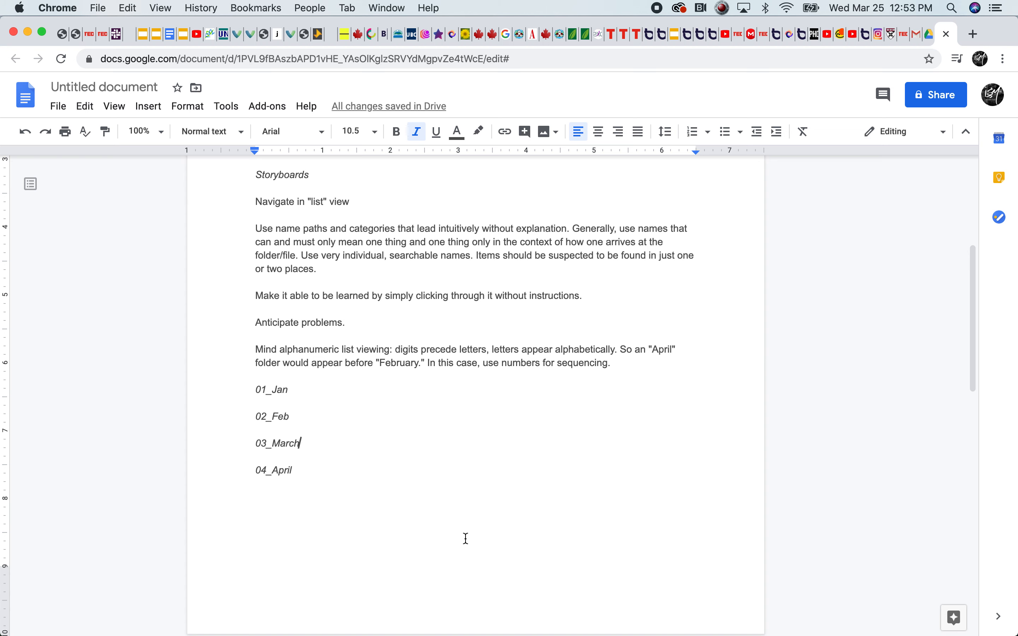
# Highlight the 01_ prefix of the January entry in the month list, then clear the selection
pyautogui.moveTo(277, 392); pyautogui.dragTo(274, 354)
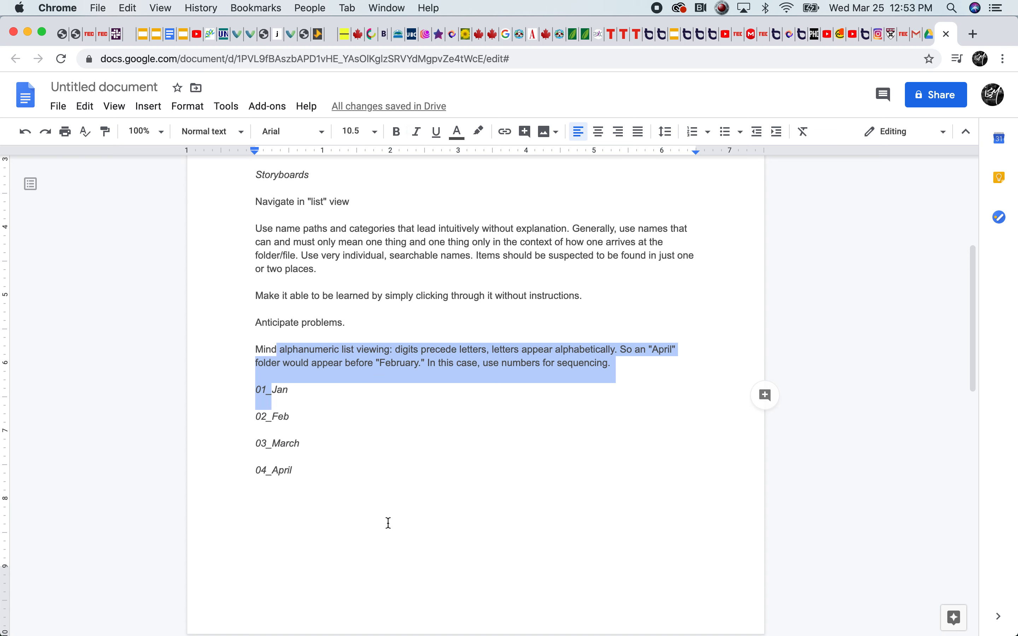
pyautogui.click(328, 460)
pyautogui.moveTo(271, 389); pyautogui.dragTo(255, 389)
pyautogui.click(327, 410)
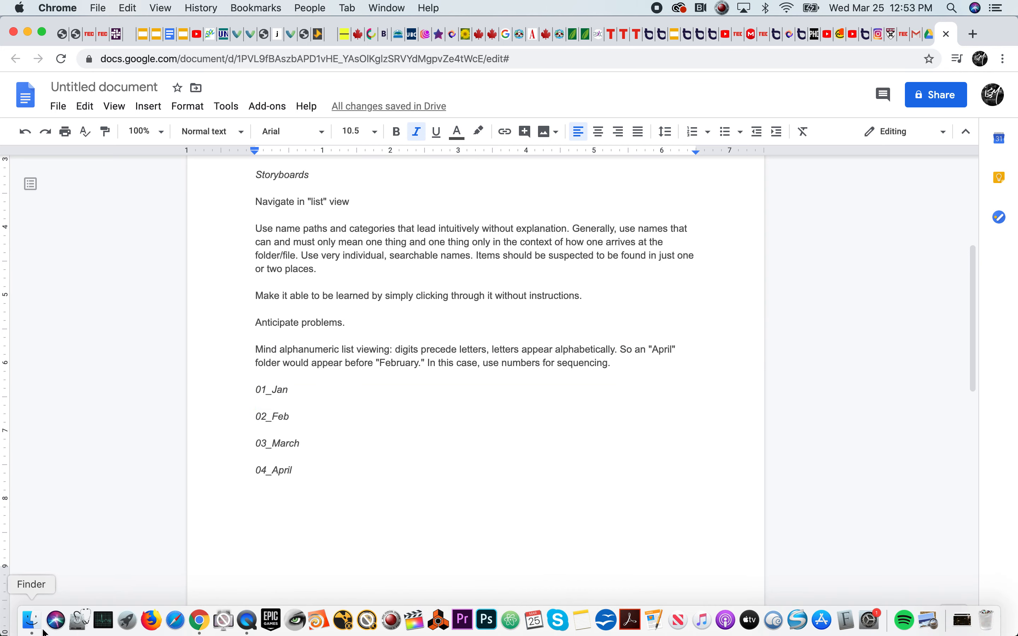
# Switch to Finder and browse from 03_Structure through SAMPLE_PROJECT and PRODUCTION into the VIDEO folder
pyautogui.click(31, 622)
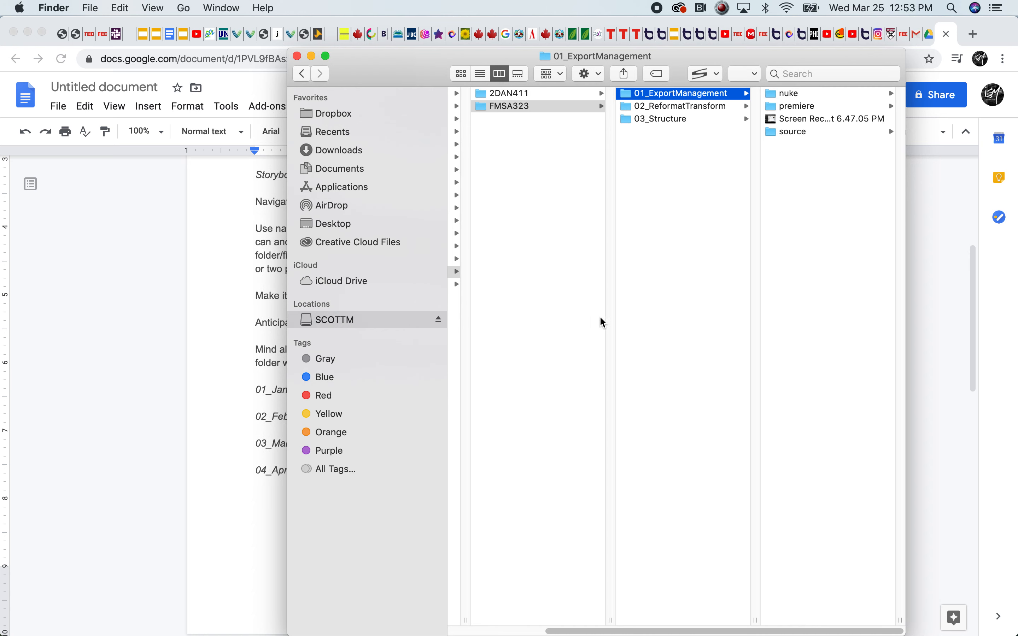
pyautogui.click(658, 119)
pyautogui.click(797, 94)
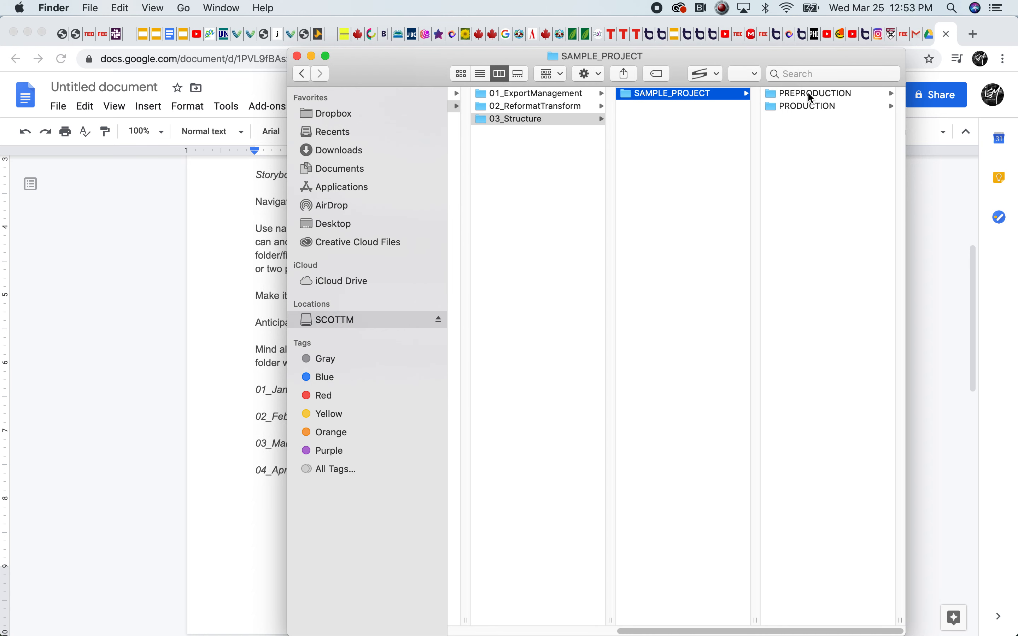
pyautogui.click(810, 107)
pyautogui.click(781, 106)
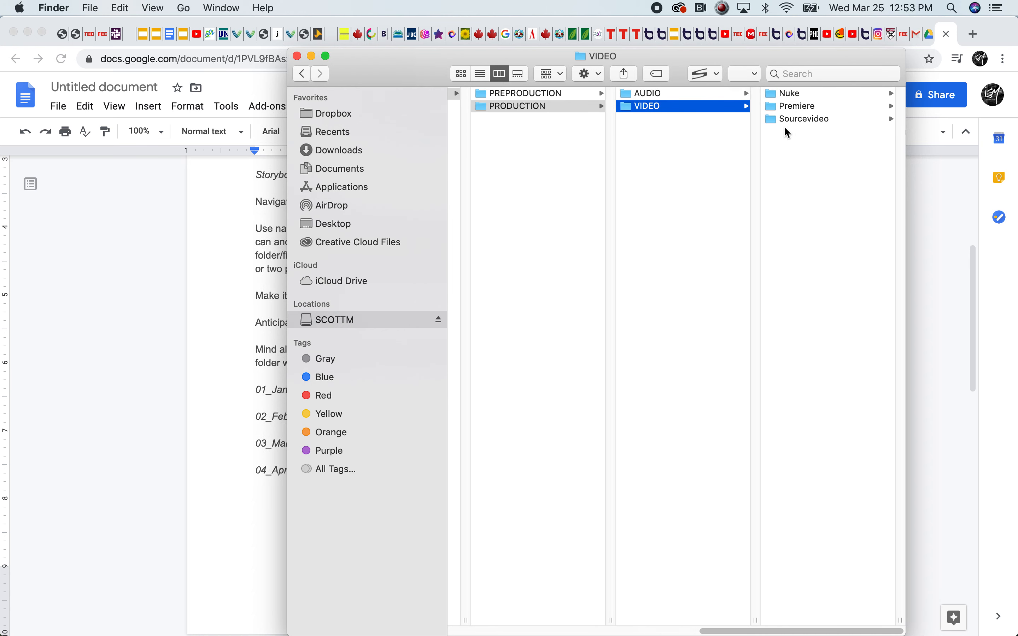
# Return to the Google Docs guide and review the zeros or underscores rule with its 00_Guidelines and _Guidelines examples
pyautogui.click(165, 532)
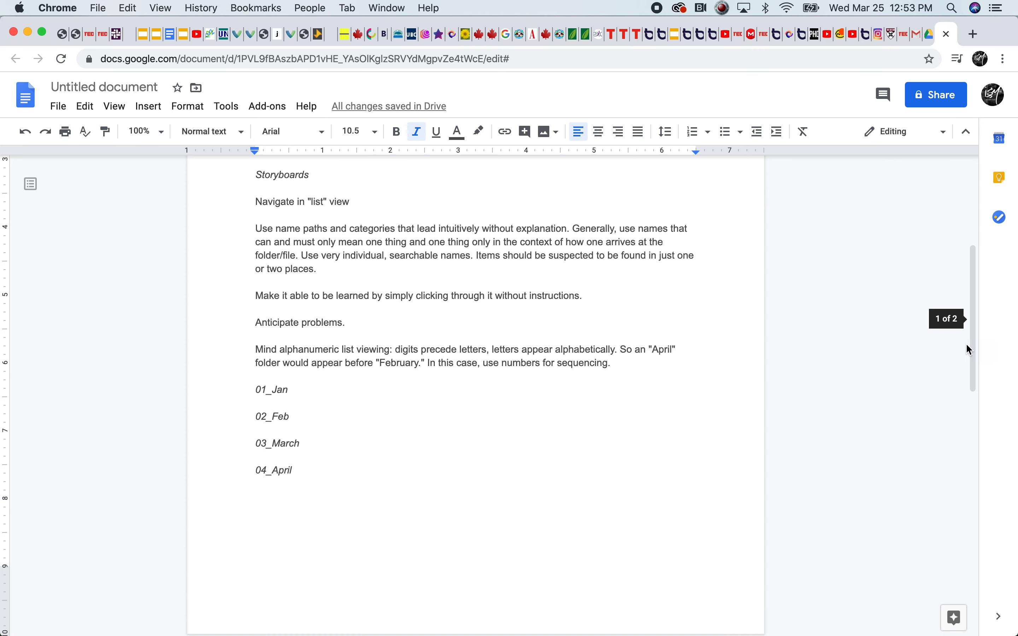
pyautogui.moveTo(973, 345); pyautogui.dragTo(942, 530)
pyautogui.moveTo(255, 179); pyautogui.dragTo(539, 238)
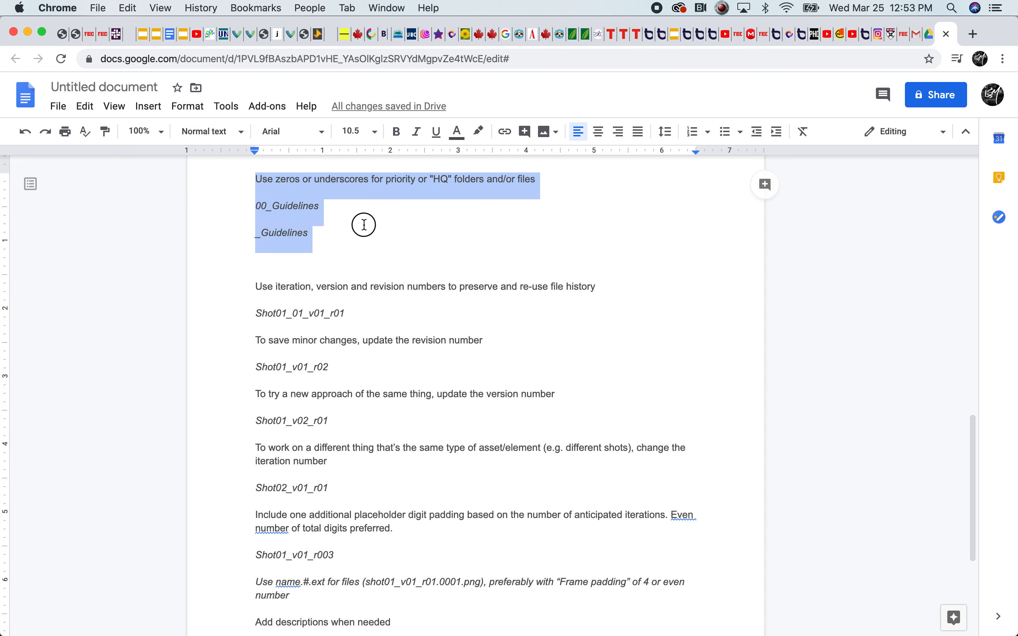
pyautogui.click(351, 221)
pyautogui.moveTo(302, 232); pyautogui.dragTo(244, 212)
pyautogui.click(311, 231)
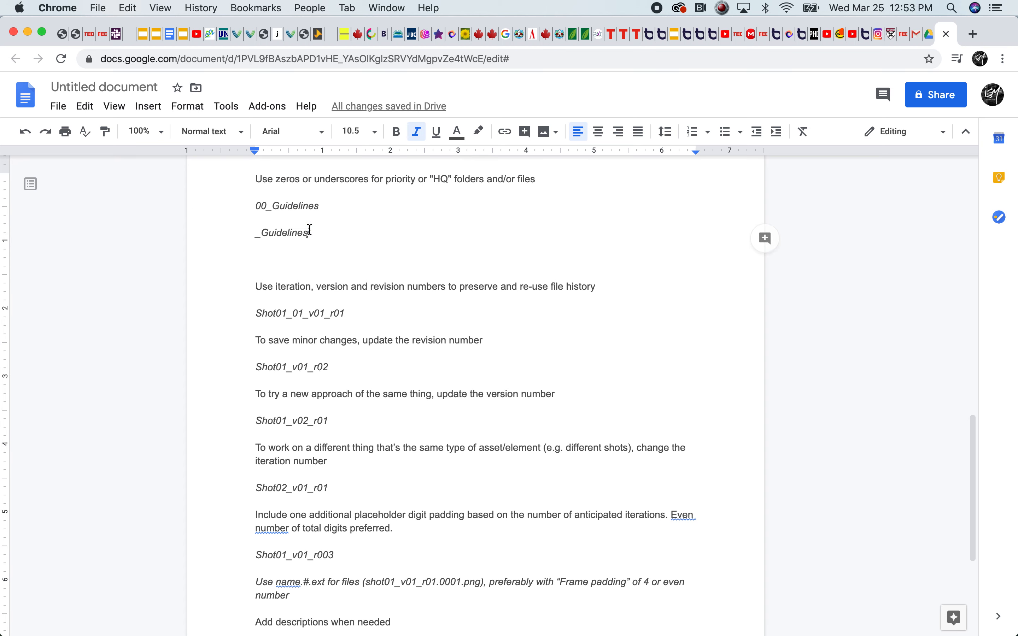
# Highlight the 00_Guidelines and _Guidelines examples and their 00 and underscore prefixes, then clear the selection
pyautogui.moveTo(310, 233); pyautogui.dragTo(200, 215)
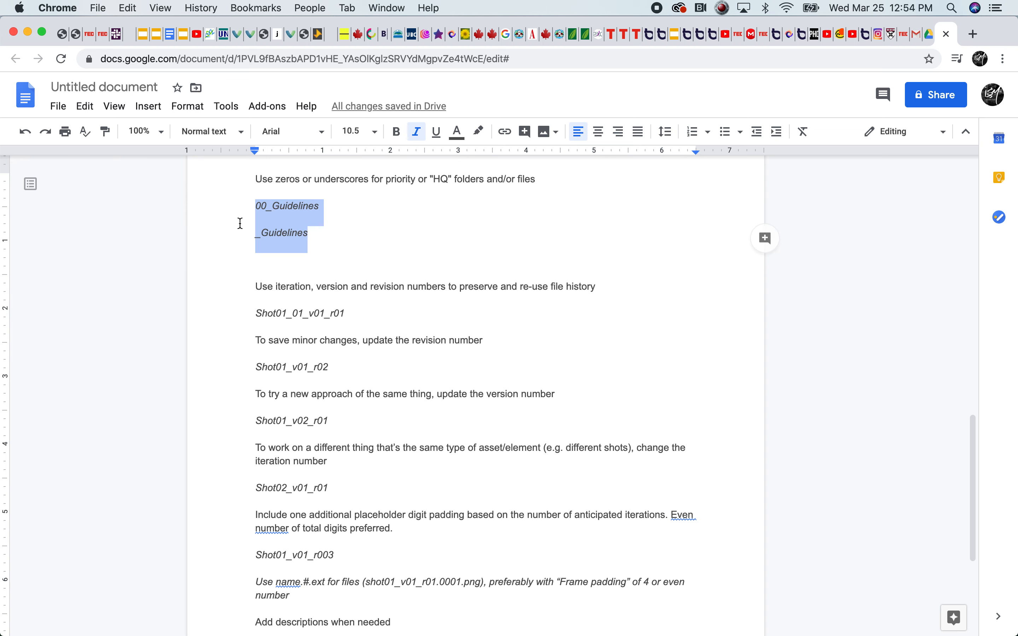
pyautogui.click(269, 208)
pyautogui.moveTo(271, 208); pyautogui.dragTo(253, 210)
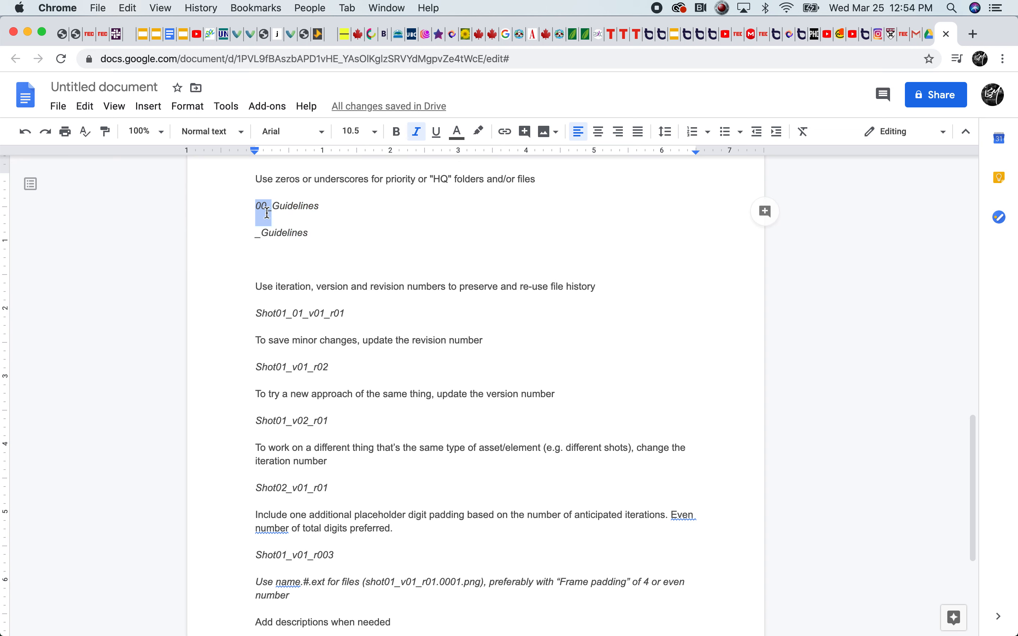
pyautogui.click(257, 207)
pyautogui.click(271, 208)
pyautogui.moveTo(260, 234)
pyautogui.mouseDown()
pyautogui.moveTo(241, 237)
pyautogui.moveTo(252, 234)
pyautogui.mouseUp()
pyautogui.click(262, 236)
pyautogui.click(267, 236)
pyautogui.click(297, 231)
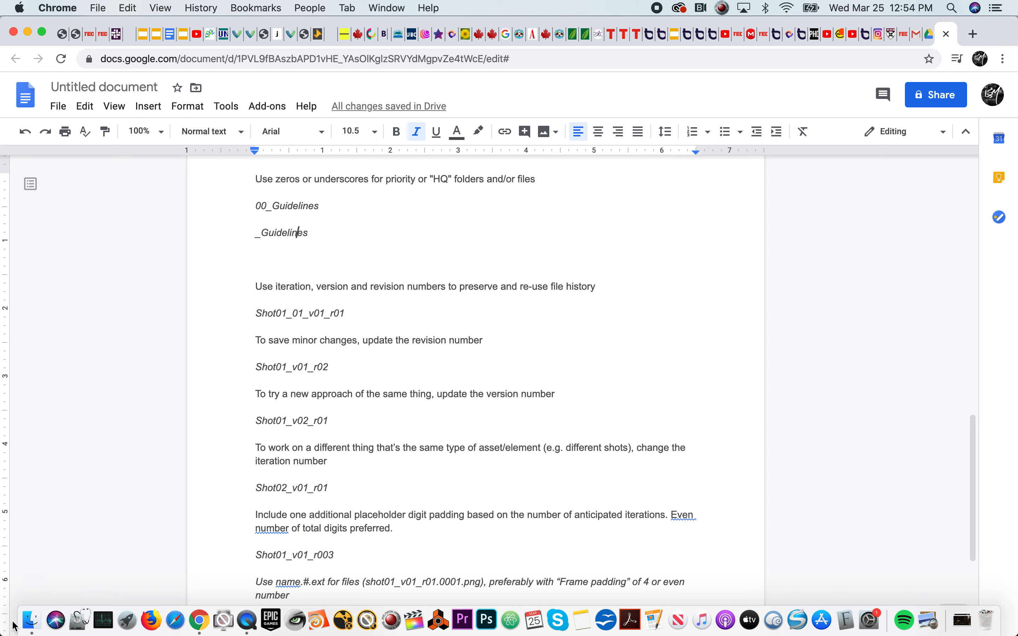
# Switch to Finder and browse back to the Tutorials folder, opening FMSA323 and its 03_Structure subfolder
pyautogui.click(29, 627)
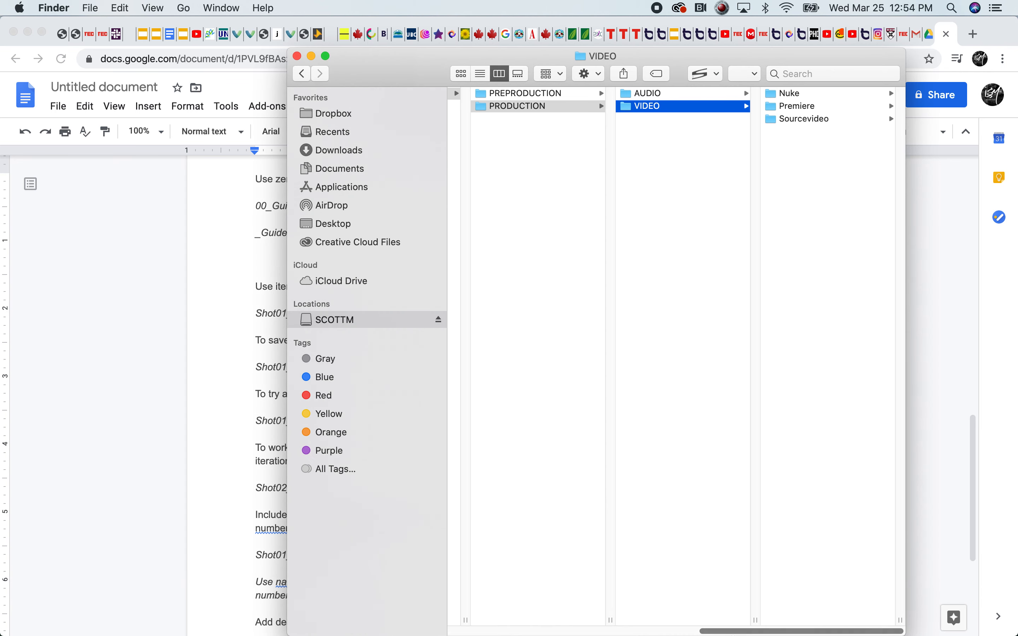
pyautogui.moveTo(734, 631); pyautogui.dragTo(525, 550)
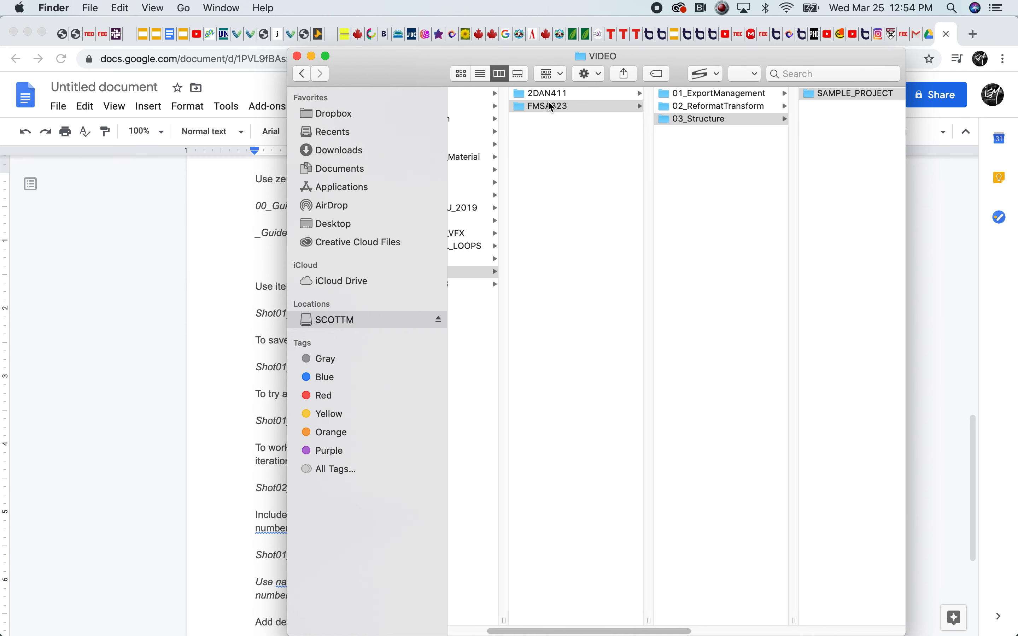
pyautogui.hscroll(-3, 575, 150)
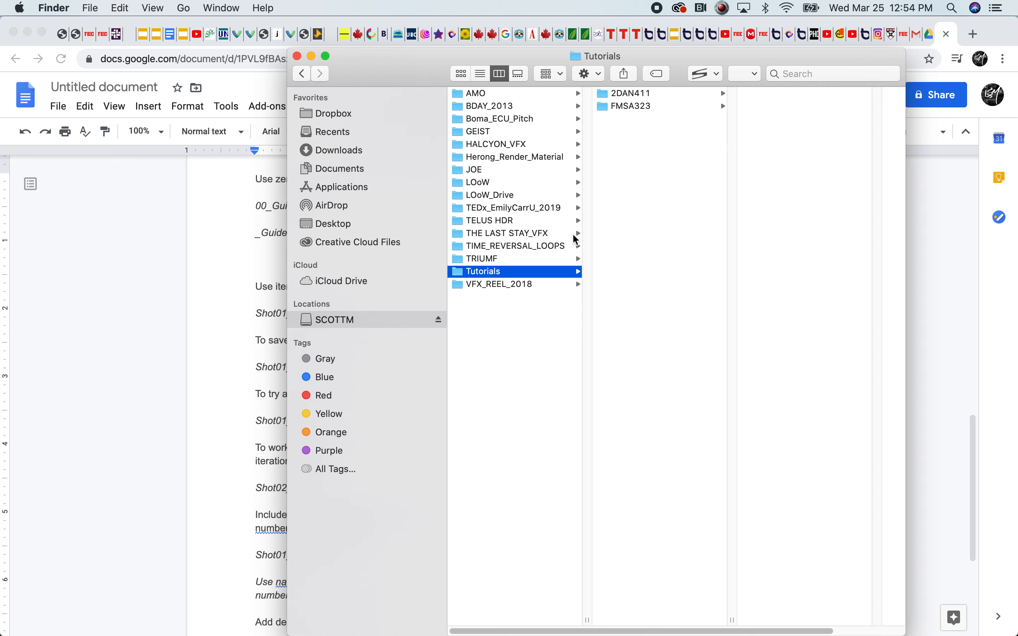
pyautogui.click(609, 110)
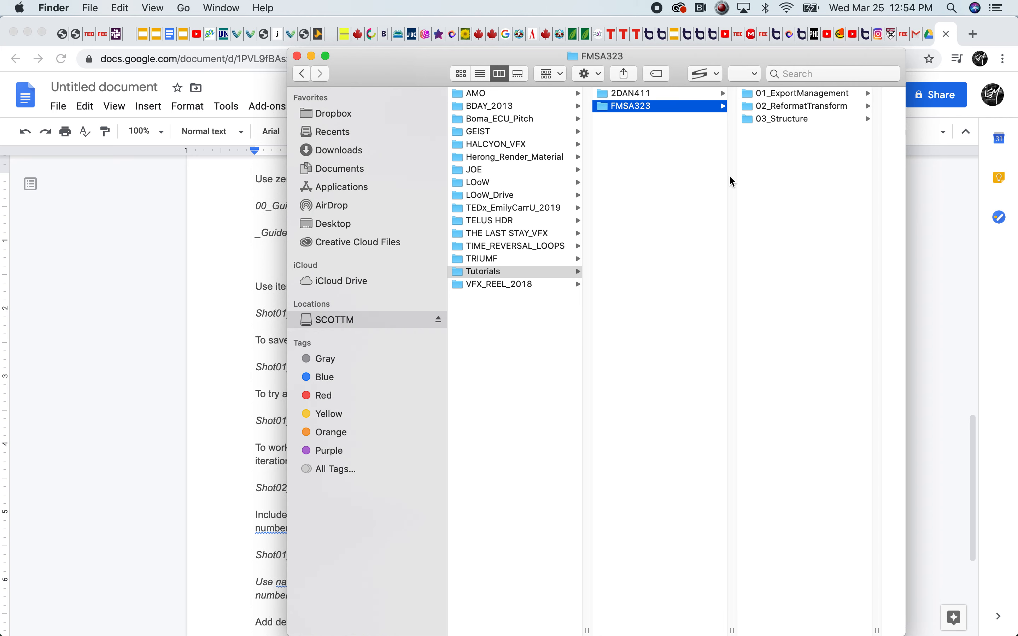
pyautogui.click(753, 120)
# Create a folder named 00_Guidelines inside Tutorials, alongside 2DAN411 and FMSA323
pyautogui.click(484, 107)
pyautogui.rightClick(544, 158)
pyautogui.click(575, 168)
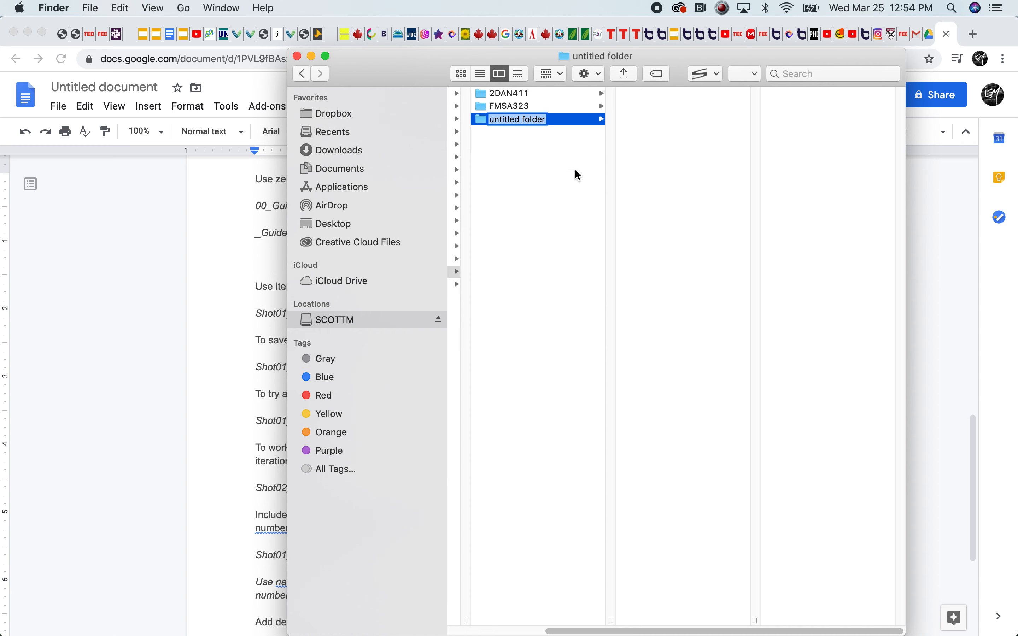
pyautogui.write('0')
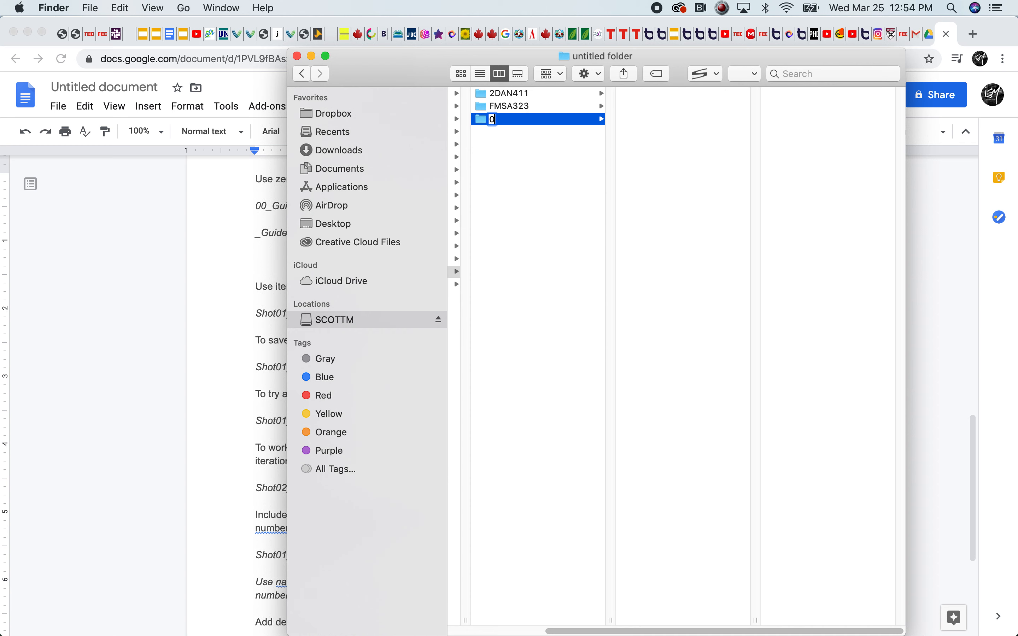
pyautogui.write('0_Guidelines')
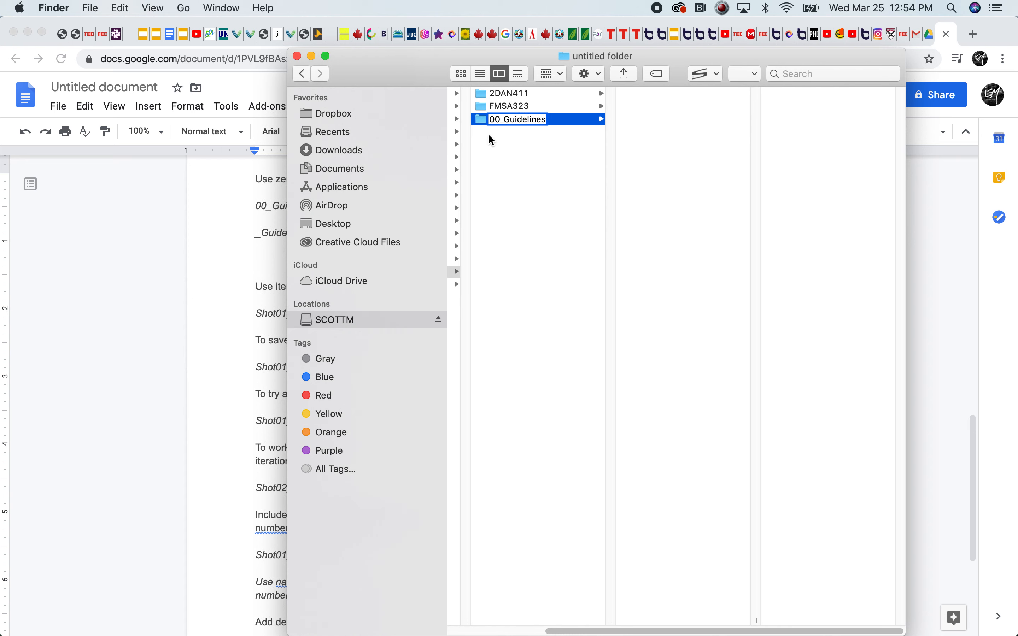
pyautogui.click(511, 119)
pyautogui.press('Return')
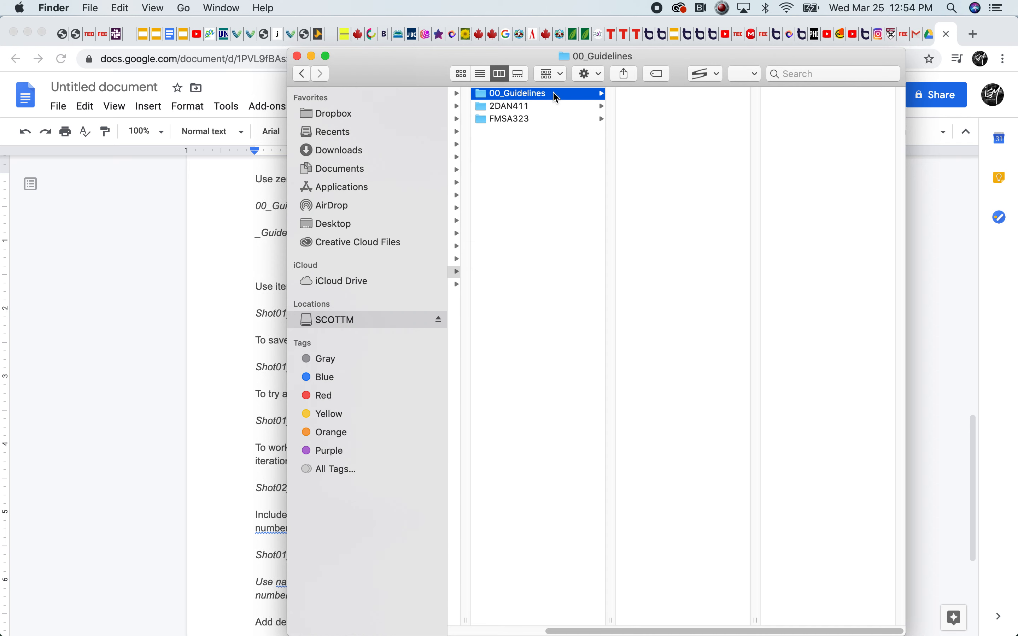
# Delete the 00_Guidelines folder from Tutorials and return to the Google Docs guide
pyautogui.press('super+BackSpace')
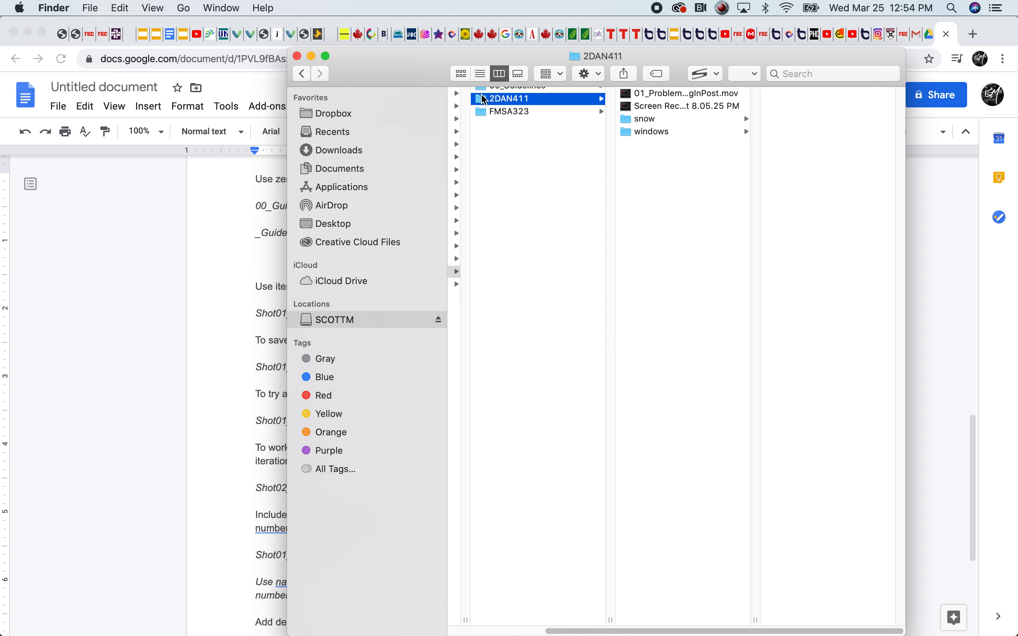
pyautogui.click(504, 107)
pyautogui.click(175, 544)
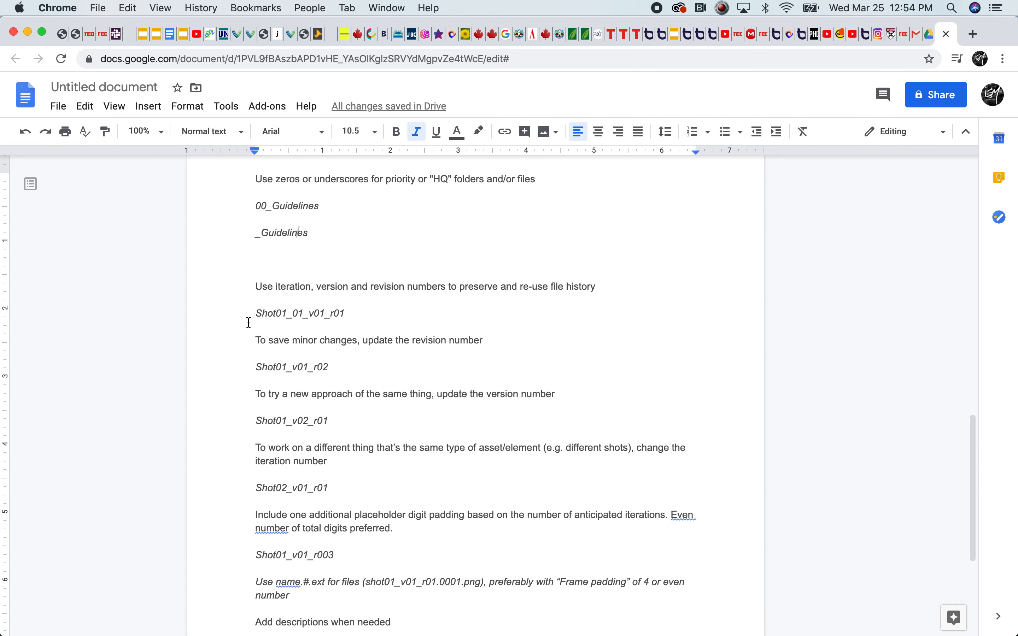
# Find the rule on iteration, version and revision numbers and highlight its key wording
pyautogui.scroll(-5, 452, 304)
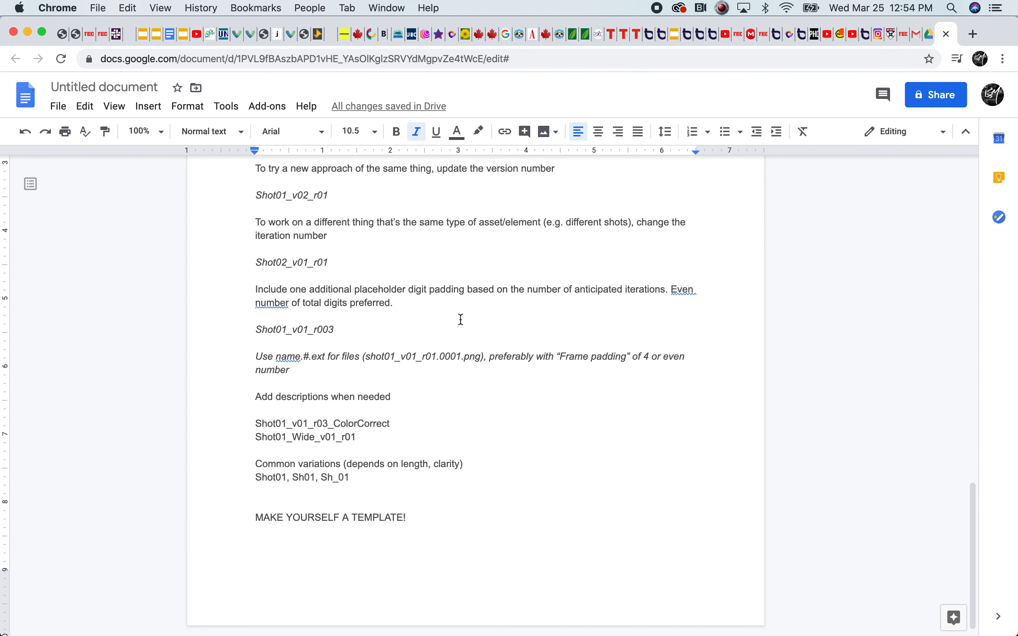
pyautogui.moveTo(975, 513); pyautogui.dragTo(974, 481)
pyautogui.click(295, 179)
pyautogui.moveTo(316, 178); pyautogui.dragTo(487, 180)
pyautogui.click(293, 212)
# Point out the version and revision parts of the Shot01_01_v01_r01 example by highlighting v01 and placing the cursor at r01
pyautogui.moveTo(309, 203); pyautogui.dragTo(316, 203)
pyautogui.click(318, 202)
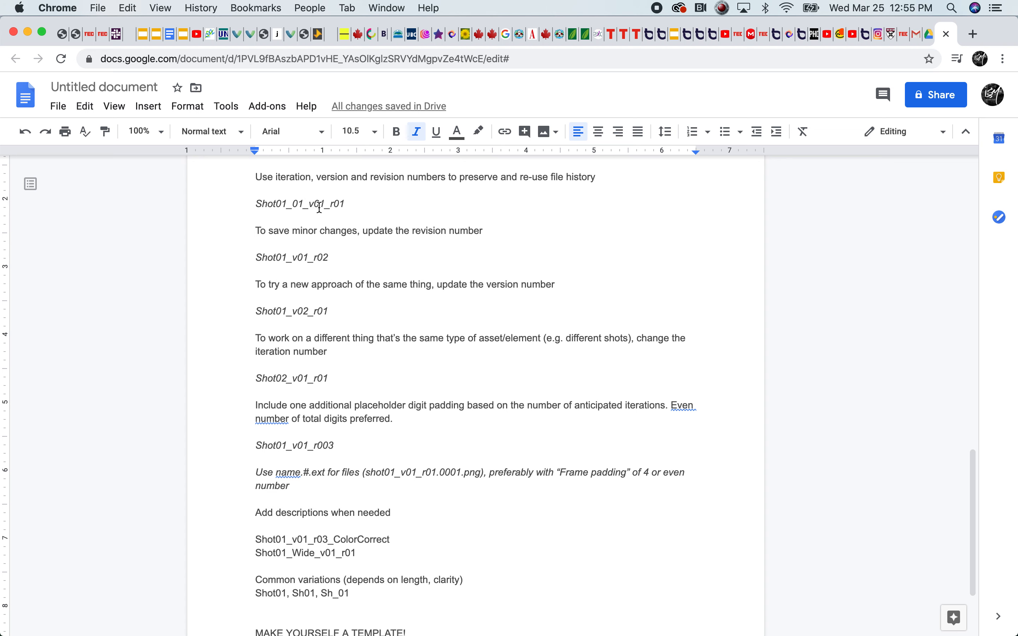
pyautogui.click(334, 204)
pyautogui.moveTo(310, 205); pyautogui.dragTo(314, 205)
pyautogui.click(333, 204)
pyautogui.click(359, 205)
pyautogui.press('super+i')
pyautogui.click(353, 206)
# Highlight the Shot01 name and the v01 version part in the Shot01_01_v01_r01 example
pyautogui.moveTo(255, 204); pyautogui.dragTo(283, 203)
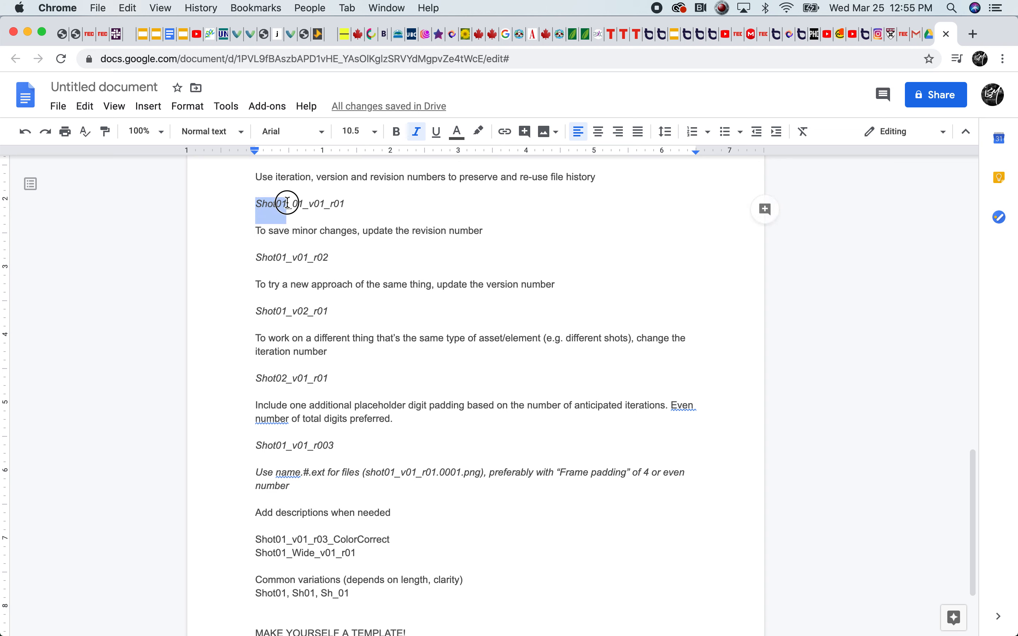
pyautogui.click(284, 202)
pyautogui.moveTo(323, 205); pyautogui.dragTo(311, 206)
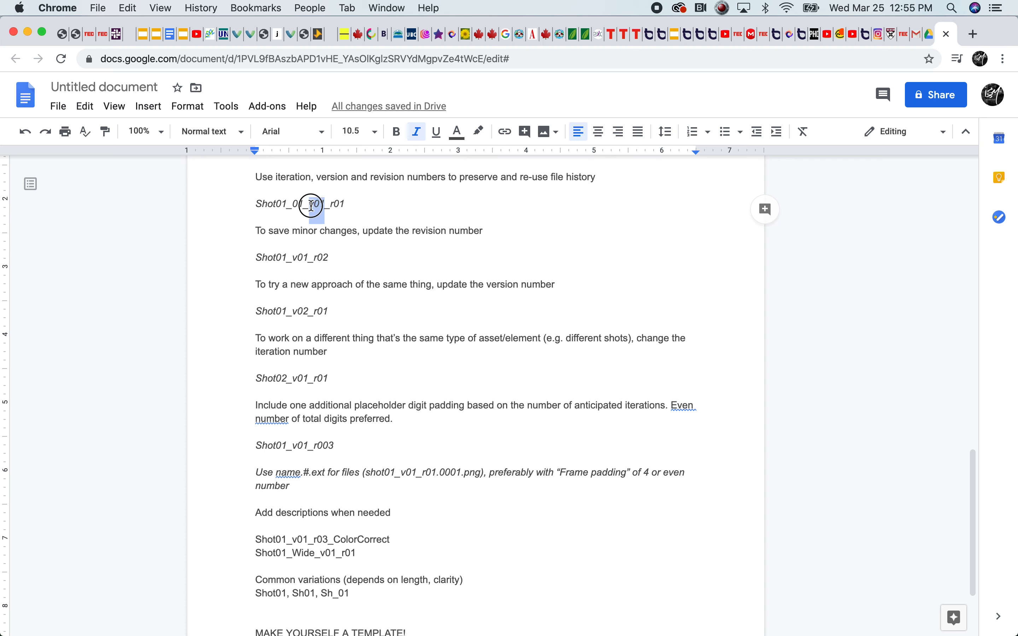
pyautogui.click(314, 205)
pyautogui.moveTo(326, 204); pyautogui.dragTo(310, 205)
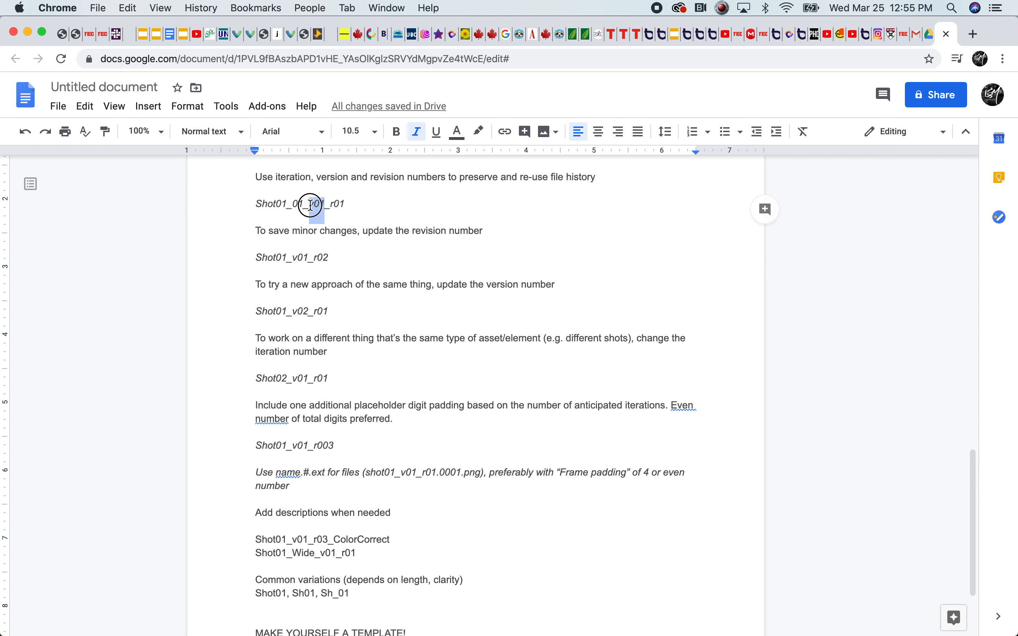
pyautogui.click(344, 204)
# Compare revision numbers by highlighting r02 in Shot01_v01_r02 and r01 in Shot01_01_v01_r01
pyautogui.moveTo(294, 259)
pyautogui.mouseDown()
pyautogui.moveTo(332, 257)
pyautogui.moveTo(302, 256)
pyautogui.moveTo(330, 257)
pyautogui.moveTo(314, 258)
pyautogui.mouseUp()
pyautogui.click(290, 257)
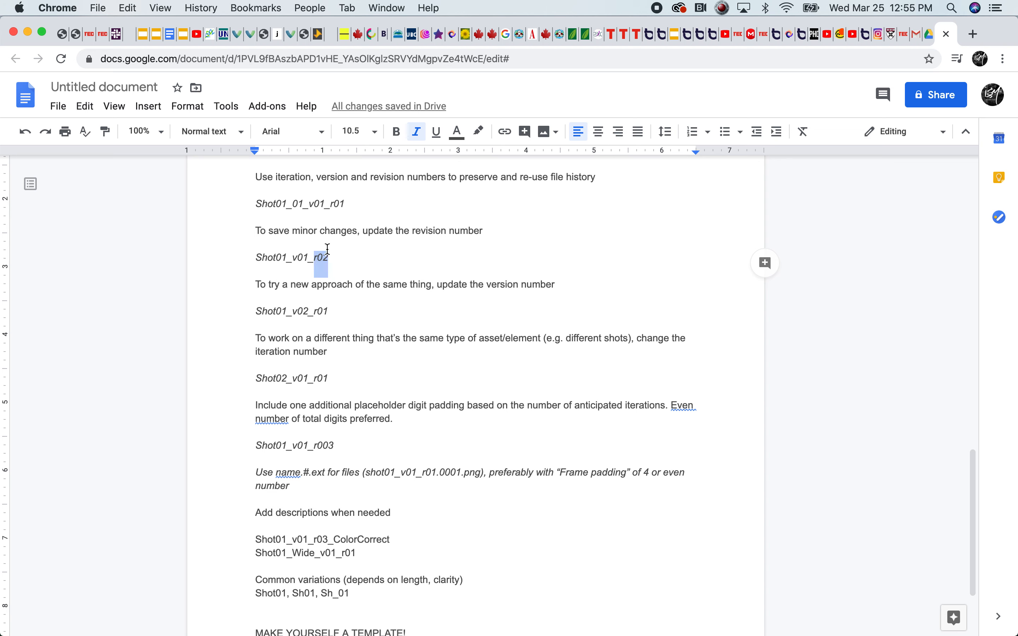
pyautogui.click(331, 255)
pyautogui.moveTo(343, 205); pyautogui.dragTo(334, 205)
pyautogui.click(289, 284)
# Compare version numbers by alternately highlighting v02 in Shot01_v02_r01 and v01 in Shot01_v01_r02
pyautogui.scroll(1, 292, 314)
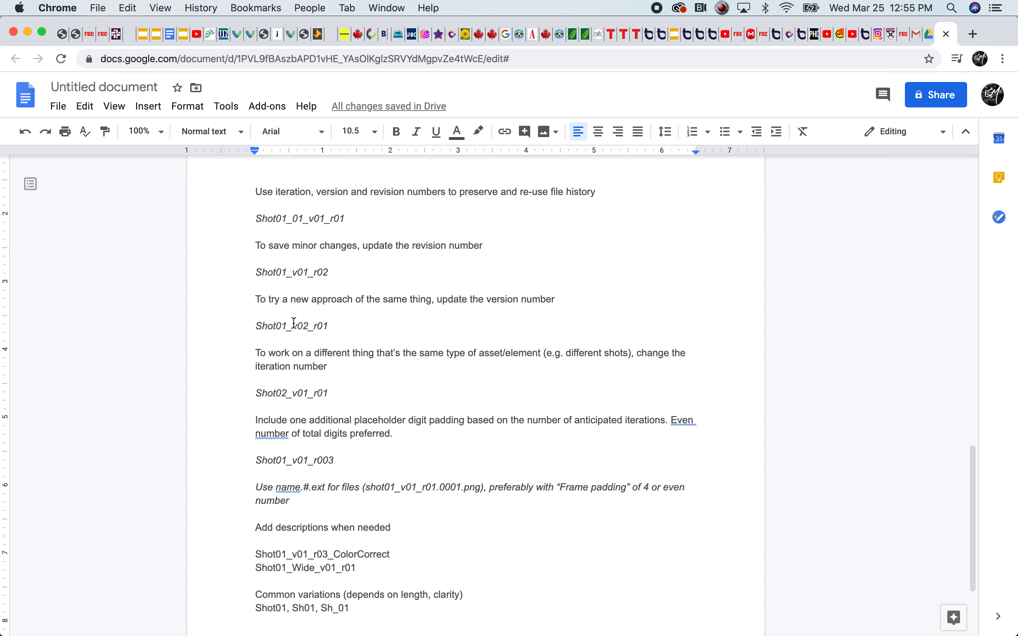
pyautogui.moveTo(308, 327); pyautogui.dragTo(293, 328)
pyautogui.click(283, 329)
pyautogui.moveTo(308, 273); pyautogui.dragTo(293, 272)
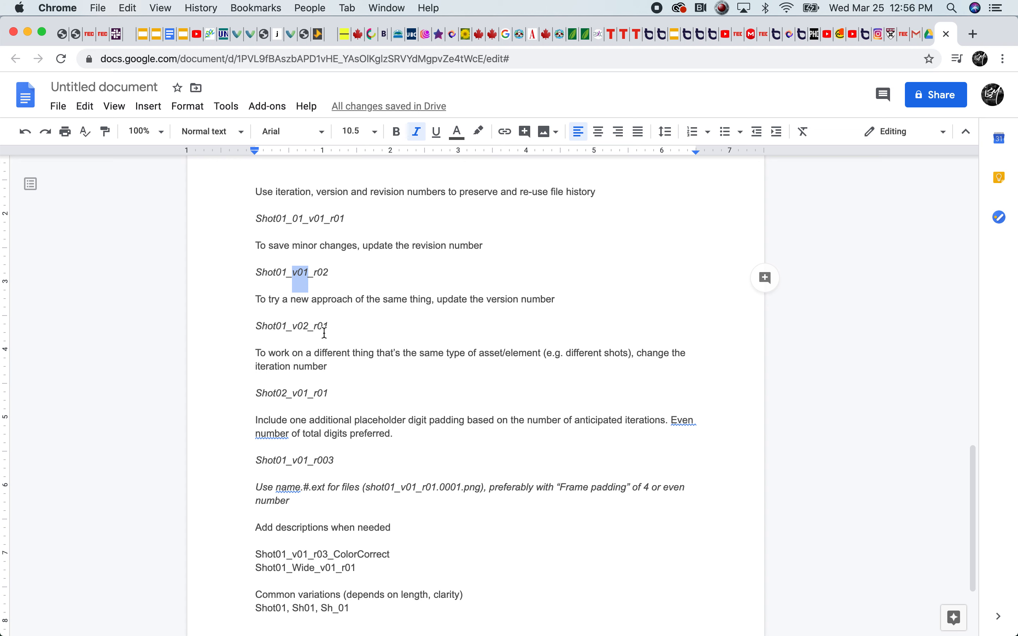
pyautogui.click(303, 327)
pyautogui.moveTo(309, 321); pyautogui.dragTo(287, 335)
pyautogui.moveTo(311, 274); pyautogui.dragTo(287, 274)
pyautogui.moveTo(310, 329); pyautogui.dragTo(293, 327)
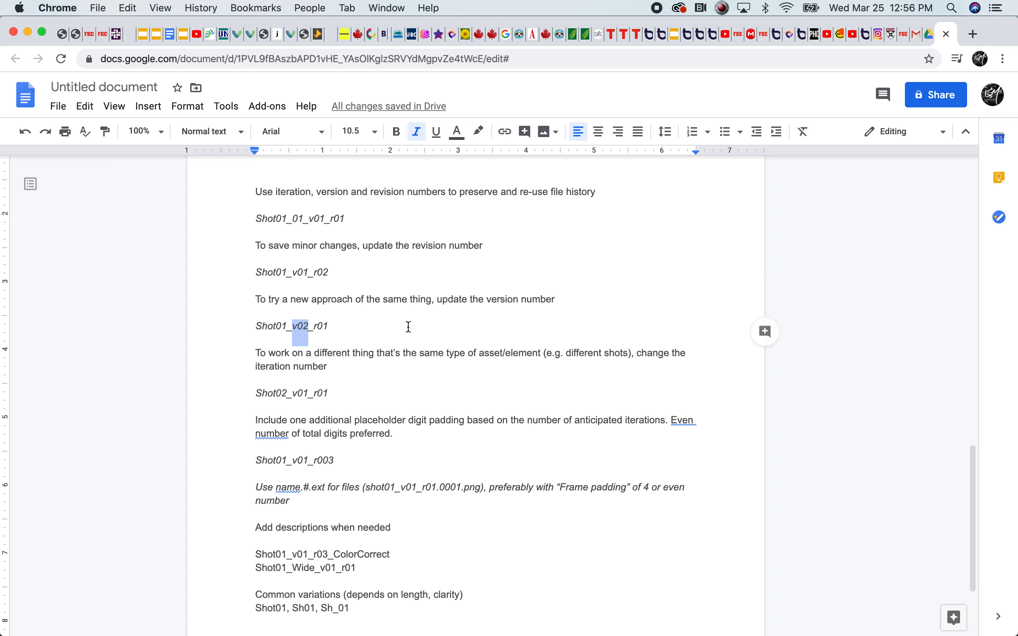
pyautogui.click(349, 327)
pyautogui.moveTo(307, 326)
pyautogui.mouseDown()
pyautogui.moveTo(290, 328)
pyautogui.moveTo(317, 327)
pyautogui.moveTo(297, 327)
pyautogui.mouseUp()
pyautogui.doubleClick(337, 326)
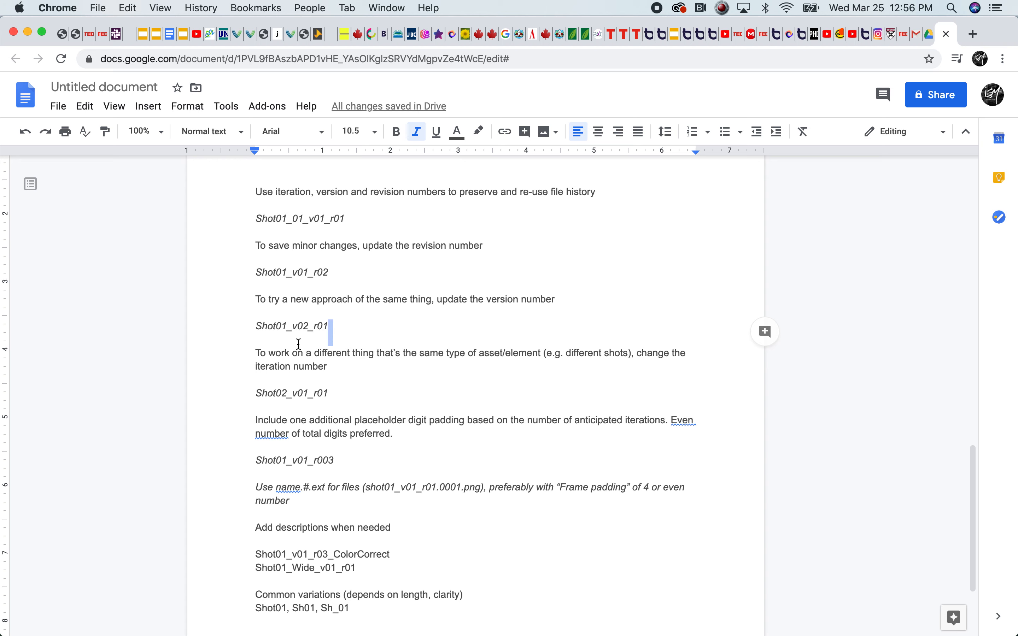
# Append _bluetreatment to the Shot01_v02_r01 example and _redtreatment to the Shot01_v01_r02 example
pyautogui.click(327, 330)
pyautogui.write('_')
pyautogui.write('blue')
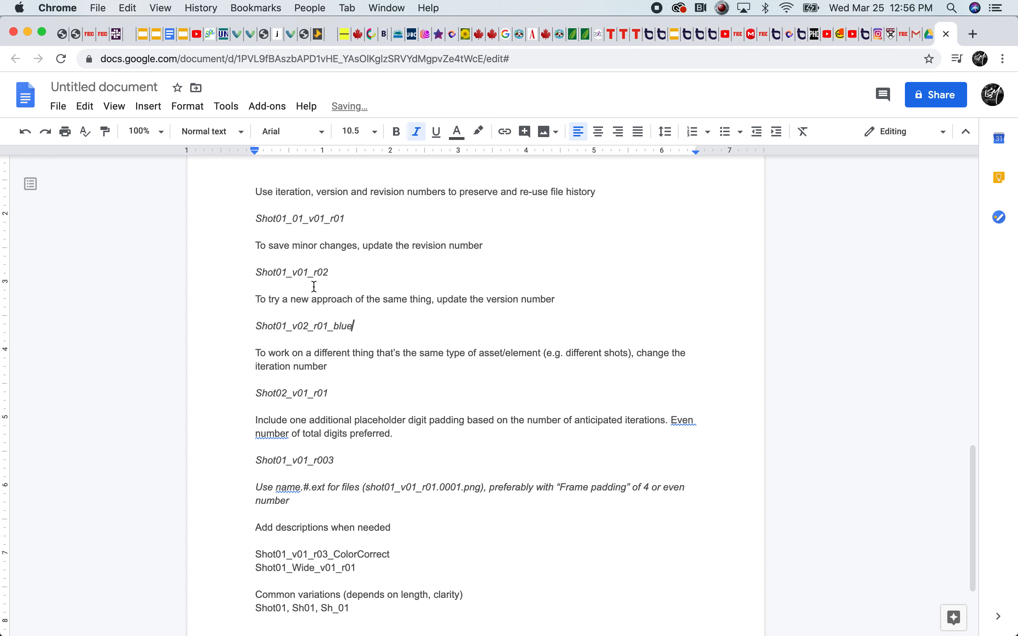
pyautogui.write('treatment')
pyautogui.click(350, 279)
pyautogui.write('_redtreatment')
# Remove the _redtreatment and _bluetreatment suffixes from the two shot name examples
pyautogui.moveTo(391, 277); pyautogui.dragTo(330, 274)
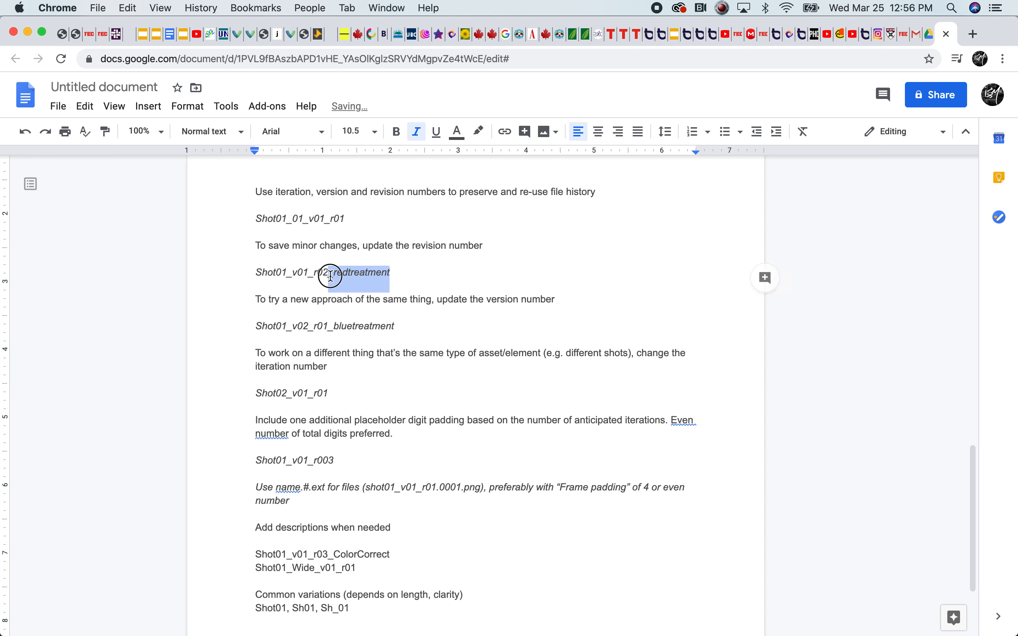
pyautogui.press('BackSpace')
pyautogui.moveTo(397, 327); pyautogui.dragTo(329, 326)
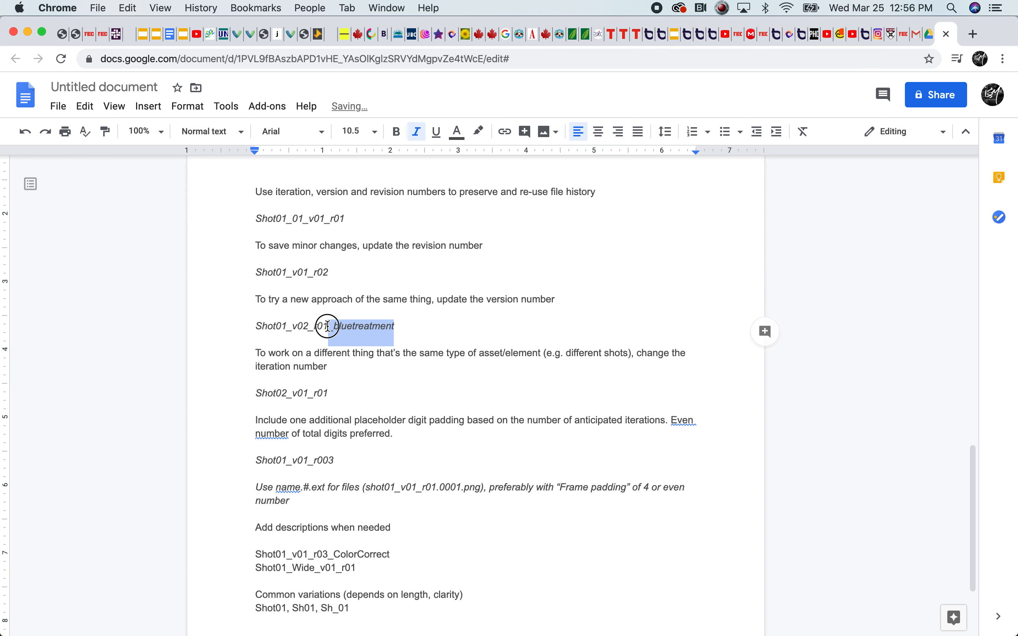
pyautogui.press('BackSpace')
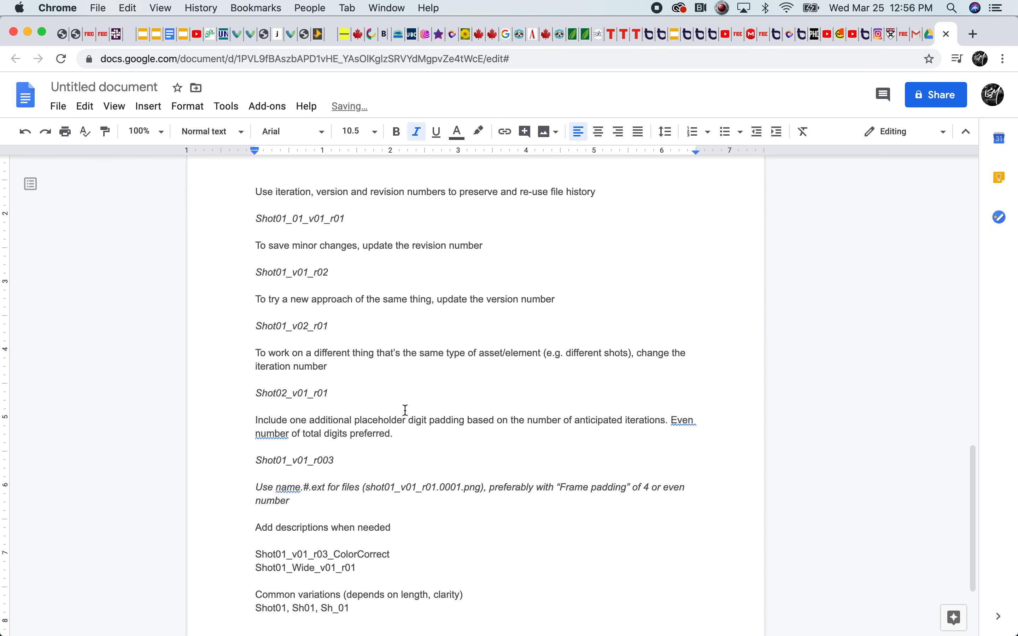
# Delete the extra 01_ from the first shot name example so it reads Shot01_v01_r01
pyautogui.click(314, 368)
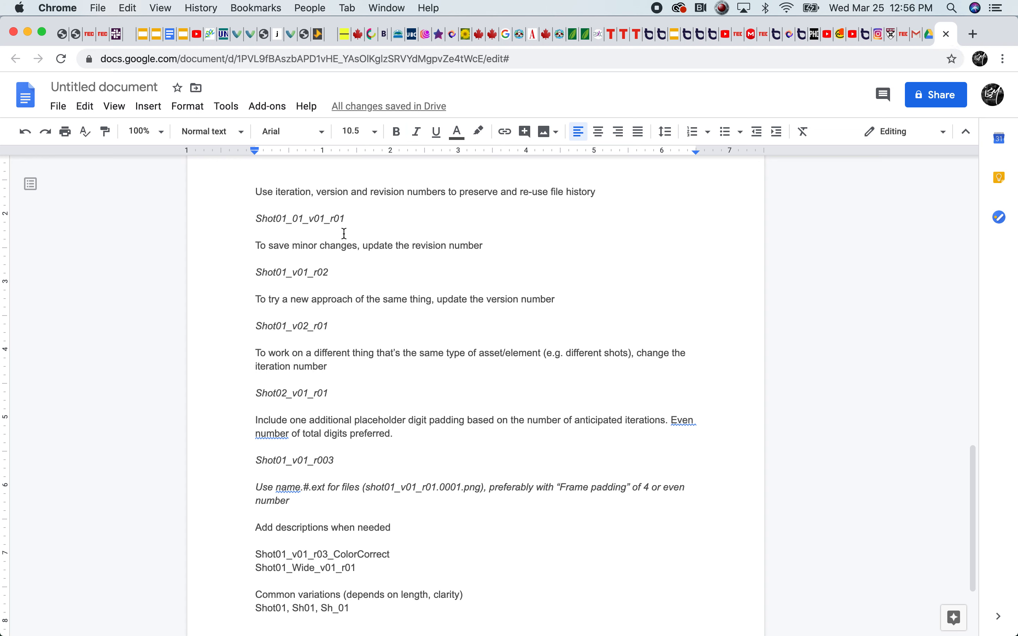
pyautogui.click(302, 218)
pyautogui.press('BackSpace')
pyautogui.press('BackSpace')
pyautogui.press('BackSpace')
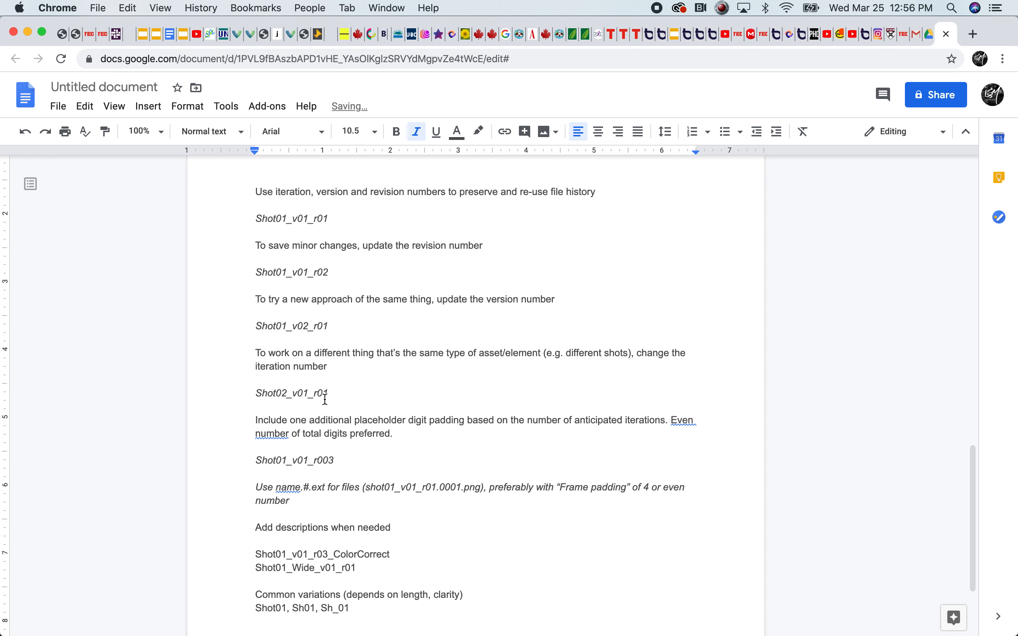
# Highlight the wording about the same type of asset/element and different shots in the iteration number rule
pyautogui.click(602, 357)
pyautogui.moveTo(638, 355); pyautogui.dragTo(396, 355)
pyautogui.click(397, 355)
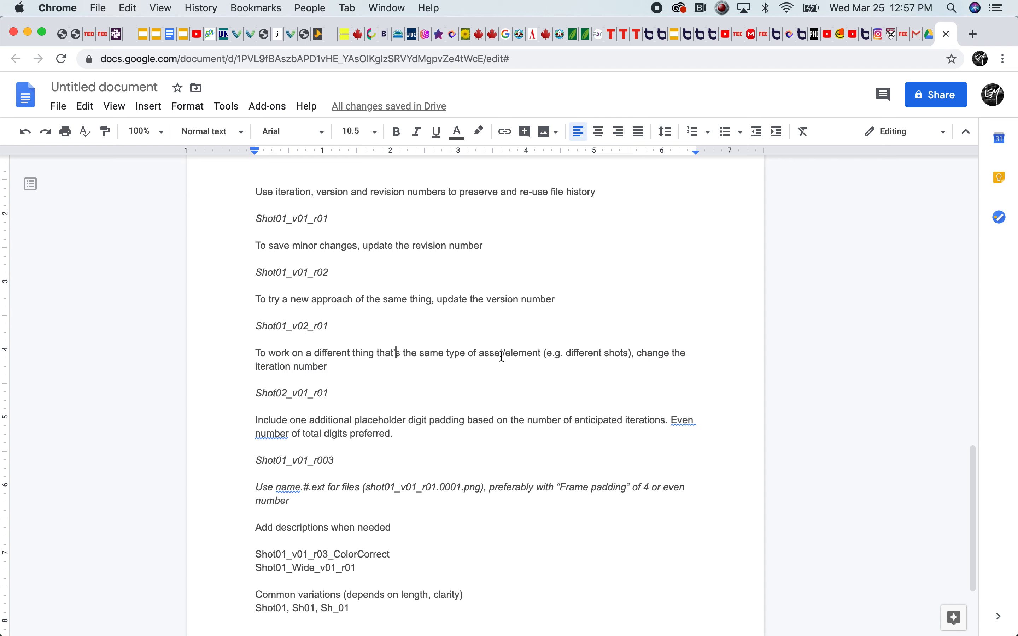
pyautogui.moveTo(628, 355); pyautogui.dragTo(607, 354)
pyautogui.click(606, 355)
# Compare iteration numbers by highlighting 02 in Shot02_v01_r01 and Shot and 01 in Shot01_v02_r01
pyautogui.moveTo(288, 393); pyautogui.dragTo(276, 392)
pyautogui.moveTo(288, 325); pyautogui.dragTo(271, 327)
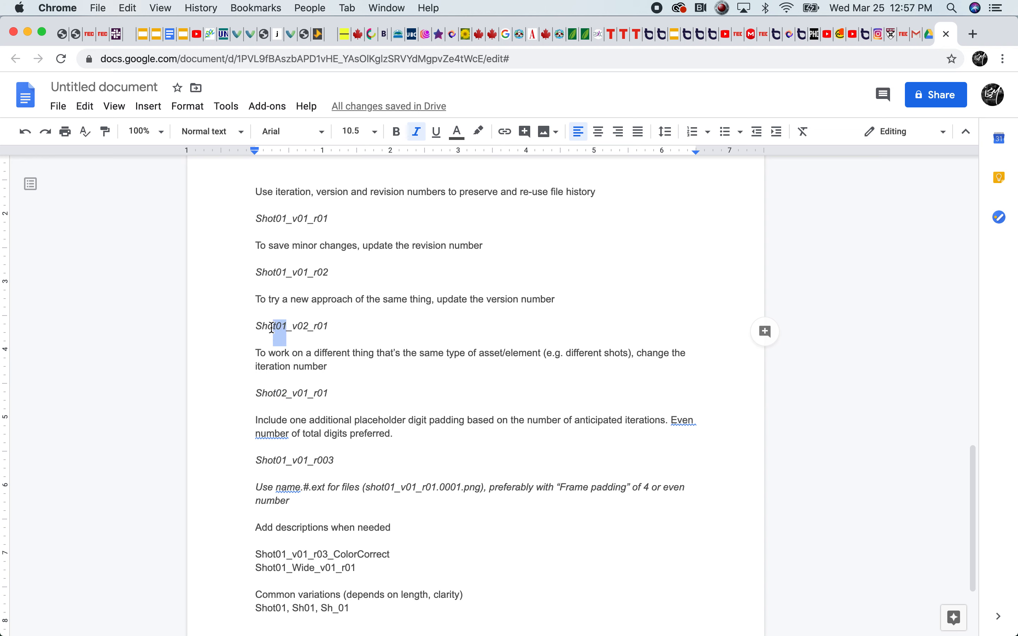
pyautogui.moveTo(288, 392); pyautogui.dragTo(276, 392)
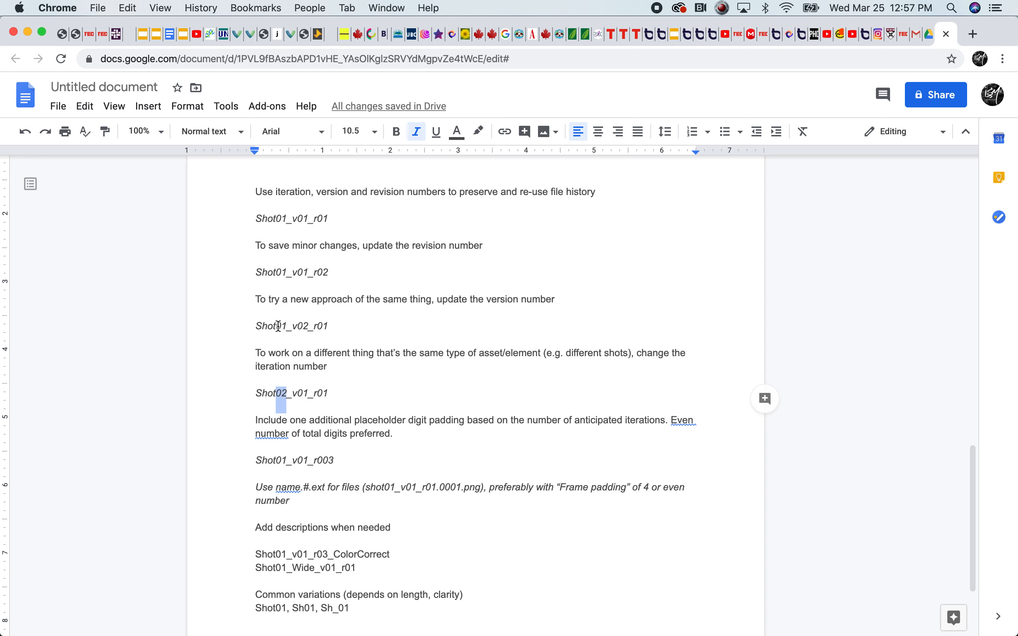
pyautogui.moveTo(279, 326); pyautogui.dragTo(257, 325)
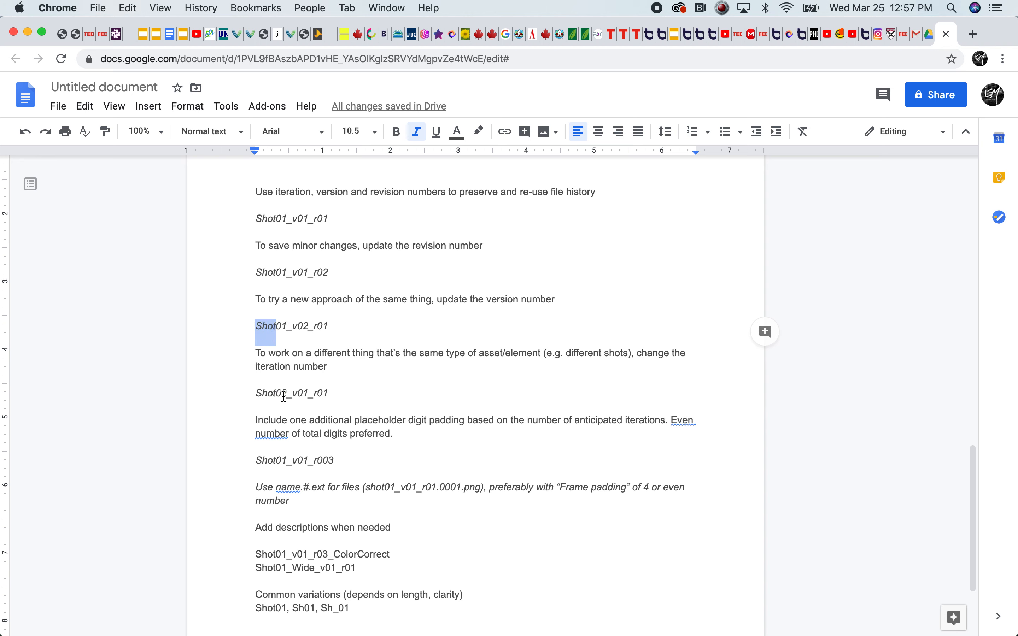
pyautogui.moveTo(288, 393); pyautogui.dragTo(276, 392)
pyautogui.click(361, 414)
# Delete the padding zero from v01 in the Shot02_v01_r01 example and put it back, highlighting the version digits
pyautogui.moveTo(968, 449); pyautogui.dragTo(977, 488)
pyautogui.click(545, 334)
pyautogui.moveTo(326, 294); pyautogui.dragTo(310, 295)
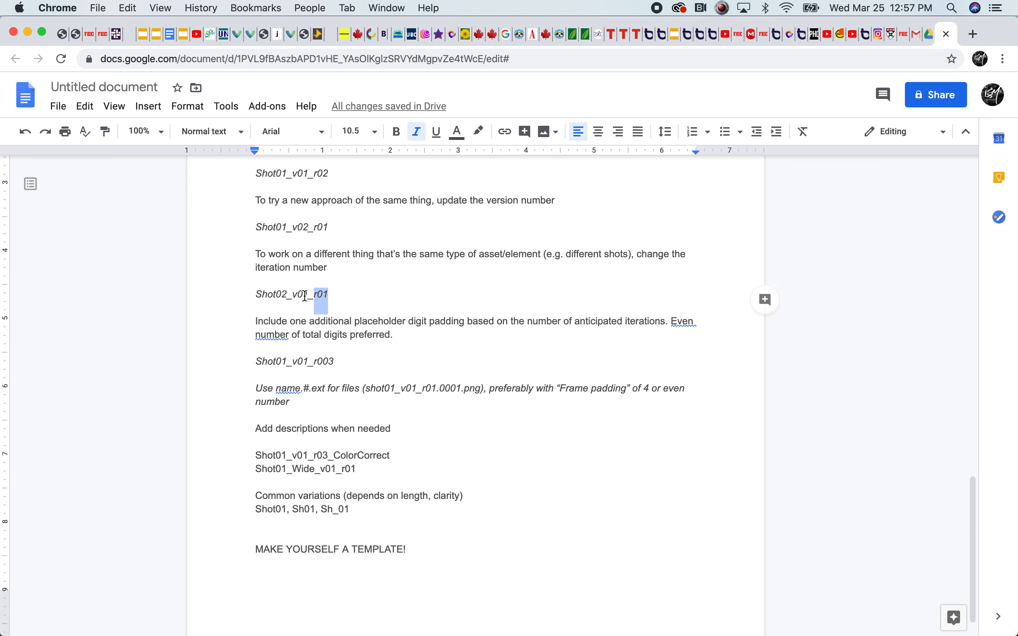
pyautogui.click(304, 295)
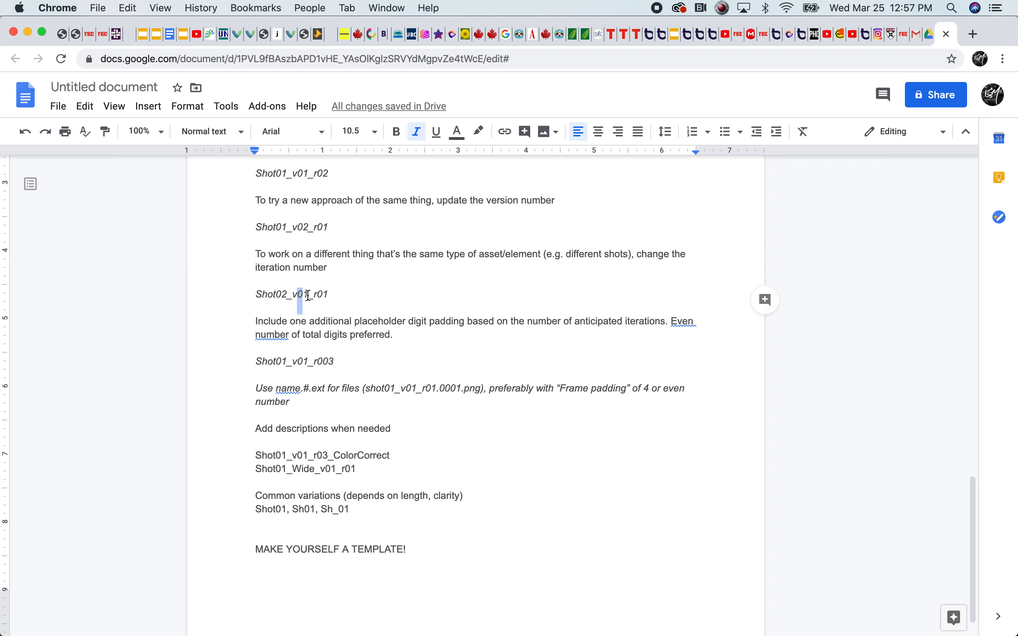
pyautogui.press('BackSpace')
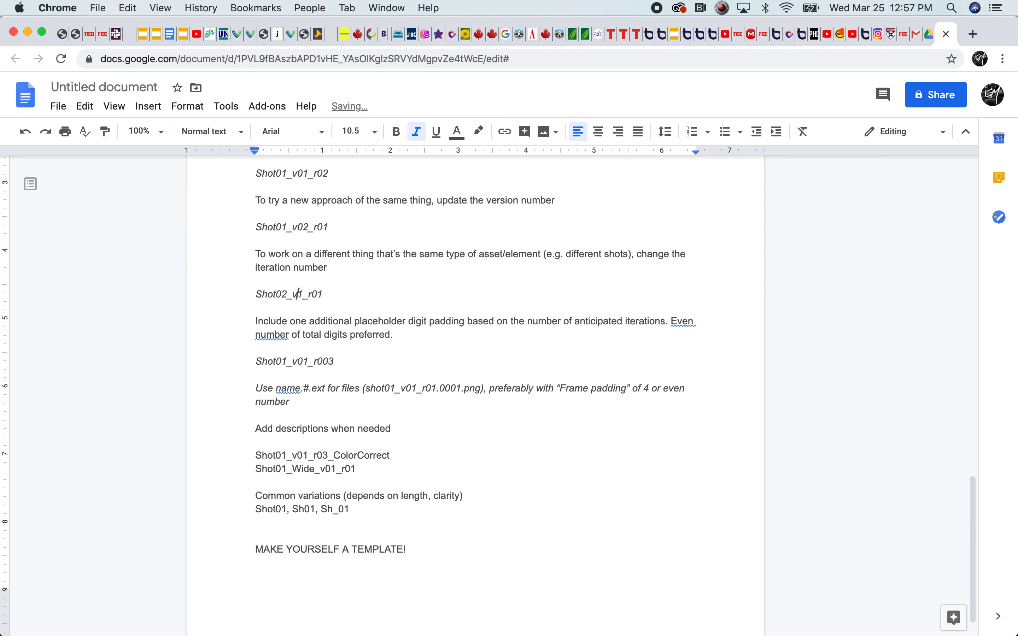
pyautogui.write('0')
pyautogui.moveTo(307, 295); pyautogui.dragTo(301, 295)
pyautogui.click(303, 295)
pyautogui.click(306, 296)
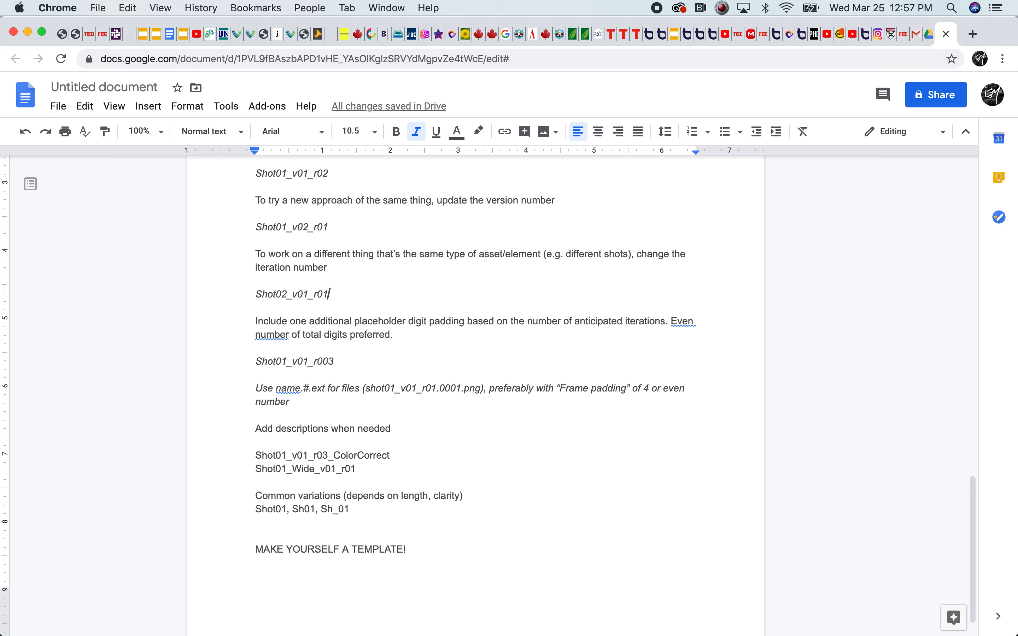
# Add two lines reading 1 and 10 below the Shot02_v01_r01 example
pyautogui.press('Return')
pyautogui.write('1')
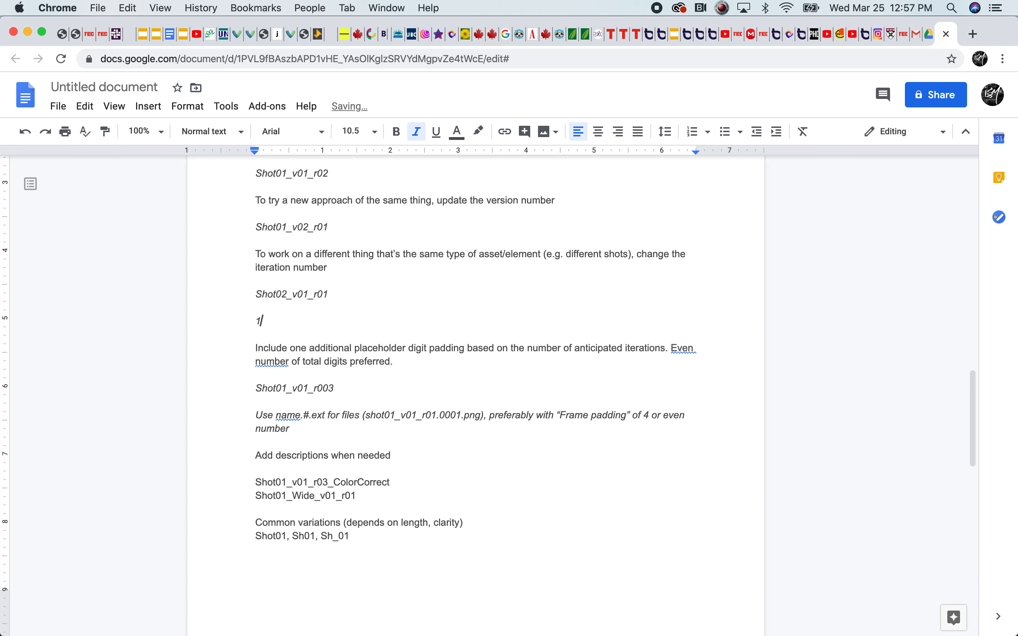
pyautogui.press('Return')
pyautogui.write('10')
# Delete the 1 and 10 lines below the Shot02_v01_r01 example
pyautogui.moveTo(266, 336); pyautogui.dragTo(255, 323)
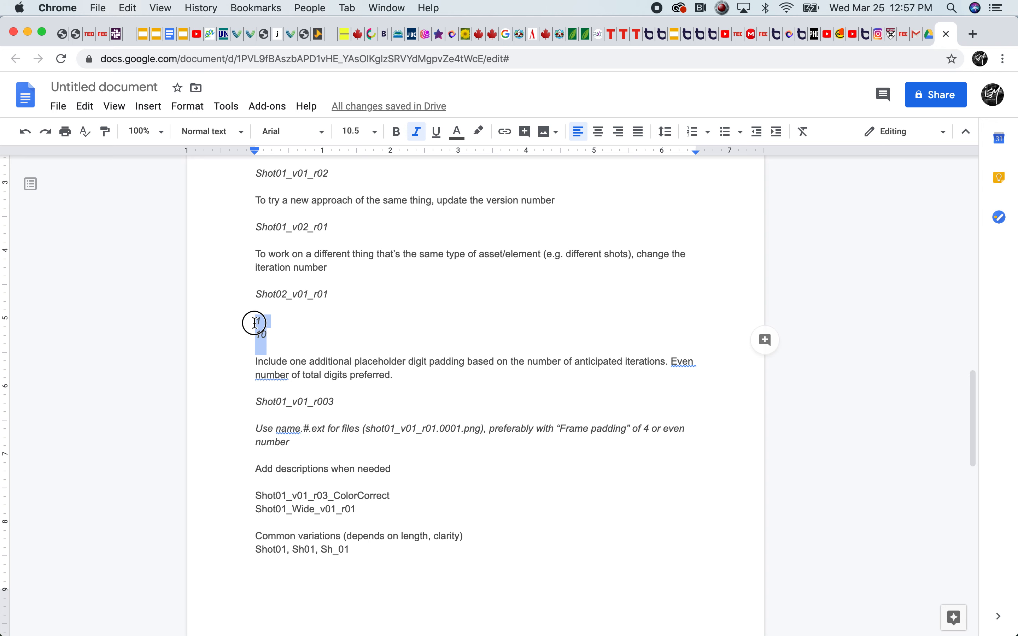
pyautogui.press('BackSpace')
pyautogui.press('BackSpace')
pyautogui.press('BackSpace')
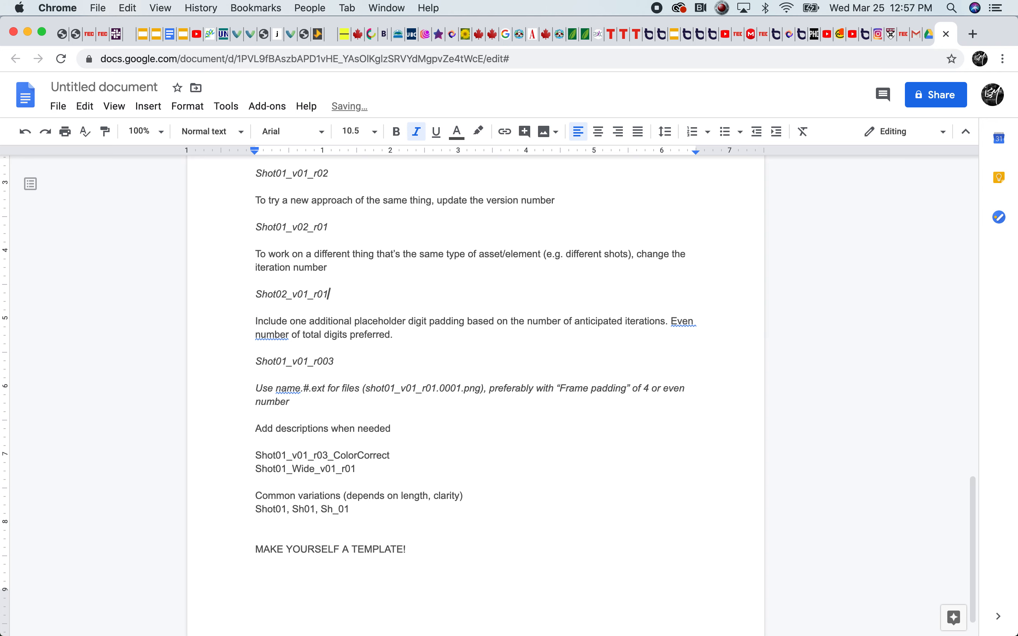
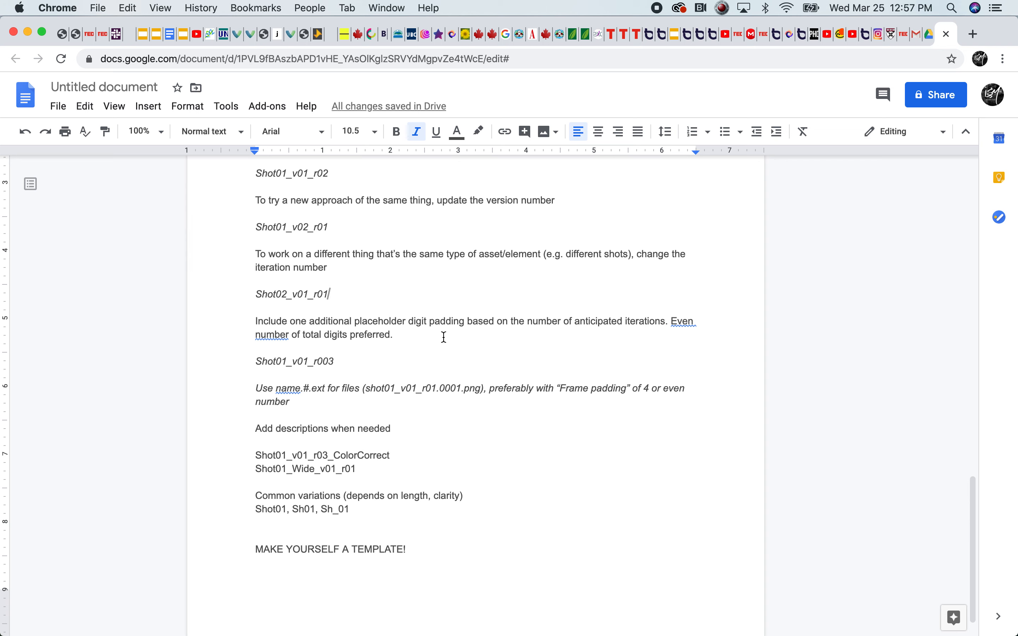
# Highlight the guideline on placeholder digit padding and its preference for an even number of total digits
pyautogui.moveTo(362, 324); pyautogui.dragTo(256, 322)
pyautogui.click(562, 320)
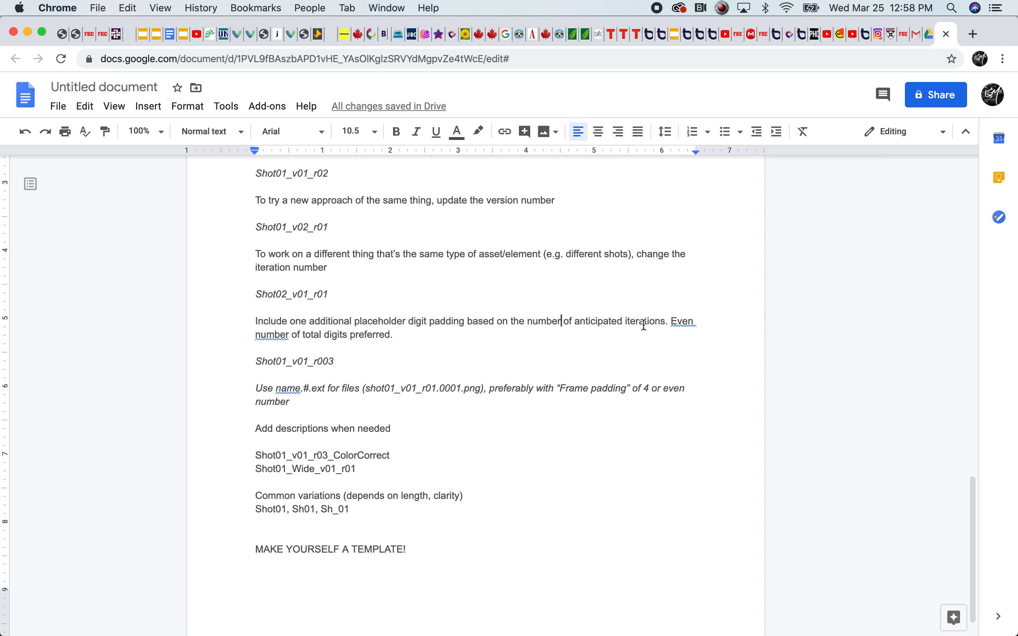
pyautogui.moveTo(669, 322); pyautogui.dragTo(277, 332)
pyautogui.click(277, 331)
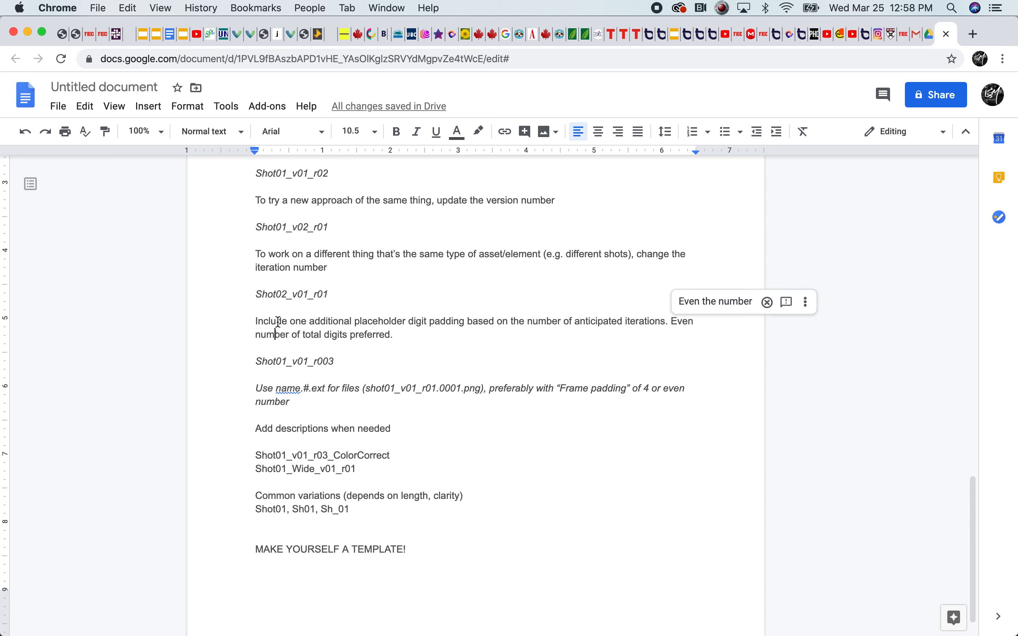
# Try an extra padding zero in the revision number of Shot01_v01_r003, remove it, and highlight the version number
pyautogui.click(259, 359)
pyautogui.moveTo(336, 363); pyautogui.dragTo(320, 363)
pyautogui.click(319, 363)
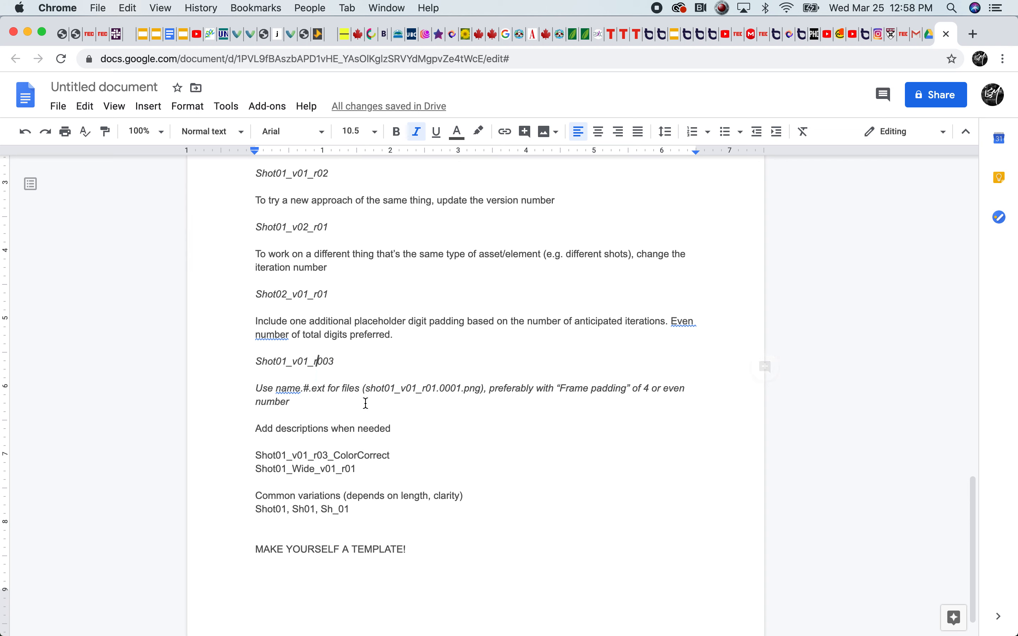
pyautogui.write('0')
pyautogui.press('BackSpace')
pyautogui.click(356, 415)
pyautogui.moveTo(297, 362); pyautogui.dragTo(308, 362)
pyautogui.click(319, 404)
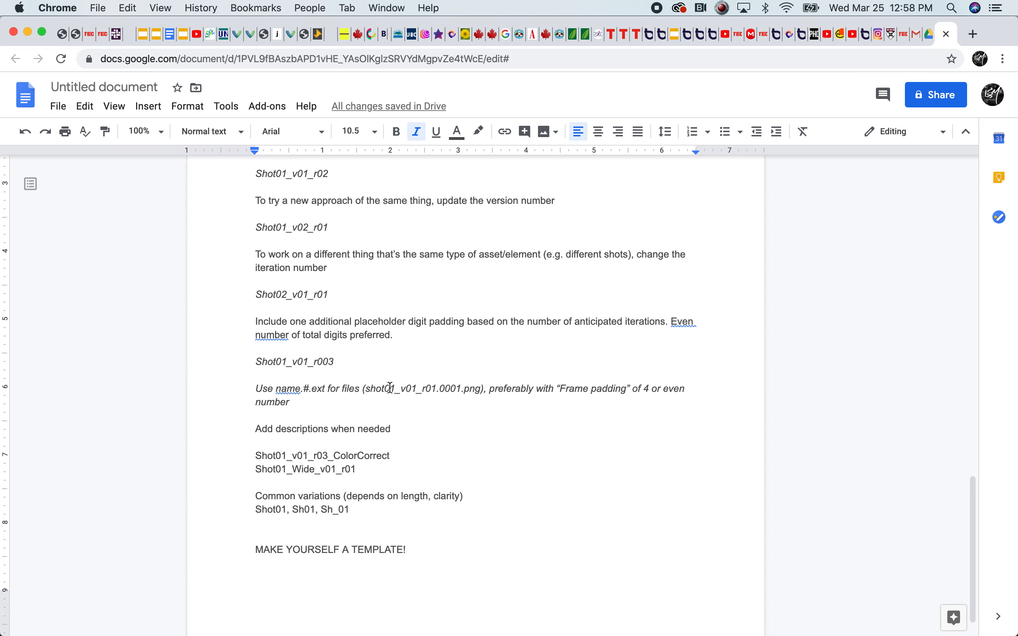
# Examine the name.#.ext guideline by highlighting the example's extension and frame number and the words "Frame padding"
pyautogui.click(301, 390)
pyautogui.write('.')
pyautogui.moveTo(482, 389); pyautogui.dragTo(461, 392)
pyautogui.click(454, 392)
pyautogui.click(441, 393)
pyautogui.moveTo(629, 389); pyautogui.dragTo(561, 391)
pyautogui.moveTo(462, 388); pyautogui.dragTo(439, 388)
# Extend the end of the frame padding guideline to read "number/multiples of 4"
pyautogui.click(292, 403)
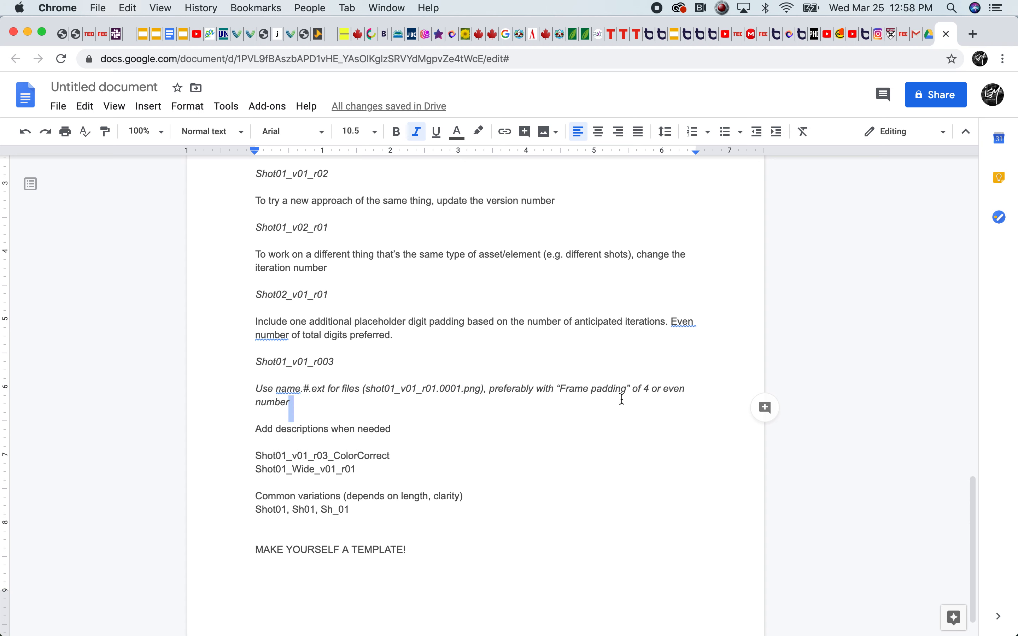
pyautogui.click(302, 401)
pyautogui.write('number')
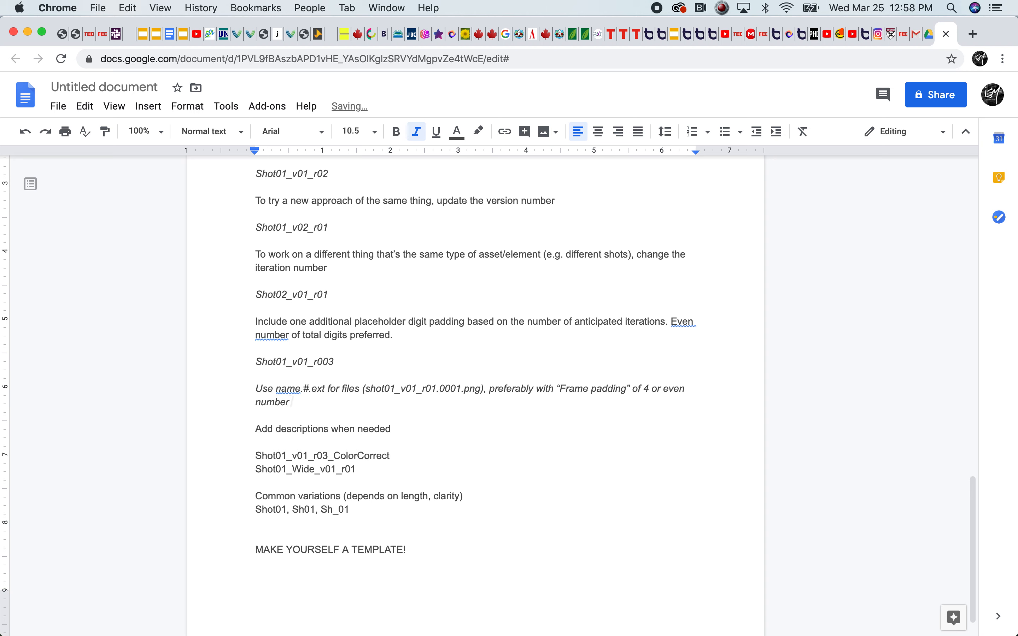
pyautogui.write('/multiple of ')
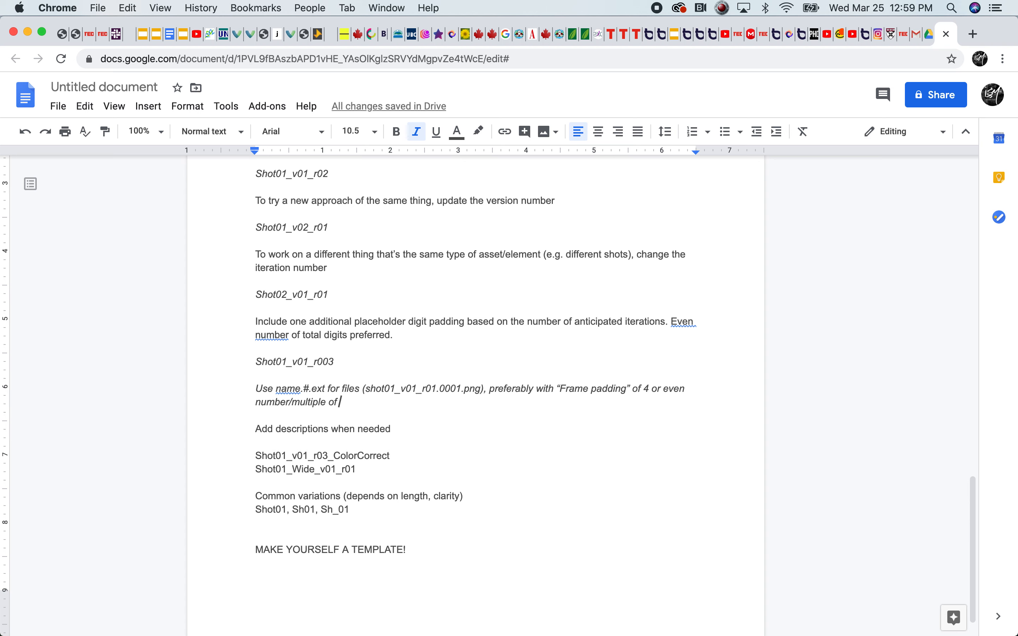
pyautogui.write('4')
pyautogui.click(325, 403)
pyautogui.write('s')
# Relate name.#.ext to its example by highlighting shot01_v01_r01, the frame number 0001 and the png extension in turn
pyautogui.click(295, 389)
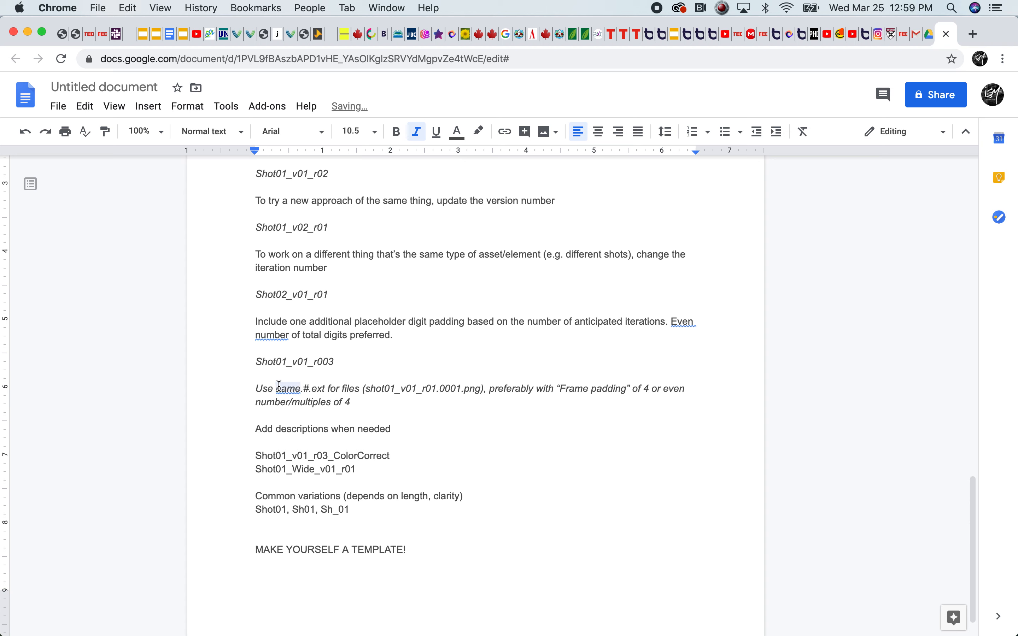
pyautogui.click(318, 389)
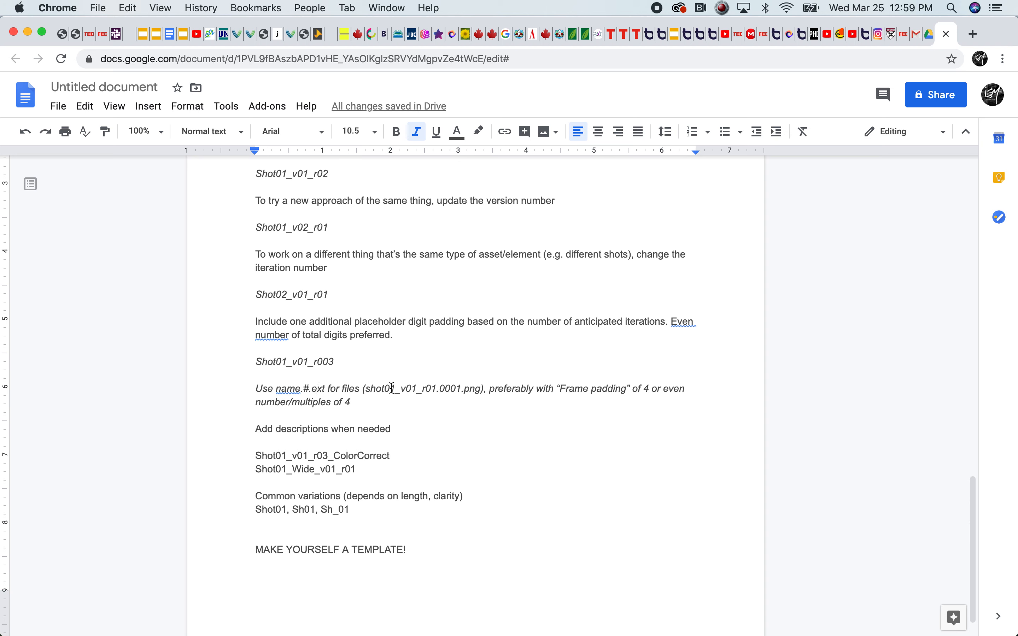
pyautogui.moveTo(436, 388); pyautogui.dragTo(368, 388)
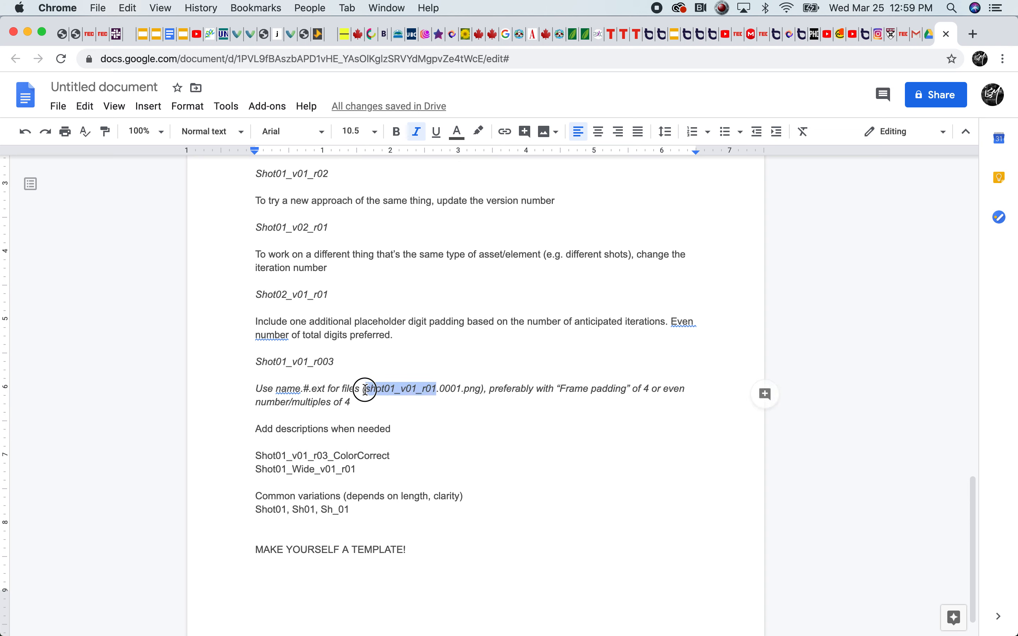
pyautogui.click(438, 389)
pyautogui.doubleClick(448, 388)
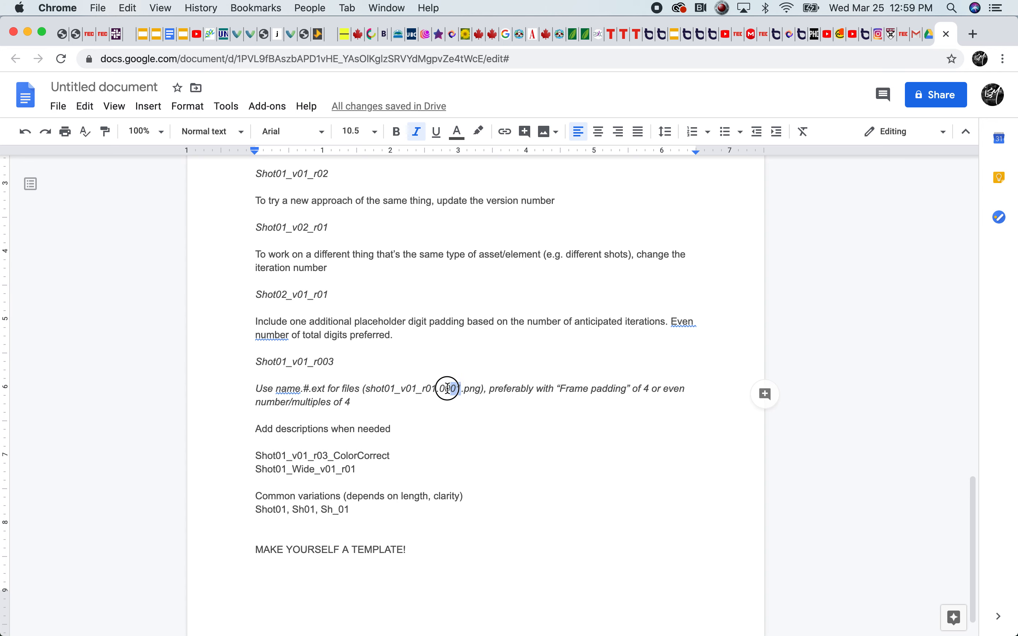
pyautogui.click(462, 388)
pyautogui.rightClick(462, 388)
pyautogui.click(468, 407)
pyautogui.doubleClick(464, 390)
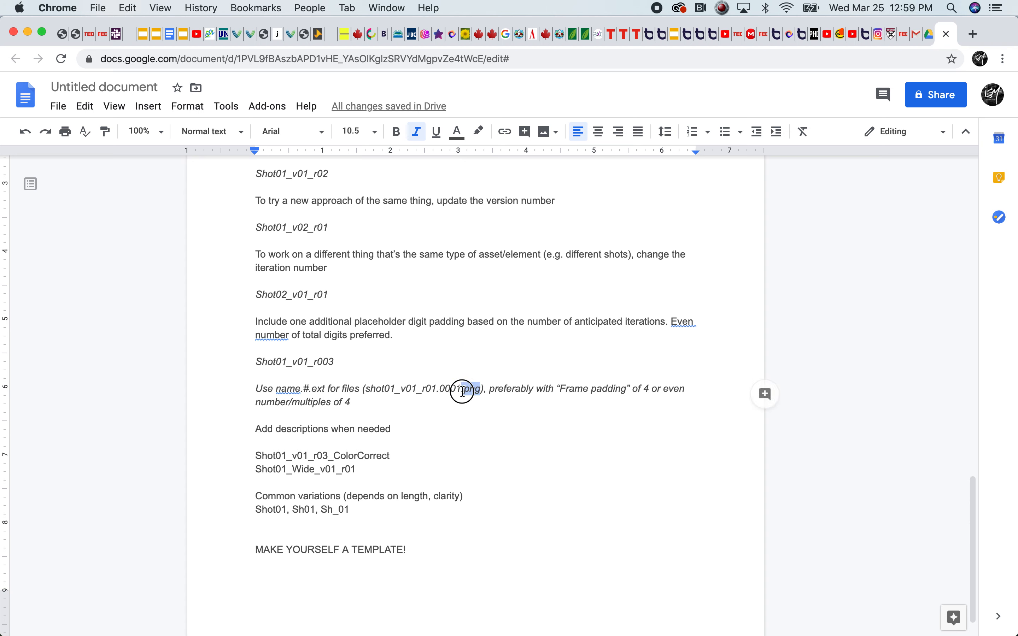
pyautogui.click(480, 390)
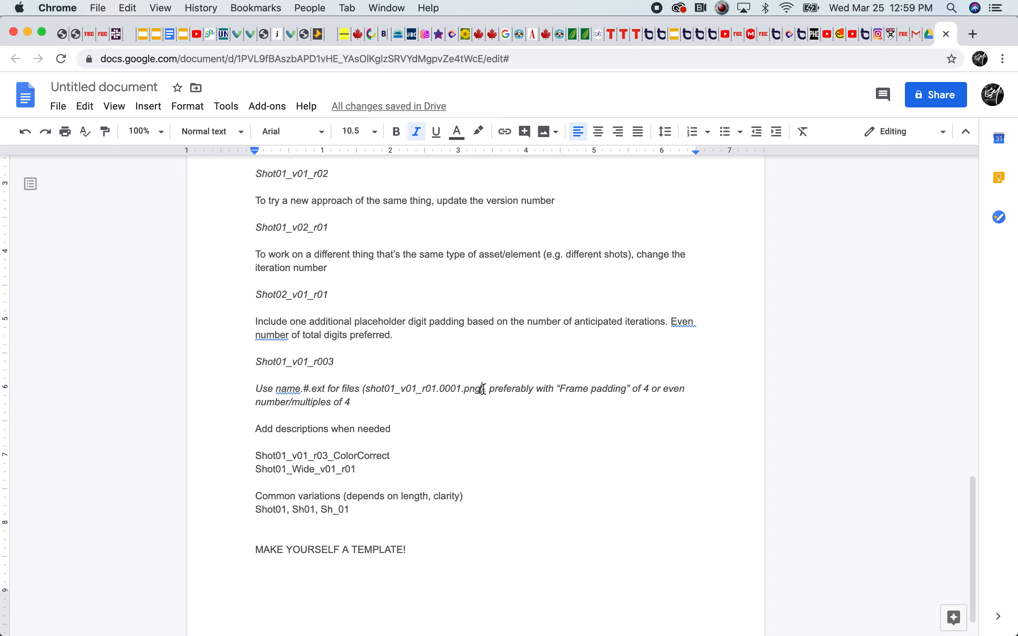
# Try an underscore instead of the dot before 0001 in the example file name, and restore the dot
pyautogui.click(302, 410)
pyautogui.doubleClick(406, 398)
pyautogui.click(465, 391)
pyautogui.press('BackSpace')
pyautogui.write('_')
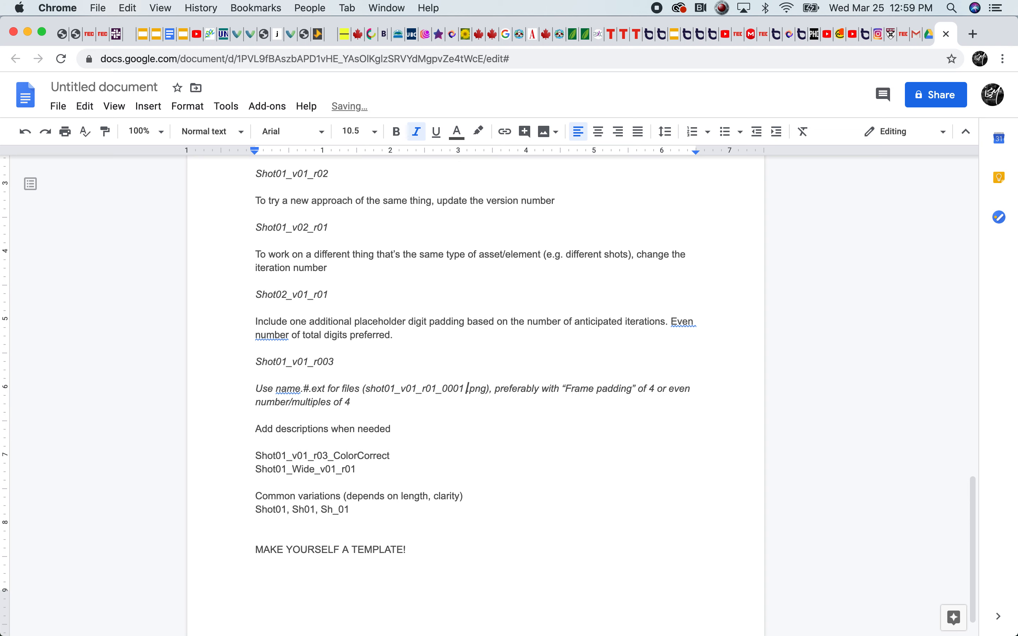
pyautogui.press('BackSpace')
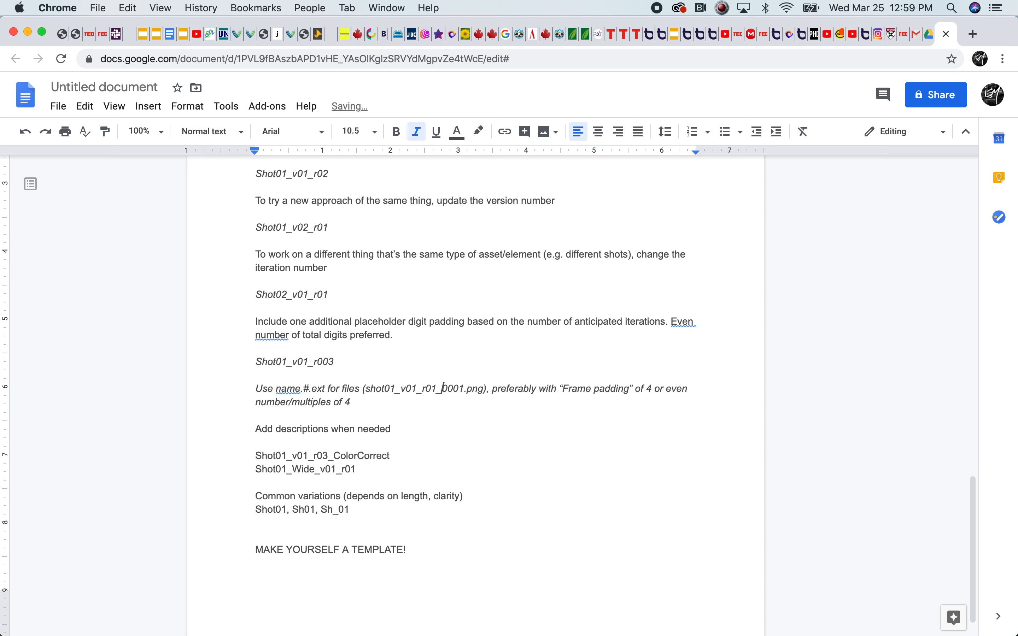
pyautogui.press('BackSpace')
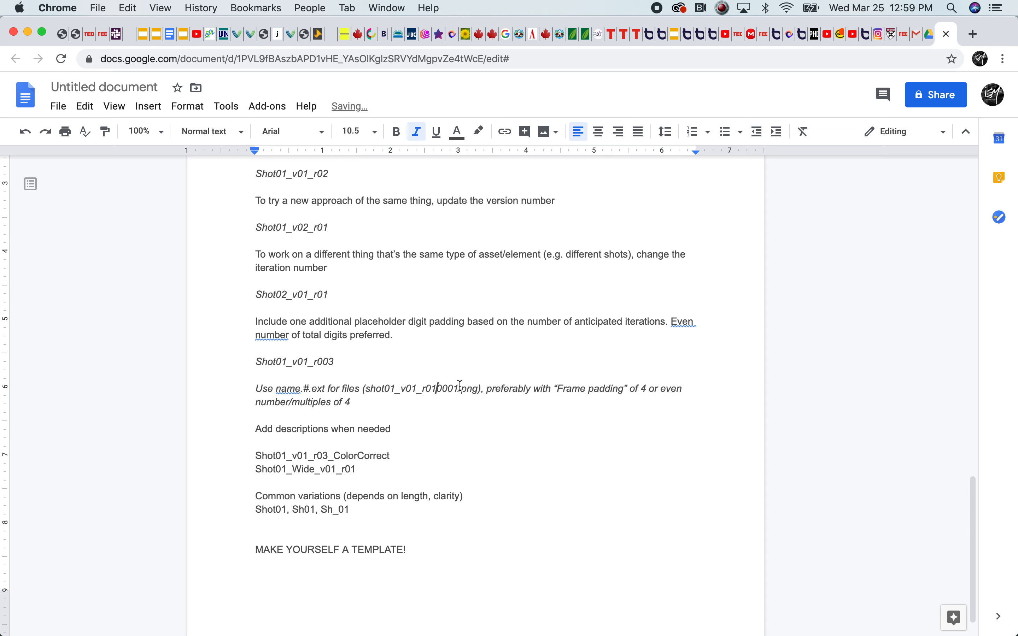
pyautogui.write('.')
pyautogui.click(474, 479)
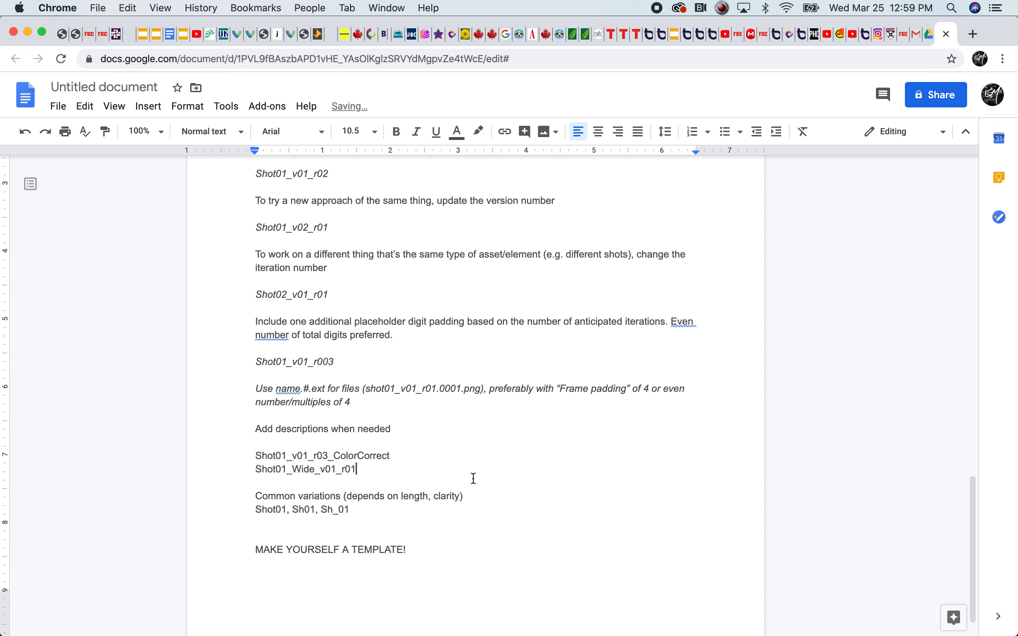
# Highlight the "Add descriptions when needed" line and the Shot01_v01_r03_ColorCorrect example below it
pyautogui.scroll(-2, 971, 485)
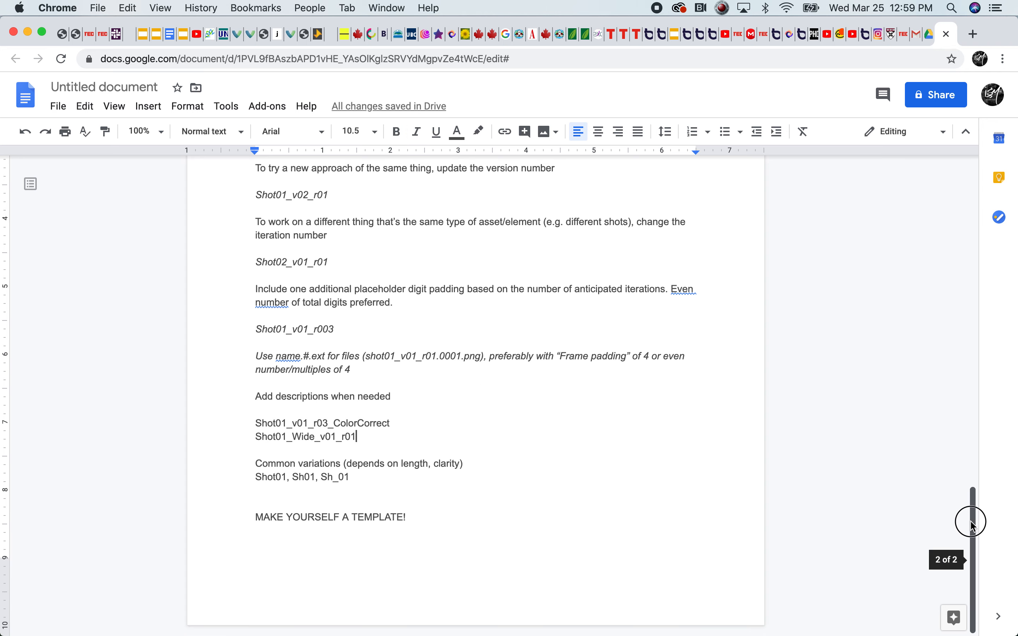
pyautogui.moveTo(402, 397); pyautogui.dragTo(238, 402)
pyautogui.click(374, 407)
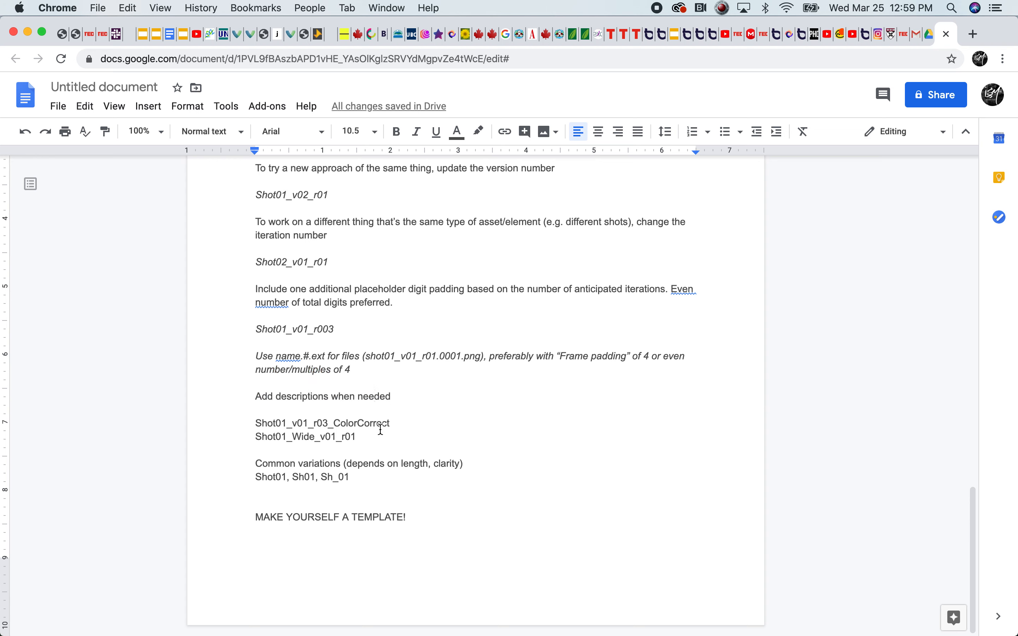
pyautogui.click(282, 435)
pyautogui.moveTo(257, 422); pyautogui.dragTo(322, 428)
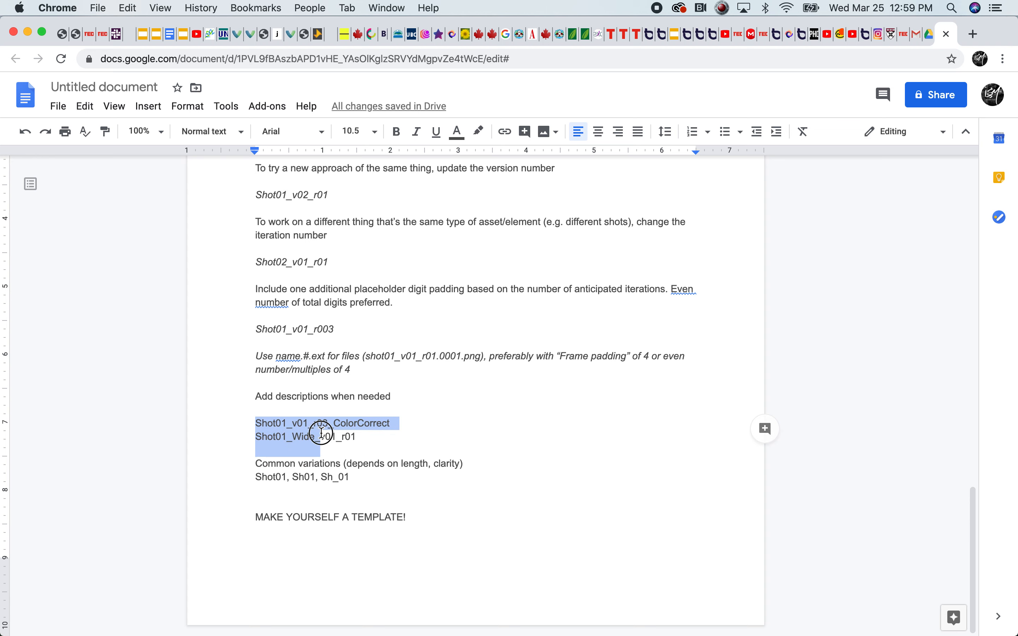
pyautogui.click(320, 433)
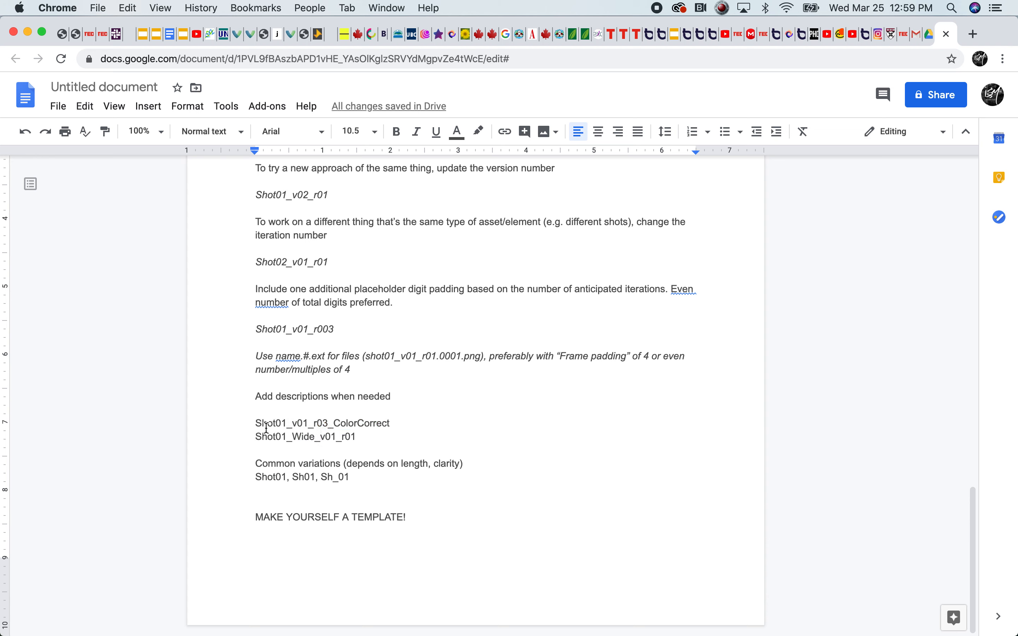
# Shorten the ColorCorrect description in the Shot01_v01_r03 example to CC
pyautogui.click(325, 422)
pyautogui.moveTo(325, 423); pyautogui.dragTo(327, 423)
pyautogui.click(346, 422)
pyautogui.moveTo(397, 424); pyautogui.dragTo(341, 424)
pyautogui.write('C')
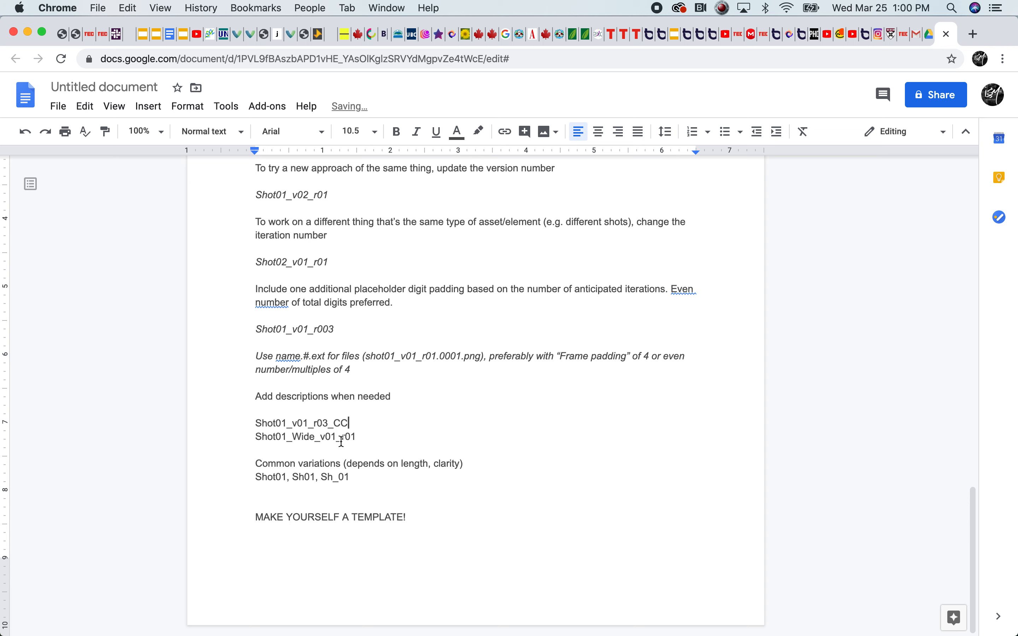
pyautogui.press('BackSpace')
pyautogui.press('BackSpace')
pyautogui.click(274, 436)
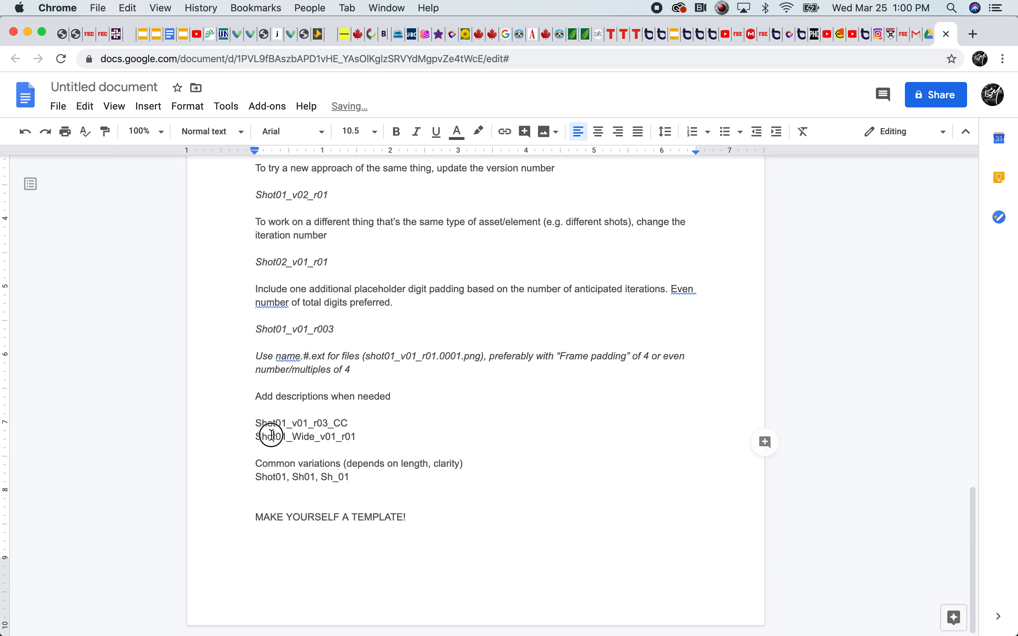
# Compare the CC description with the base name by highlighting each part of Shot01_v01_r03_CC
pyautogui.moveTo(344, 421); pyautogui.dragTo(335, 423)
pyautogui.click(347, 423)
pyautogui.moveTo(256, 423); pyautogui.dragTo(334, 426)
pyautogui.click(357, 424)
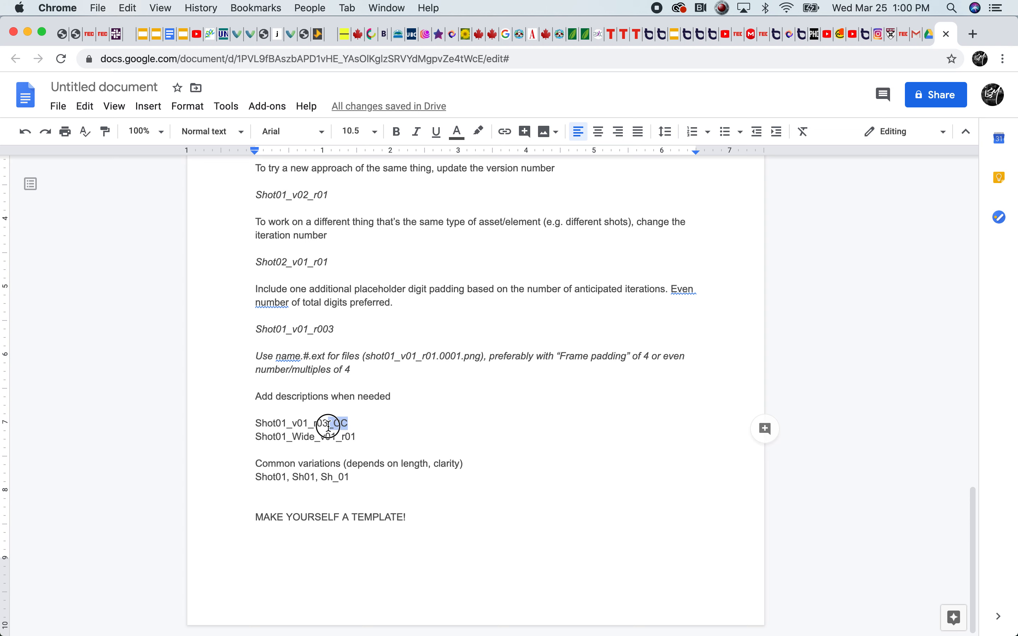
pyautogui.click(372, 423)
pyautogui.moveTo(357, 423); pyautogui.dragTo(338, 424)
pyautogui.moveTo(259, 422); pyautogui.dragTo(334, 422)
pyautogui.click(257, 427)
pyautogui.moveTo(257, 427); pyautogui.dragTo(334, 422)
# Highlight the Wide description and the version and revision part in Shot01_Wide_v01_r01
pyautogui.click(289, 435)
pyautogui.moveTo(365, 442); pyautogui.dragTo(295, 440)
pyautogui.click(295, 440)
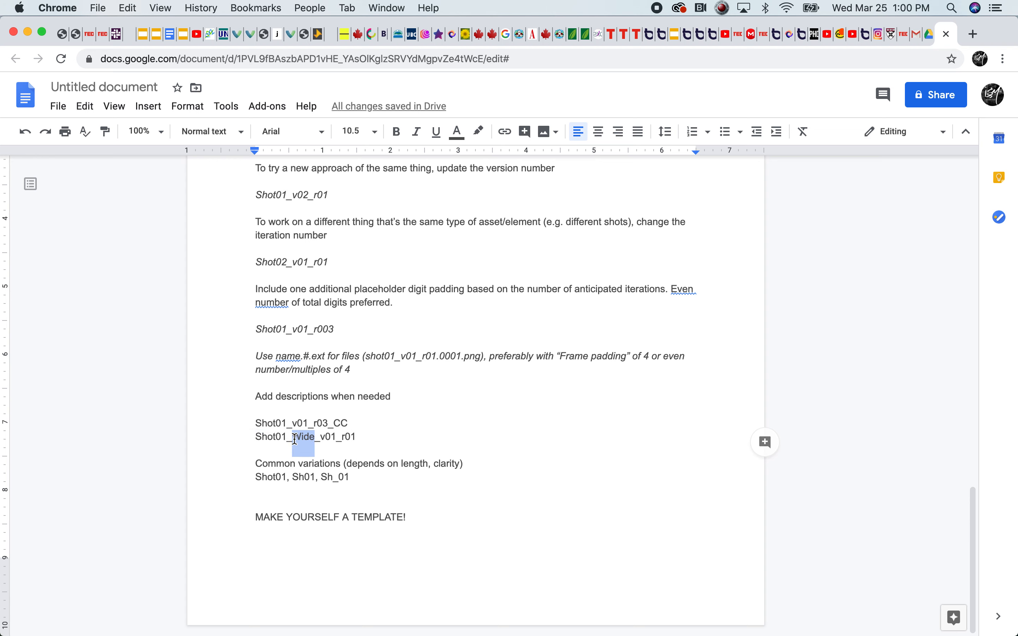
pyautogui.click(274, 439)
# Try the descriptions CU and Med in place of Wide in the Shot01_Wide_v01_r01 example, and restore Wide
pyautogui.moveTo(314, 438); pyautogui.dragTo(295, 437)
pyautogui.write('CU')
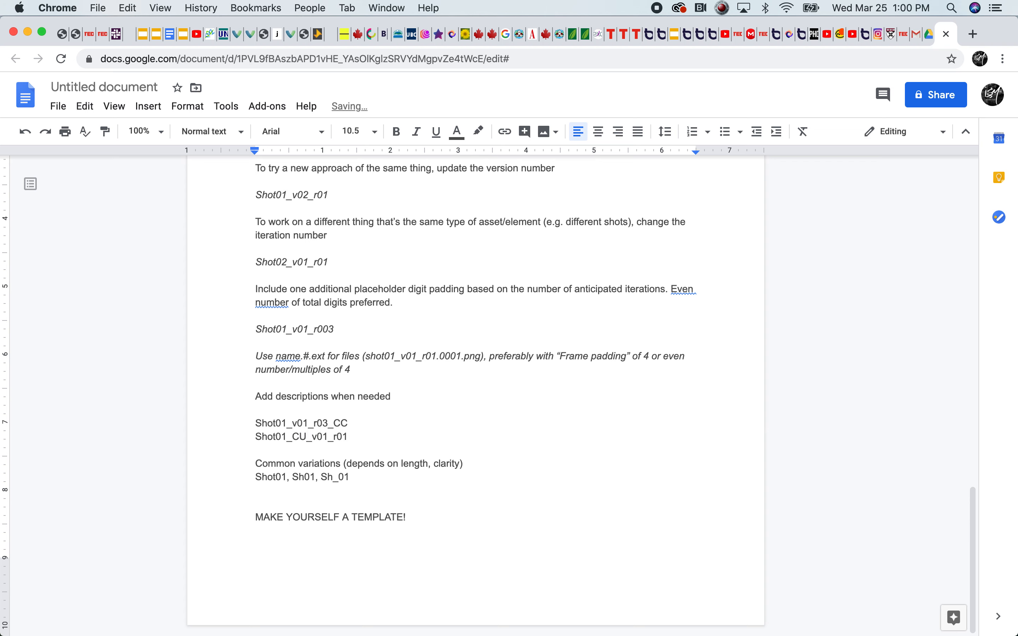
pyautogui.press('BackSpace')
pyautogui.press('BackSpace')
pyautogui.write('Med')
pyautogui.press('BackSpace')
pyautogui.press('BackSpace')
pyautogui.press('BackSpace')
pyautogui.write('Wide')
pyautogui.press('End')
pyautogui.moveTo(315, 437); pyautogui.dragTo(275, 438)
pyautogui.click(332, 437)
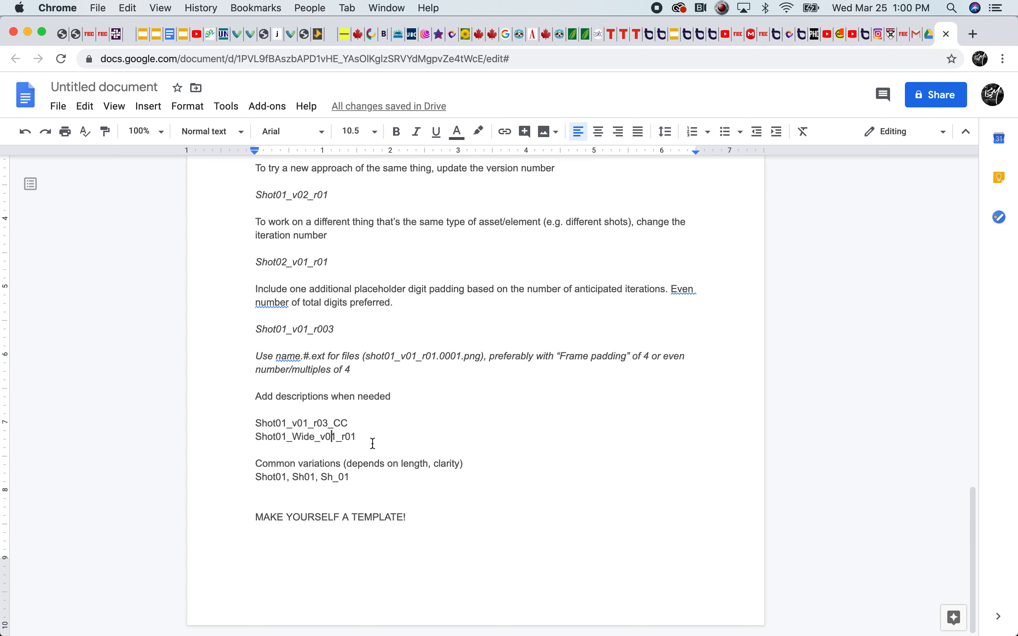
# Compare the common naming variations Shot01, Sh01 and Sh_01 by highlighting their separators and the Shot prefix above
pyautogui.click(353, 479)
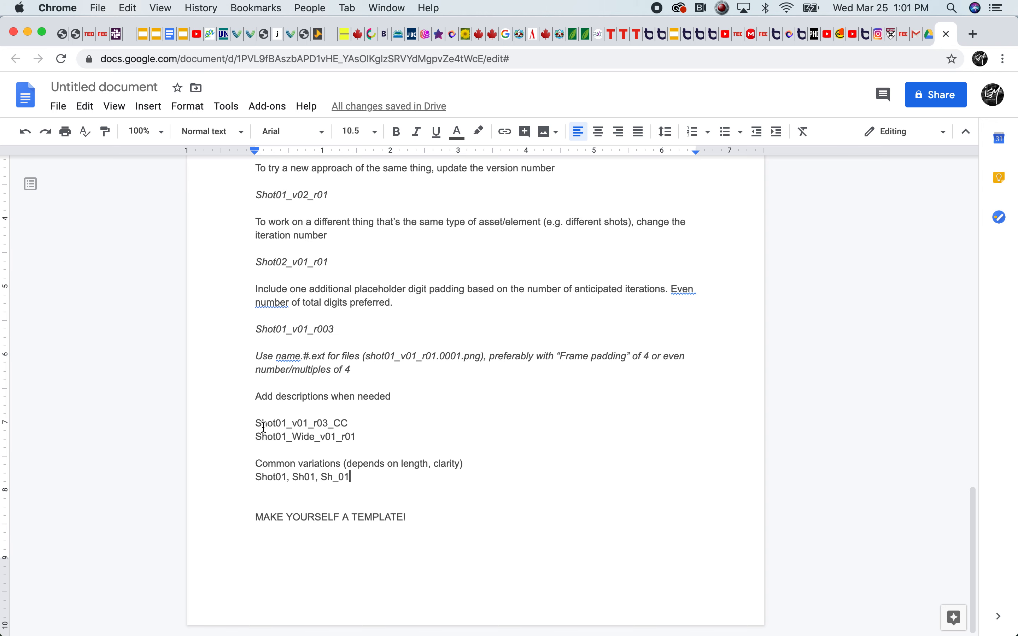
pyautogui.moveTo(264, 427); pyautogui.dragTo(277, 426)
pyautogui.click(277, 426)
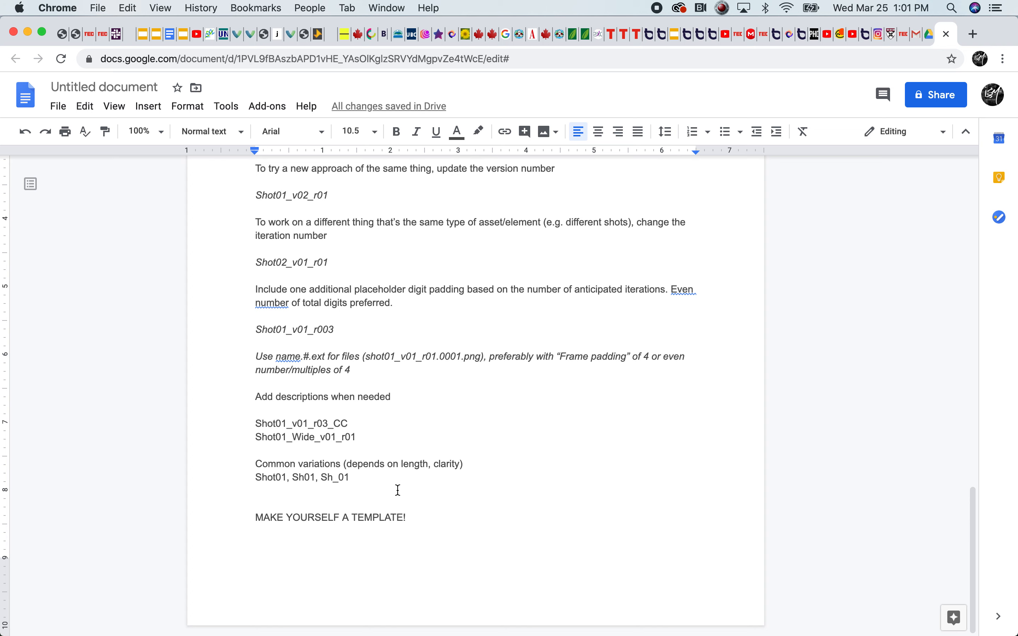
pyautogui.click(364, 476)
pyautogui.moveTo(295, 480)
pyautogui.mouseDown()
pyautogui.moveTo(305, 480)
pyautogui.moveTo(289, 477)
pyautogui.mouseUp()
pyautogui.click(318, 476)
pyautogui.click(303, 475)
pyautogui.click(295, 477)
pyautogui.click(306, 478)
pyautogui.click(293, 477)
pyautogui.click(335, 479)
pyautogui.moveTo(338, 480); pyautogui.dragTo(332, 480)
pyautogui.click(357, 477)
# Relate the "depends on length, clarity" note to the Shot prefix and the shortened Sh01 and Sh_01 variations
pyautogui.click(403, 464)
pyautogui.doubleClick(403, 464)
pyautogui.click(442, 464)
pyautogui.moveTo(261, 424); pyautogui.dragTo(276, 424)
pyautogui.click(268, 426)
pyautogui.doubleClick(301, 479)
pyautogui.click(278, 437)
pyautogui.moveTo(340, 477); pyautogui.dragTo(334, 477)
pyautogui.click(336, 477)
# Switch to Finder and inspect the file names in S28_BG_EXR and S28_PNG_Ball within the render material's S28 folder
pyautogui.click(31, 620)
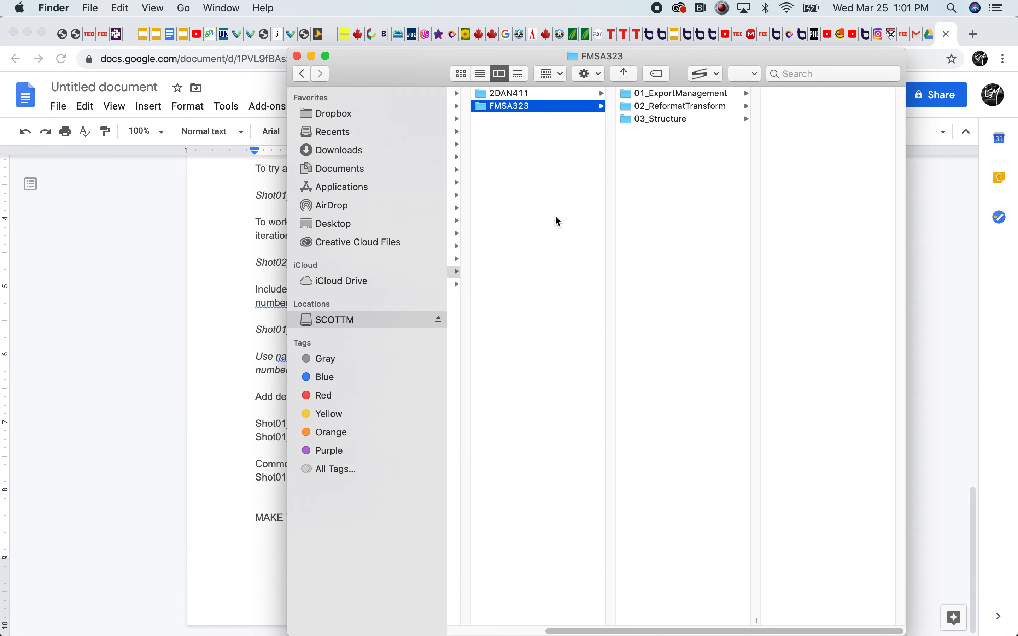
pyautogui.moveTo(675, 620); pyautogui.dragTo(495, 614)
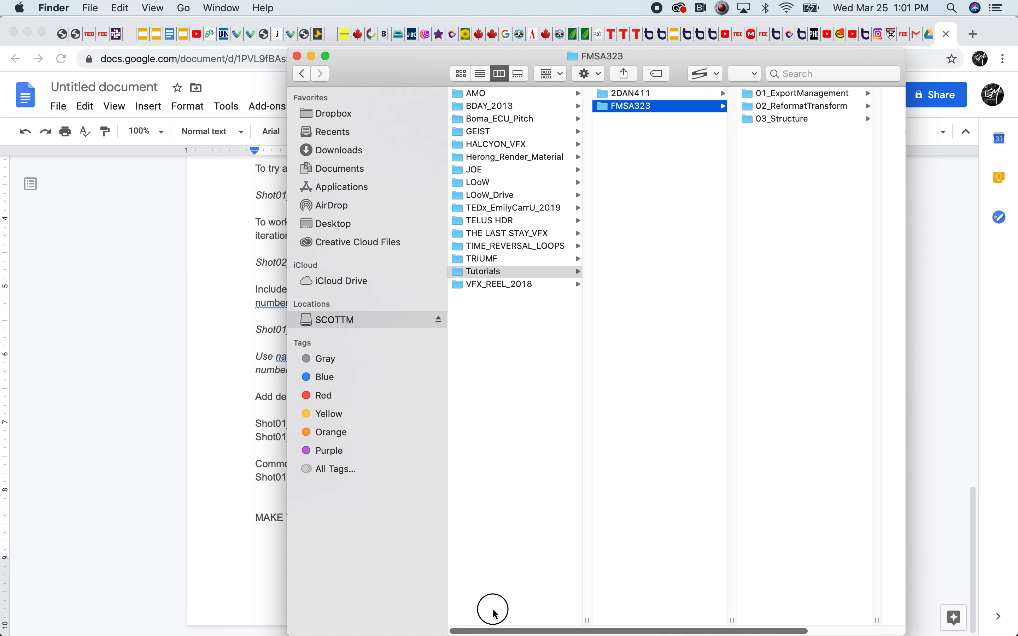
pyautogui.click(513, 157)
pyautogui.click(626, 144)
pyautogui.click(758, 108)
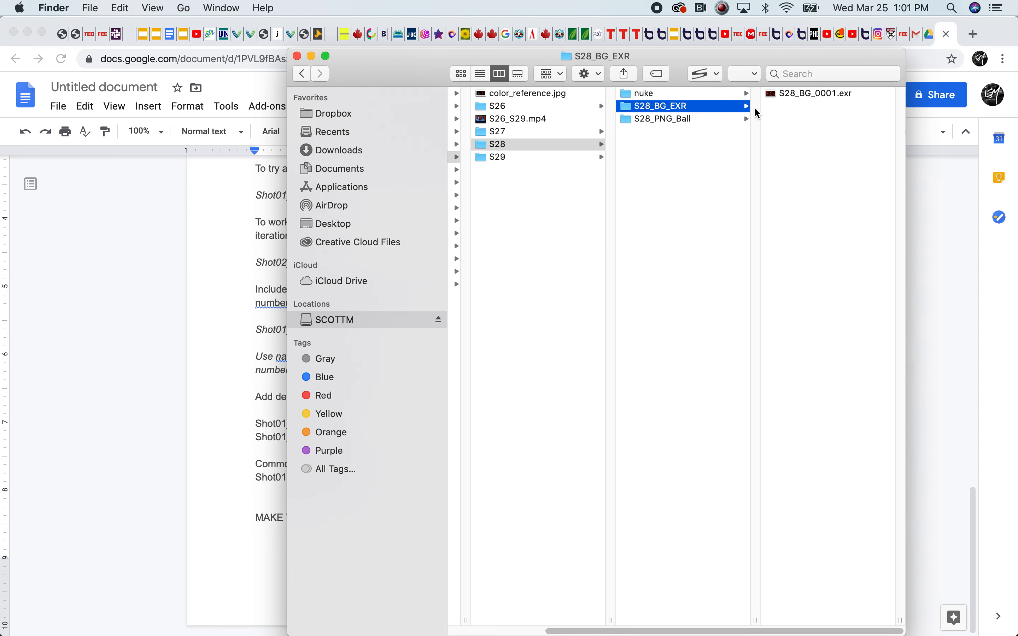
pyautogui.click(666, 119)
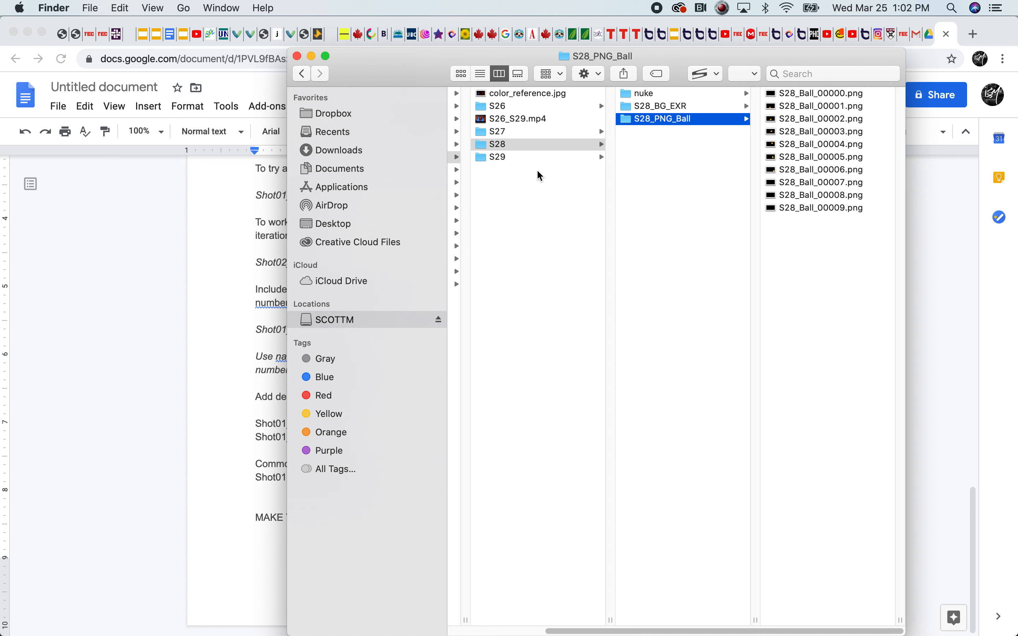
# Inspect the naming of the S29 folder's S29_PNG_Ball, S29_BG_EXR and S29_TGA_Guards subfolders
pyautogui.click(492, 159)
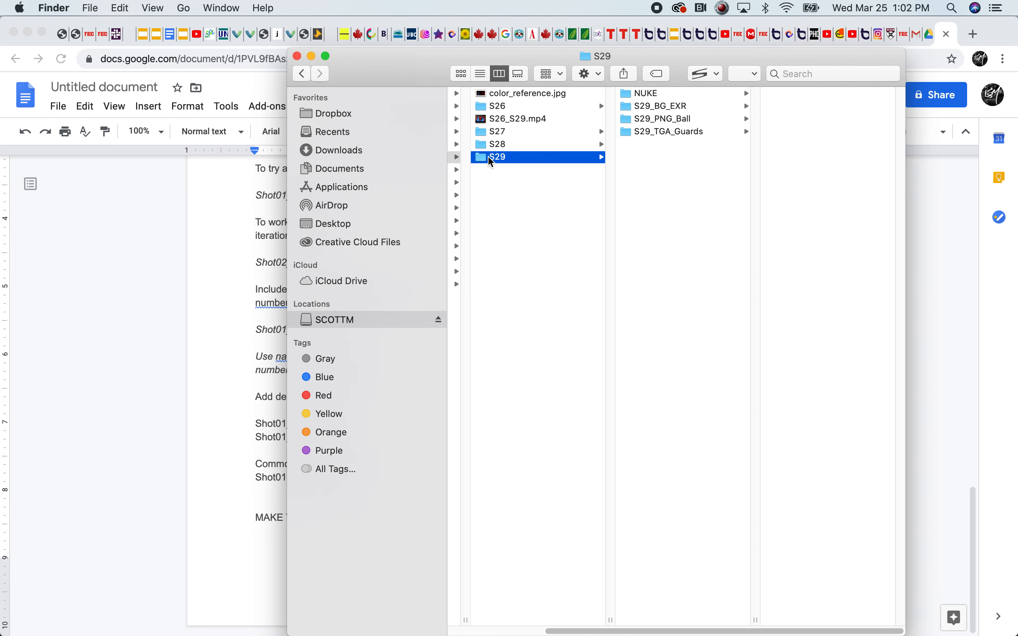
pyautogui.click(659, 120)
pyautogui.click(672, 105)
pyautogui.click(634, 130)
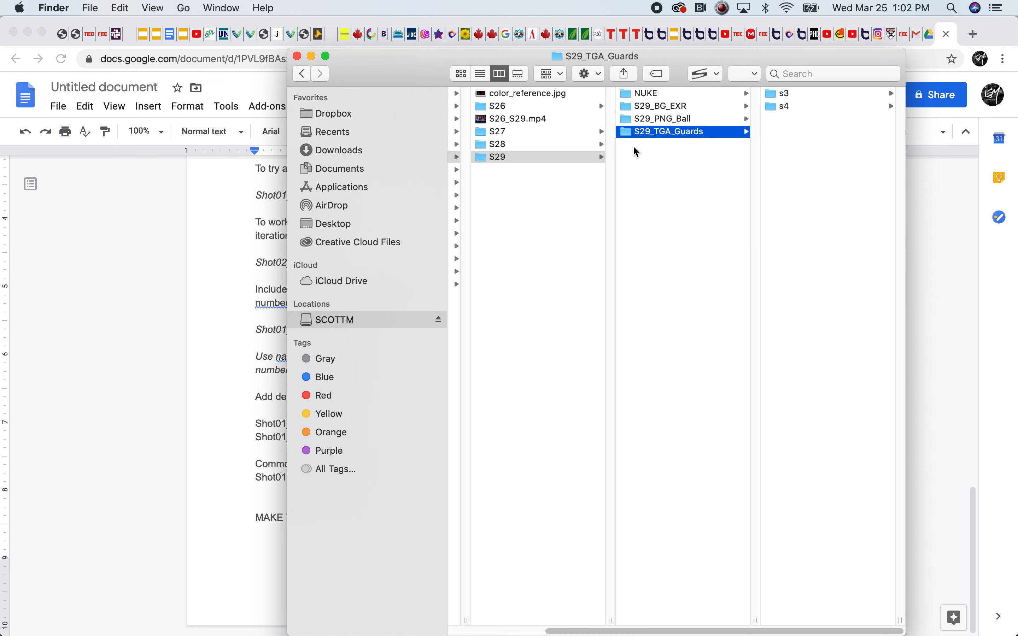
# Look through the S28, S27 and S26 shot folders and view the contents of S26_BG_EXR
pyautogui.click(518, 145)
pyautogui.click(496, 133)
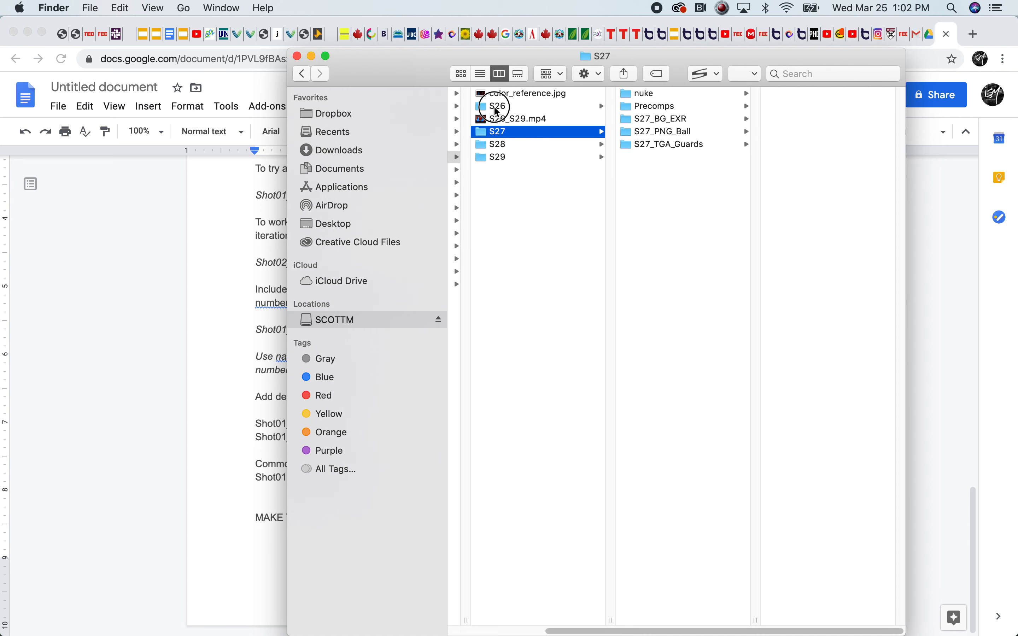
pyautogui.click(494, 107)
pyautogui.click(649, 120)
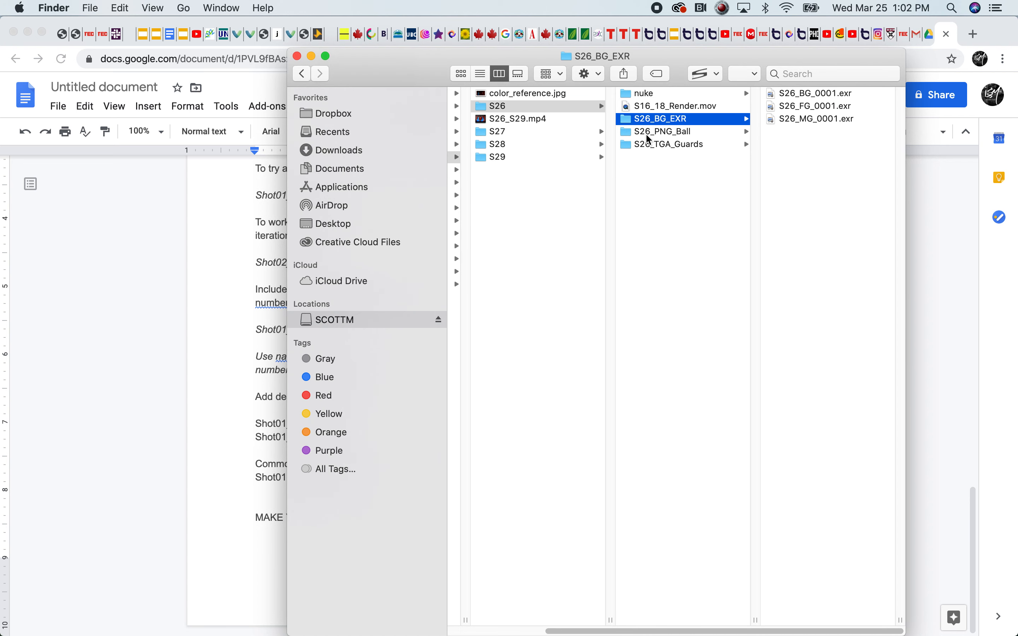
# Look through the S26_PNG_Ball and S26_TGA_Guards folders and view the image sequence in S26_PNG_Ball's S26 subfolder
pyautogui.click(659, 131)
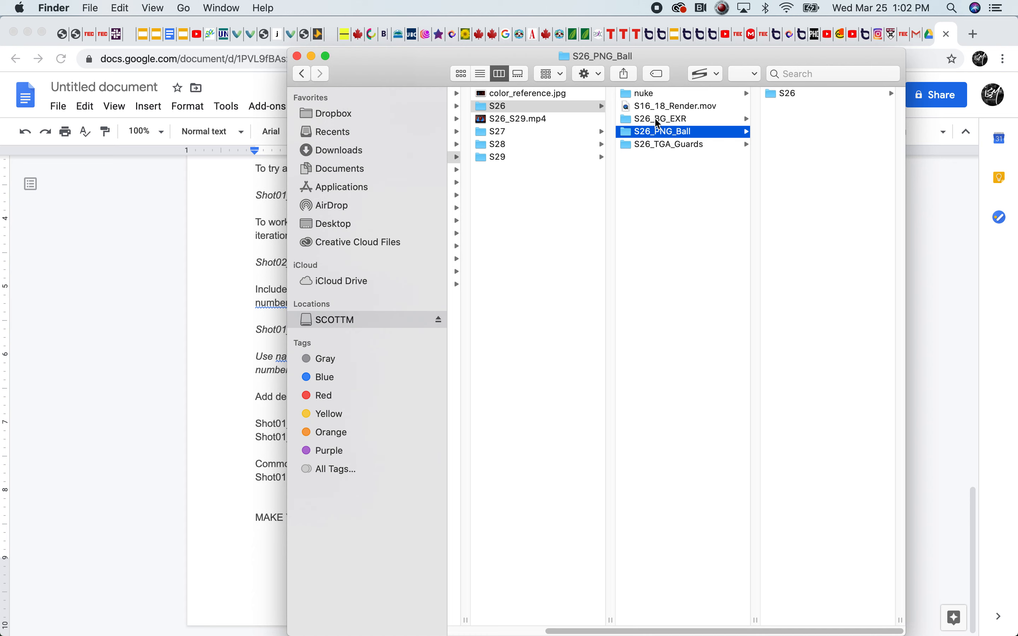
pyautogui.click(672, 145)
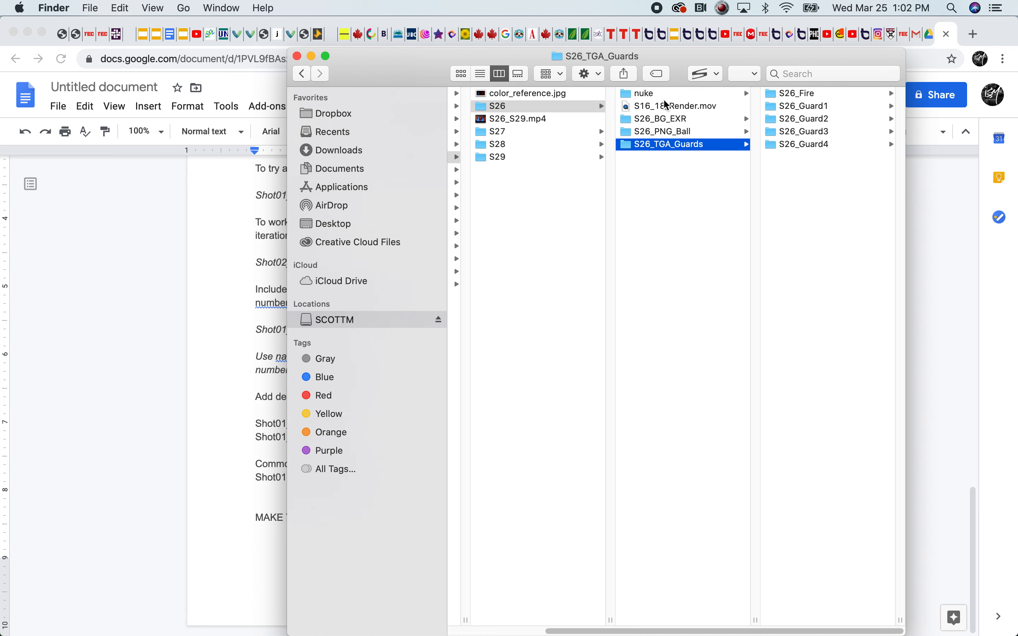
pyautogui.click(647, 131)
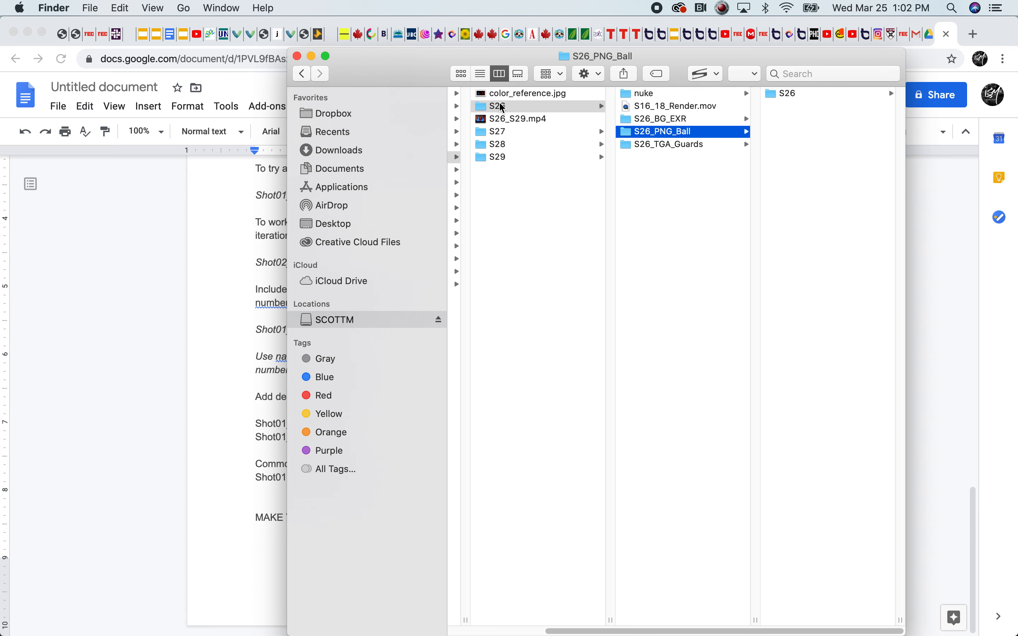
pyautogui.click(775, 97)
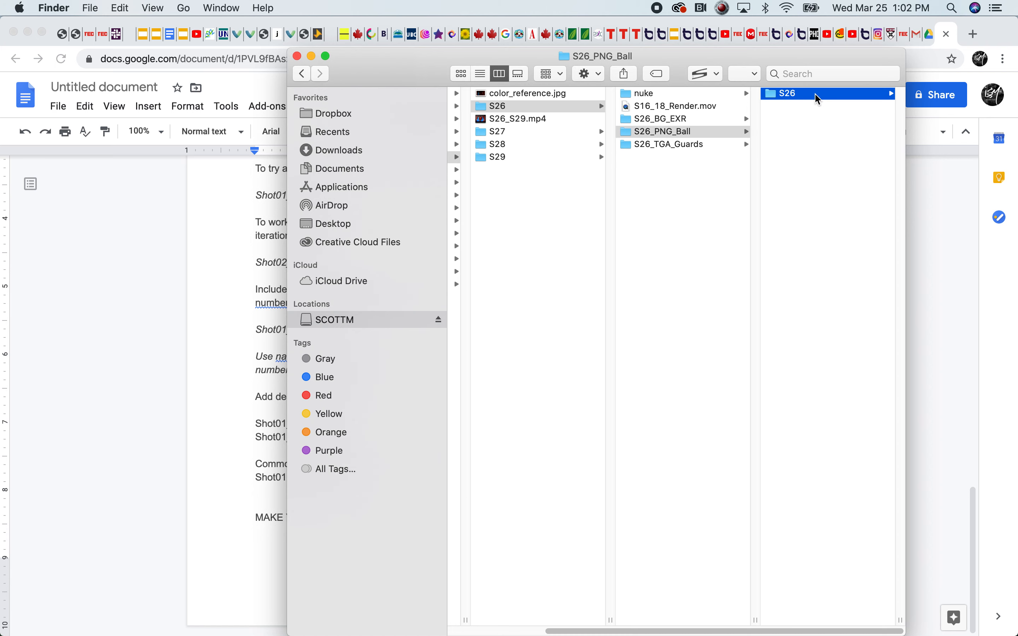
pyautogui.moveTo(763, 631); pyautogui.dragTo(678, 632)
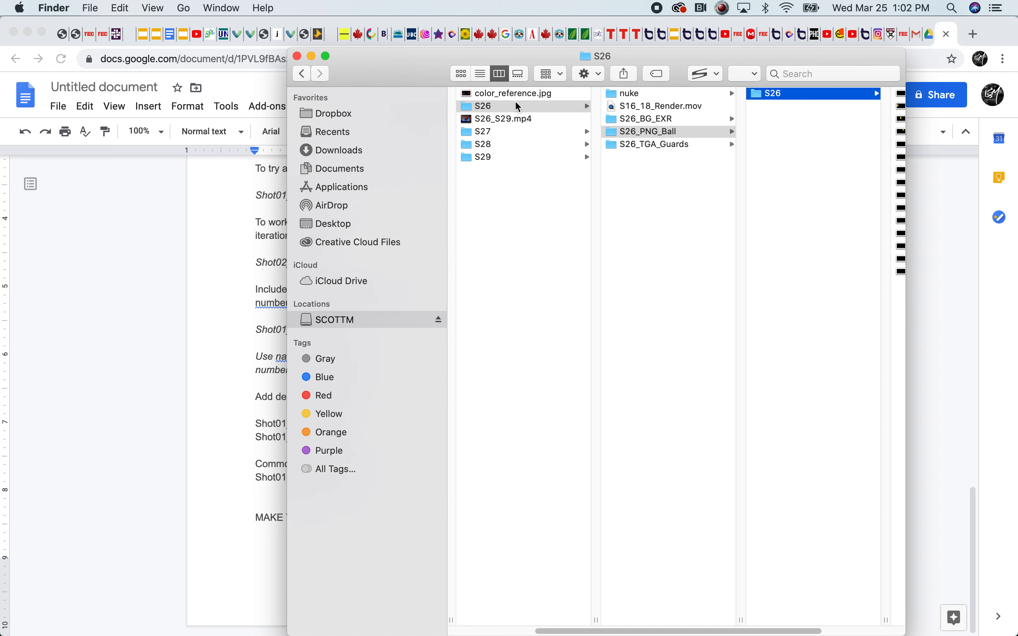
pyautogui.click(760, 97)
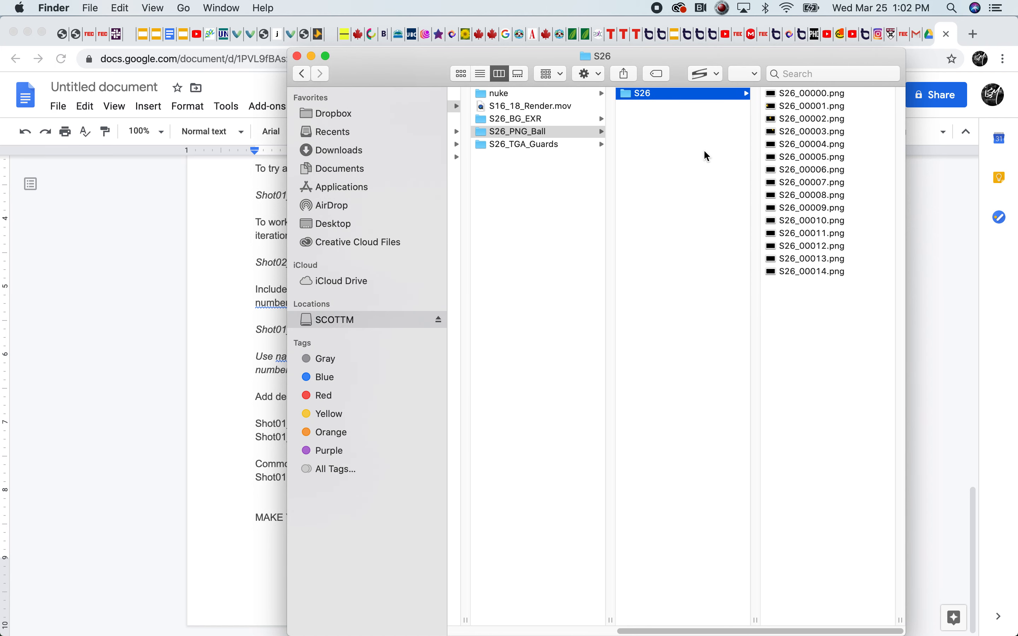
# Open the S26_Guard1 folder within S26_TGA_Guards and preview the frame S26_Guard1_4.tga
pyautogui.click(511, 144)
pyautogui.click(510, 120)
pyautogui.click(507, 144)
pyautogui.click(670, 106)
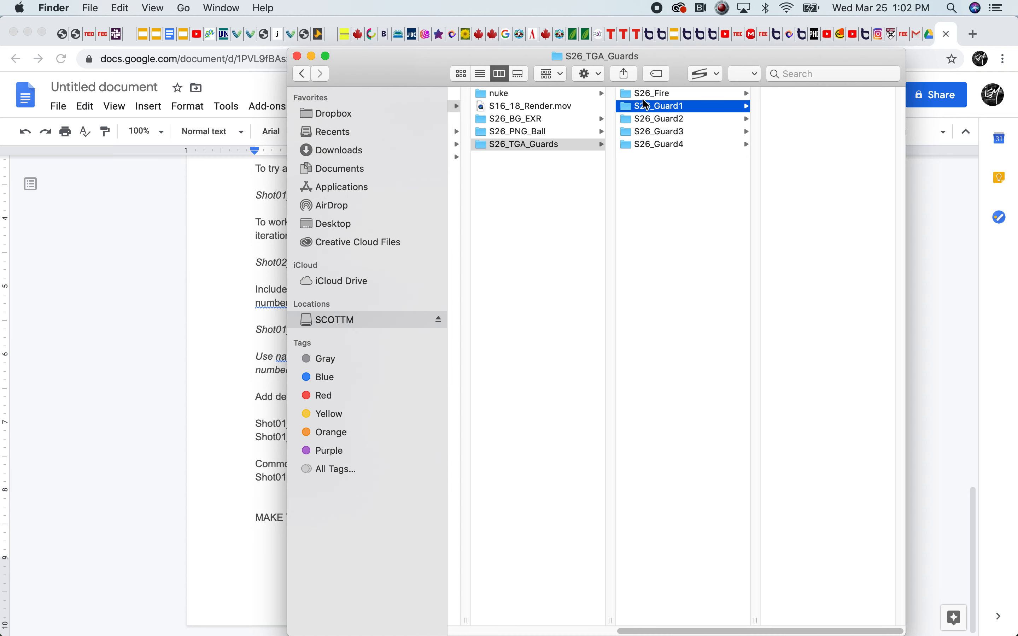
pyautogui.click(826, 132)
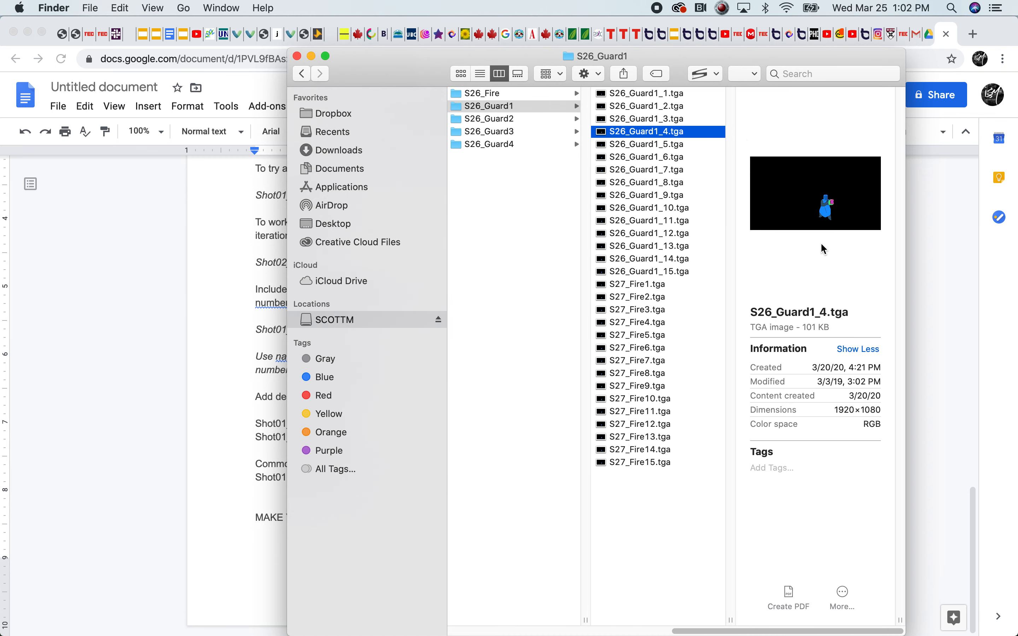
# Preview S26_Guard2_4.tga in the S26_Guard2 folder and inspect the frame naming in S26_Guard3
pyautogui.moveTo(790, 631); pyautogui.dragTo(643, 387)
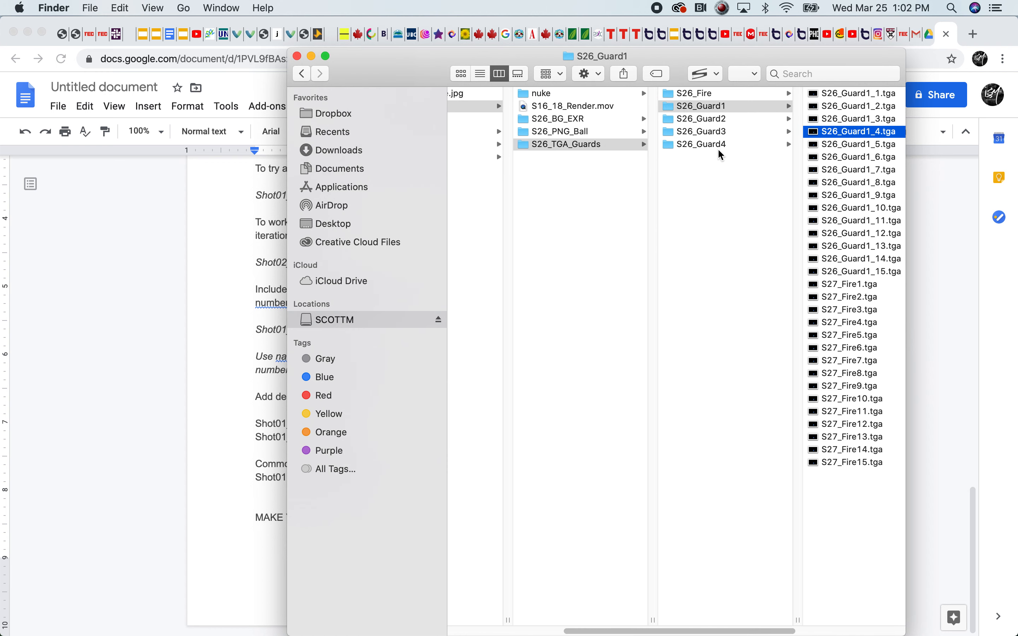
pyautogui.click(715, 107)
pyautogui.click(665, 118)
pyautogui.click(803, 131)
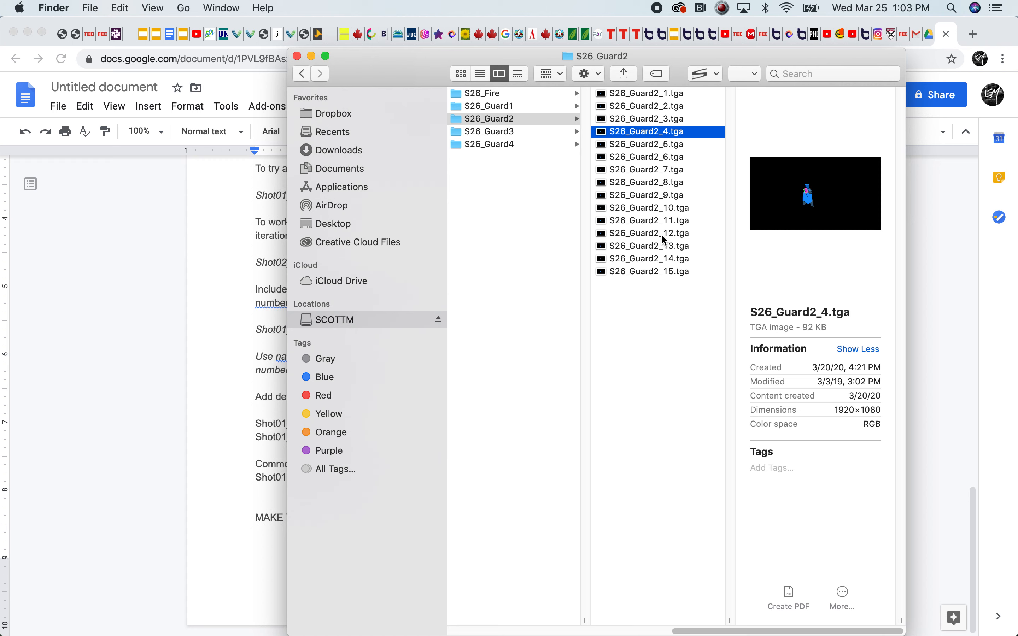
pyautogui.moveTo(722, 630); pyautogui.dragTo(618, 628)
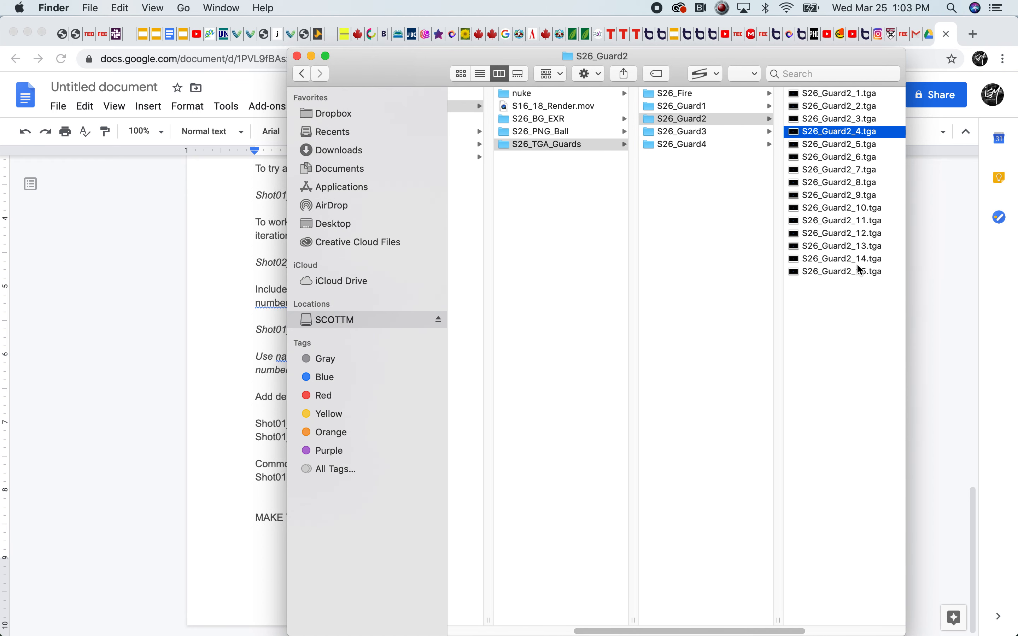
pyautogui.click(672, 134)
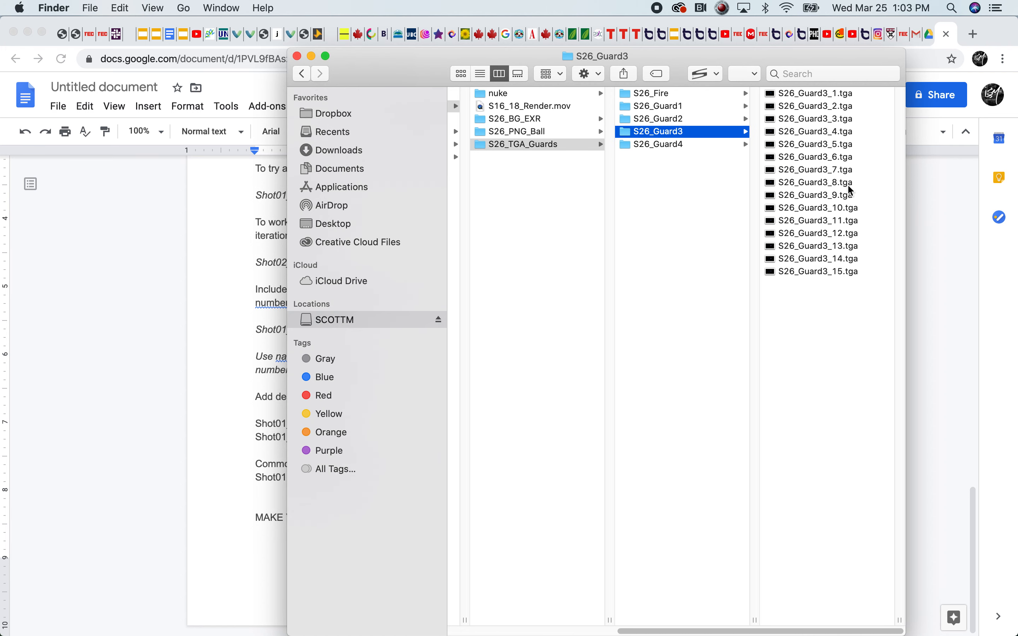
# Return to the S26 folder and compare the names of its S26_TGA_Guards, S26_PNG_Ball and S26_BG_EXR subfolders
pyautogui.moveTo(800, 630); pyautogui.dragTo(673, 630)
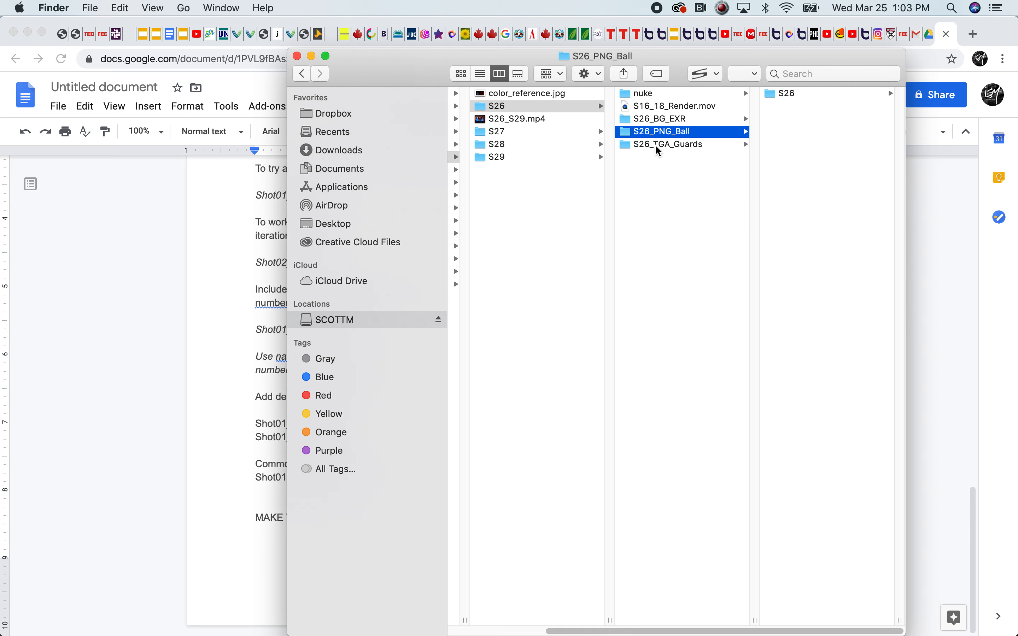
pyautogui.click(667, 145)
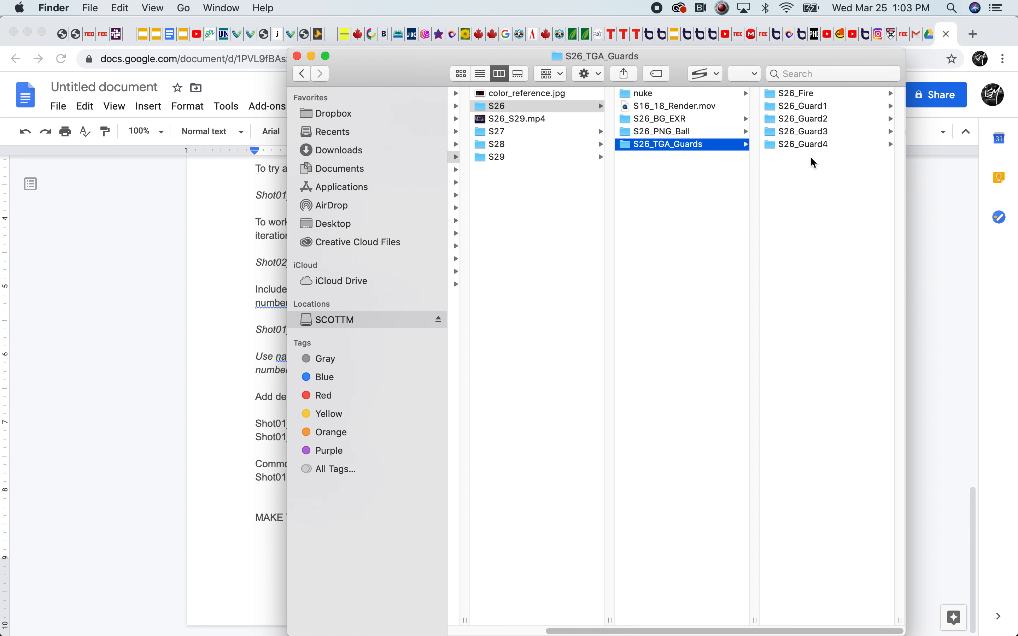
pyautogui.click(669, 145)
pyautogui.click(669, 145)
pyautogui.moveTo(669, 145); pyautogui.dragTo(646, 148)
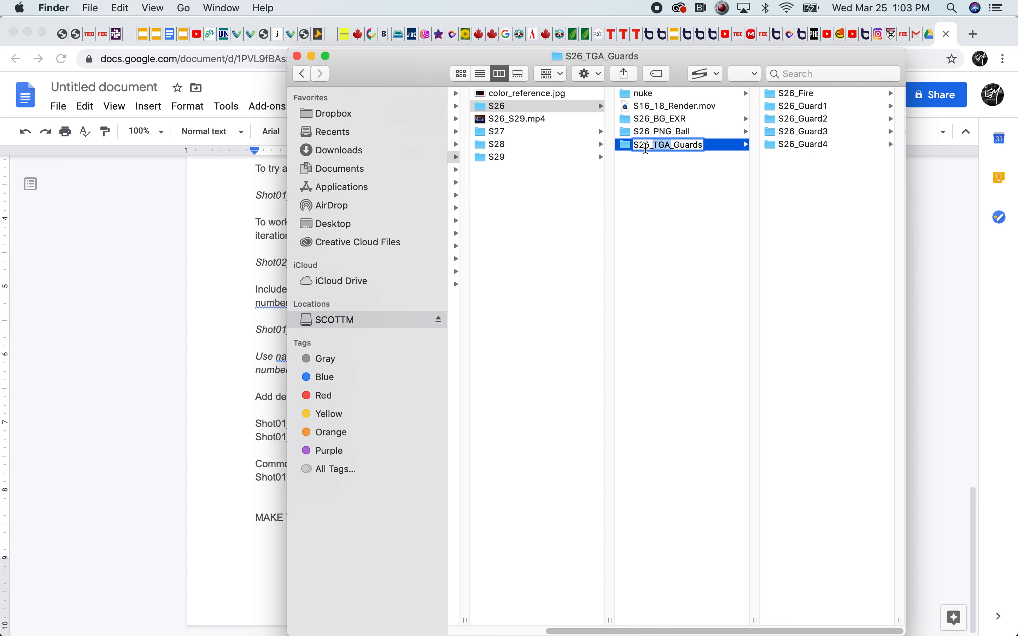
pyautogui.click(670, 133)
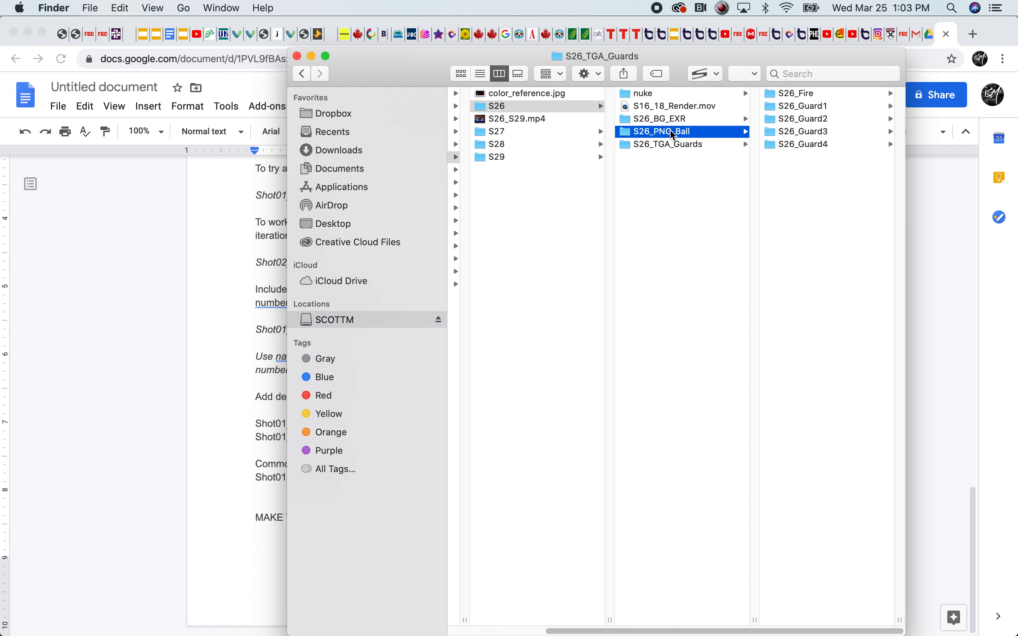
pyautogui.click(669, 122)
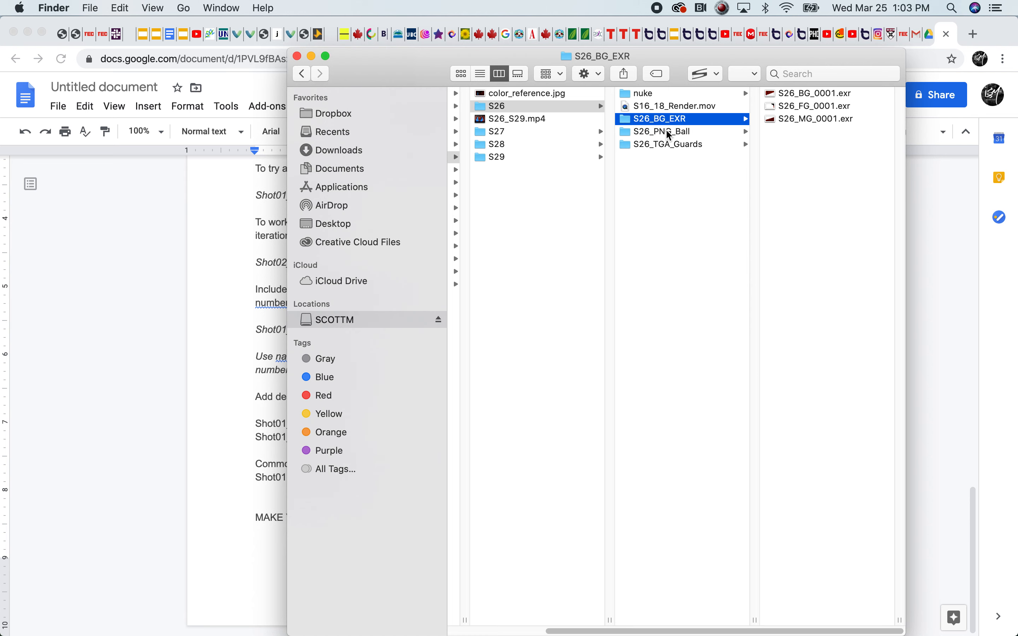
# Compare the subfolder naming inside the S27, S28 and S29 shot folders
pyautogui.click(502, 135)
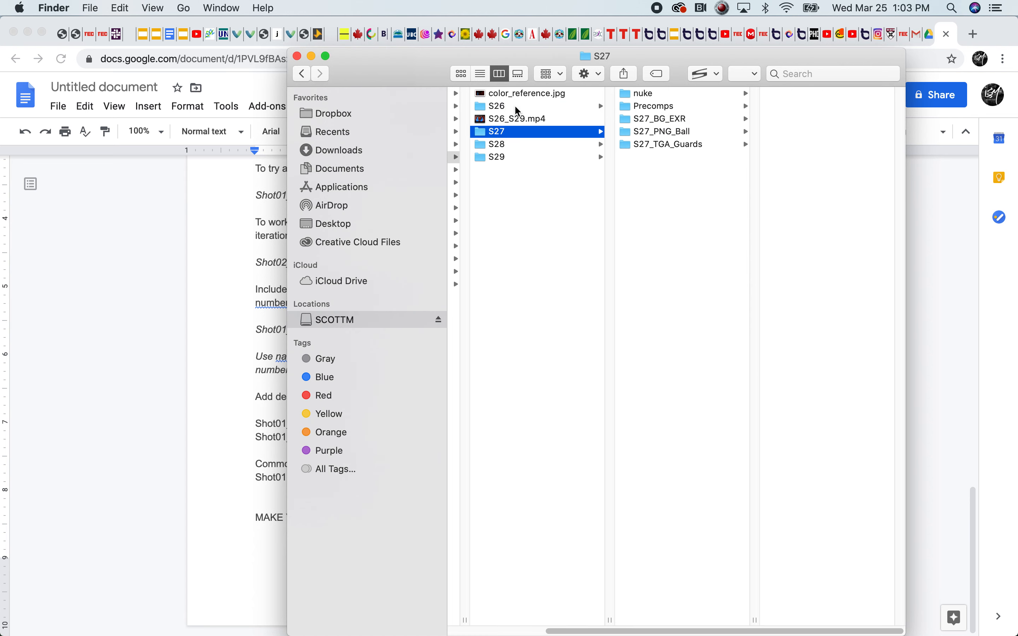
pyautogui.click(503, 148)
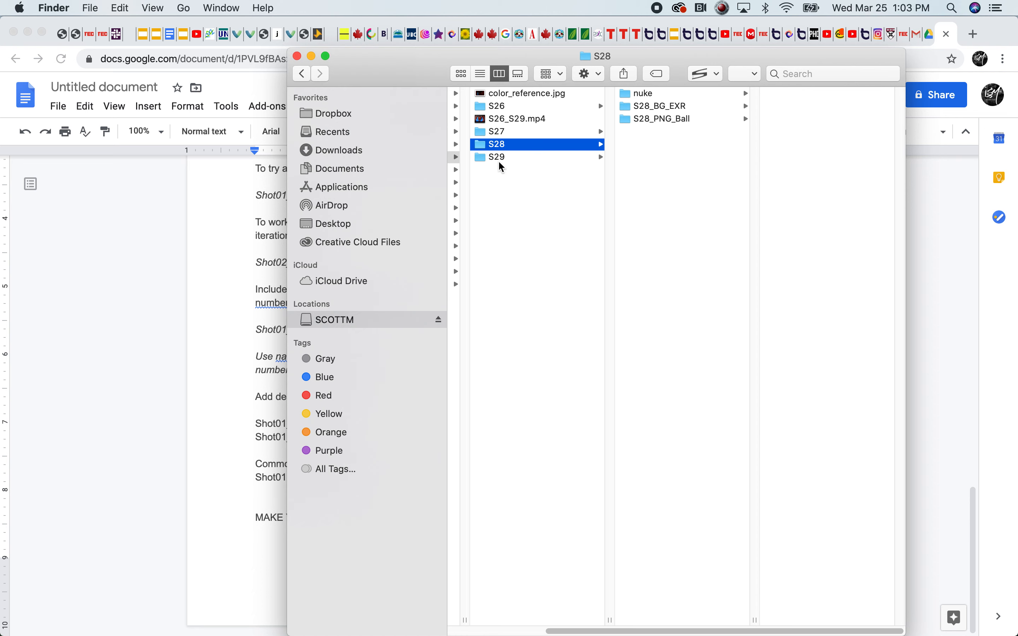
pyautogui.click(491, 156)
pyautogui.click(493, 132)
pyautogui.click(494, 156)
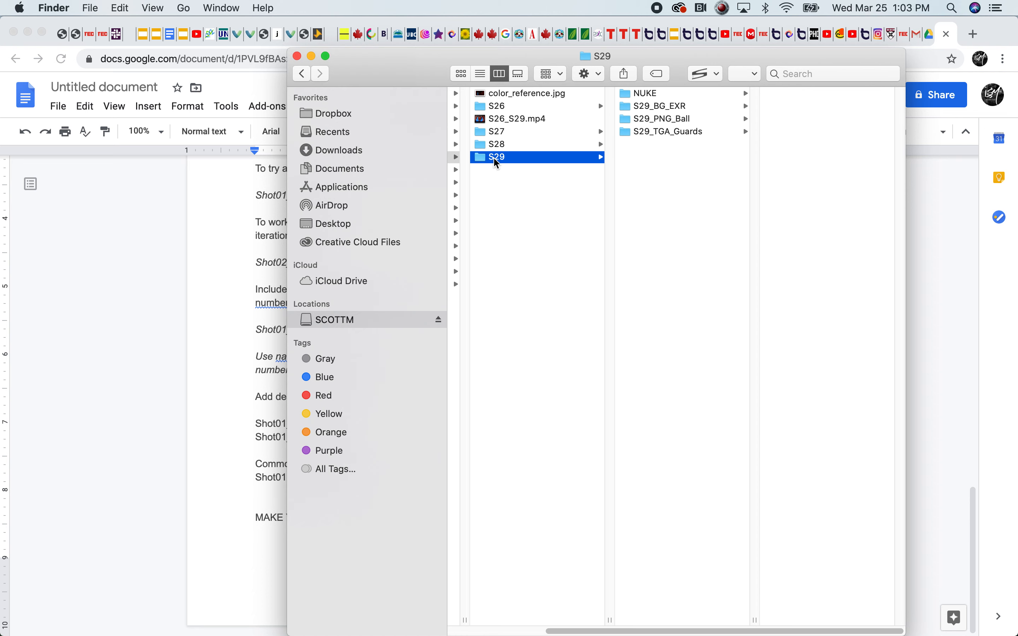
# Open S29_TGA_Guards and compare the frame file names in its s3 and s4 subfolders
pyautogui.click(669, 133)
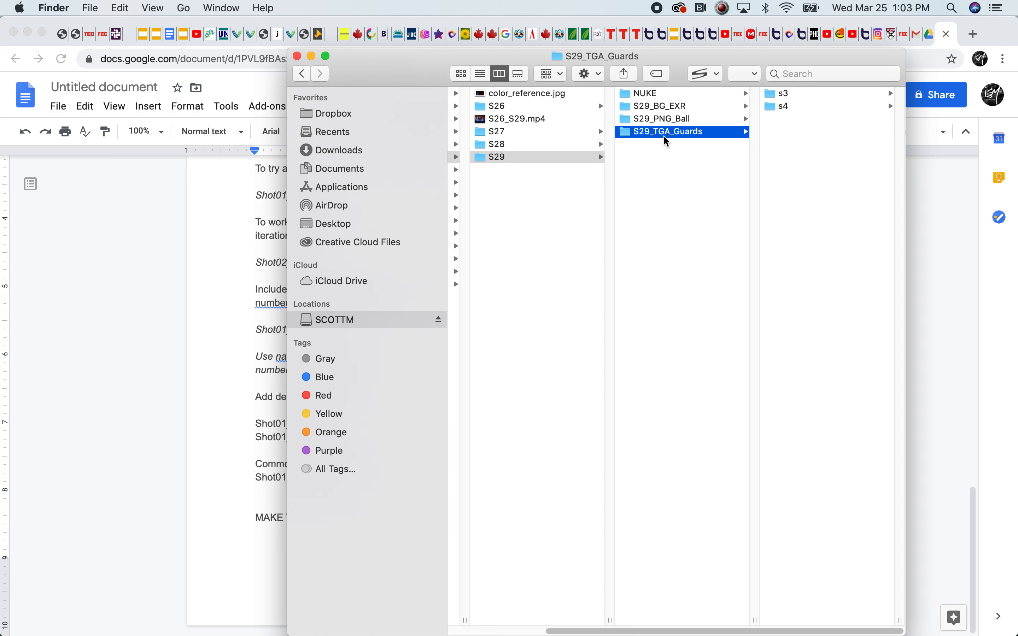
pyautogui.click(782, 109)
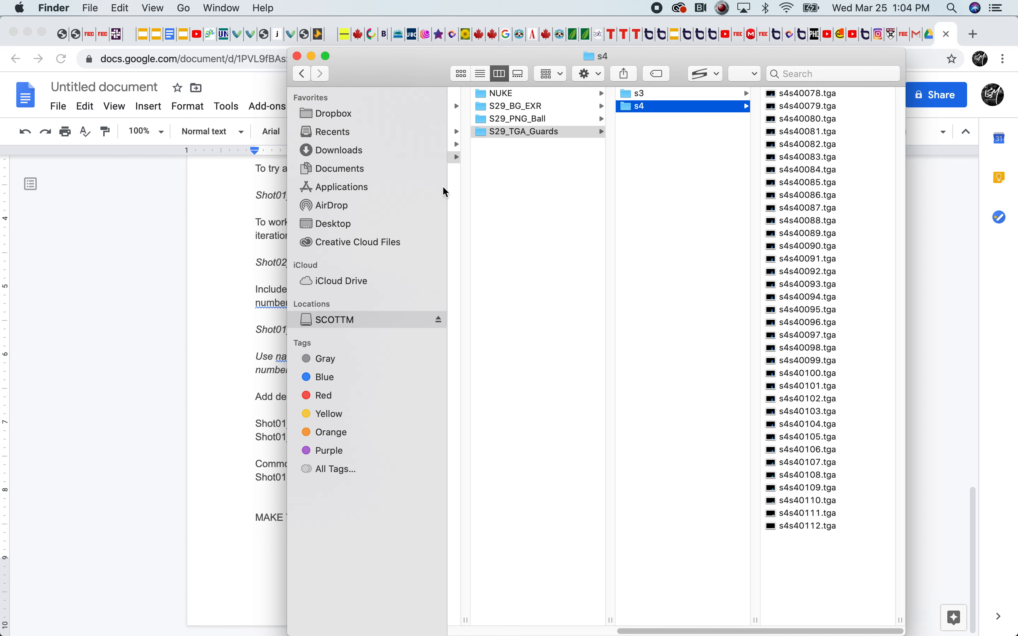
pyautogui.moveTo(753, 629); pyautogui.dragTo(741, 594)
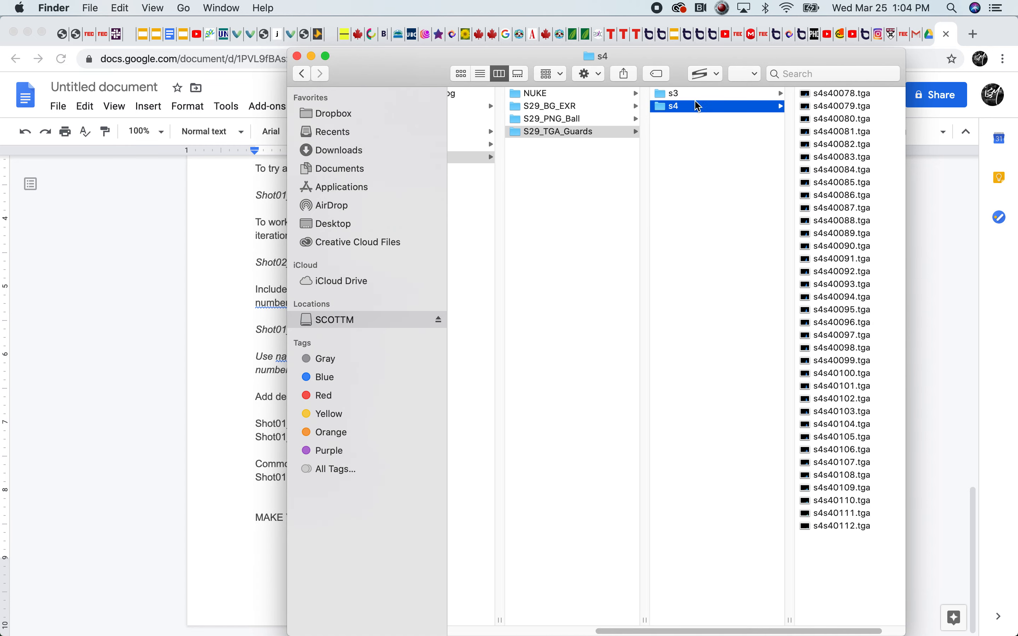
pyautogui.click(681, 96)
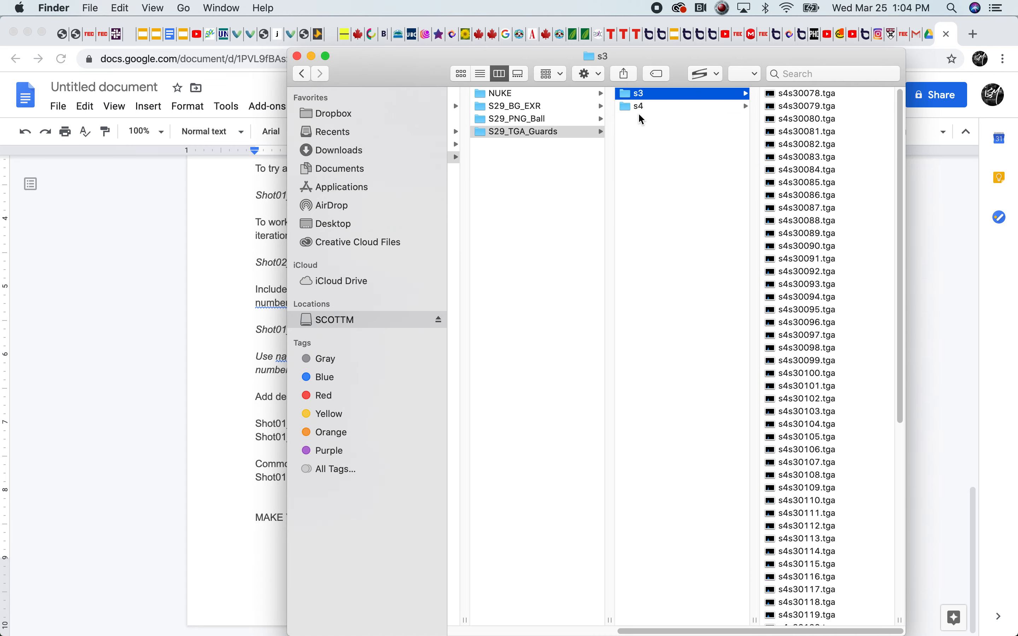
pyautogui.click(644, 107)
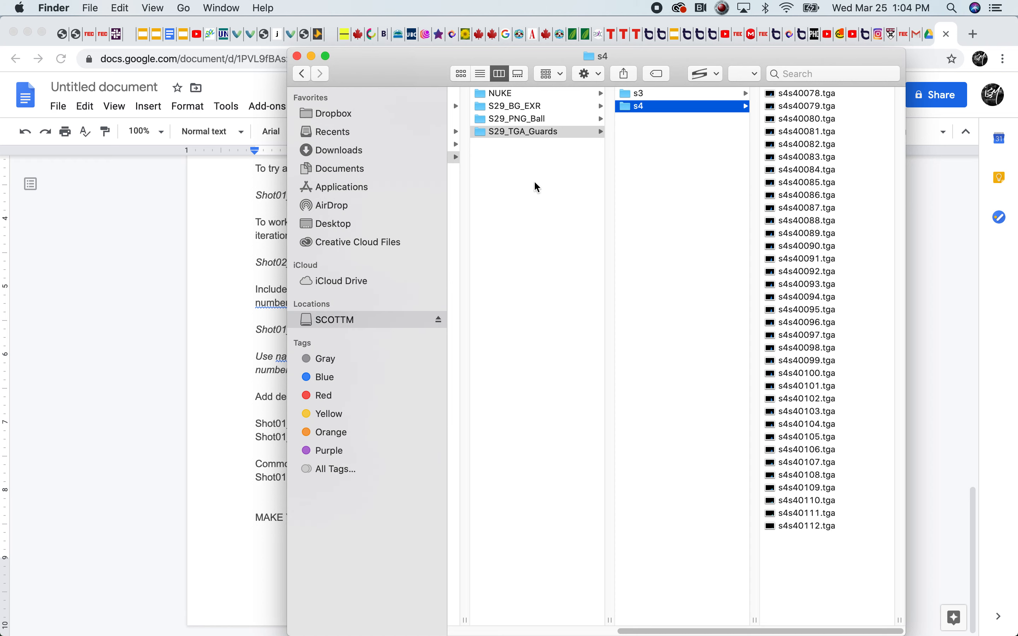
# Preview s4s30101.tga from the s3 folder and s4s40098.tga from the s4 folder to identify each guard
pyautogui.moveTo(786, 631)
pyautogui.mouseDown()
pyautogui.moveTo(703, 626)
pyautogui.moveTo(783, 627)
pyautogui.mouseUp()
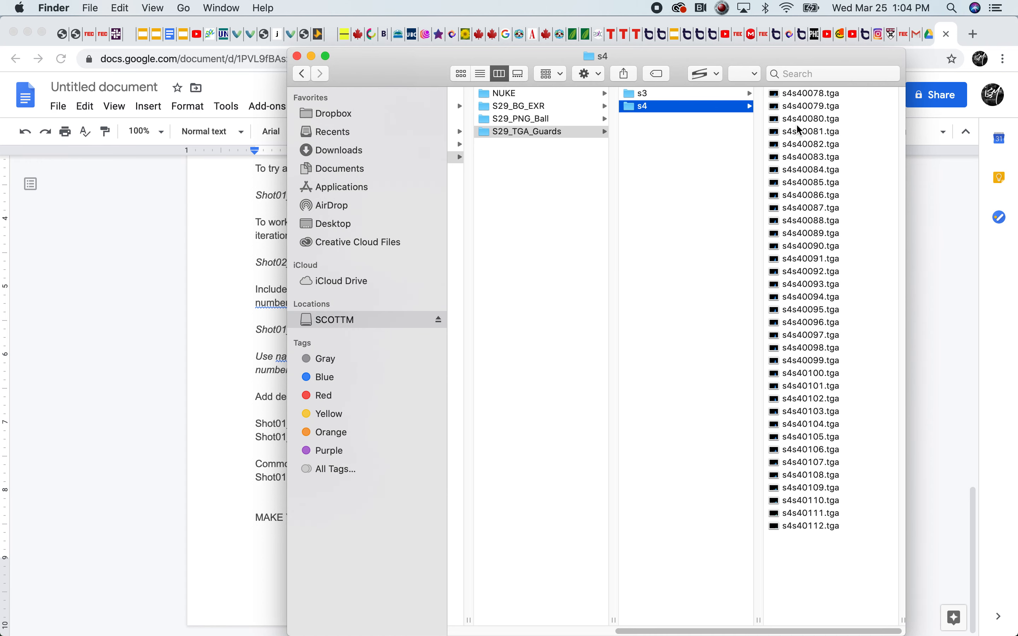
pyautogui.click(645, 95)
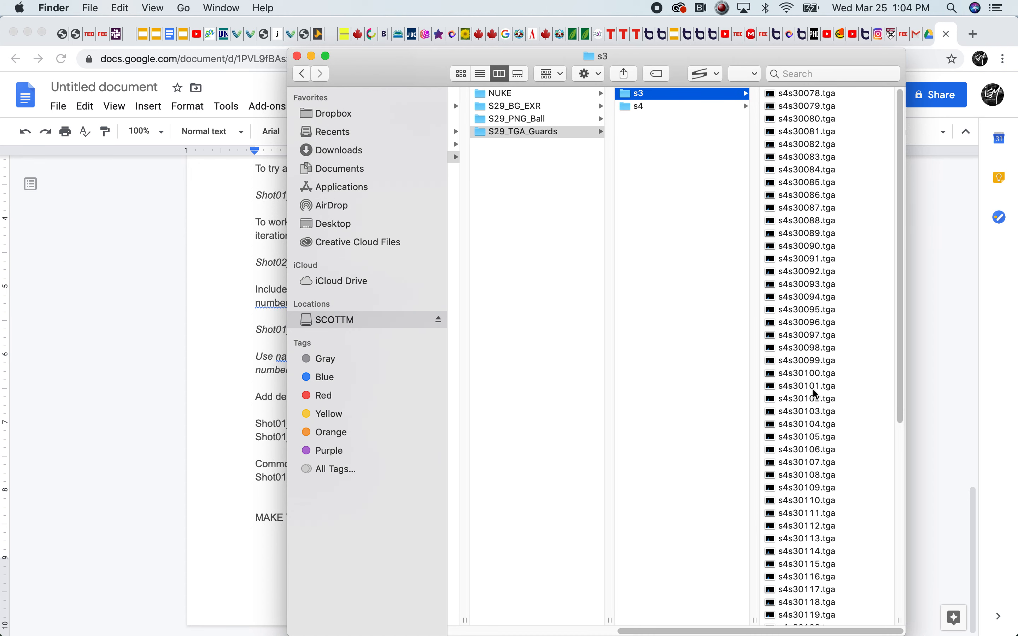
pyautogui.click(815, 387)
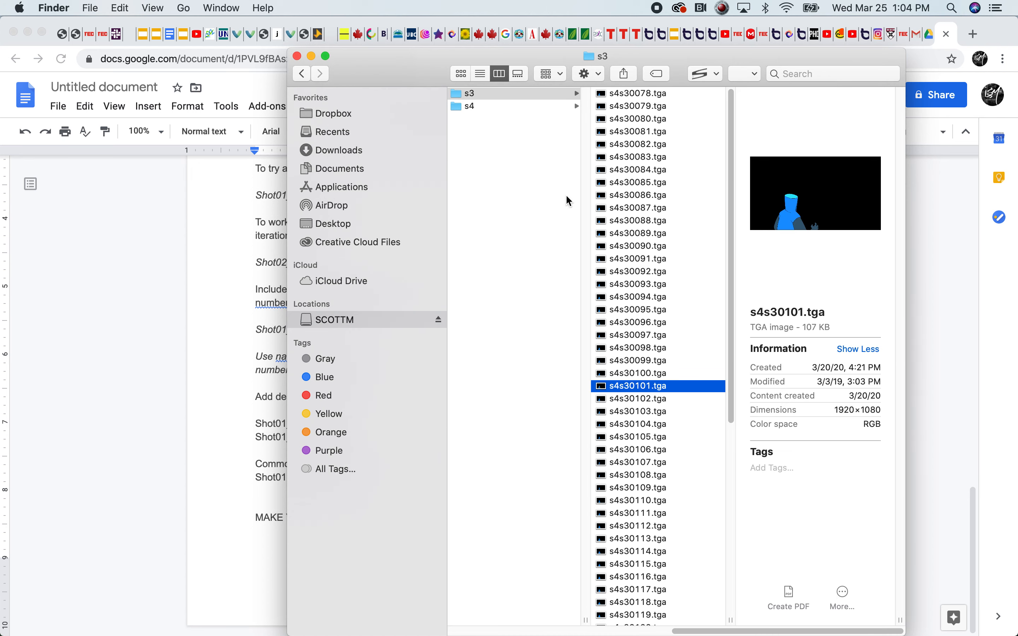
pyautogui.click(600, 221)
pyautogui.click(472, 103)
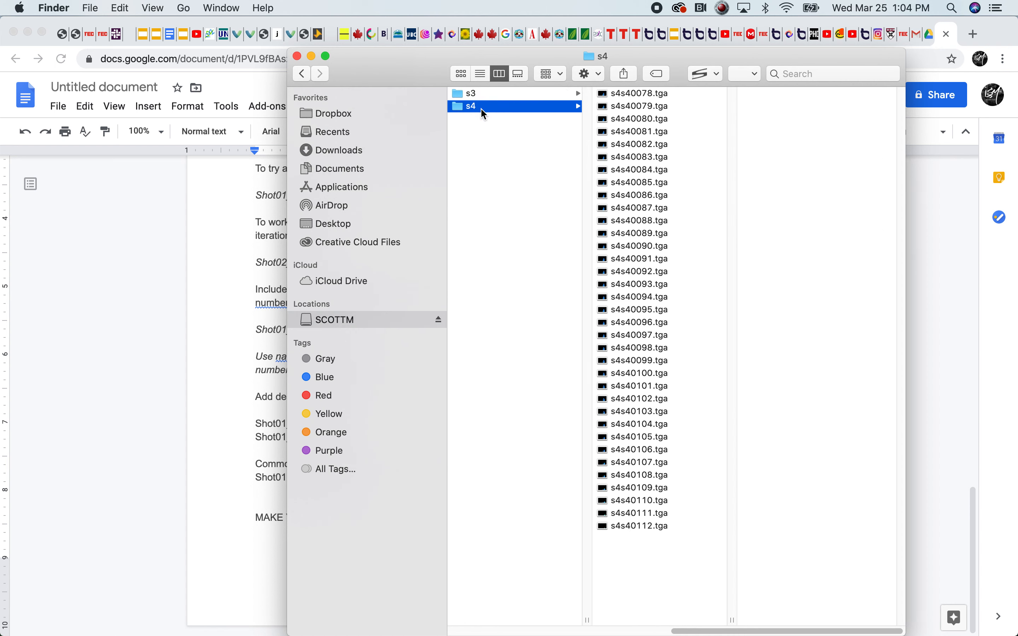
pyautogui.click(600, 120)
pyautogui.click(688, 347)
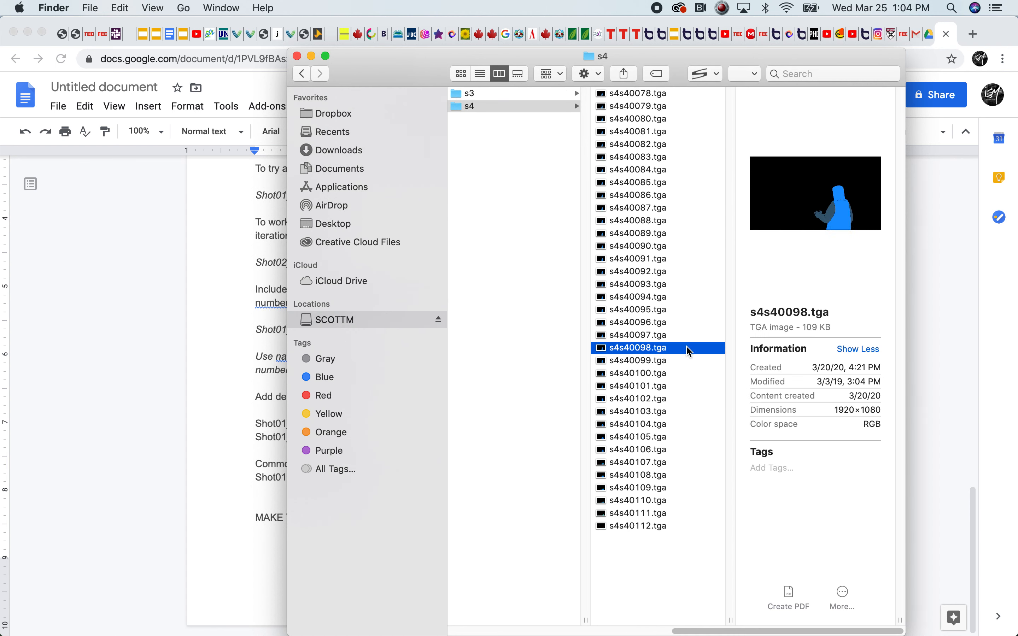
# Compare the s3 frame s4s30092.tga with the s4 frame s4s40095.tga, and go back to the shot folders
pyautogui.click(470, 95)
pyautogui.click(645, 121)
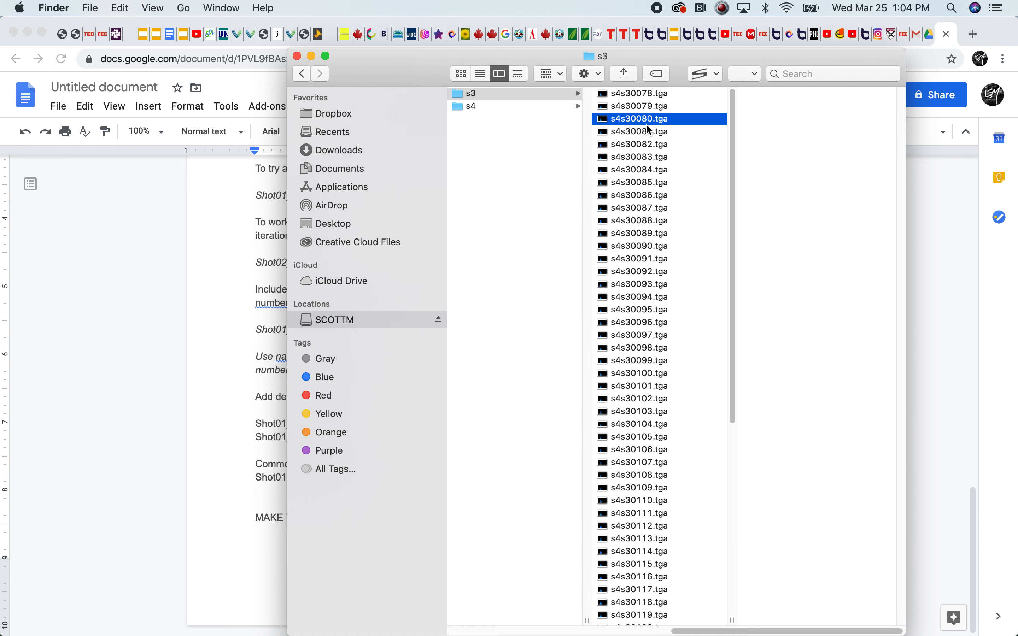
pyautogui.click(657, 272)
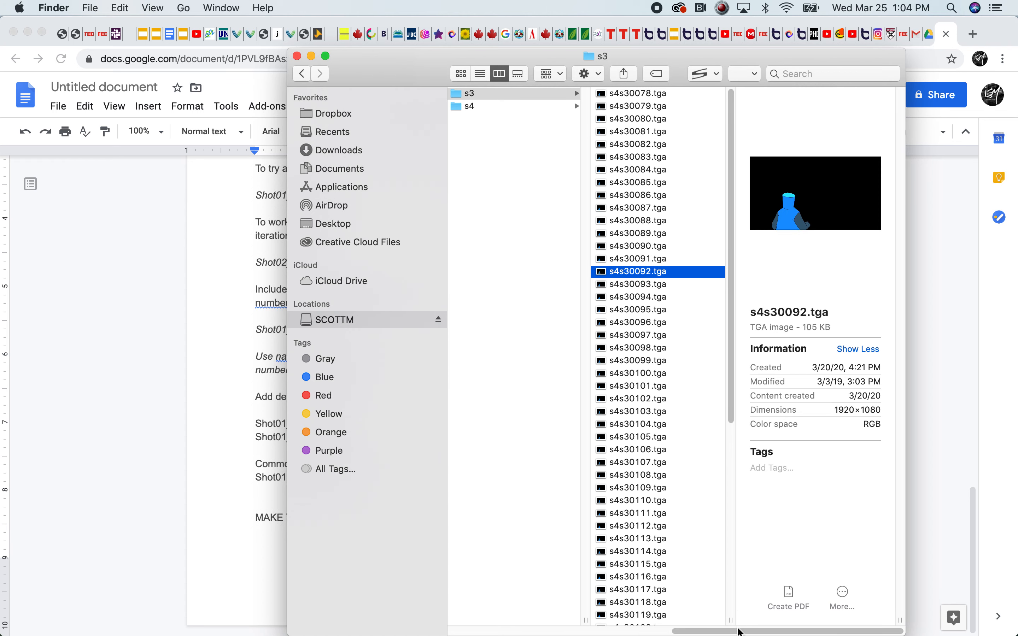
pyautogui.moveTo(742, 629); pyautogui.dragTo(671, 629)
pyautogui.click(599, 107)
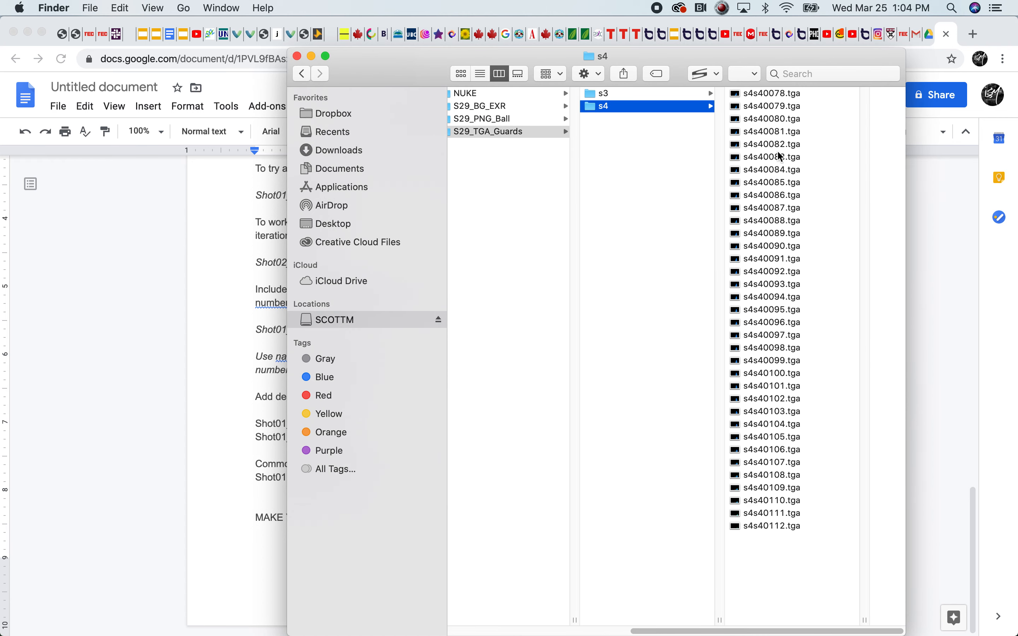
pyautogui.click(779, 157)
pyautogui.click(675, 313)
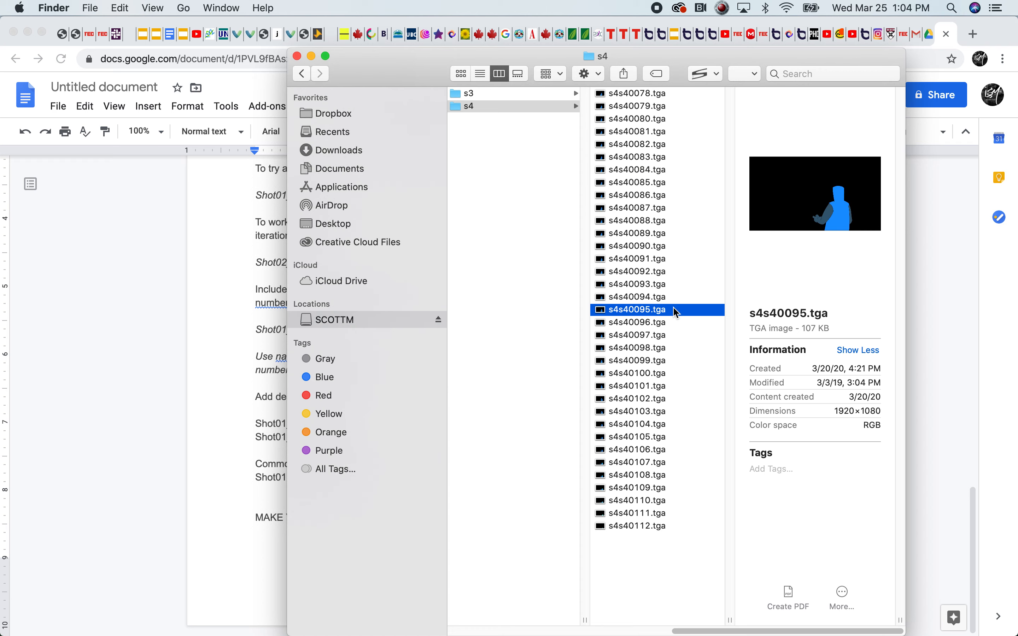
pyautogui.click(647, 375)
pyautogui.moveTo(711, 630); pyautogui.dragTo(520, 591)
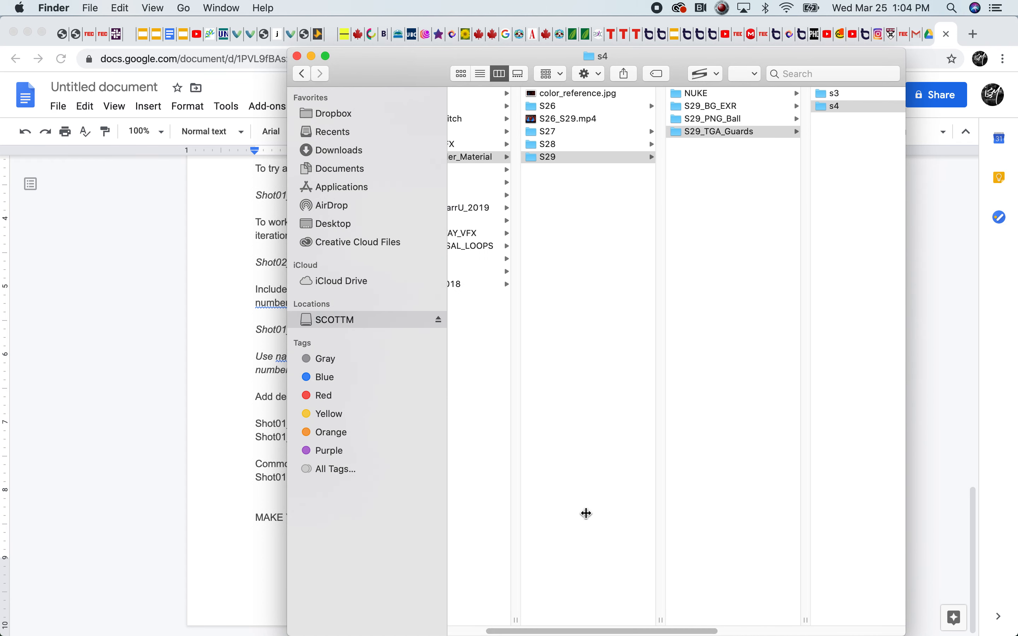
# Open the SAMPLE_PROJECT folder inside Tutorials, FMSA323, 03_Structure on the SCOTTM drive
pyautogui.moveTo(612, 618); pyautogui.dragTo(482, 627)
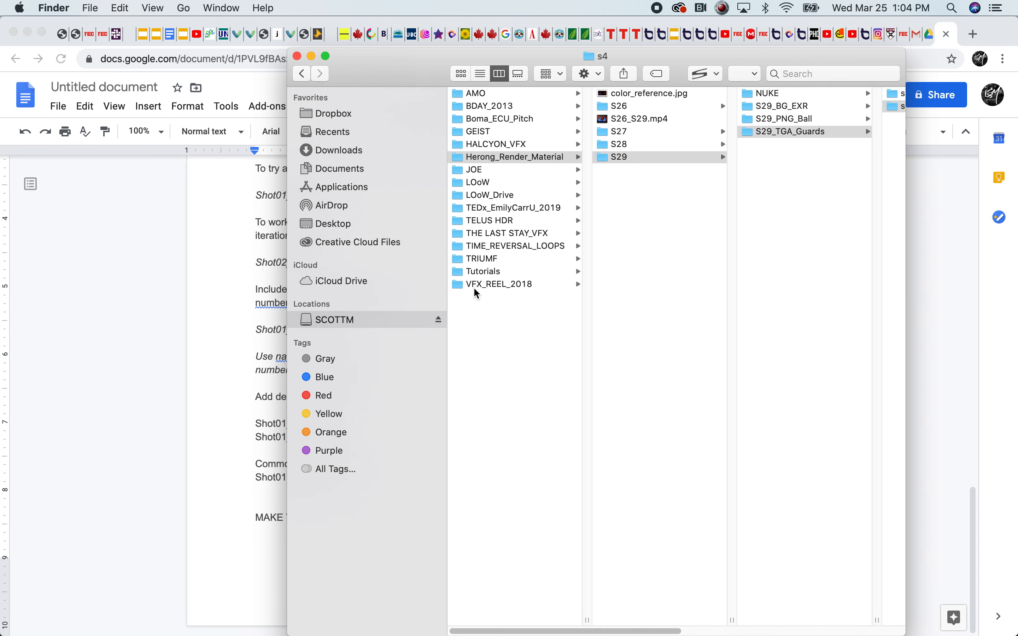
pyautogui.click(483, 274)
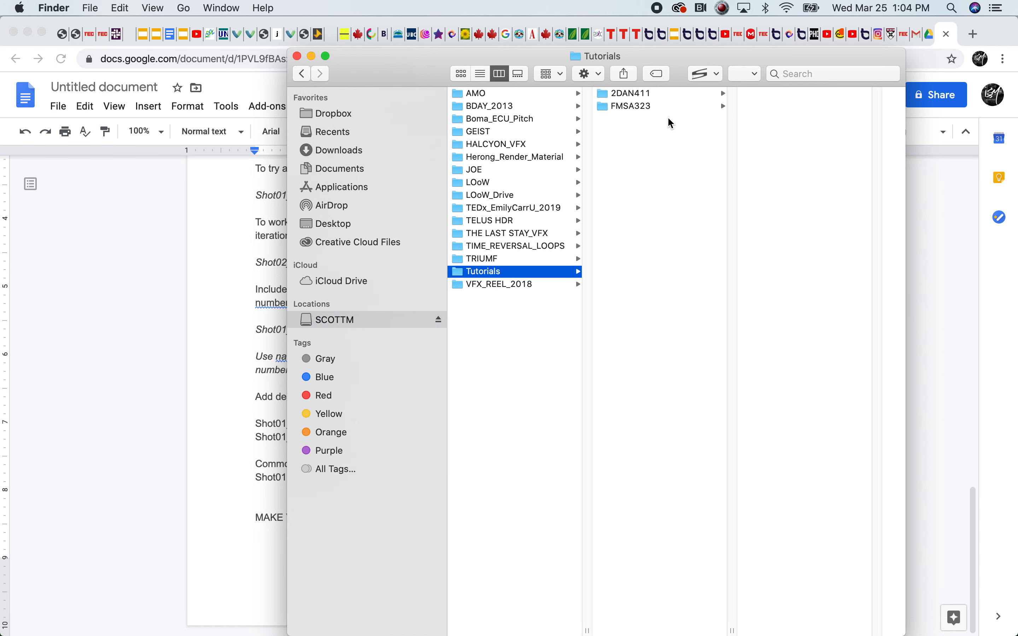
pyautogui.click(630, 107)
pyautogui.click(785, 120)
pyautogui.click(791, 93)
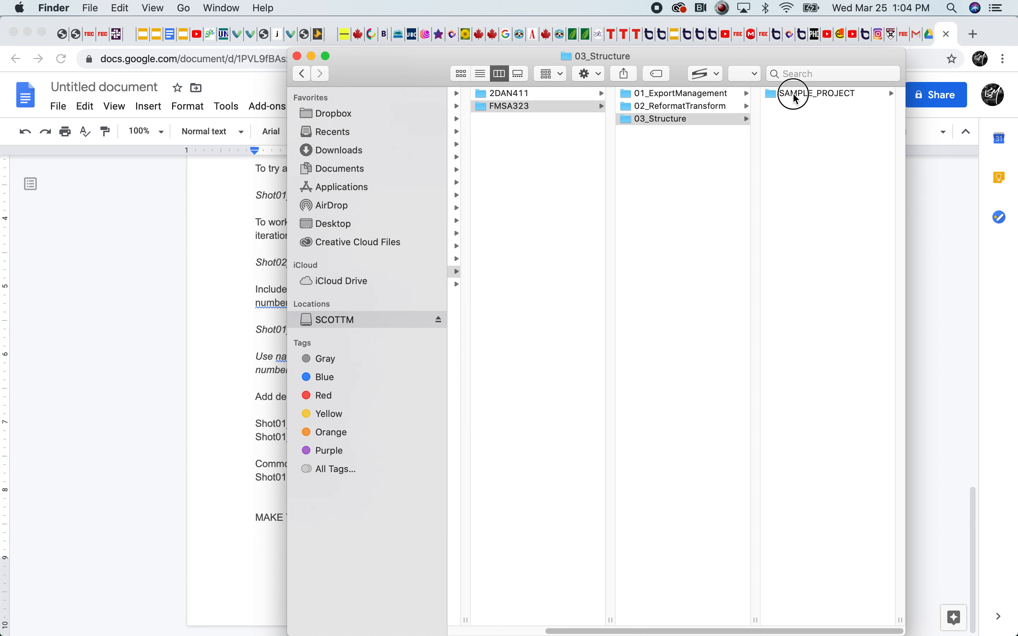
pyautogui.click(796, 95)
# Examine the AUDIO and VIDEO folders of the sample project's PRODUCTION folder, including Sourcevideo and Premiere
pyautogui.click(691, 106)
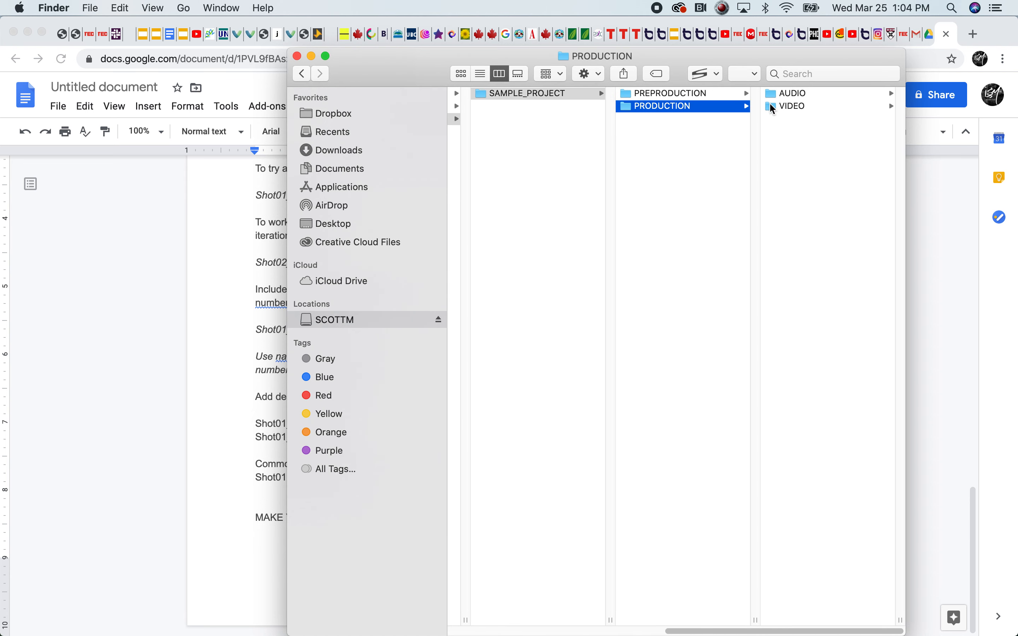
pyautogui.click(796, 106)
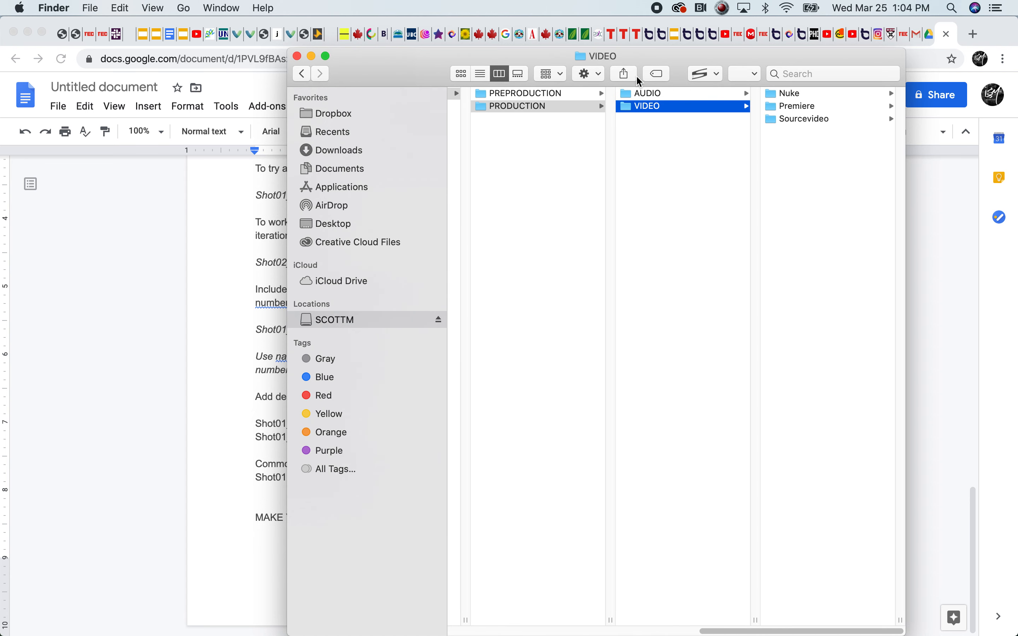
pyautogui.click(650, 93)
pyautogui.click(660, 107)
pyautogui.click(806, 119)
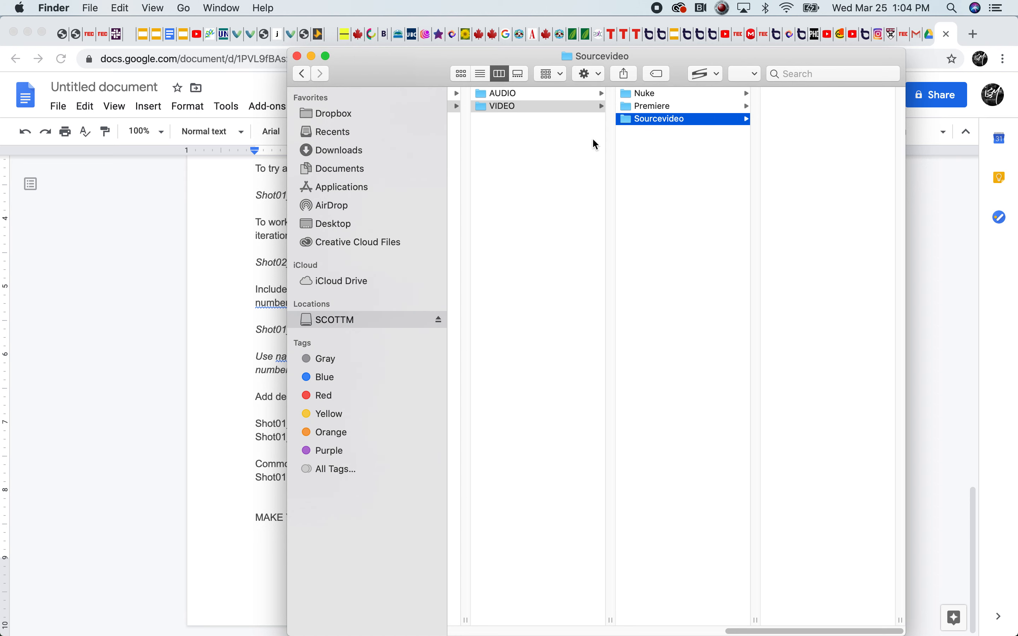
pyautogui.click(653, 107)
pyautogui.moveTo(755, 627)
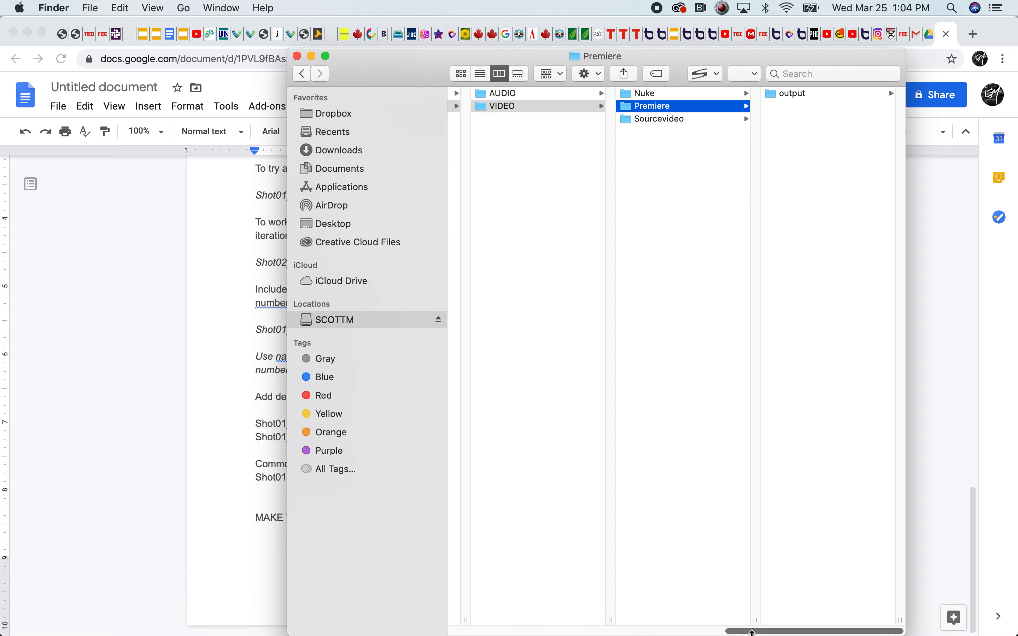
pyautogui.moveTo(753, 631); pyautogui.dragTo(620, 593)
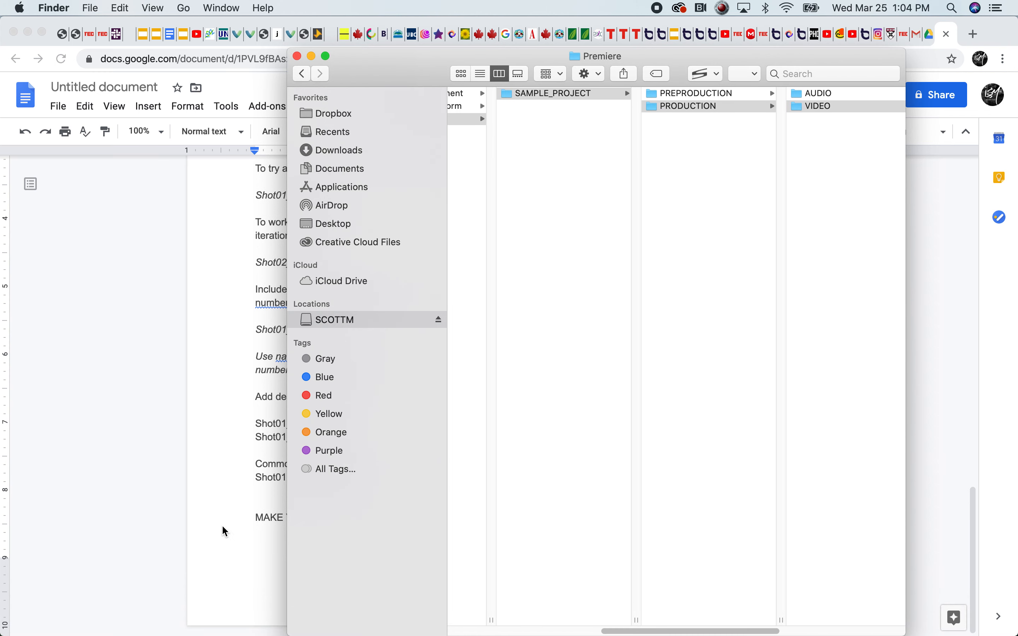
# Switch to the Google Docs guide and highlight the line "MAKE YOURSELF A TEMPLATE!"
pyautogui.click(94, 475)
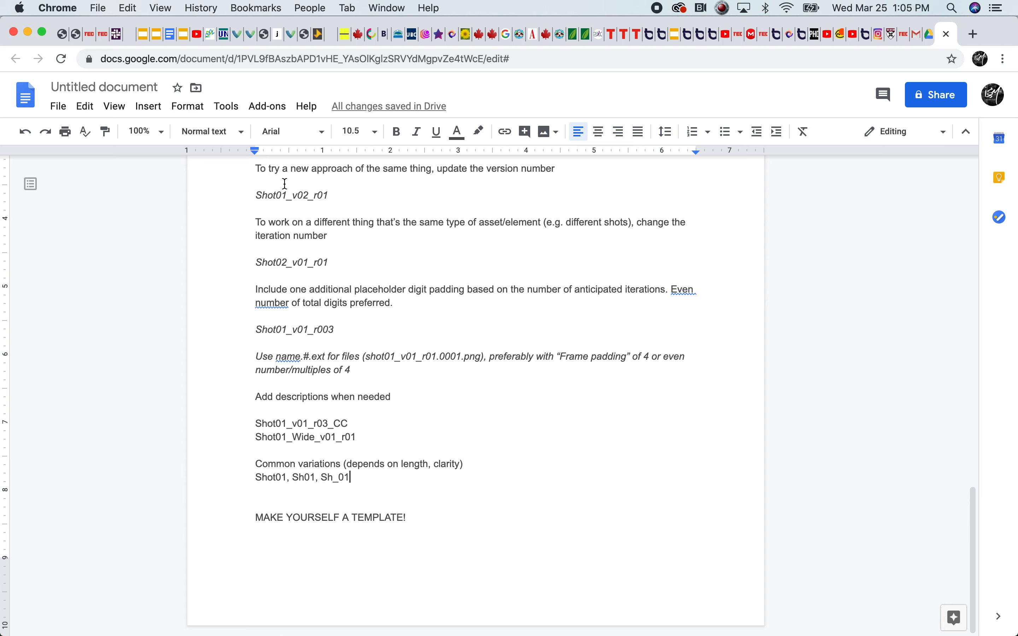
pyautogui.moveTo(460, 537); pyautogui.dragTo(179, 500)
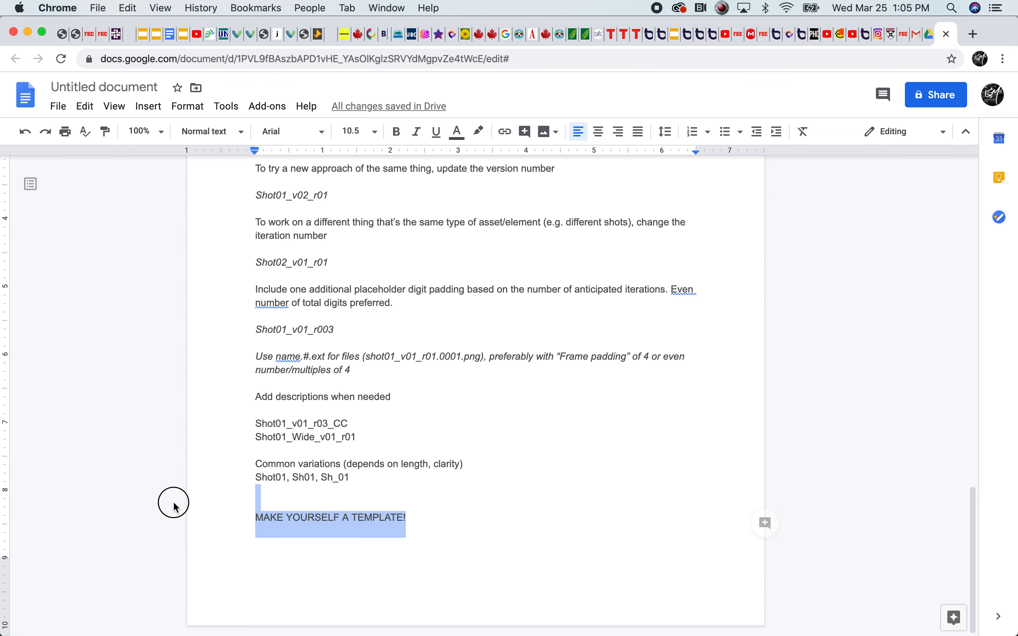
pyautogui.click(425, 545)
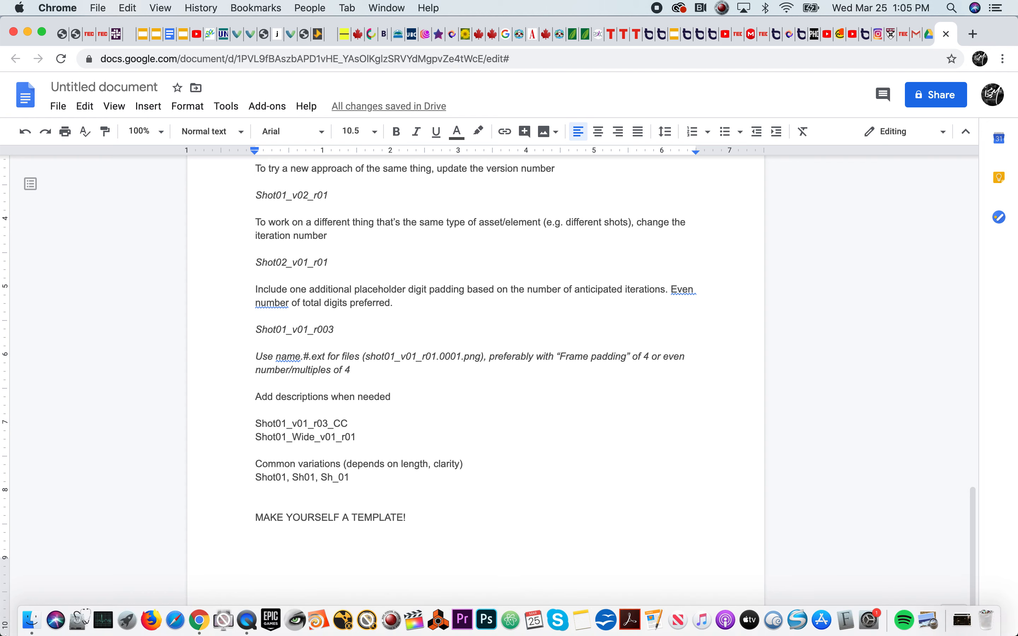
# Switch back to Finder and review the contents of SAMPLE_PROJECT's PREPRODUCTION and PRODUCTION folders
pyautogui.click(31, 622)
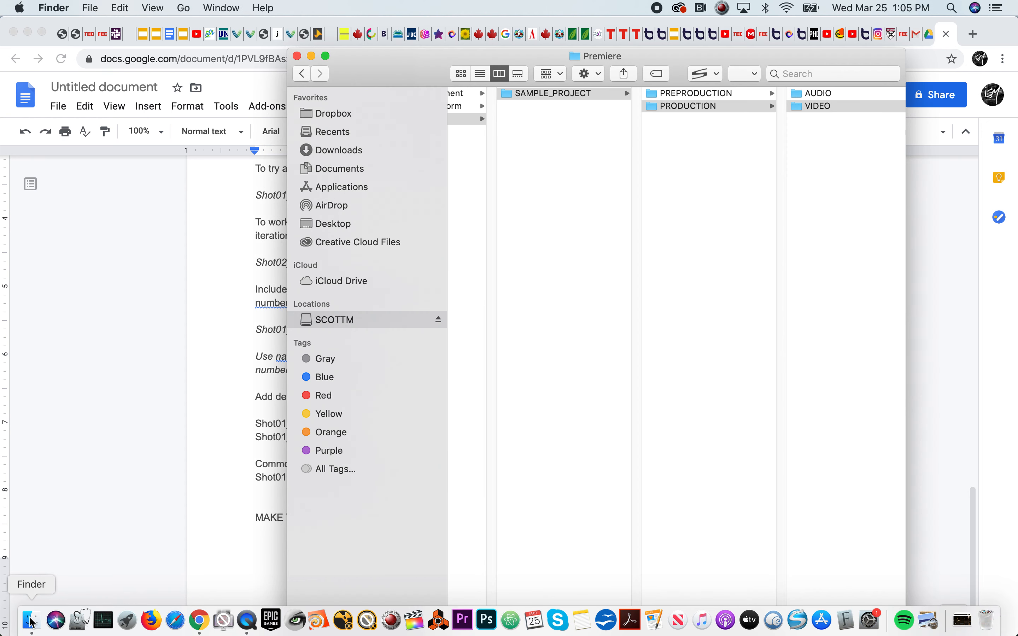
pyautogui.click(585, 97)
pyautogui.click(670, 99)
pyautogui.click(671, 106)
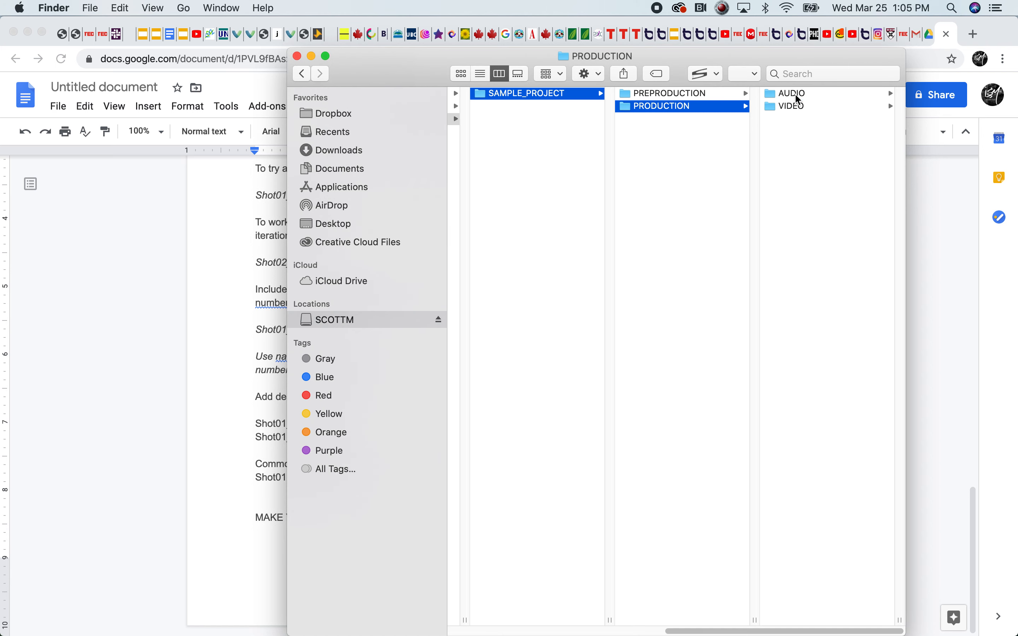
pyautogui.click(681, 95)
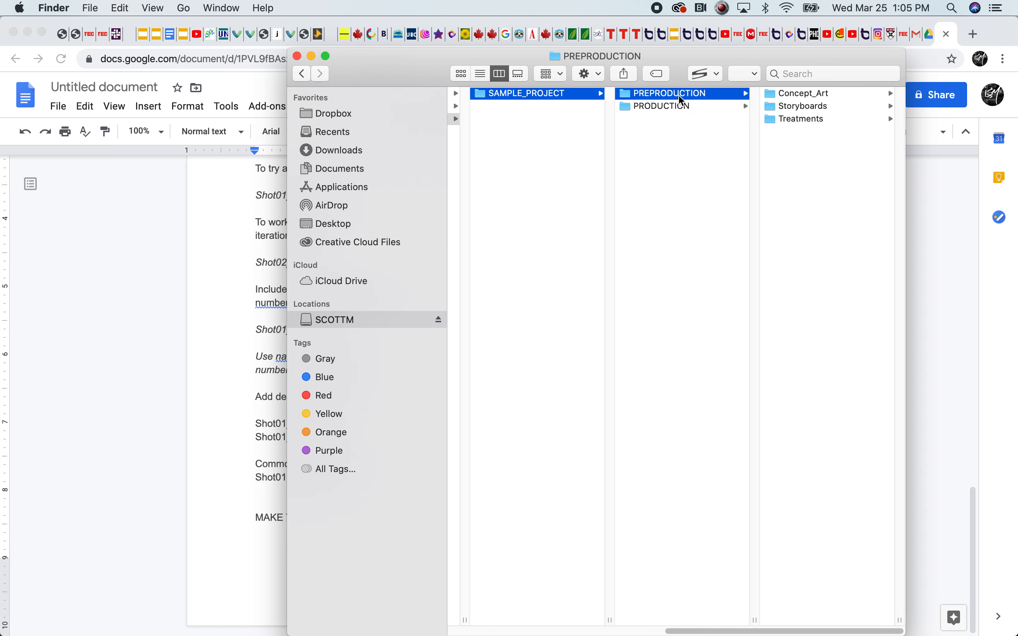
pyautogui.click(791, 119)
pyautogui.click(537, 110)
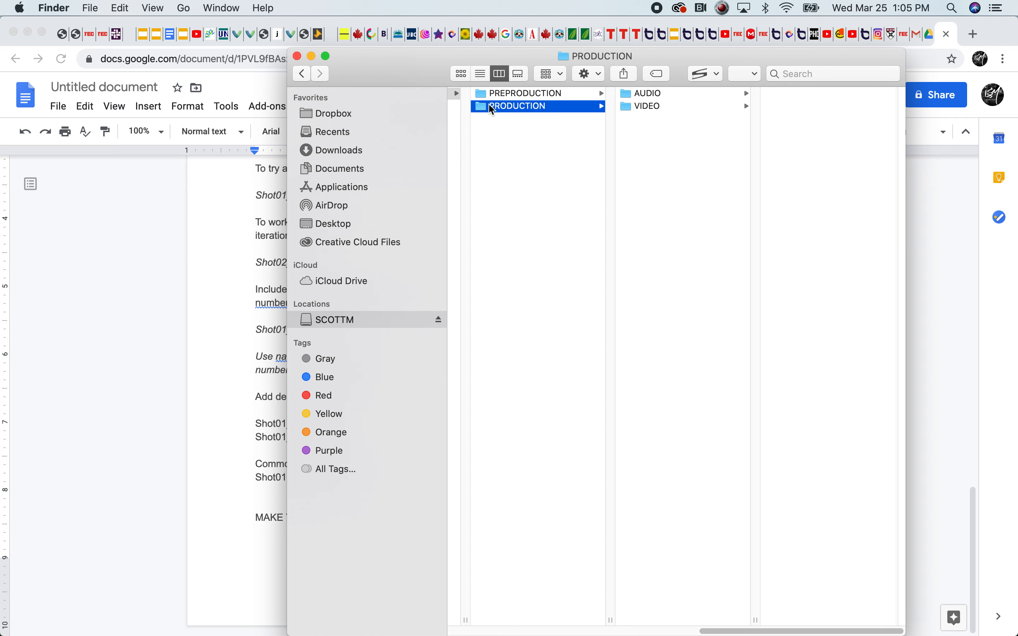
# Rename the SAMPLE_PROJECT folder as FOLDER STRUCTURE TEMPLATE
pyautogui.moveTo(713, 630); pyautogui.dragTo(598, 432)
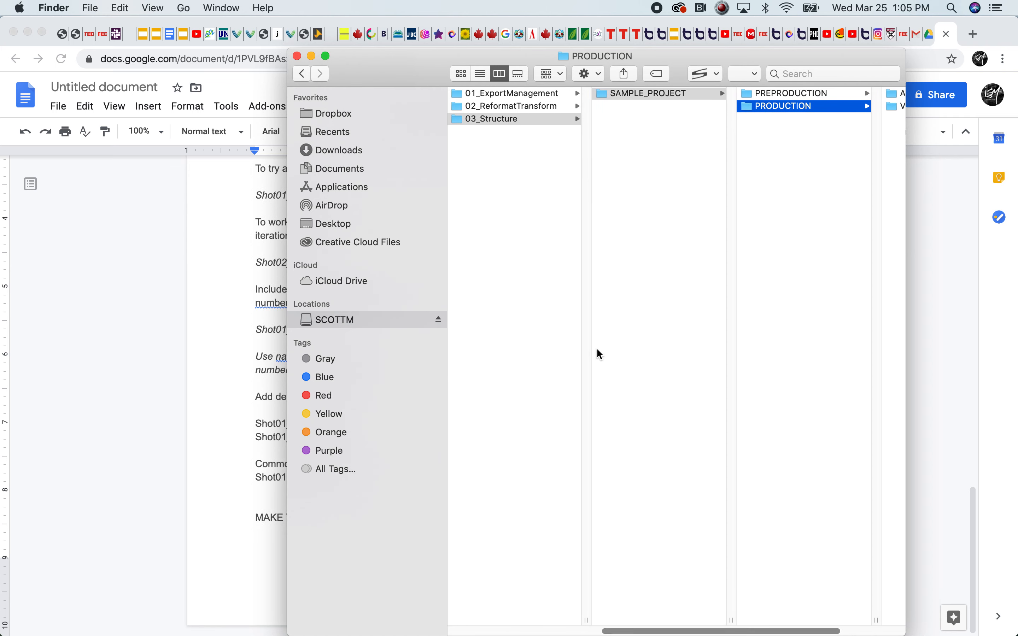
pyautogui.rightClick(655, 93)
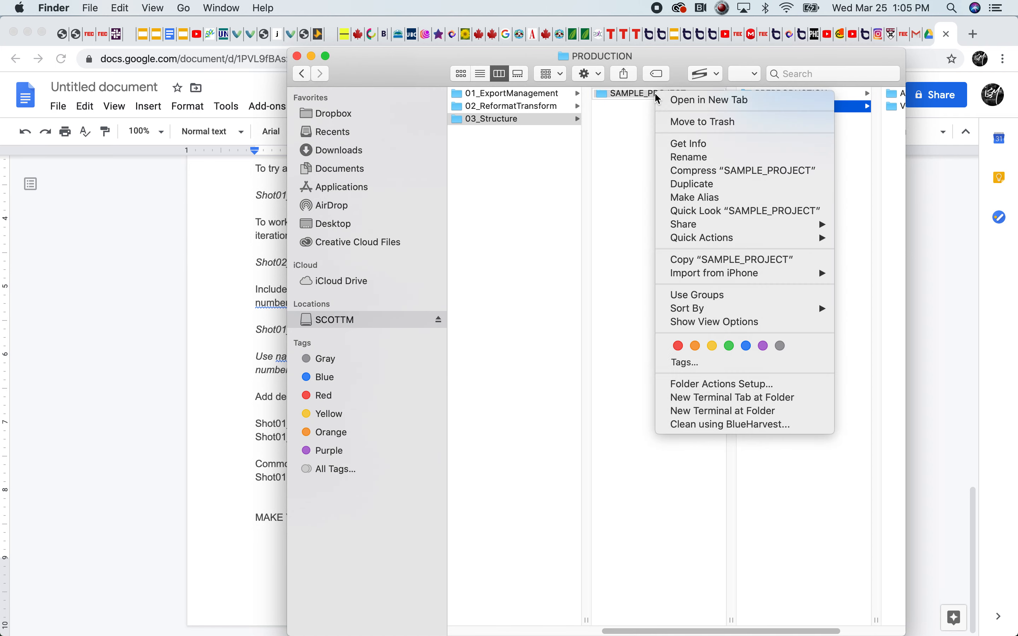
pyautogui.click(693, 157)
pyautogui.write('FOLDER STRUCTURE TR')
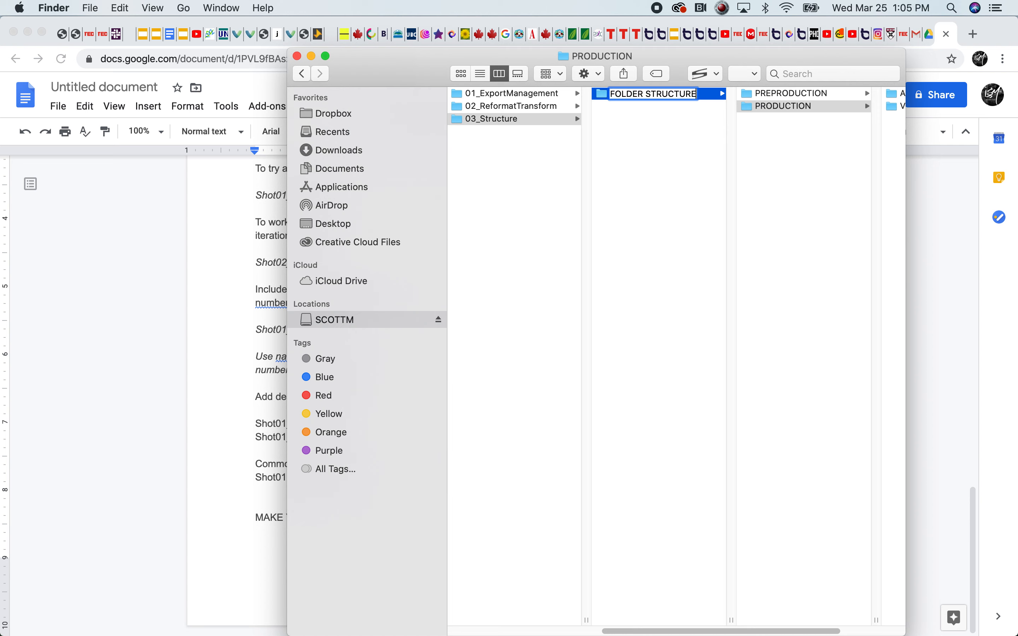
pyautogui.press('BackSpace')
pyautogui.write('EMPLATE')
pyautogui.click(668, 170)
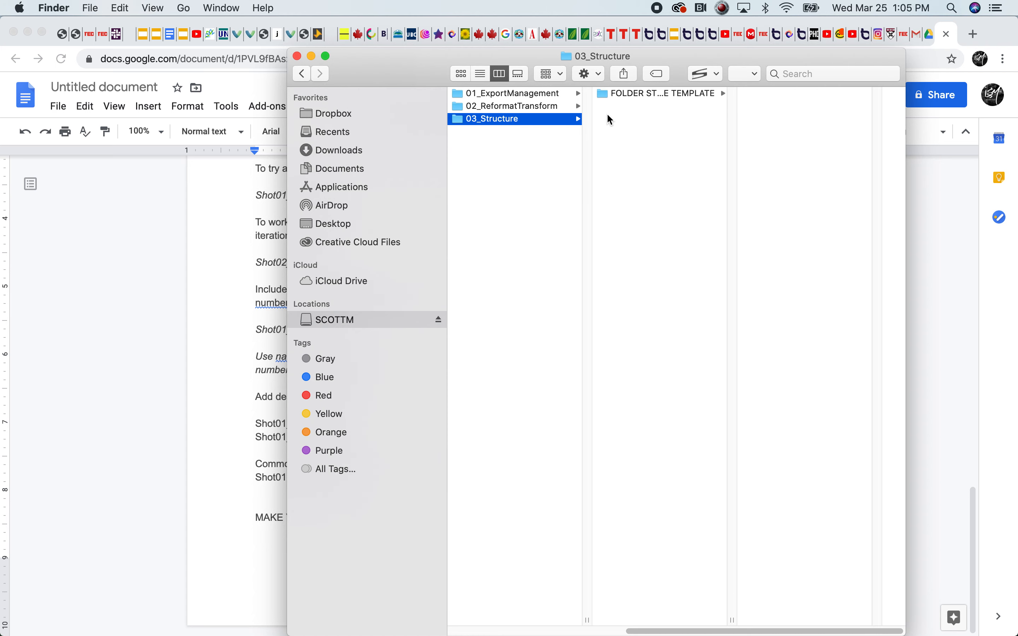
# Copy the FOLDER STRUCTURE TEMPLATE folder and paste the copy into 03_Structure
pyautogui.click(604, 95)
pyautogui.press('super+c')
pyautogui.click(634, 152)
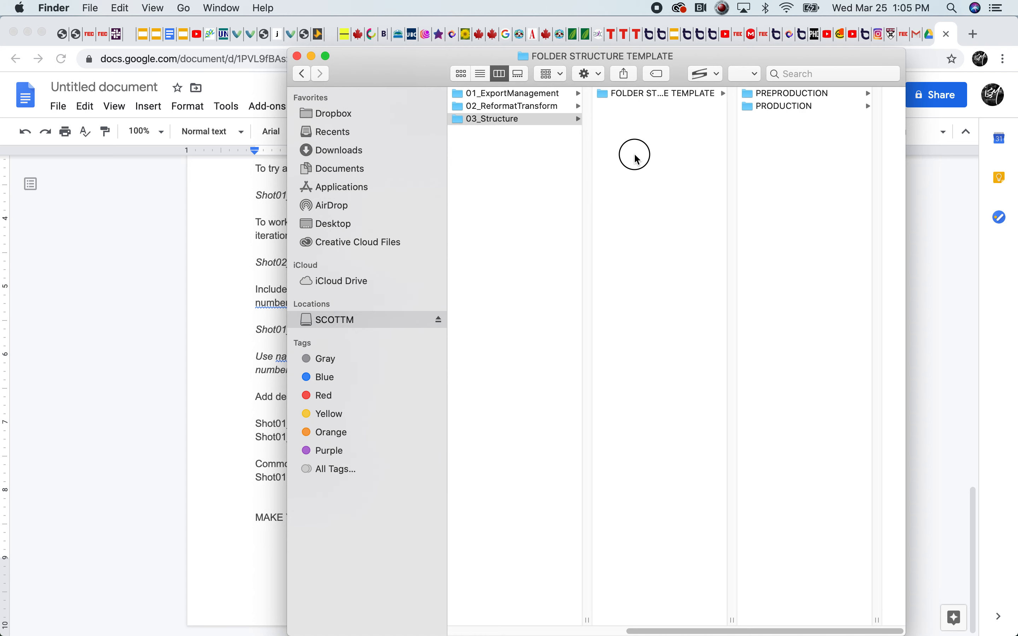
pyautogui.press('super+v')
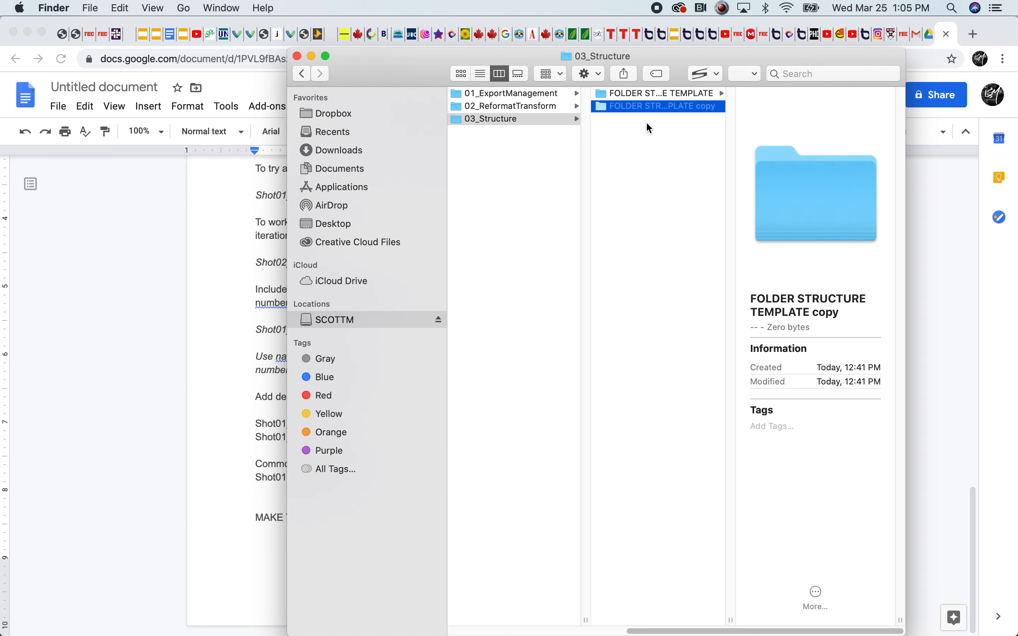
# Rename the pasted copy of the template folder as PROJECT_01
pyautogui.click(644, 107)
pyautogui.rightClick(643, 108)
pyautogui.click(678, 170)
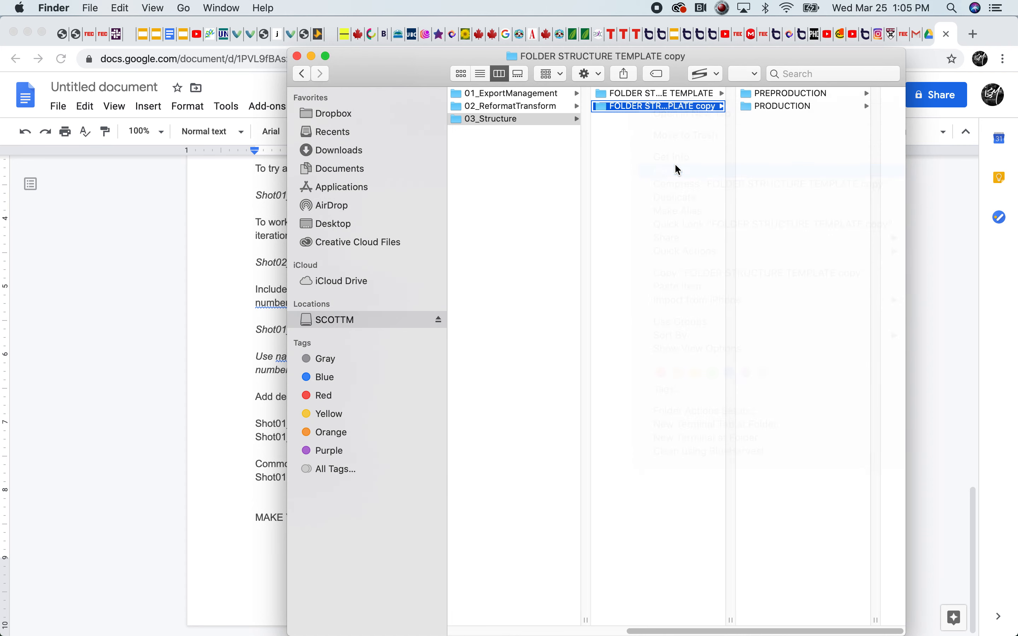
pyautogui.write('PR')
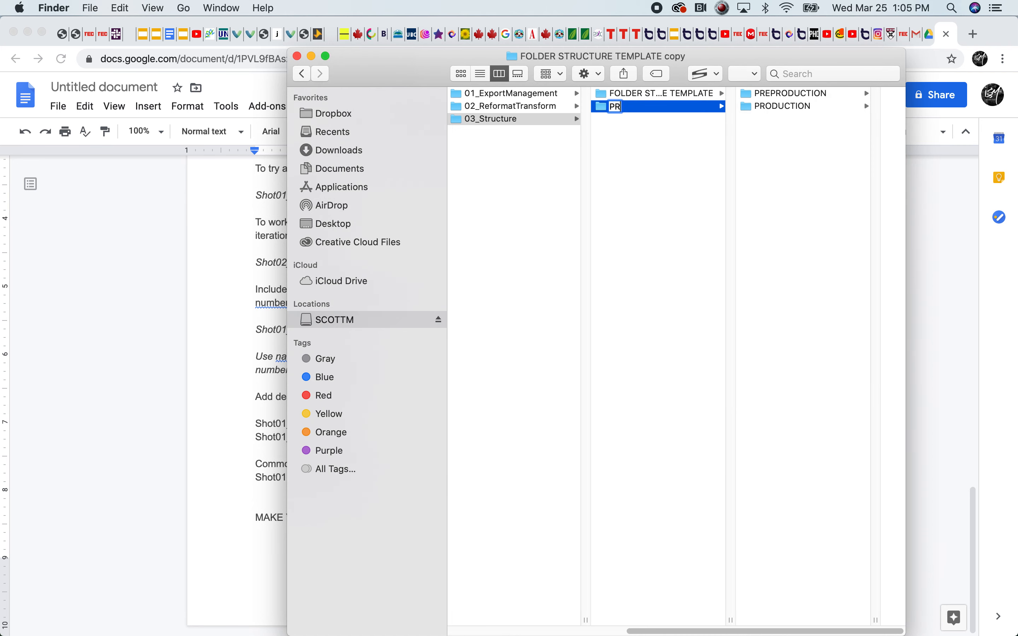
pyautogui.write('OJECT_01')
pyautogui.click(639, 136)
# Look through the PRODUCTION and VIDEO folders inside PROJECT_01
pyautogui.click(612, 107)
pyautogui.click(793, 106)
pyautogui.click(804, 106)
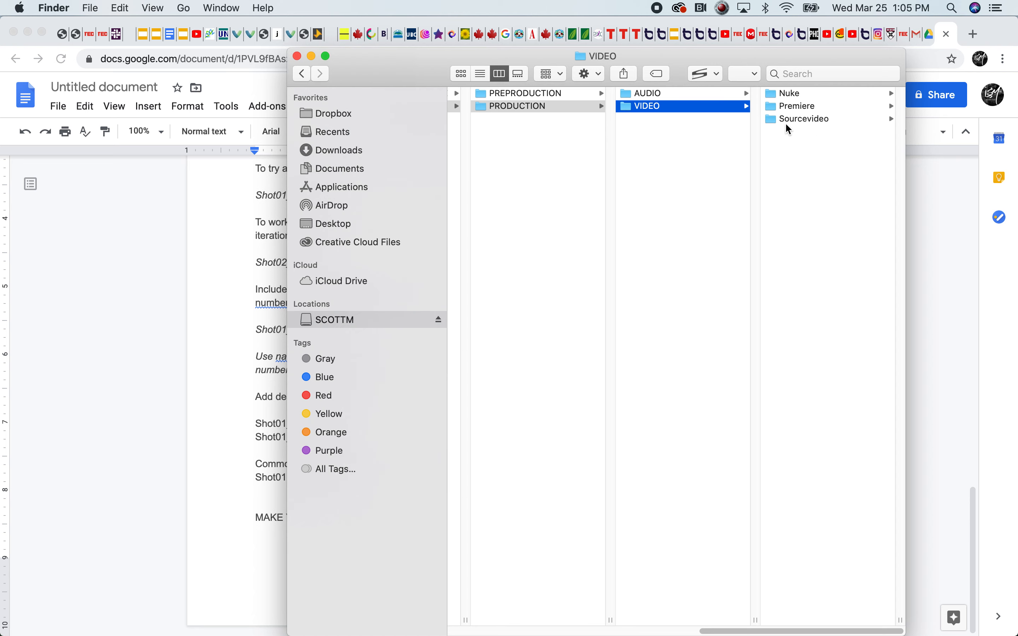
pyautogui.click(489, 109)
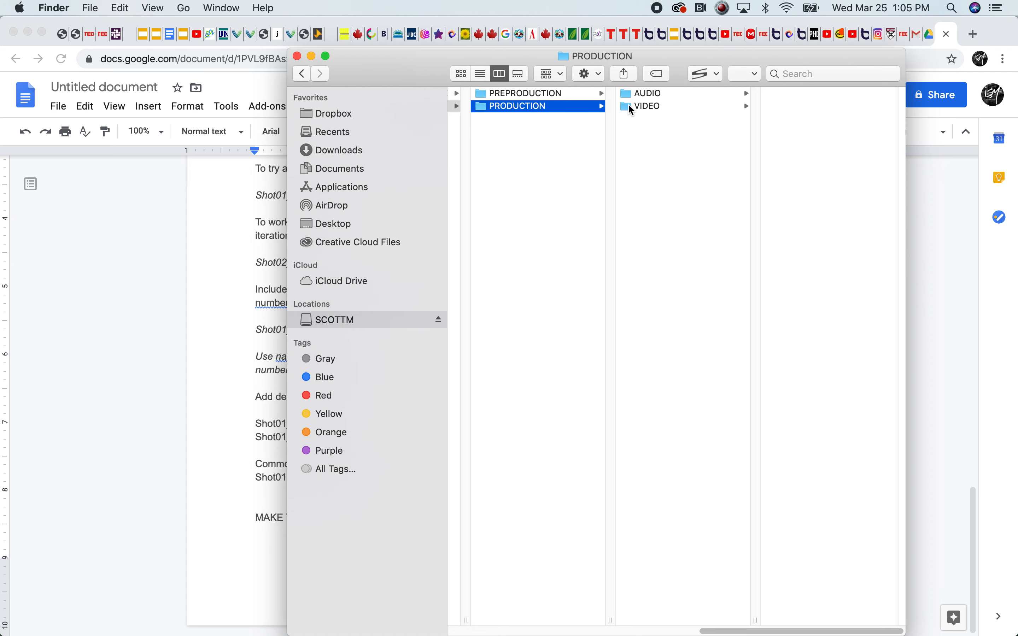
pyautogui.moveTo(718, 629); pyautogui.dragTo(654, 620)
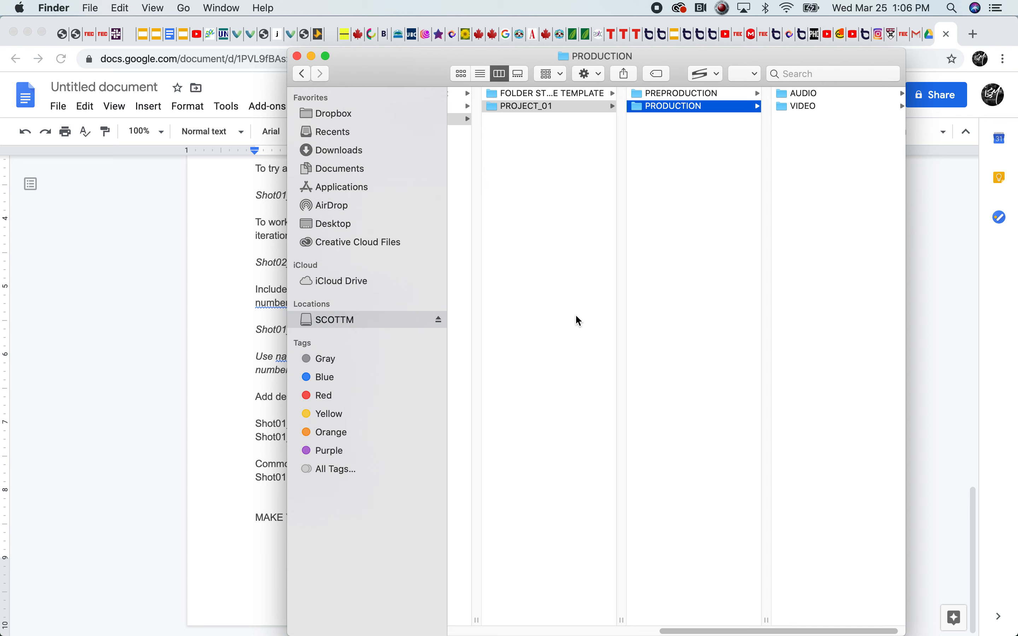
# Create a new folder named ECU in 03_Structure
pyautogui.click(493, 107)
pyautogui.click(505, 150)
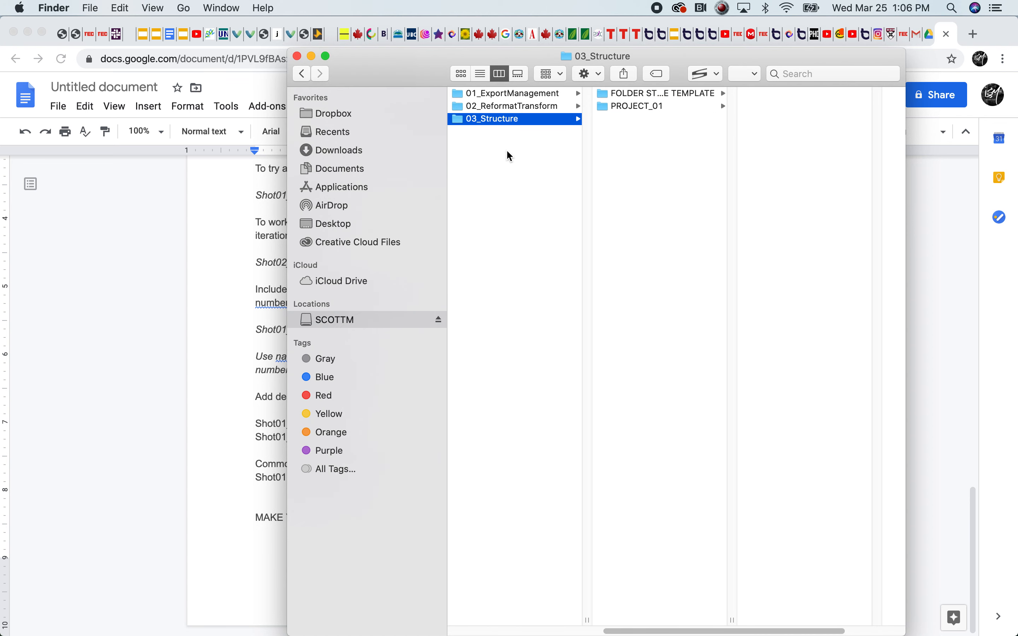
pyautogui.rightClick(652, 148)
pyautogui.click(686, 151)
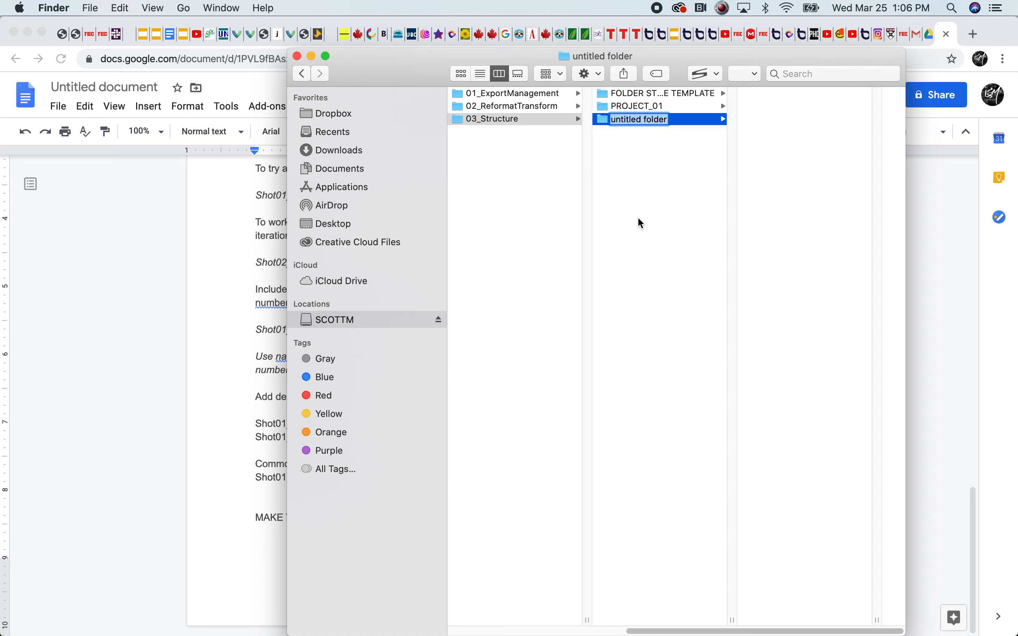
pyautogui.write('ECU')
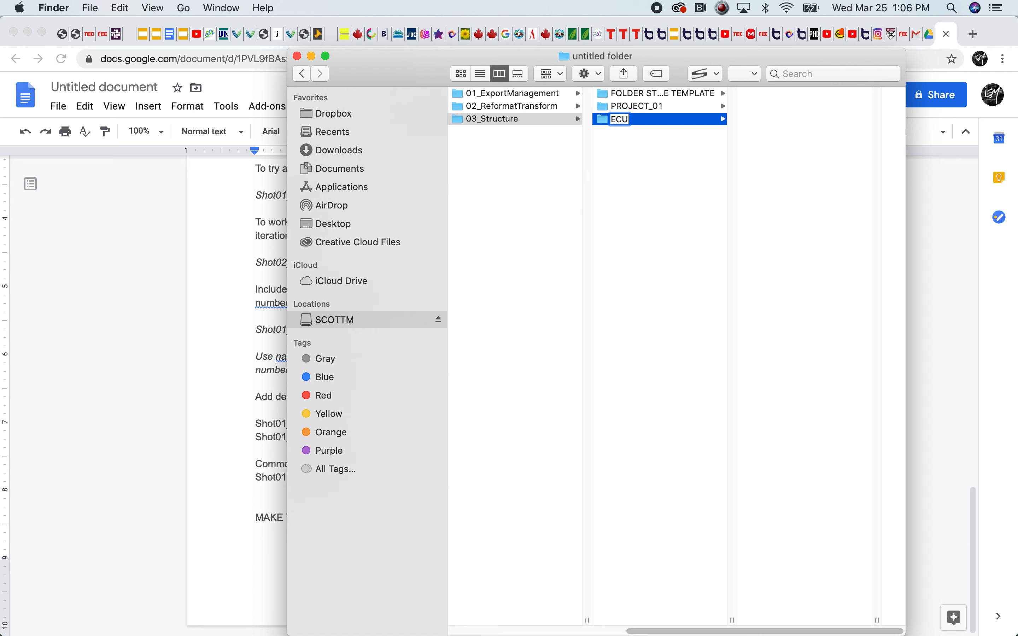
pyautogui.press('Return')
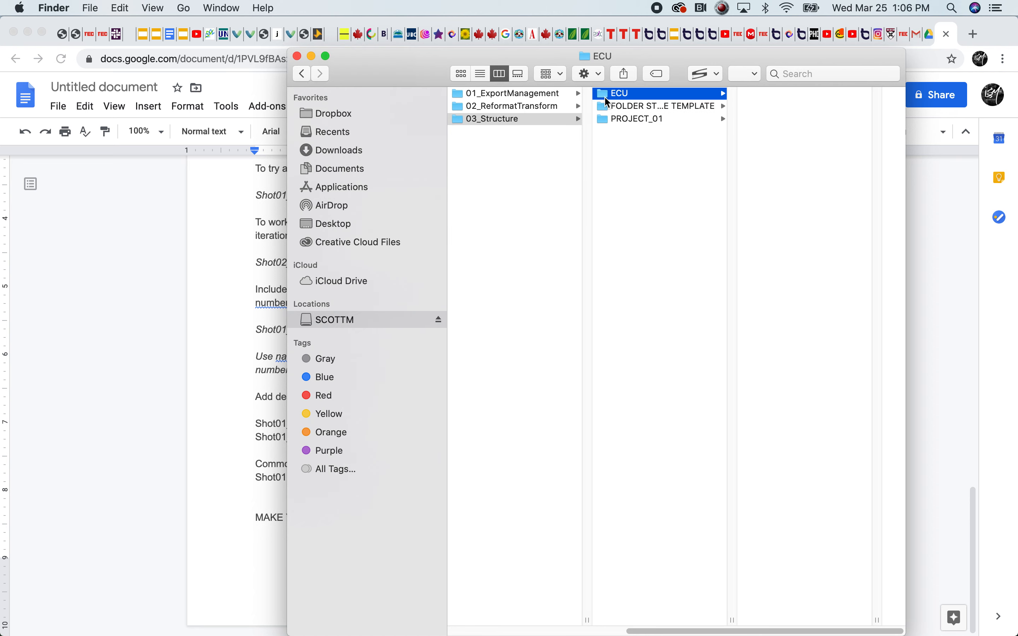
# Create a new folder named FMSA inside the ECU folder
pyautogui.rightClick(753, 101)
pyautogui.click(761, 107)
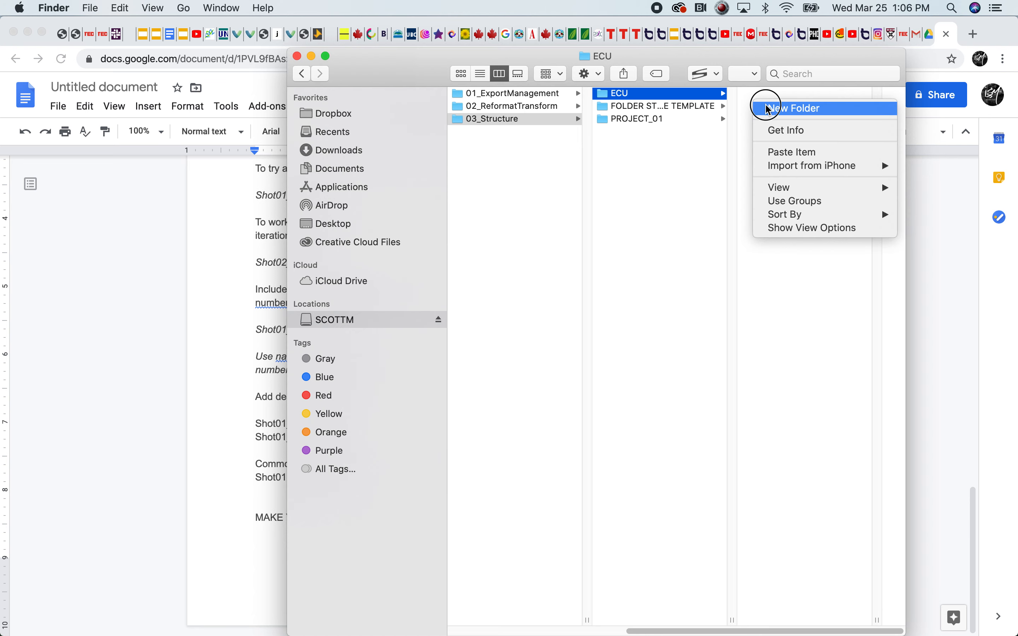
pyautogui.write('FM')
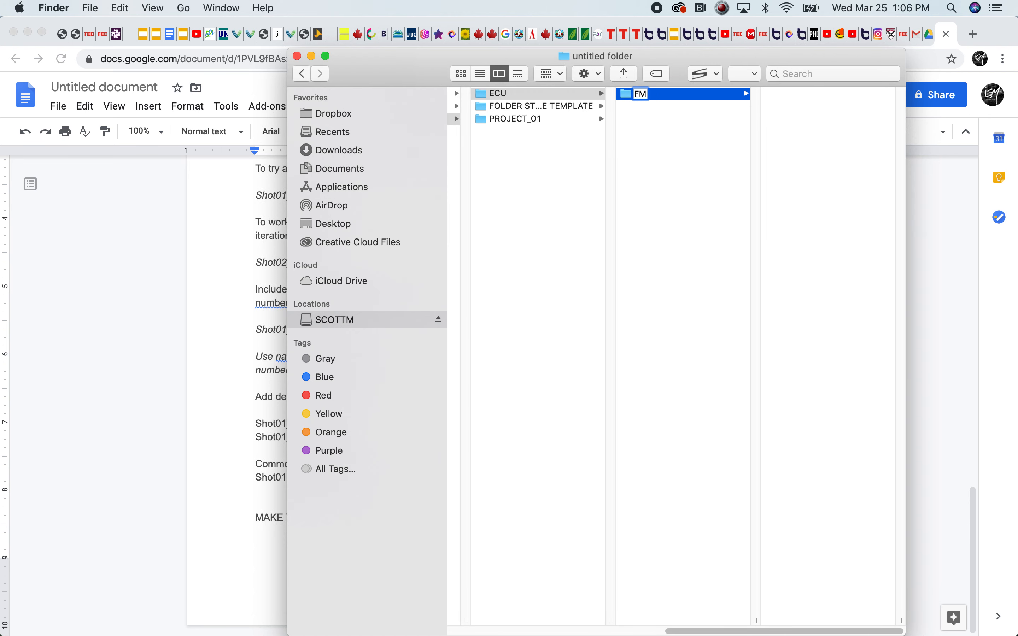
pyautogui.write('SA')
pyautogui.click(726, 139)
pyautogui.rightClick(787, 115)
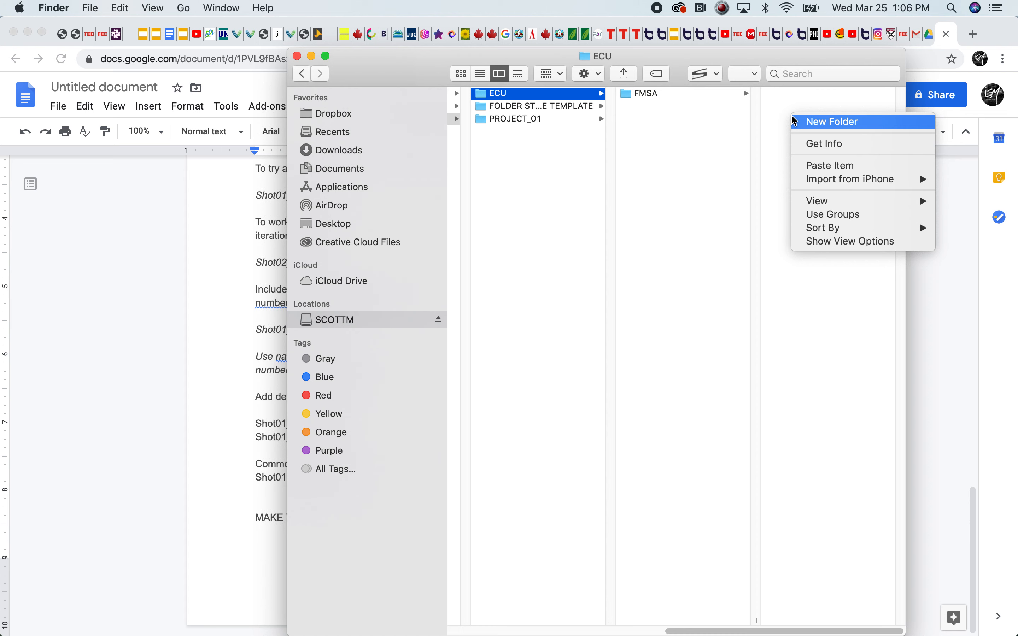
pyautogui.click(799, 121)
pyautogui.click(642, 115)
pyautogui.click(625, 106)
pyautogui.press('super+BackSpace')
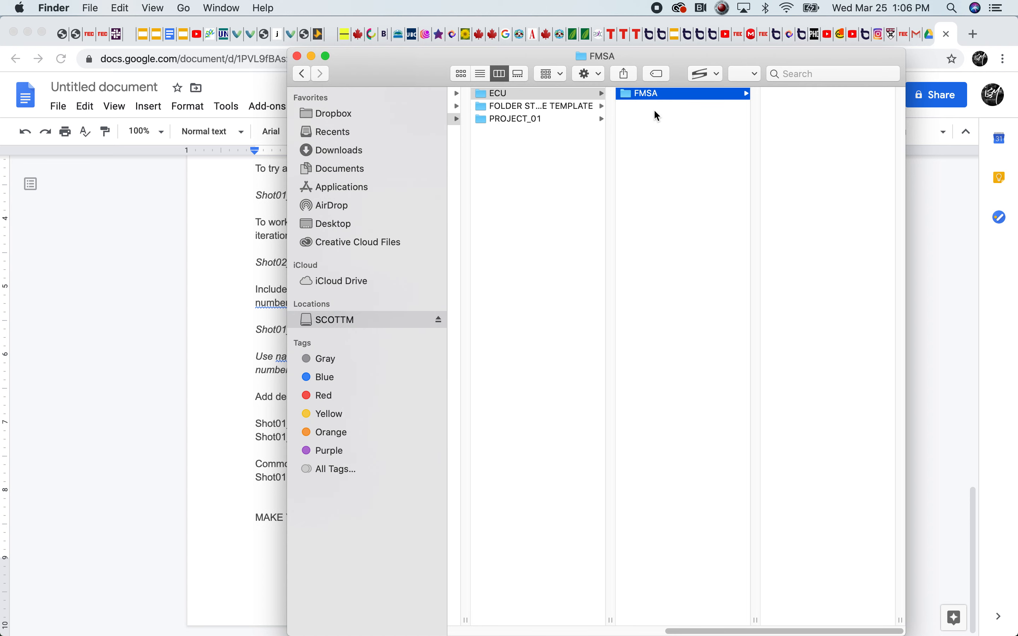
pyautogui.click(653, 119)
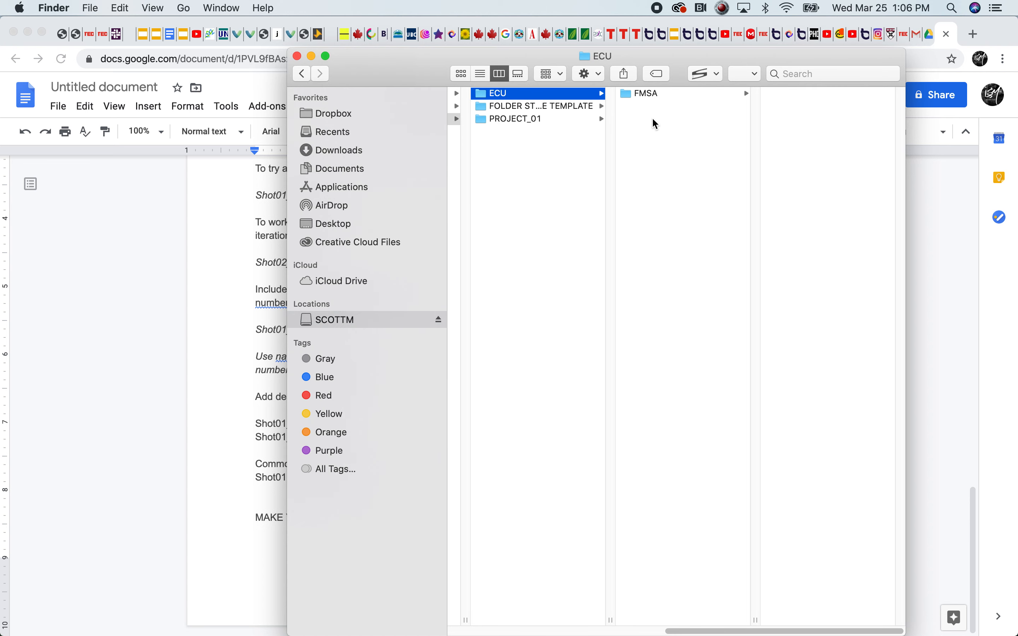
# Create a new folder named YEAR1 inside the FMSA folder
pyautogui.click(648, 93)
pyautogui.rightClick(779, 96)
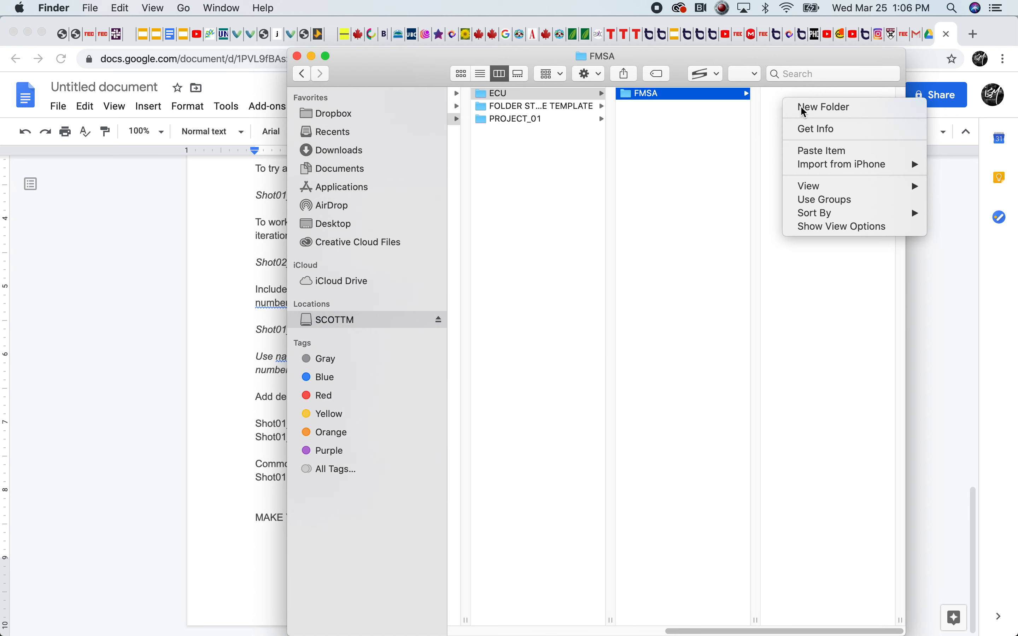
pyautogui.click(797, 106)
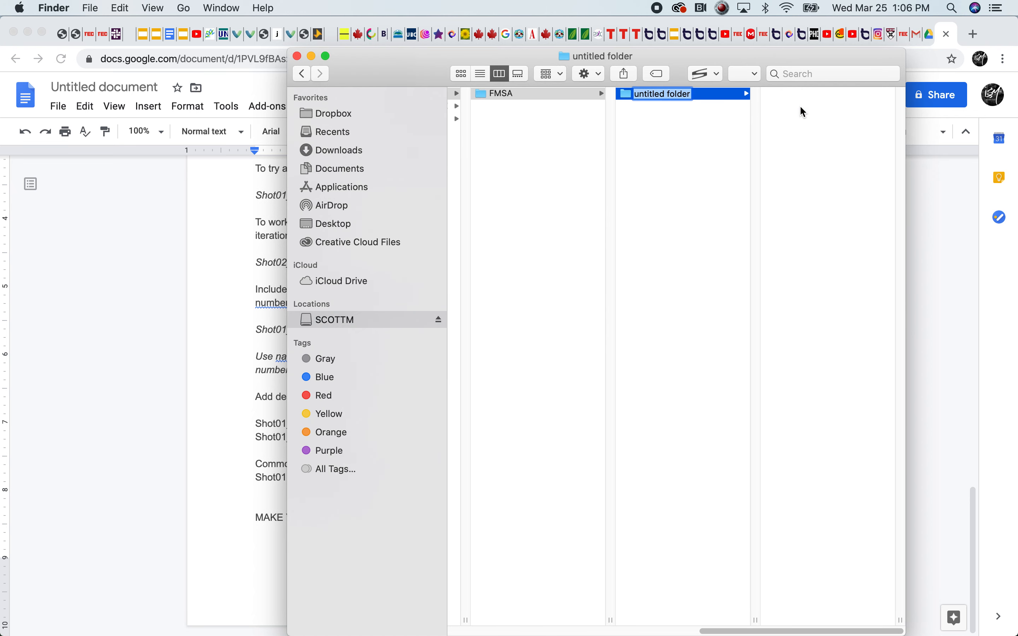
pyautogui.write('YE')
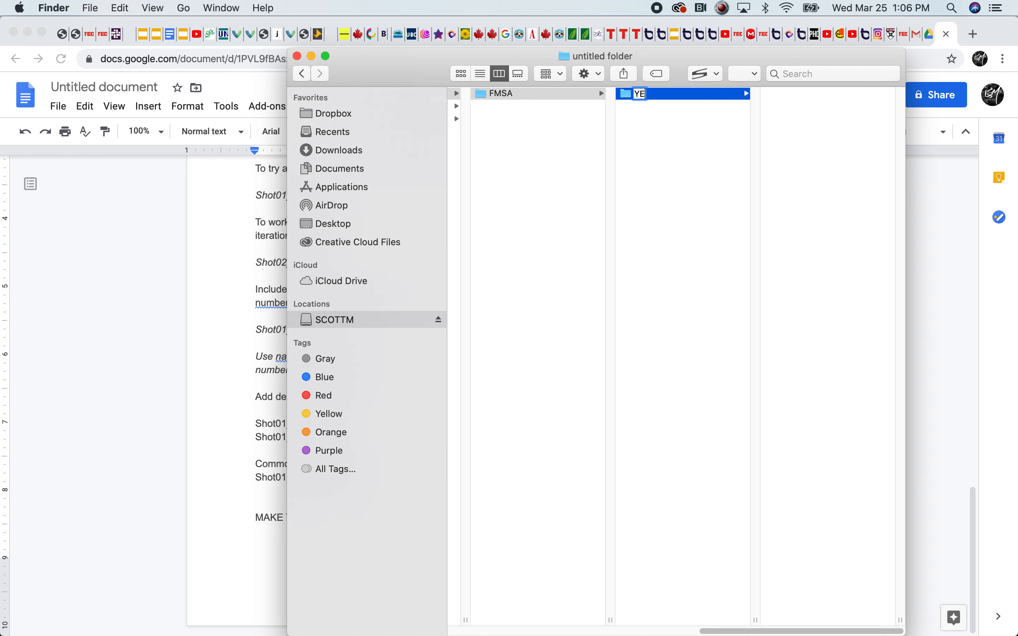
pyautogui.write('AR_01')
pyautogui.press('BackSpace')
pyautogui.press('BackSpace')
pyautogui.press('BackSpace')
pyautogui.write('1')
pyautogui.click(664, 127)
# Add a folder named YEAR2 alongside YEAR1 in FMSA
pyautogui.rightClick(664, 125)
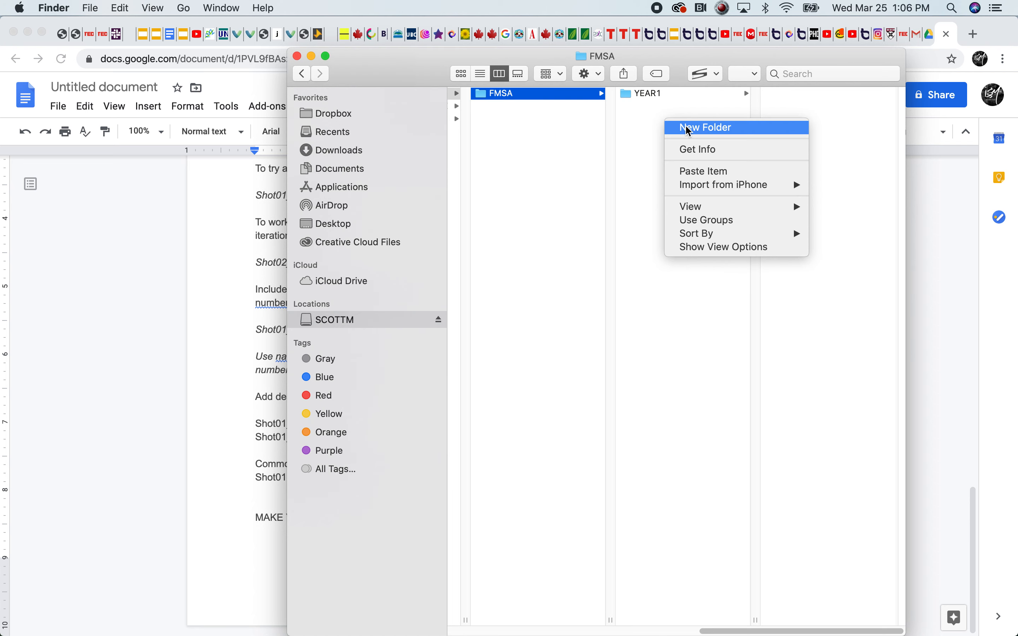
pyautogui.click(683, 126)
pyautogui.write('YEAR2')
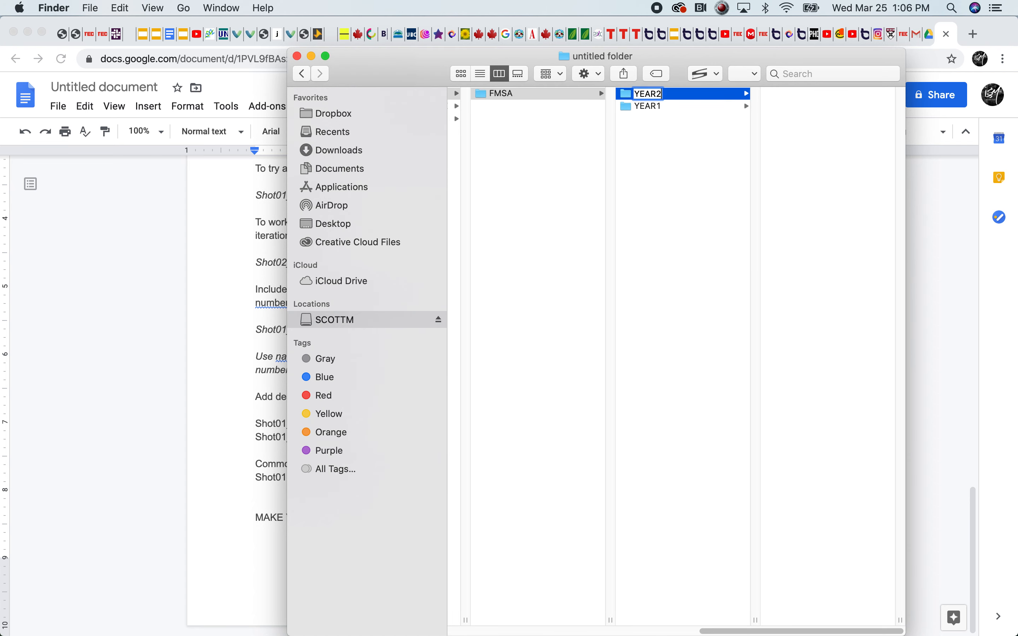
pyautogui.press('Return')
# Add a third year folder named YEAR3 in FMSA
pyautogui.rightClick(667, 126)
pyautogui.click(680, 139)
pyautogui.write('YEAR3')
pyautogui.press('Return')
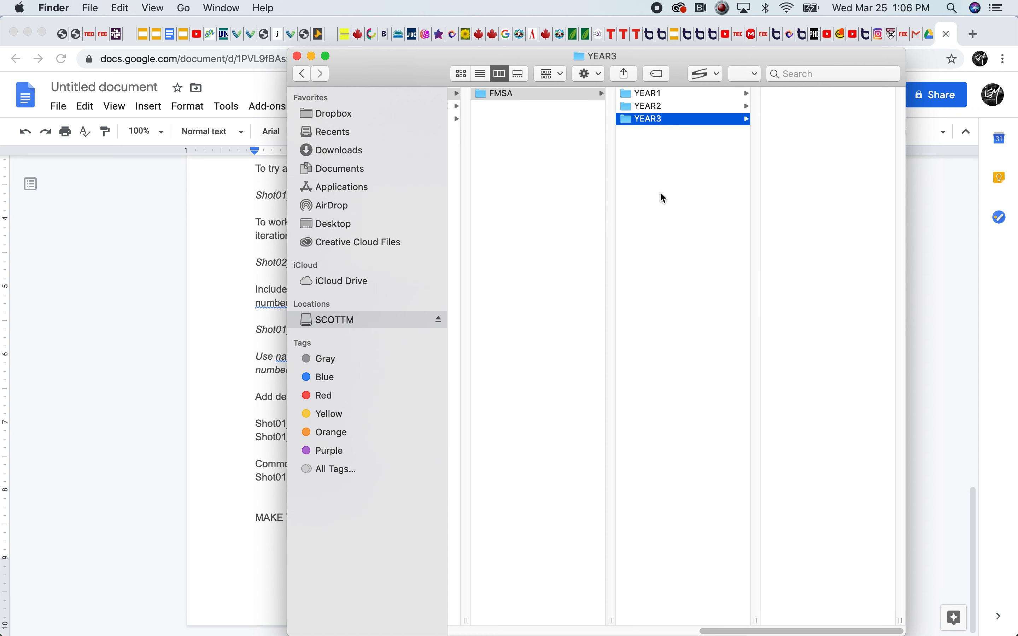
# Add a fourth year folder named YEAR4 in FMSA
pyautogui.rightClick(648, 165)
pyautogui.click(666, 171)
pyautogui.write('Y')
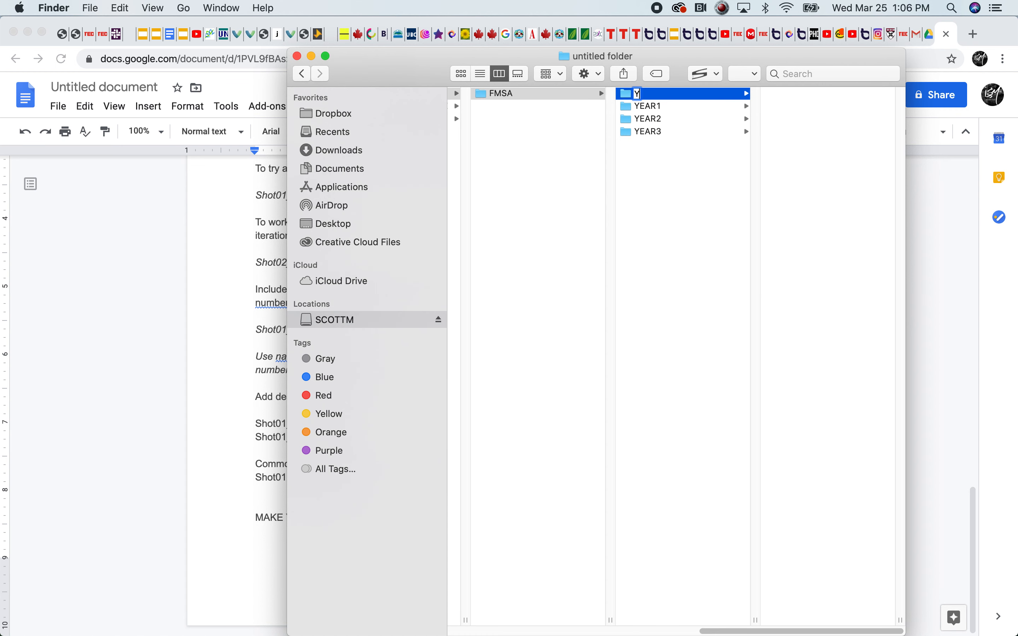
pyautogui.write('EAR4')
pyautogui.press('Return')
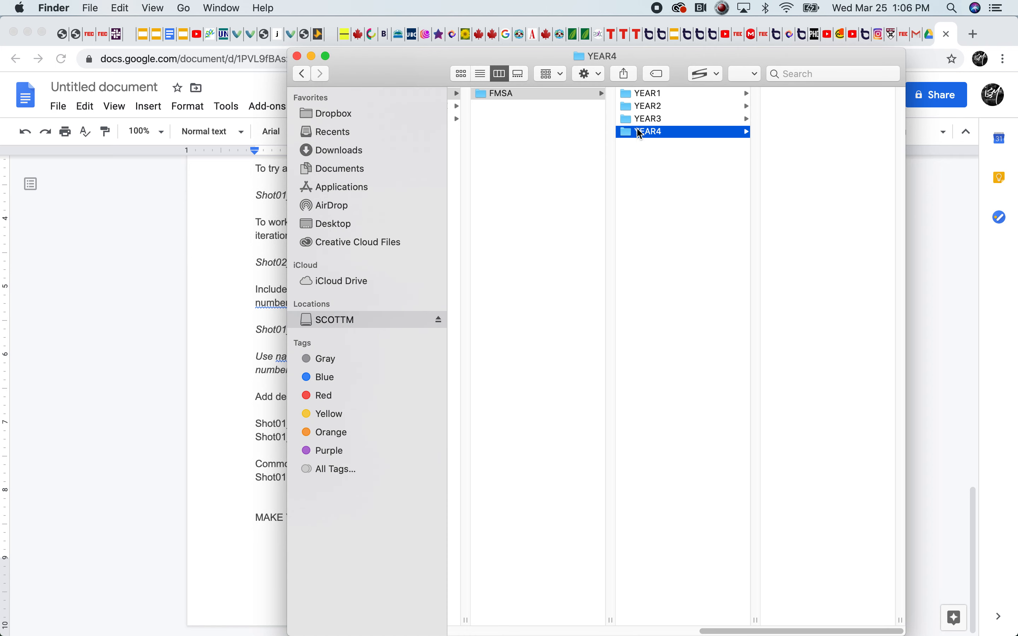
pyautogui.rightClick(639, 93)
pyautogui.click(623, 189)
# Create a course folder named FMSA323_VFXCOMP inside the YEAR3 folder
pyautogui.click(643, 97)
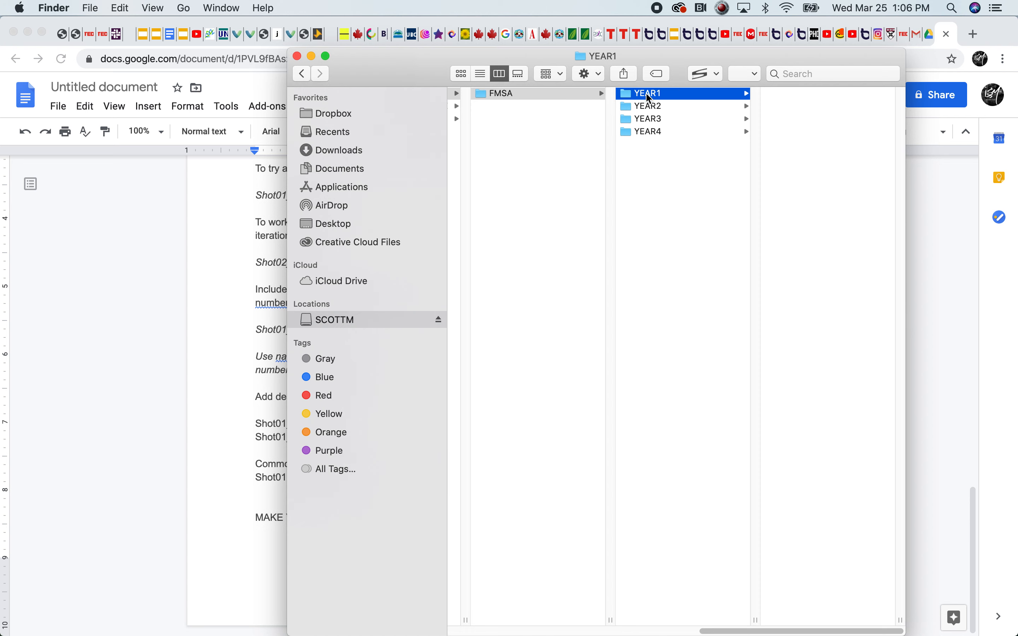
pyautogui.click(646, 119)
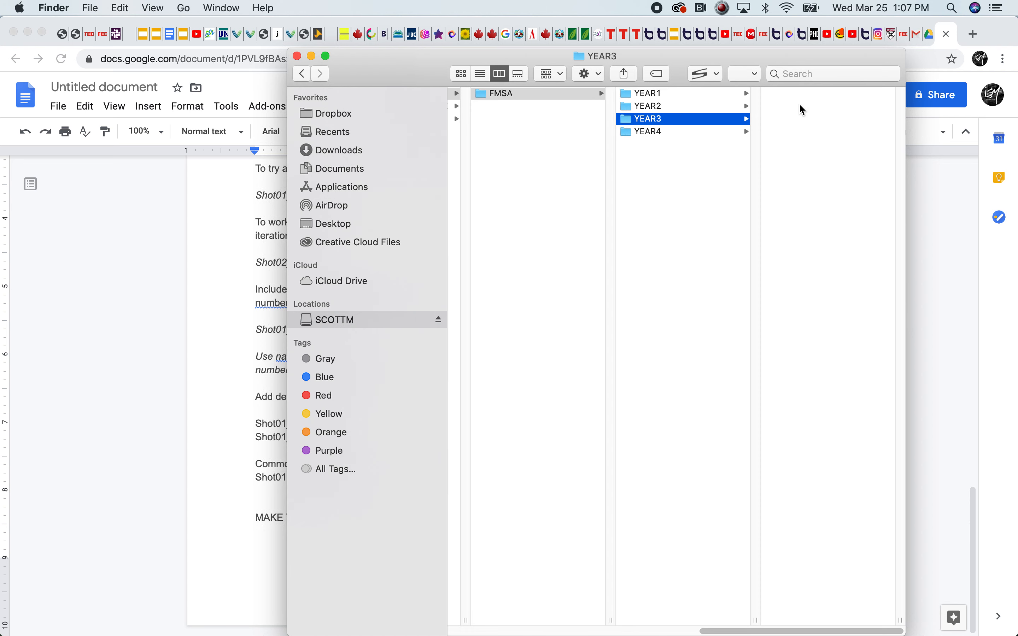
pyautogui.rightClick(775, 93)
pyautogui.click(792, 101)
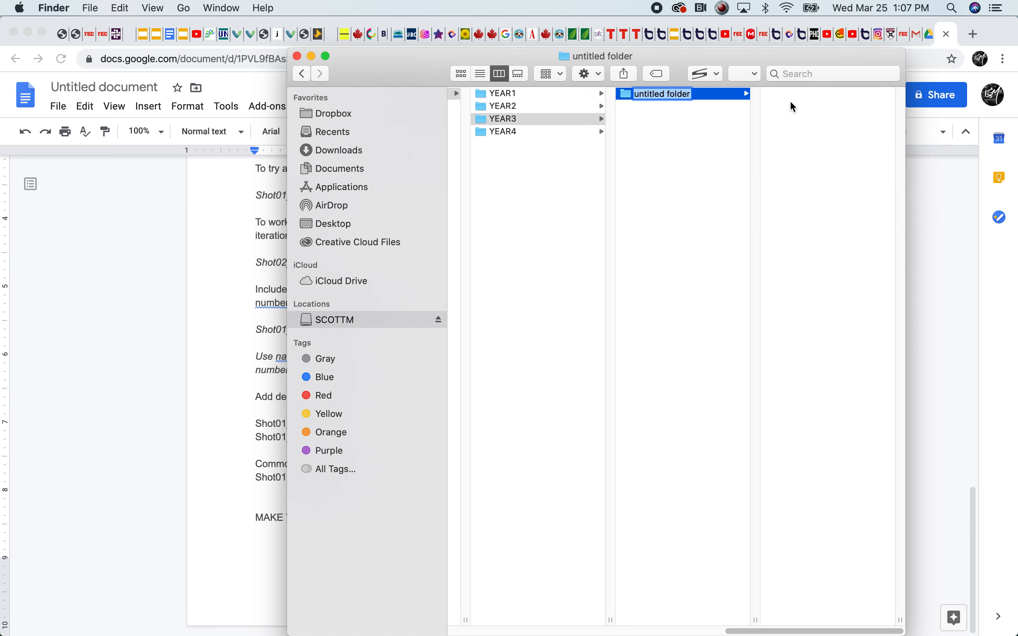
pyautogui.write('FMSA')
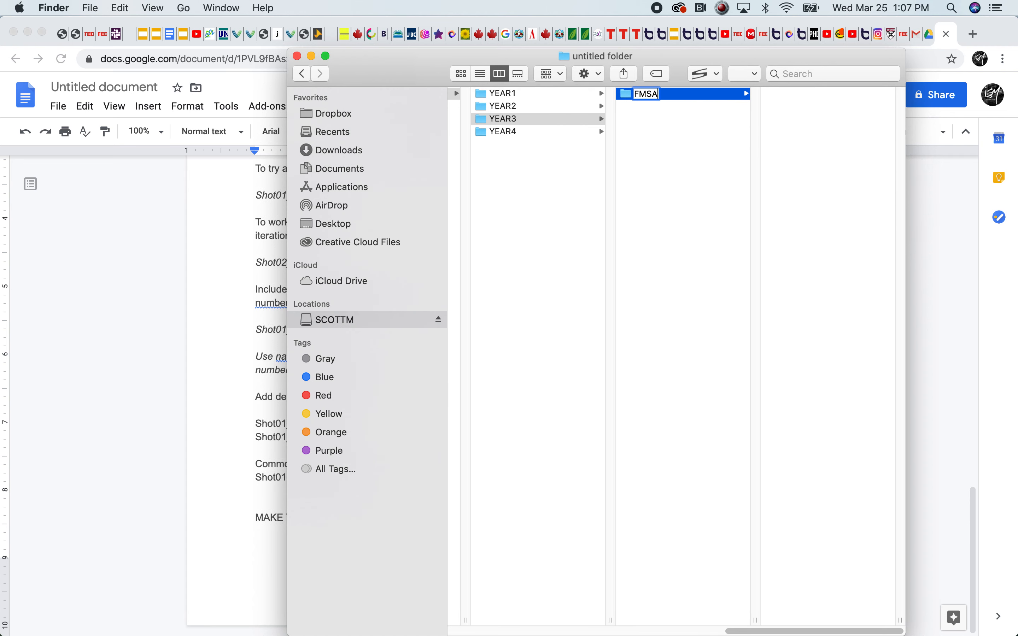
pyautogui.write('323_VFXCOMP')
pyautogui.click(710, 146)
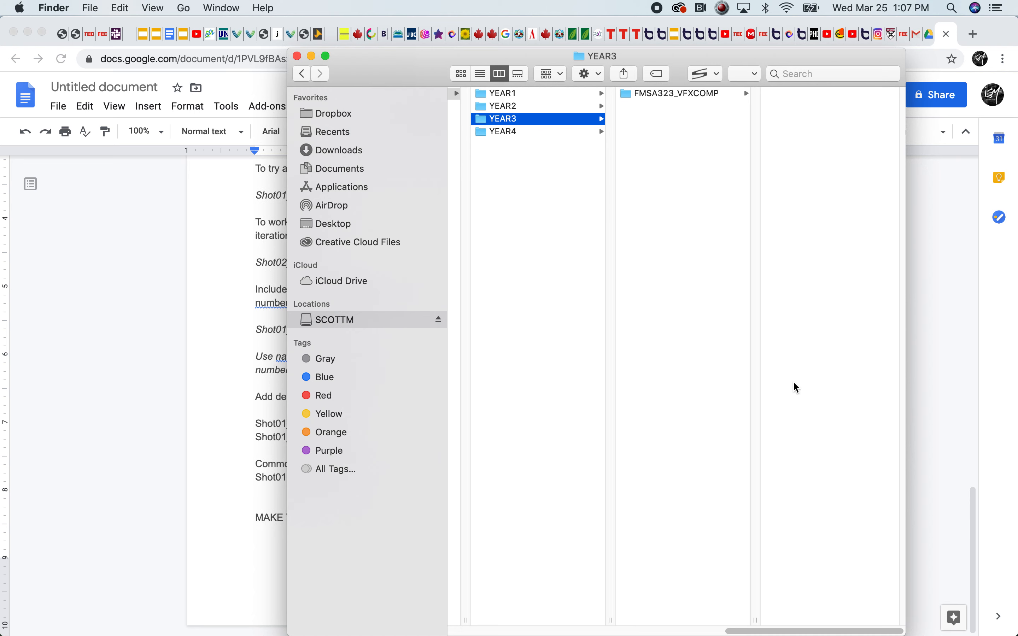
# Create another course folder named CINE inside YEAR3
pyautogui.rightClick(650, 117)
pyautogui.click(681, 128)
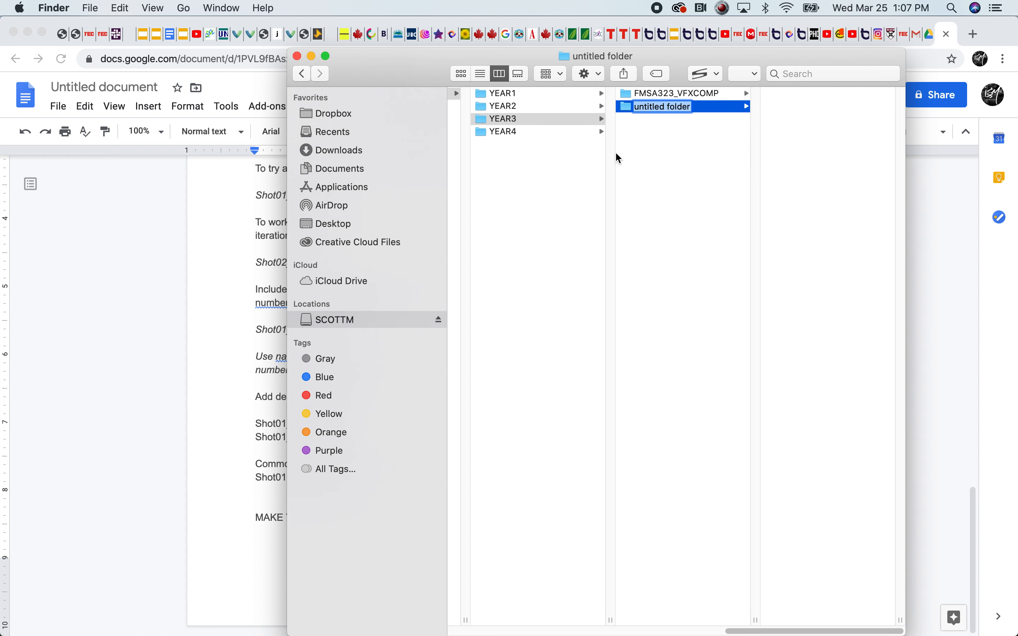
pyautogui.write('CINE')
pyautogui.click(659, 159)
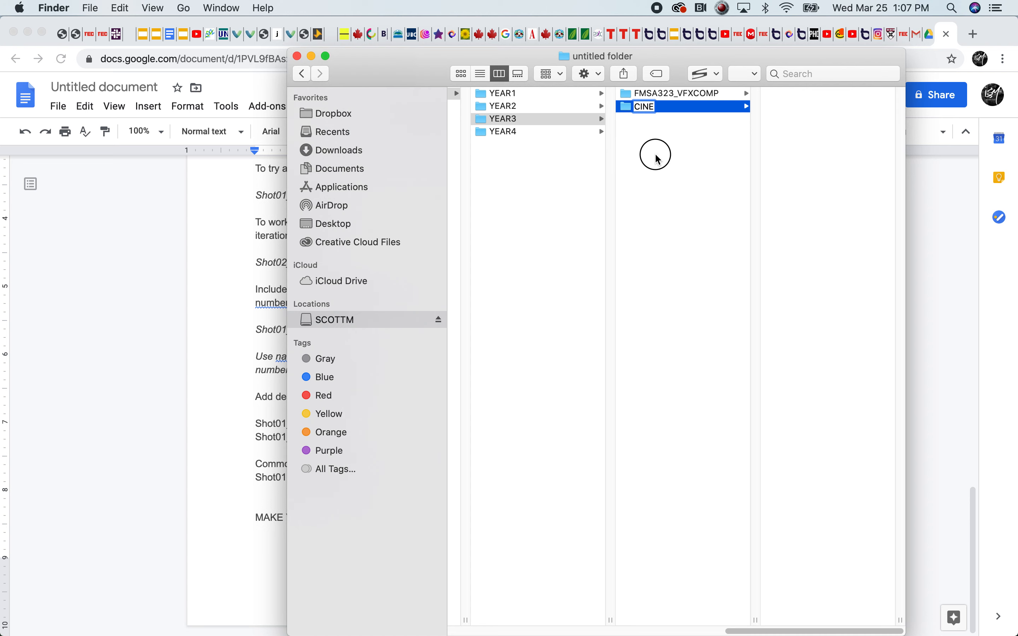
# Create a third course folder named FILMPRODUCTION inside YEAR3
pyautogui.rightClick(653, 143)
pyautogui.click(664, 150)
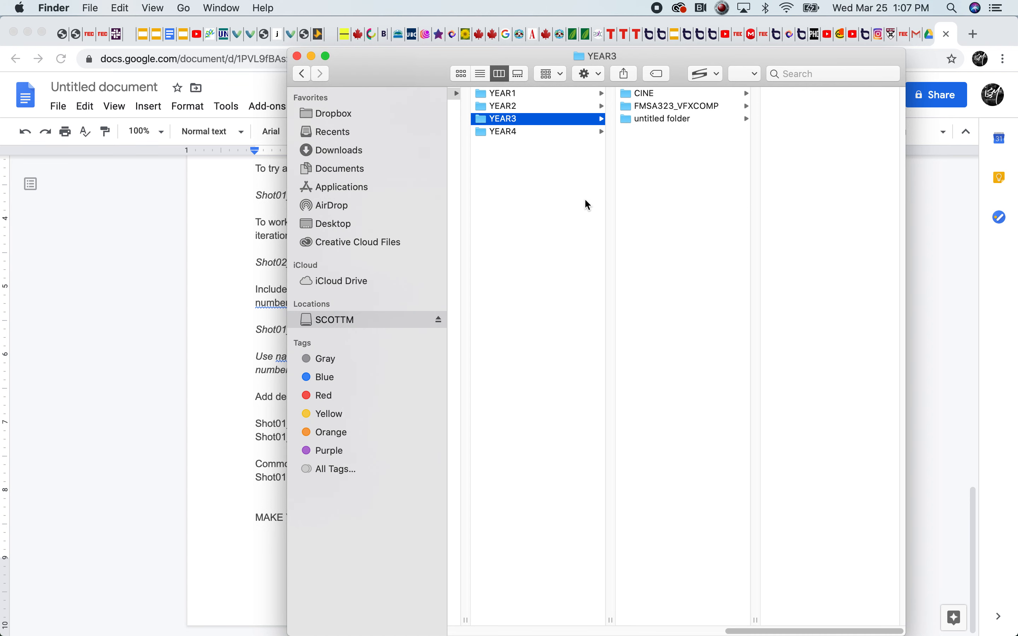
pyautogui.write('FILMPRODUCTION')
pyautogui.press('Return')
pyautogui.click(600, 122)
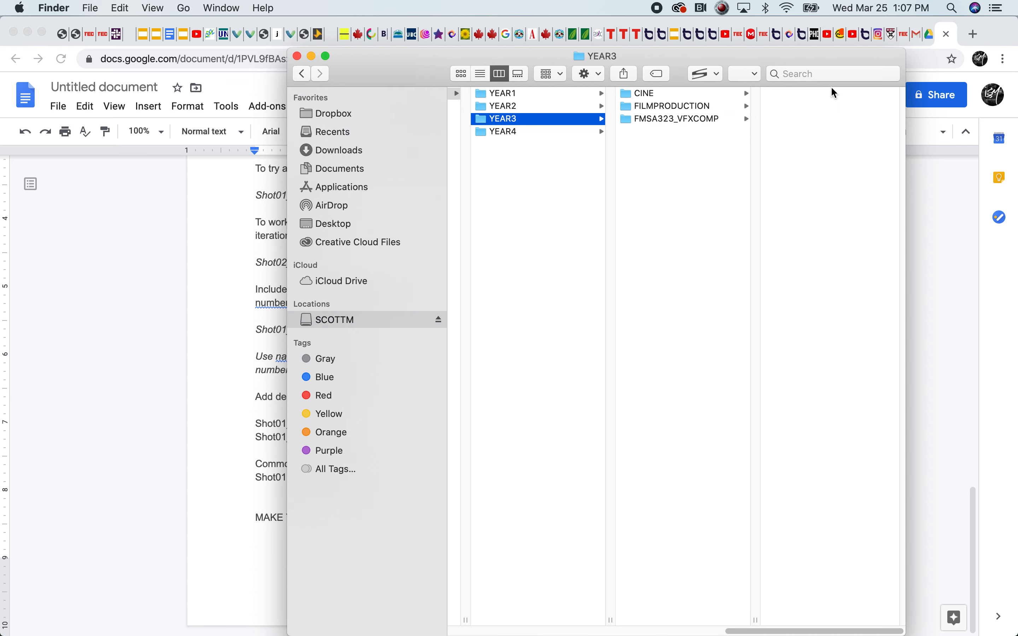
# Create a course folder named FMSA200 inside the YEAR2 folder
pyautogui.click(497, 133)
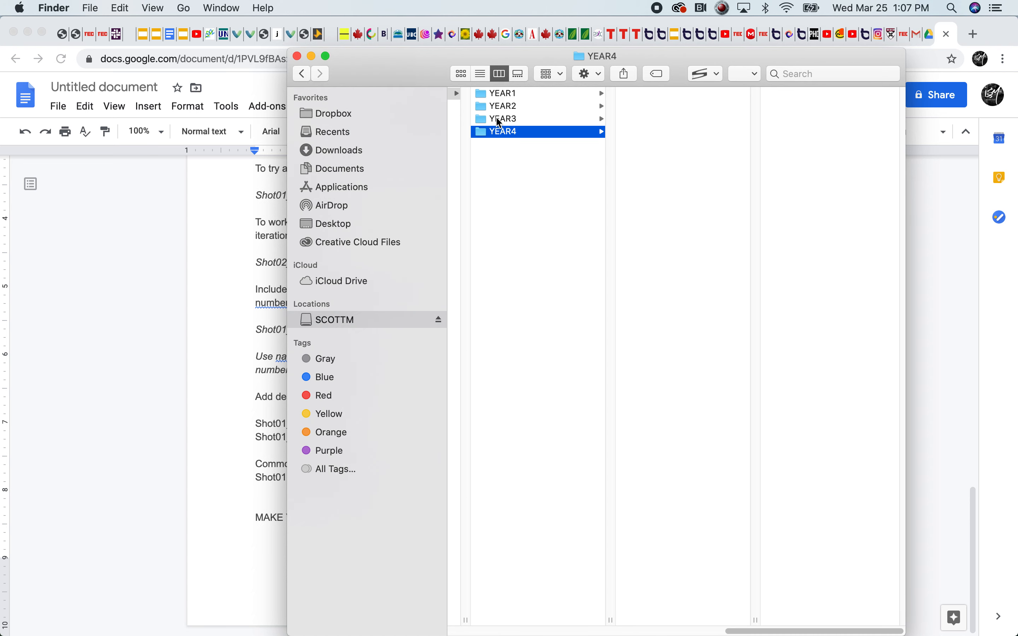
pyautogui.click(496, 120)
pyautogui.click(483, 110)
pyautogui.rightClick(646, 110)
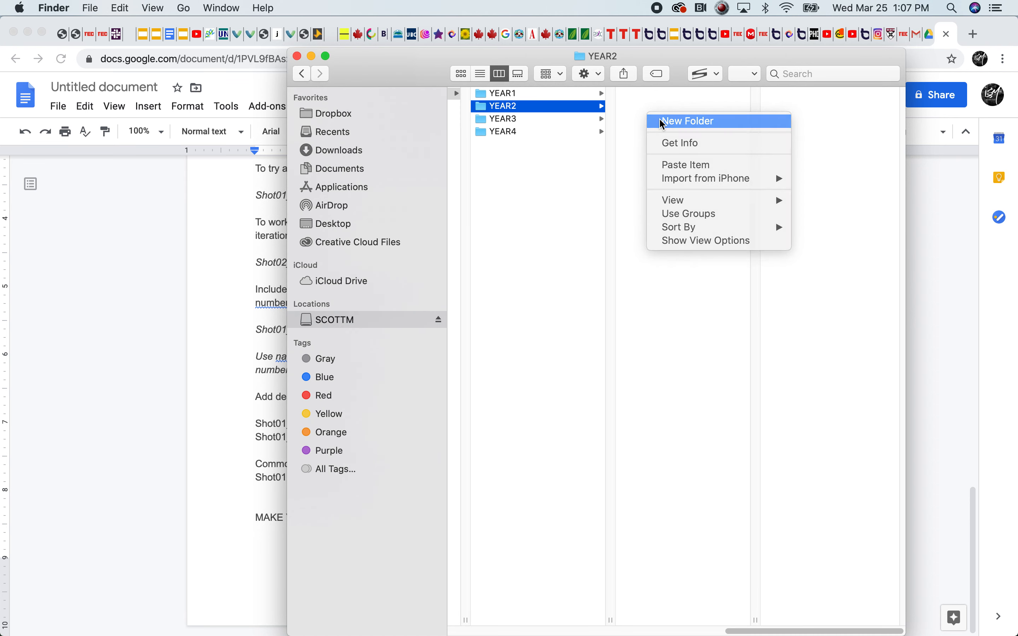
pyautogui.click(662, 122)
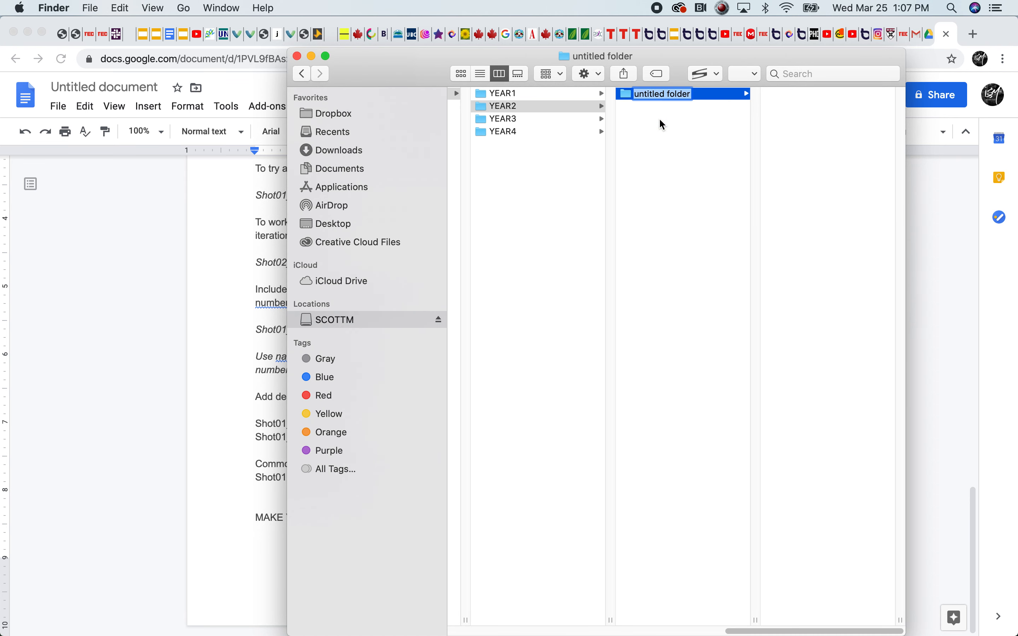
pyautogui.write('FMSA200')
pyautogui.press('Return')
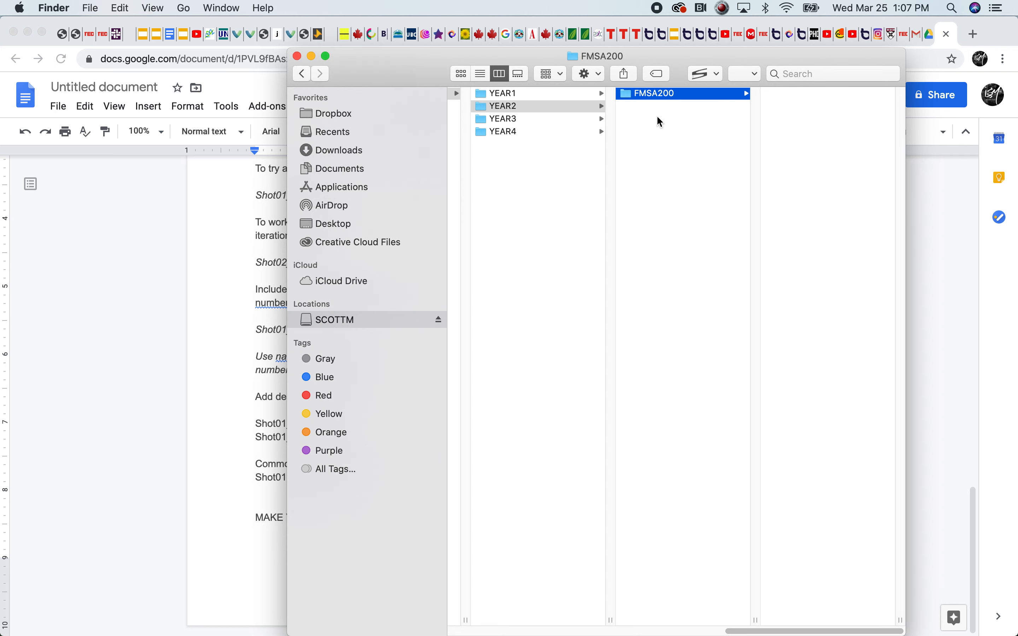
# Rename the FMSA200 folder as FMSA200_CORE
pyautogui.rightClick(658, 93)
pyautogui.click(707, 158)
pyautogui.press('Right')
pyautogui.write('_CORE')
pyautogui.click(655, 210)
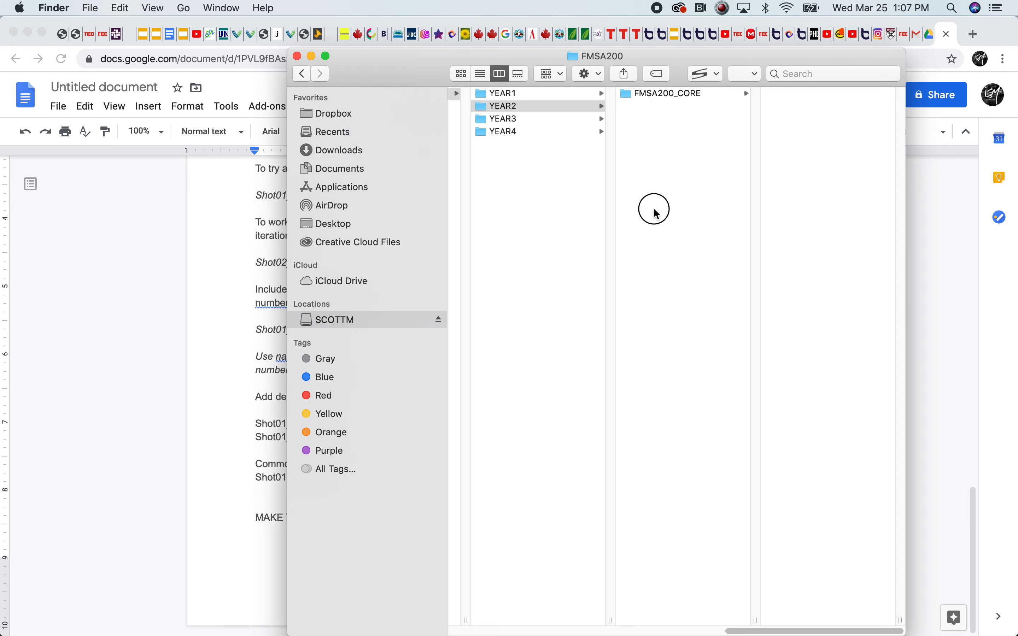
# Create a second course folder named SOUNDESSENTIALS inside YEAR2
pyautogui.rightClick(702, 130)
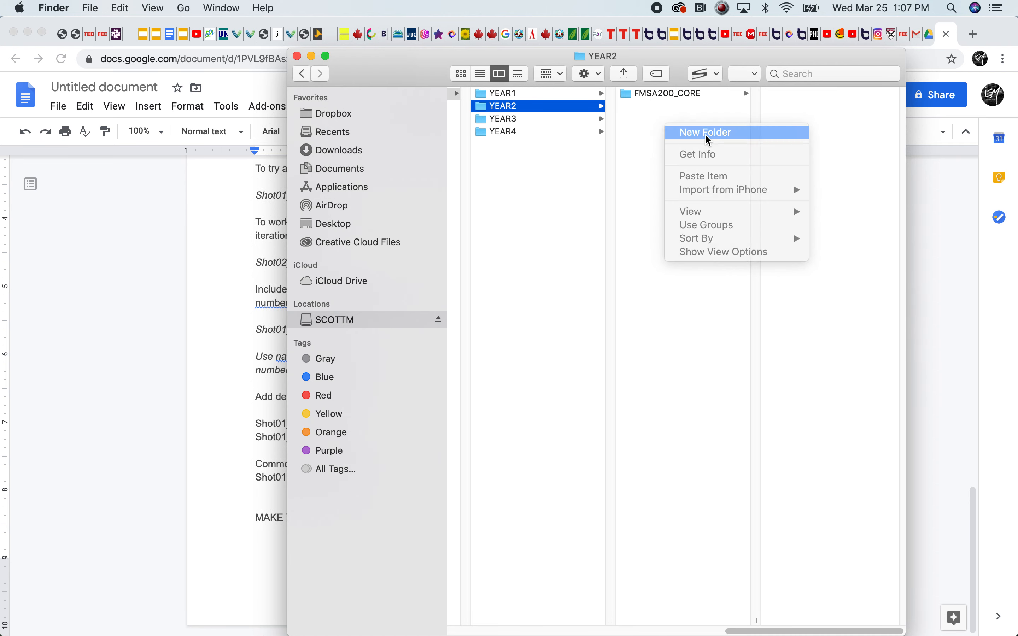
pyautogui.click(708, 133)
pyautogui.write('SOUNDESSENTIALS')
pyautogui.click(658, 153)
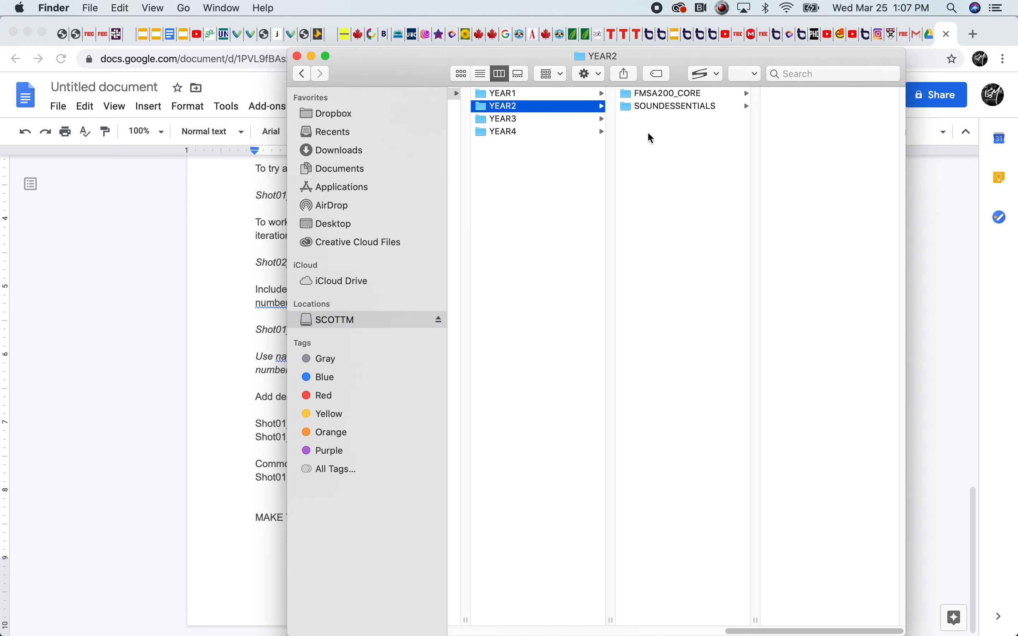
# Create a folder named GRADFILM inside the YEAR4 folder
pyautogui.click(510, 120)
pyautogui.click(485, 133)
pyautogui.rightClick(674, 111)
pyautogui.click(676, 113)
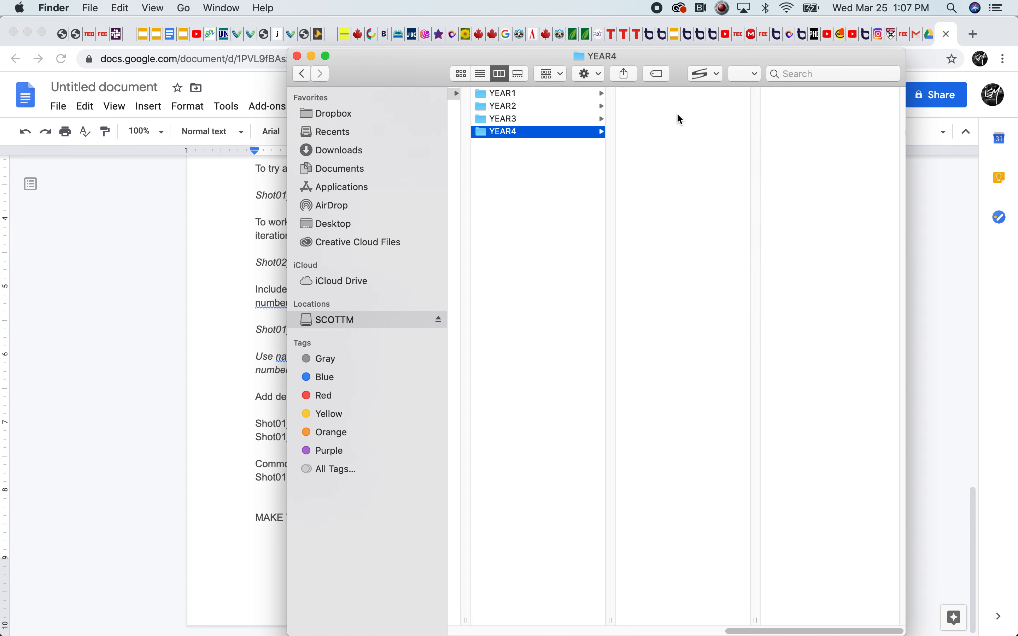
pyautogui.write('GRADFILM')
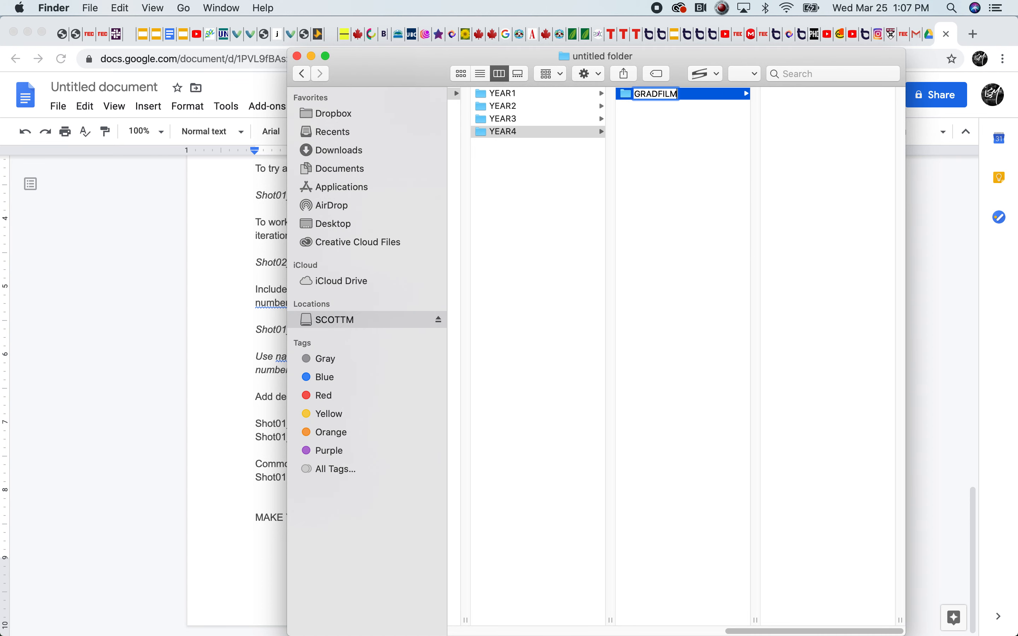
pyautogui.click(671, 133)
# Create a second folder named SCREENWRITING inside YEAR4
pyautogui.rightClick(631, 130)
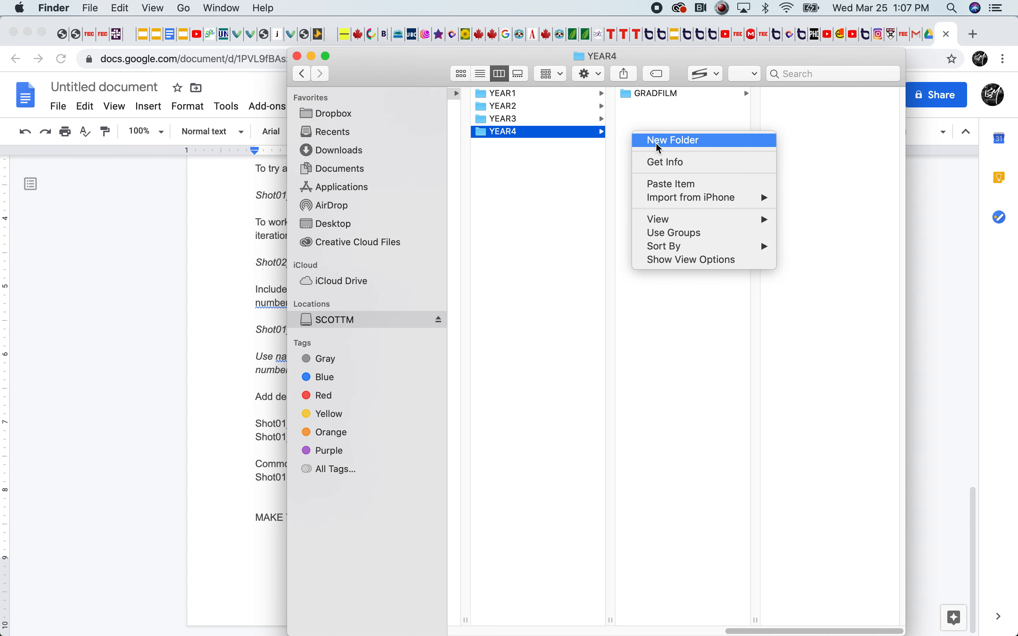
pyautogui.click(644, 113)
pyautogui.rightClick(692, 126)
pyautogui.click(695, 129)
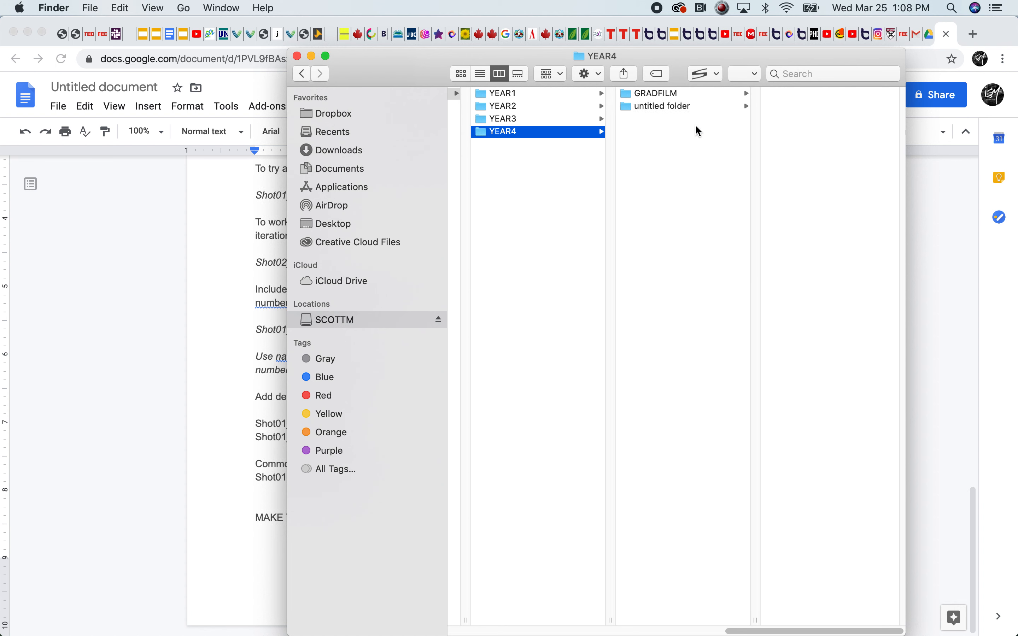
pyautogui.write('SCREENWRITING')
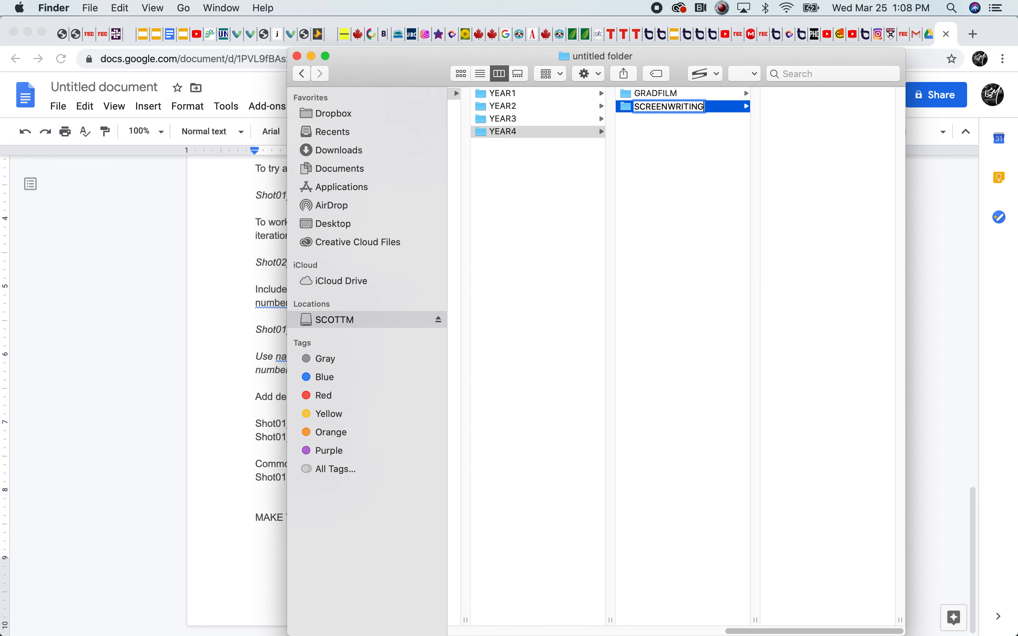
pyautogui.click(677, 155)
# Look through the YEAR1, YEAR2 and YEAR3 folders inside FMSA and return to the Google Docs guide in Chrome
pyautogui.moveTo(756, 630); pyautogui.dragTo(646, 630)
pyautogui.click(769, 122)
pyautogui.click(764, 106)
pyautogui.click(513, 98)
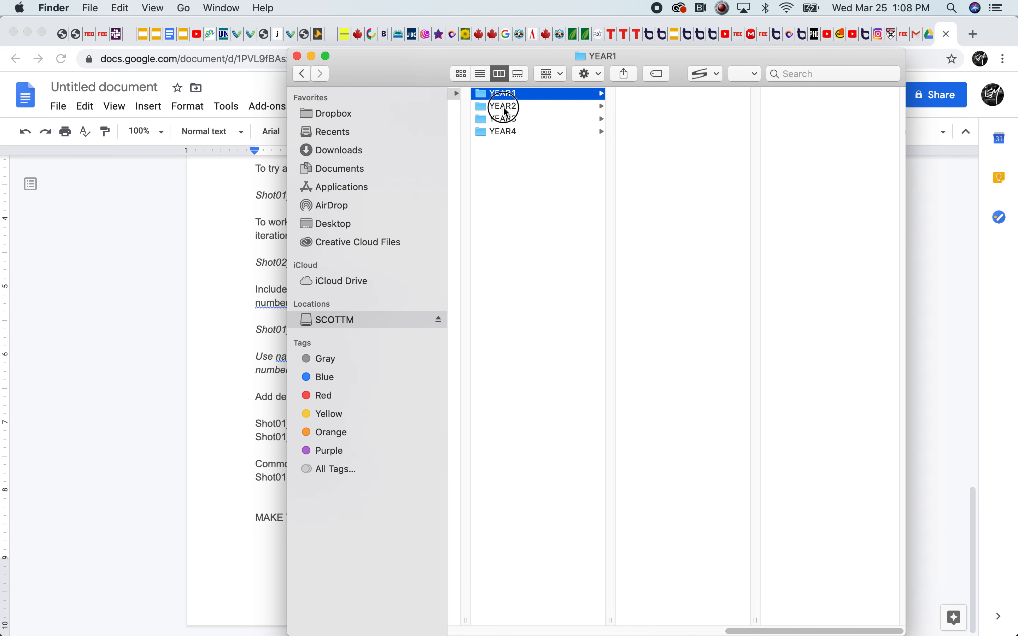
pyautogui.click(520, 109)
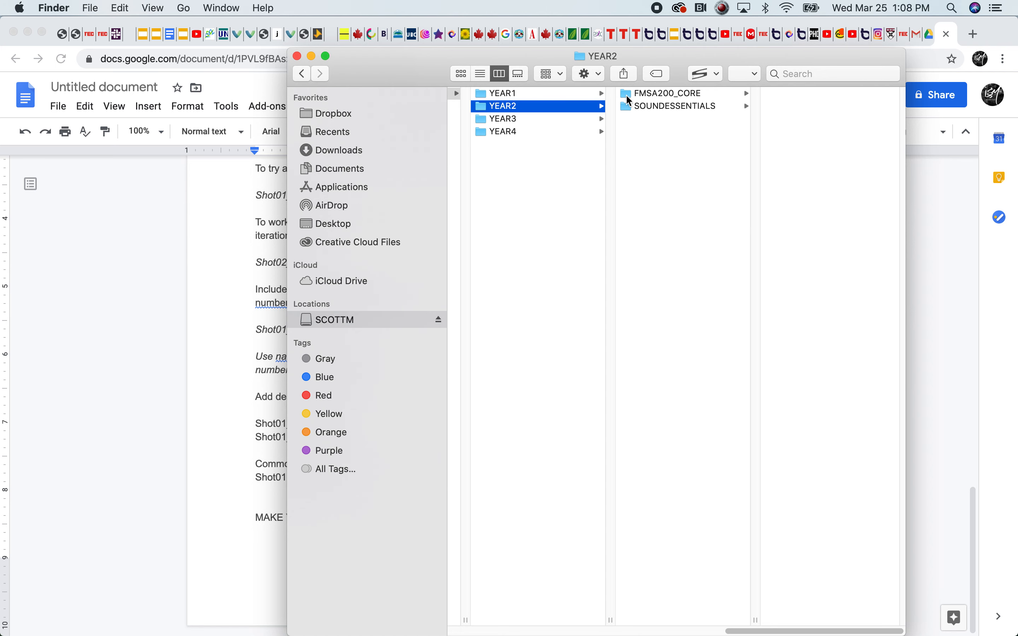
pyautogui.moveTo(827, 631); pyautogui.dragTo(720, 612)
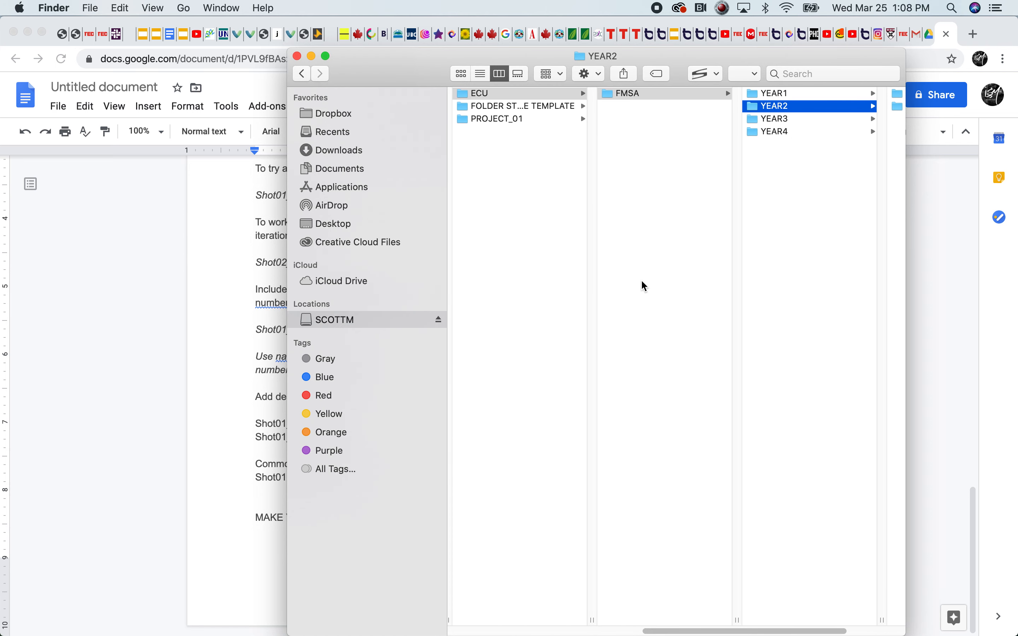
pyautogui.click(785, 118)
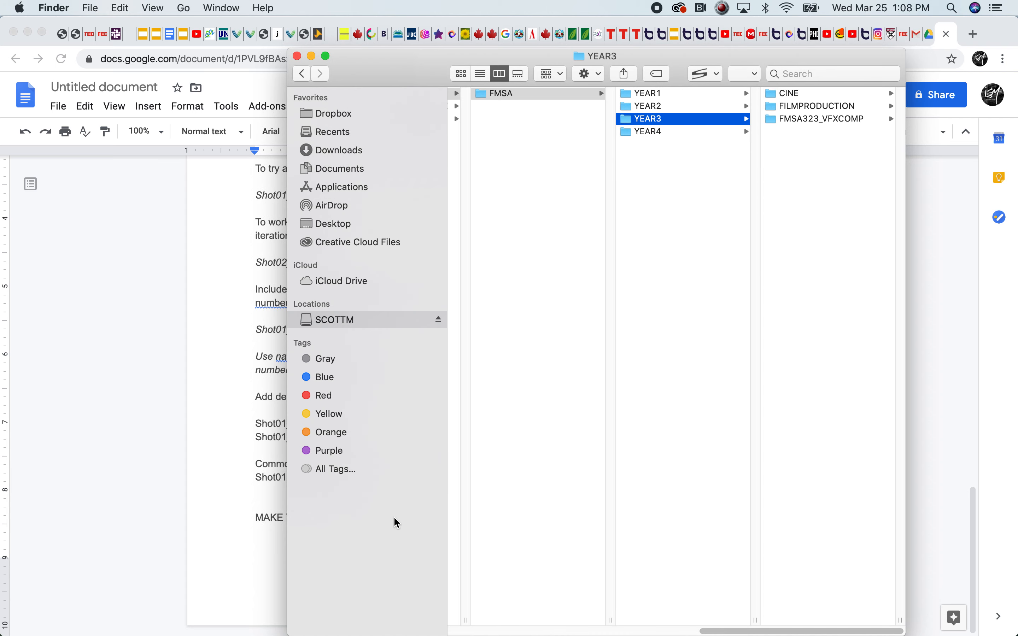
pyautogui.click(149, 310)
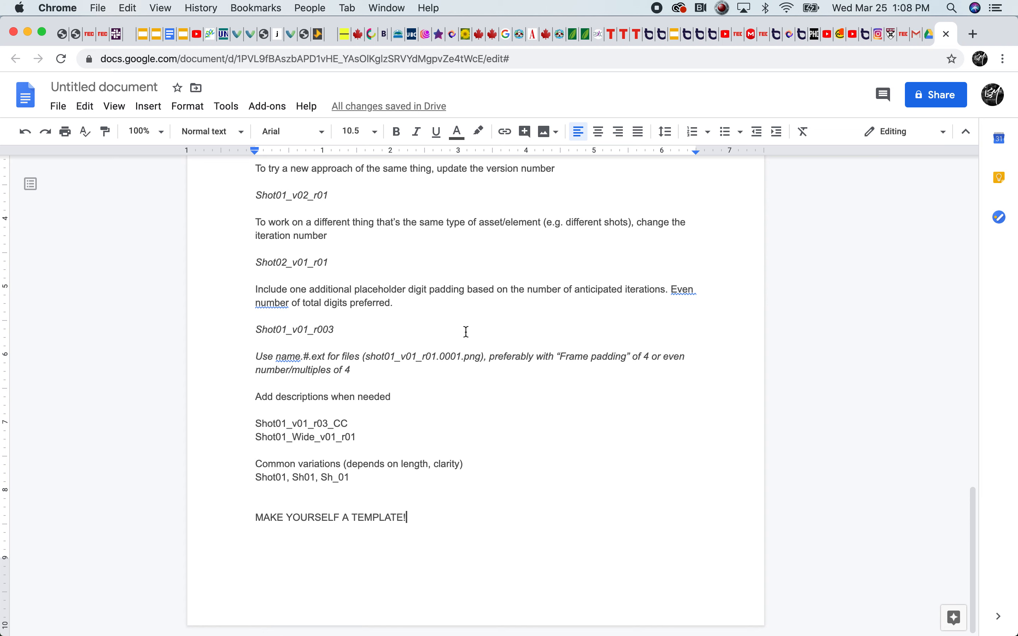